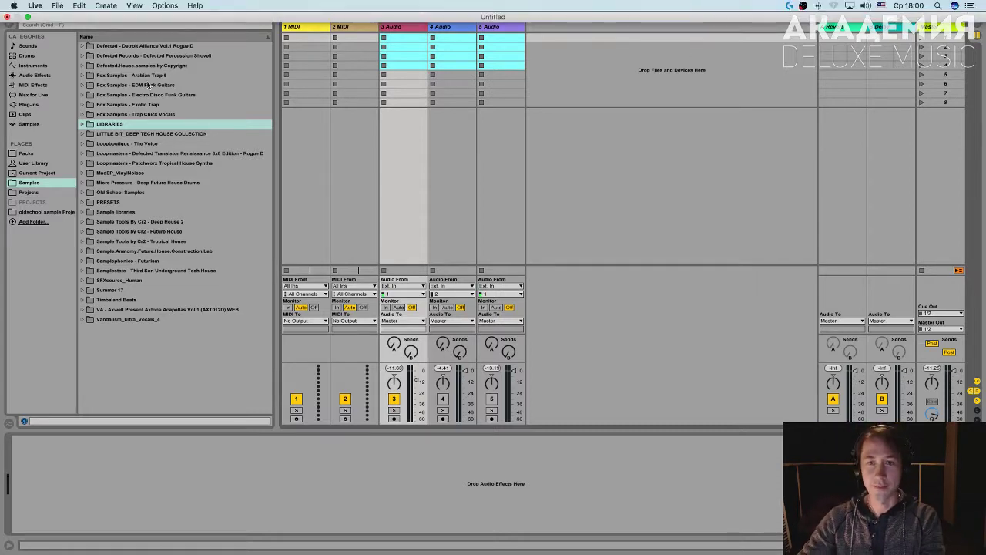
- Clear the clip-slot selection on the audio tracks and hide the mixer's In/Out section
left_click(587, 125)
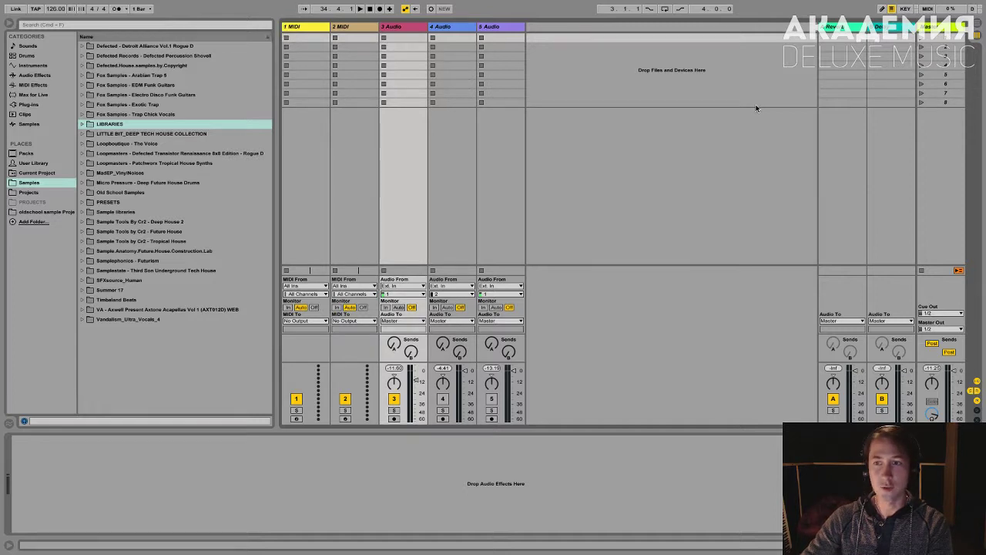
left_click(698, 83)
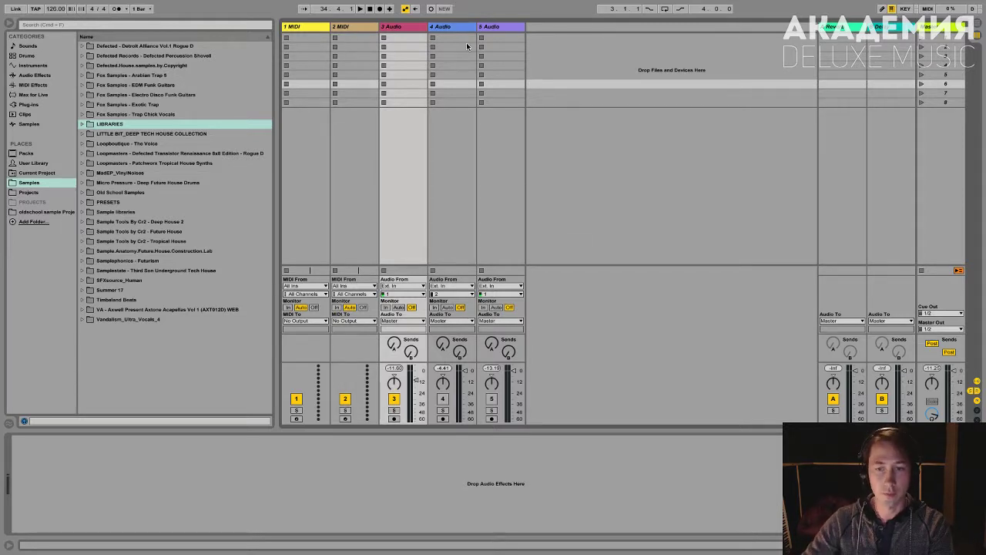
left_click(976, 382)
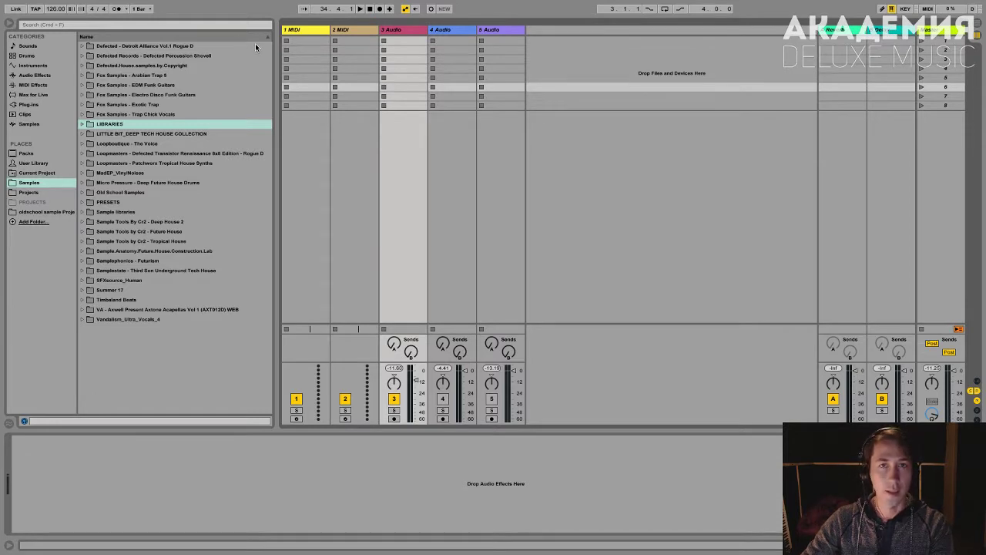
- Load the Kit-Core Coral drum kit from the Drums category onto the 2 MIDI track
left_click(347, 32)
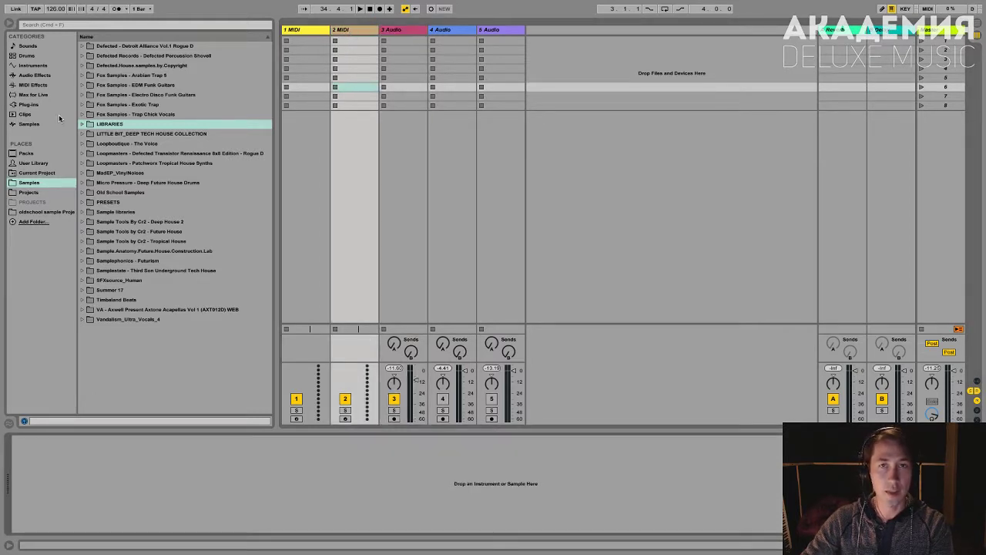
left_click(36, 123)
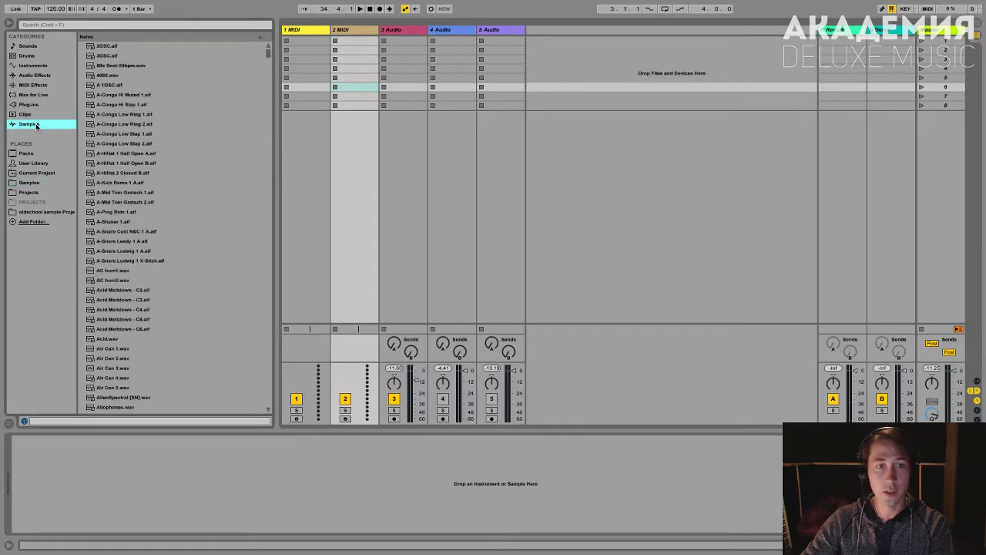
left_click(29, 183)
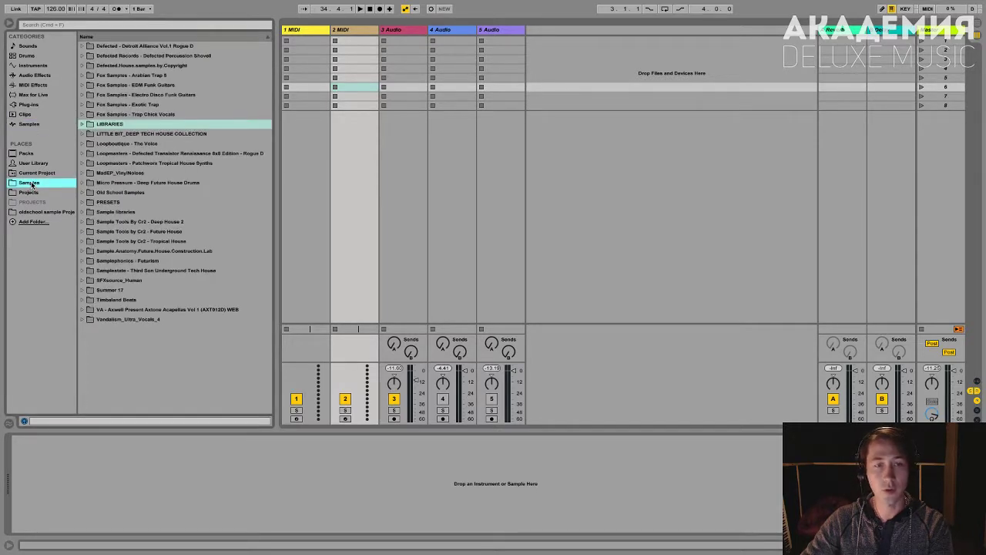
left_click(33, 56)
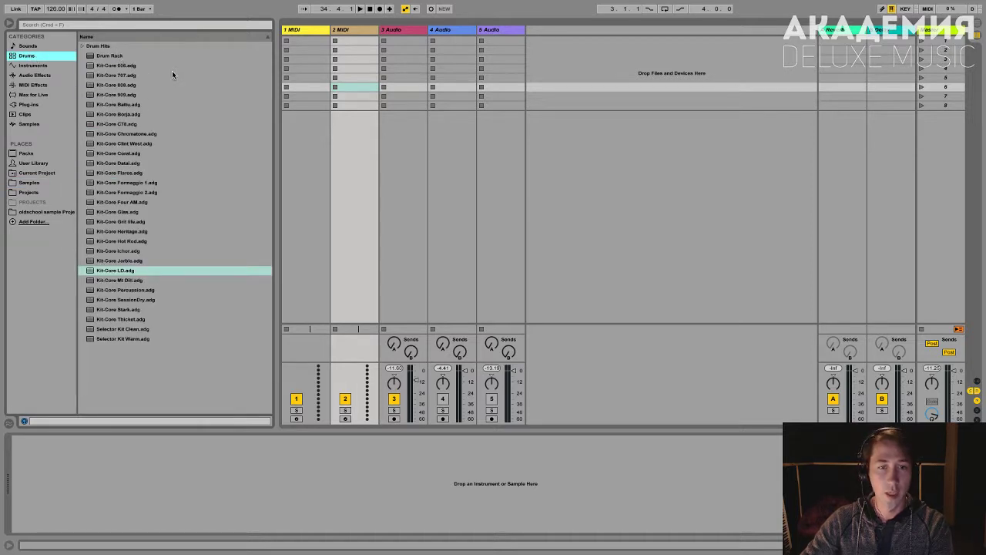
left_click(125, 153)
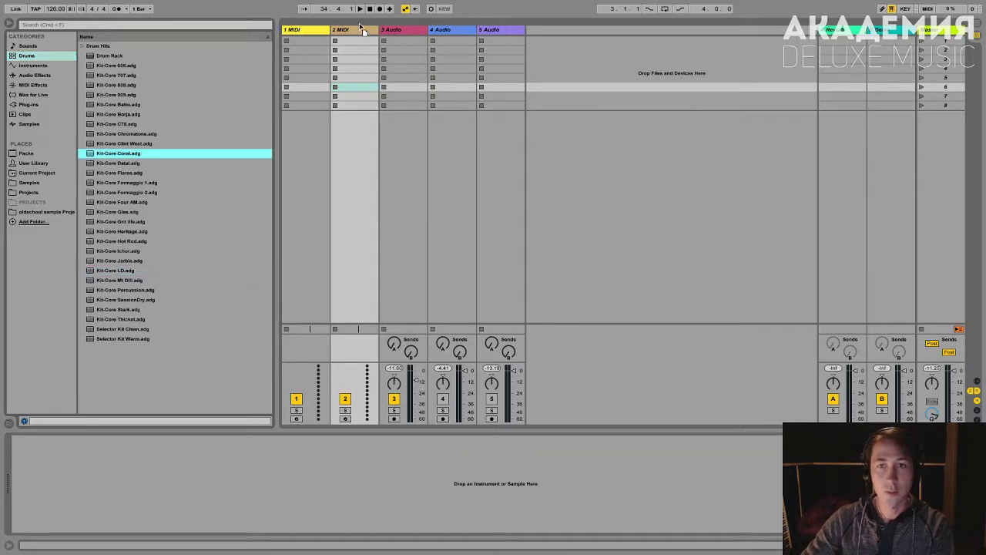
key("Return")
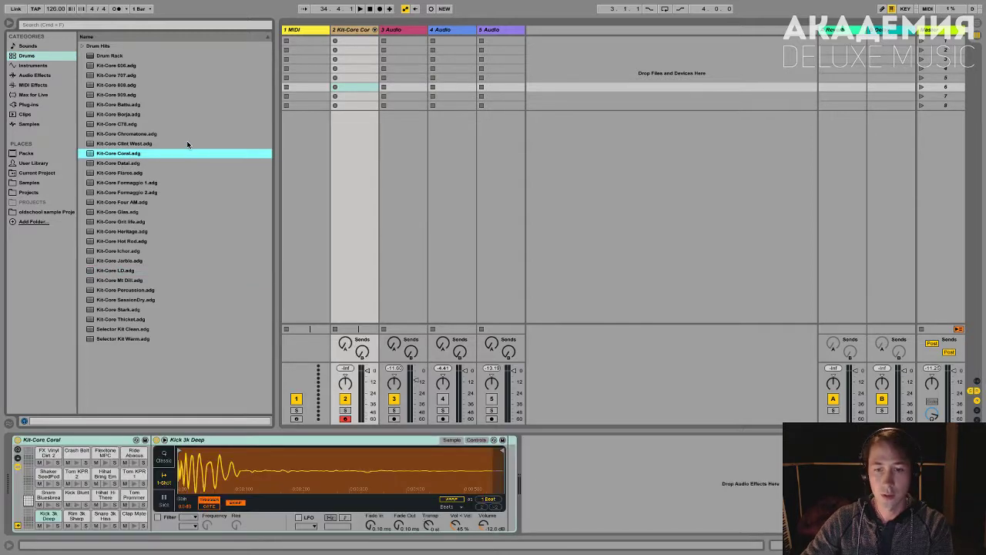
- Create an empty MIDI clip in the first slot of the Kit-Core Coral track and enlarge its note editor
double_click(359, 40)
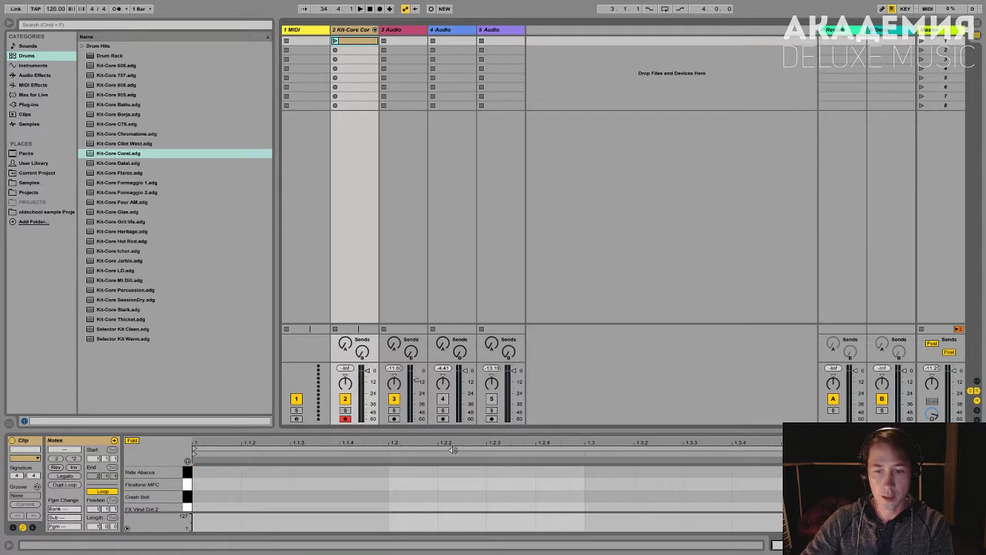
left_click_drag(457, 430, 449, 305)
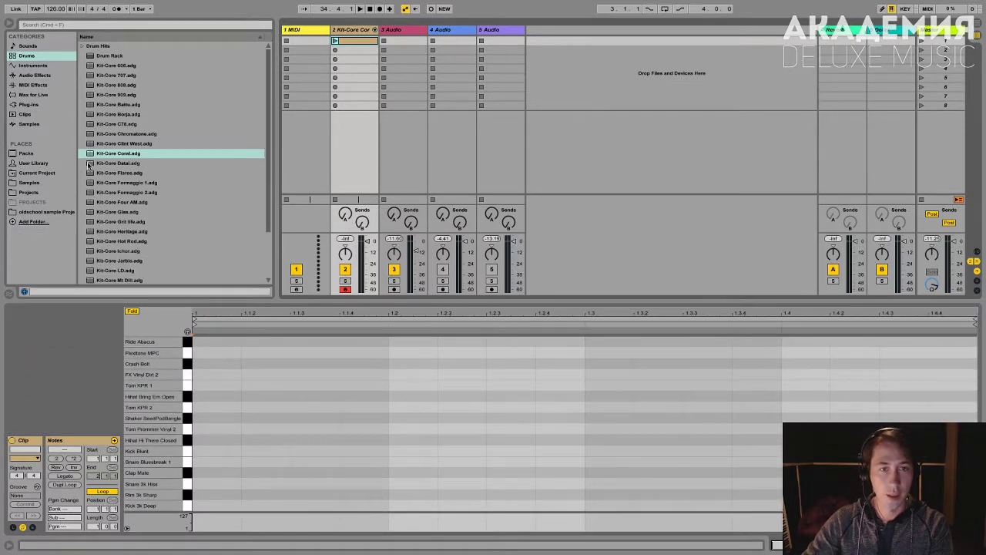
scroll(112, 165, "down", 3)
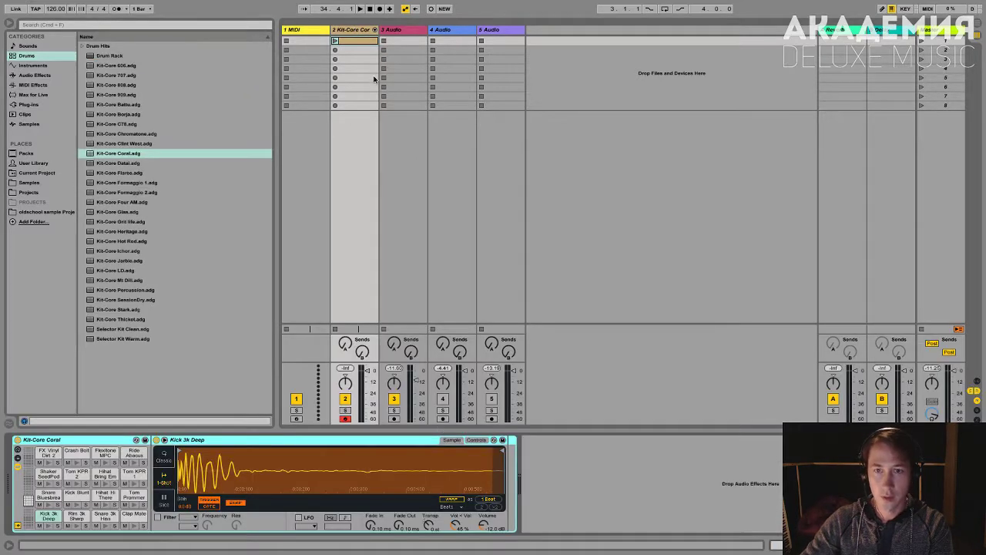
left_click(365, 39)
left_click_drag(498, 304, 462, 144)
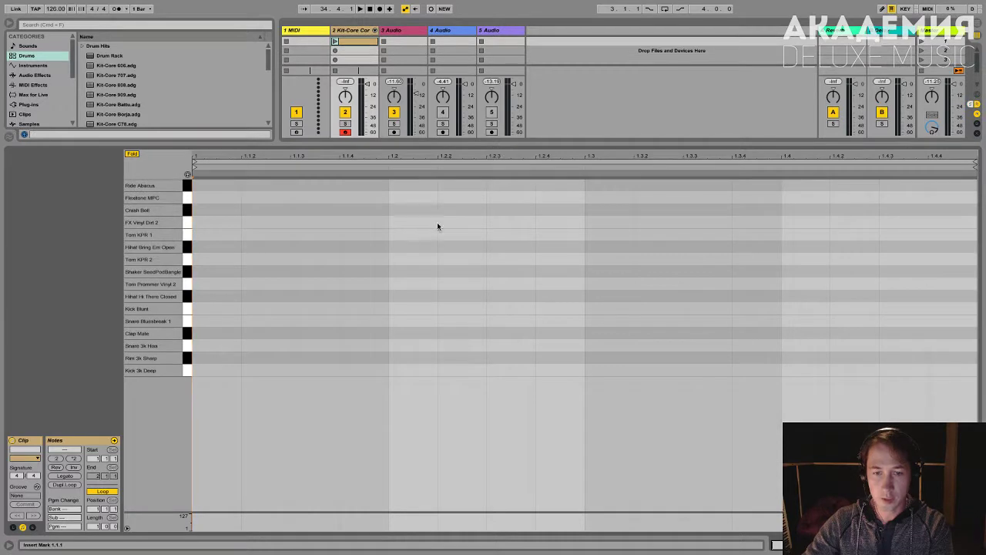
- Add Kick 3k Deep notes on all four beats and Clap Mate notes on beats 1.2 and 1.4
double_click(218, 371)
double_click(427, 370)
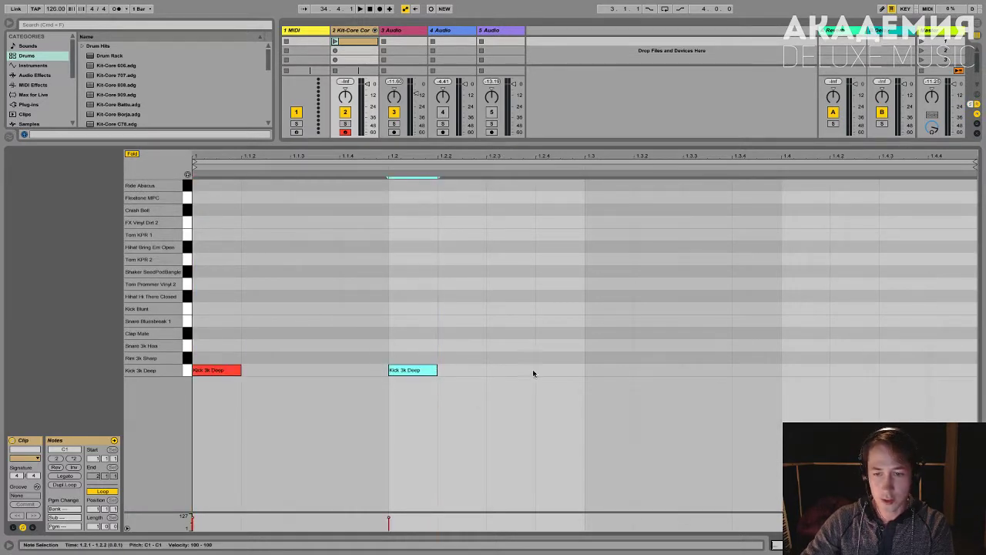
double_click(612, 370)
double_click(825, 370)
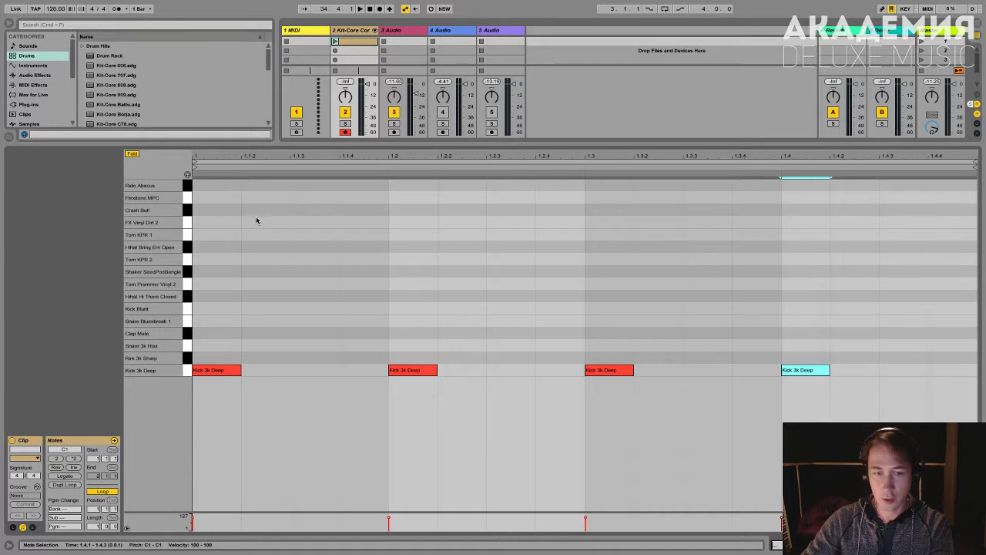
double_click(410, 332)
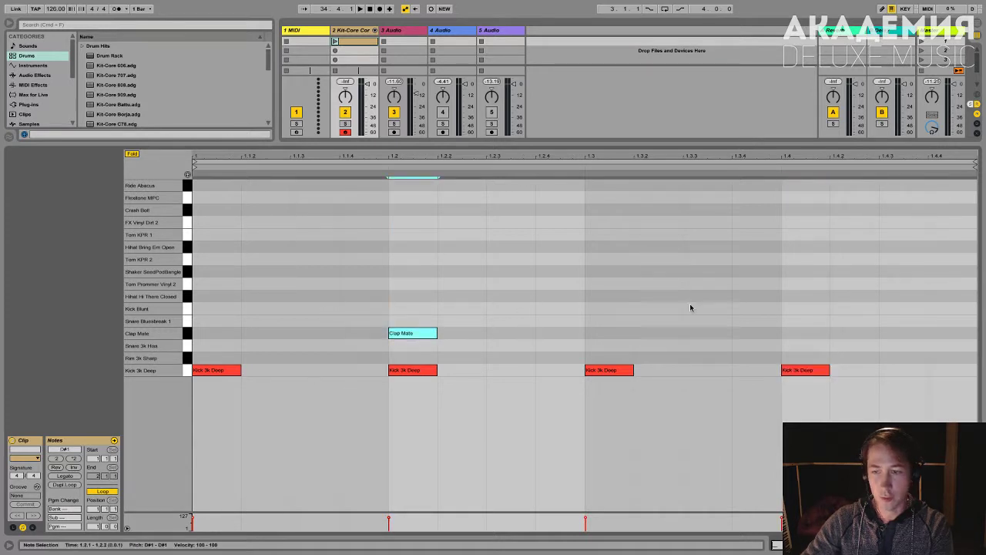
double_click(809, 336)
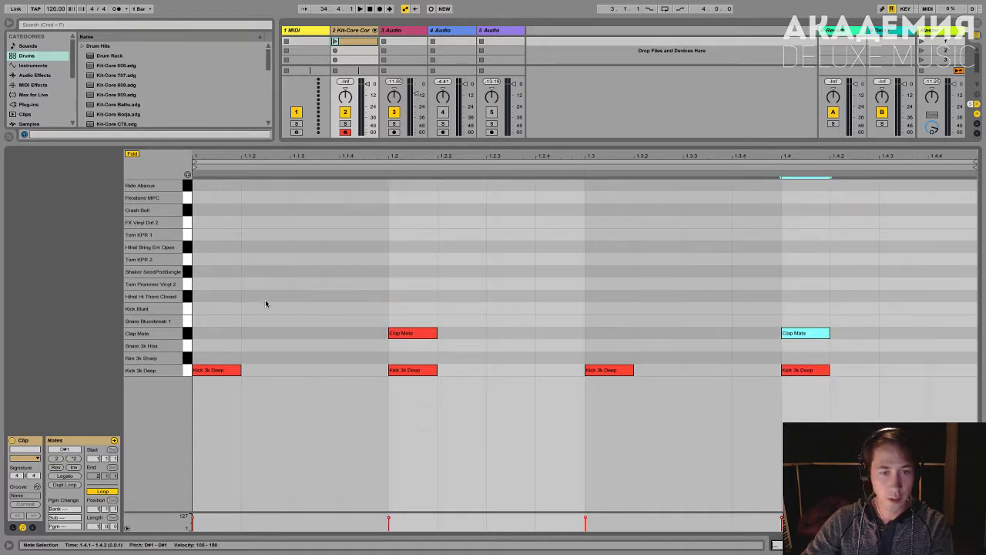
- Add closed hi-hat (Hihat Hi There Closed) notes at 1.1.3, 1.2.3, 1.3.3 and 1.4.3
double_click(298, 296)
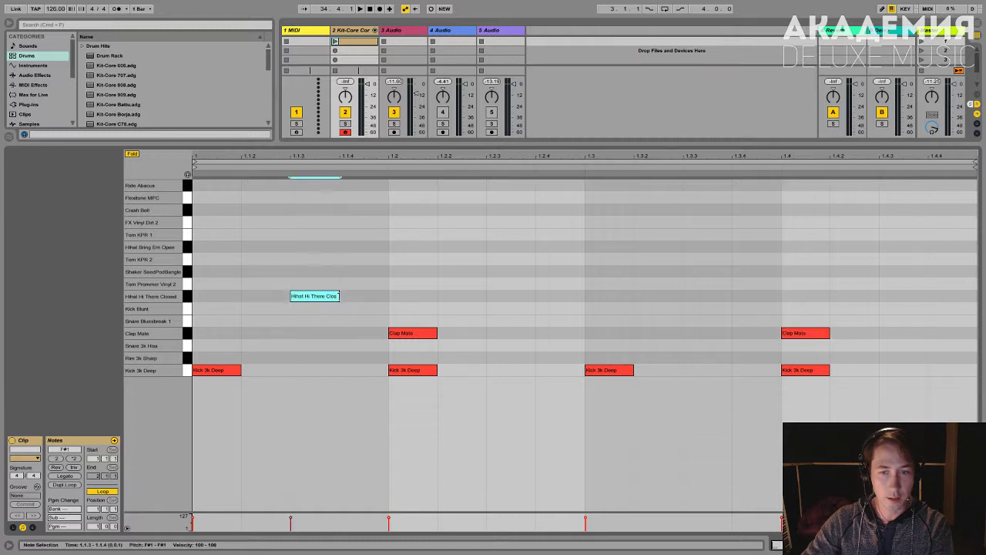
double_click(508, 296)
double_click(696, 296)
double_click(911, 295)
- Launch the drum clip in the Session view and listen to the looping beat
left_click_drag(630, 147, 625, 232)
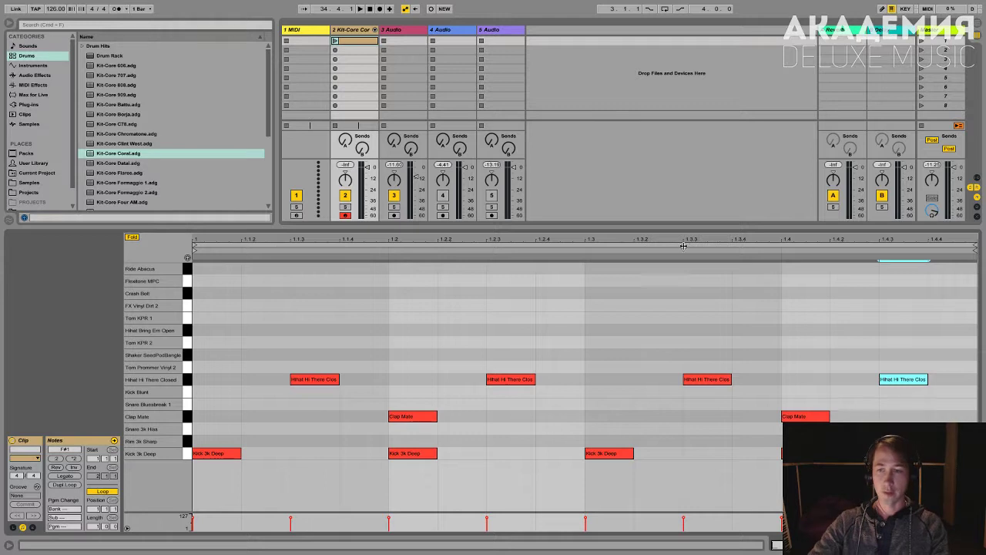
left_click_drag(681, 226, 681, 318)
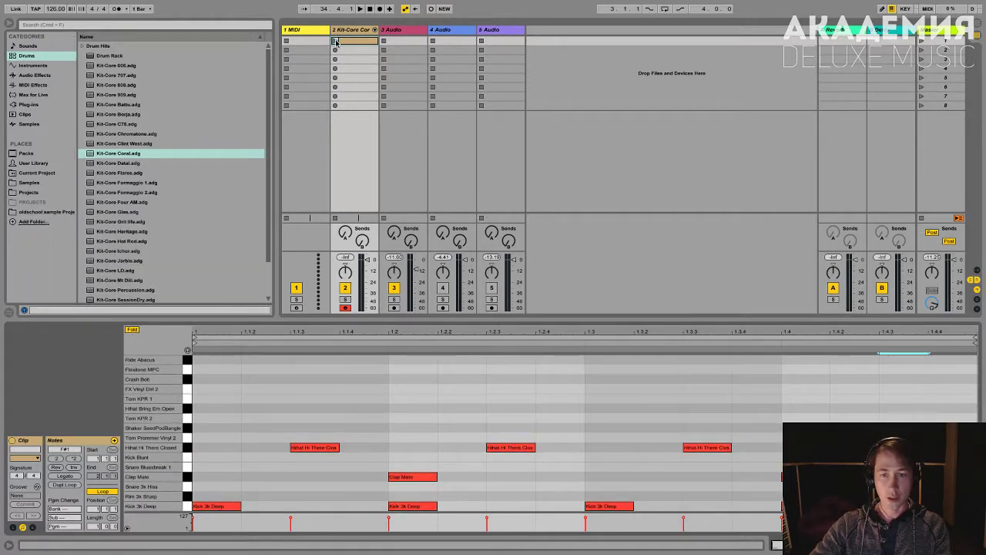
left_click(335, 40)
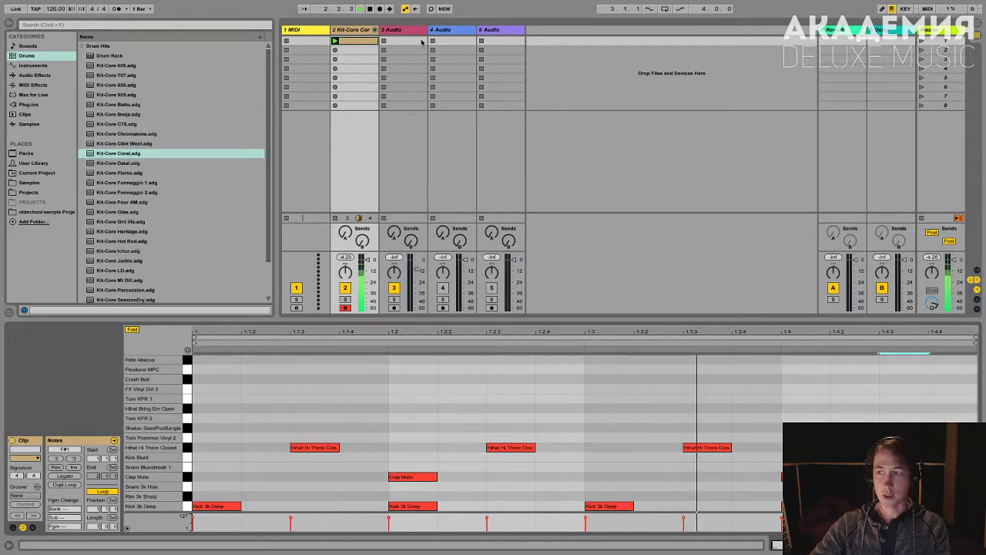
mouse_move(400, 3)
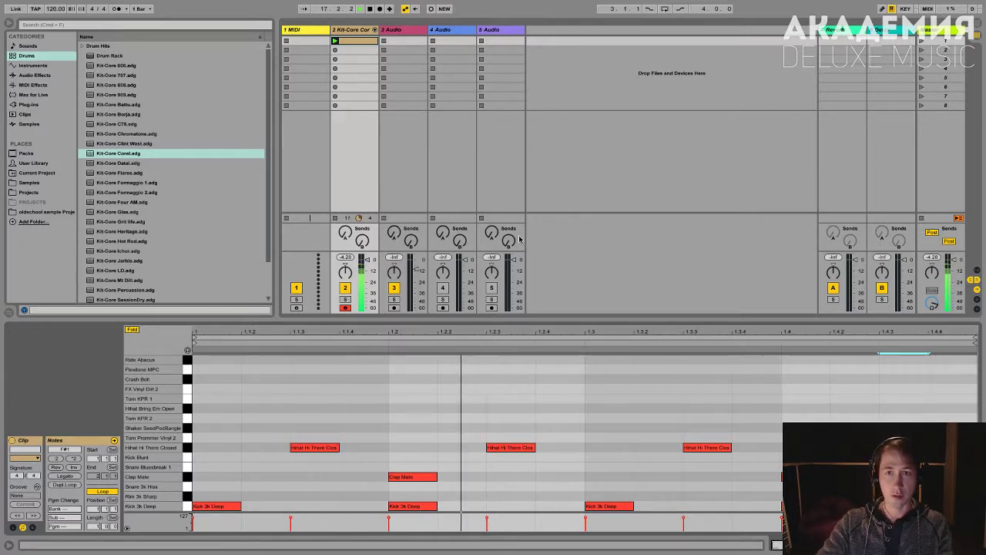
left_click_drag(478, 322, 495, 373)
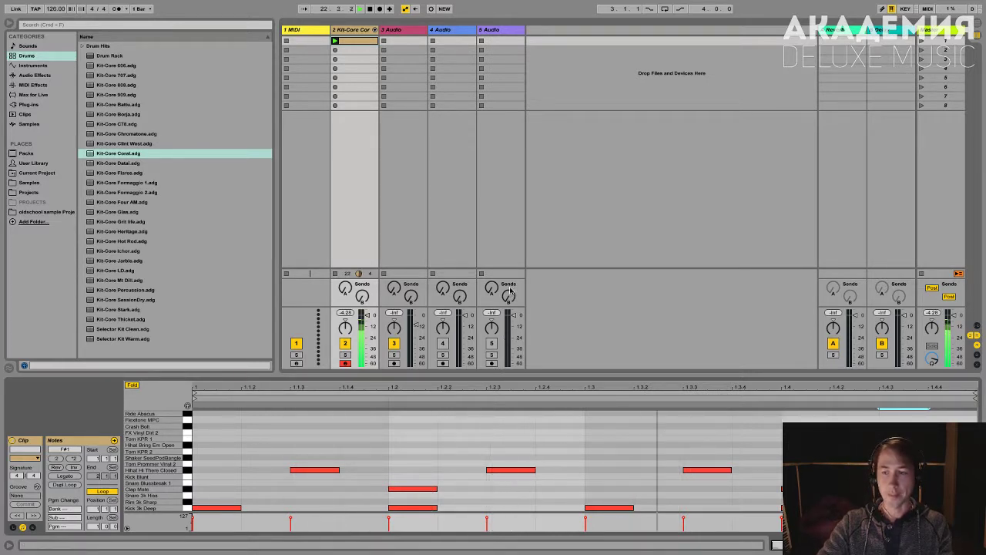
left_click_drag(533, 372, 534, 287)
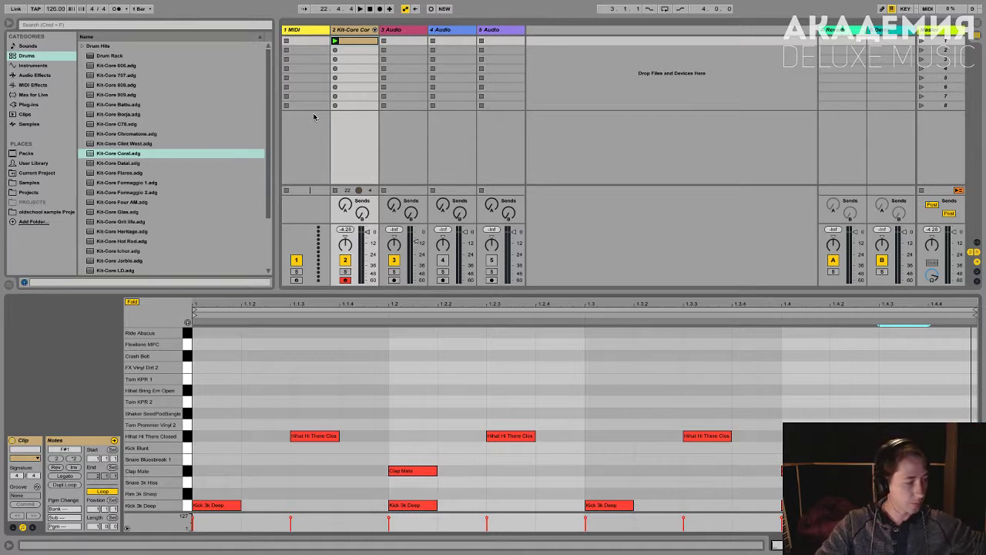
key("space")
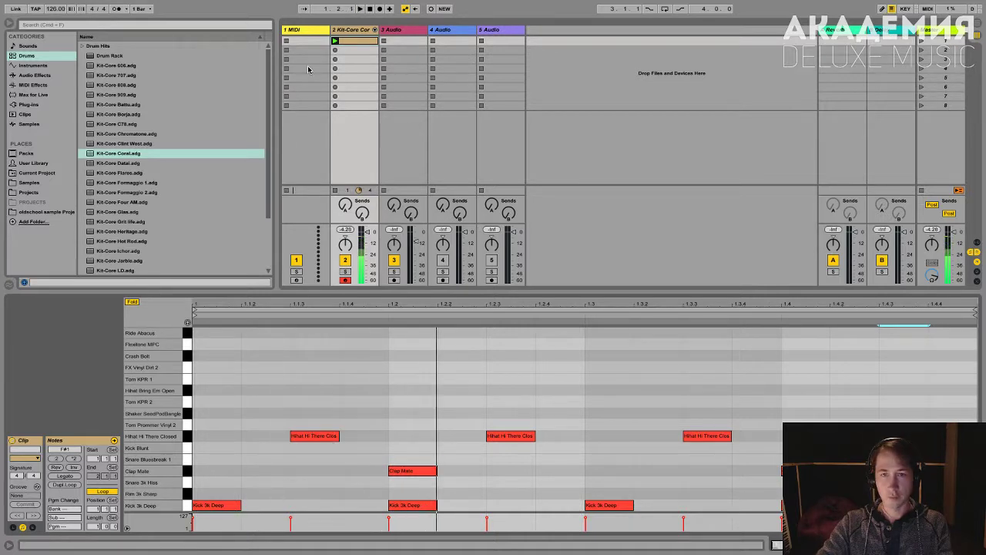
- Show the Kit-Core Coral drum rack's Kick 3k Deep pad and search the Samples category for "kick"
key("shift+Tab")
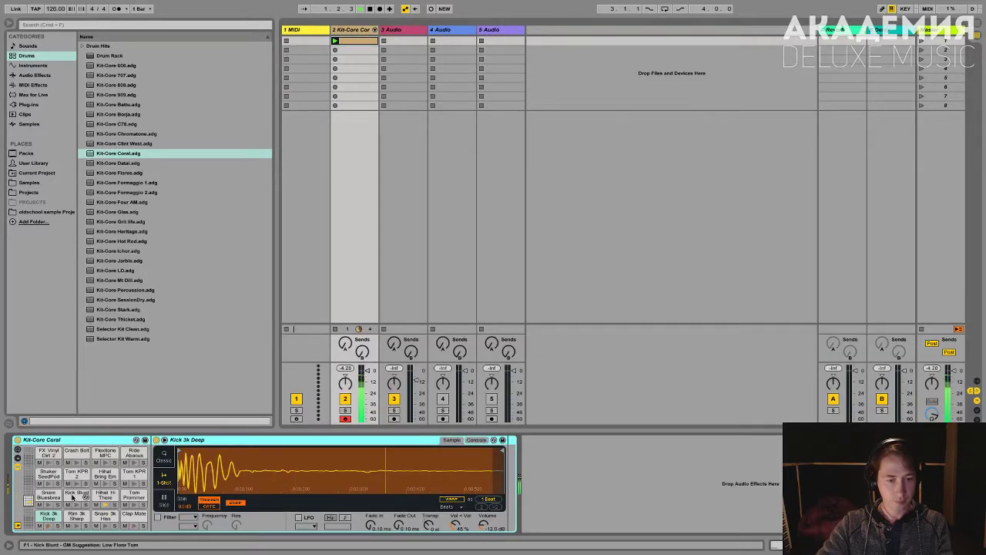
left_click(40, 527)
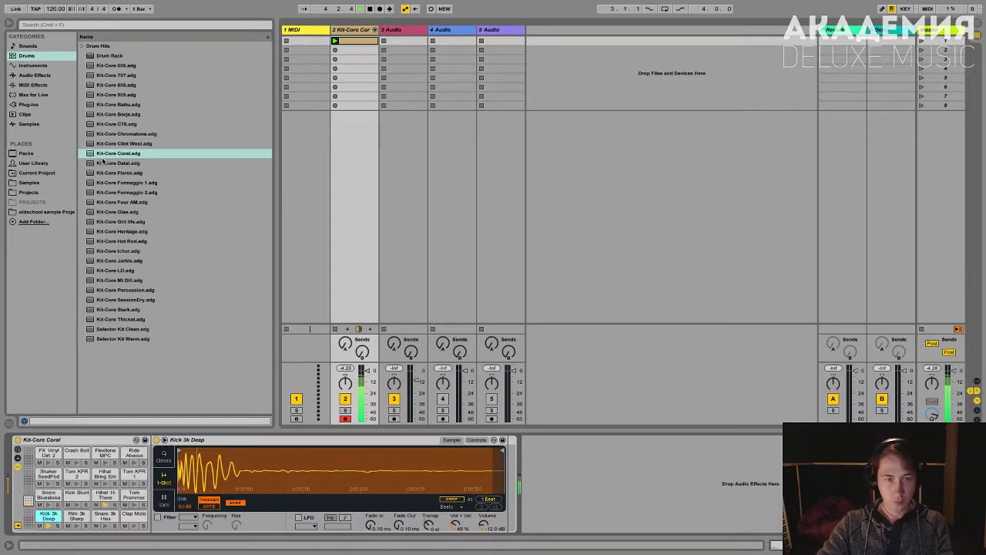
left_click(29, 124)
left_click(87, 22)
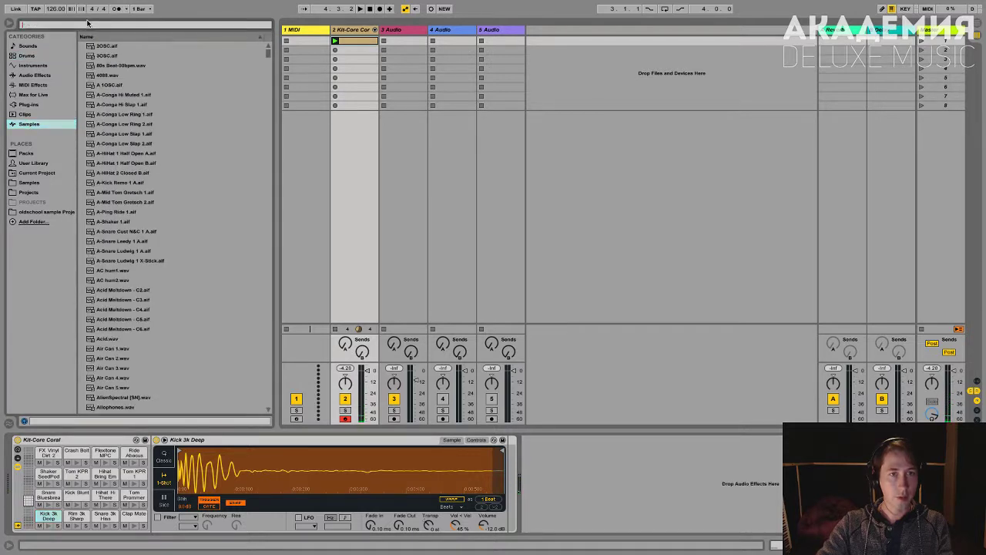
type("kick")
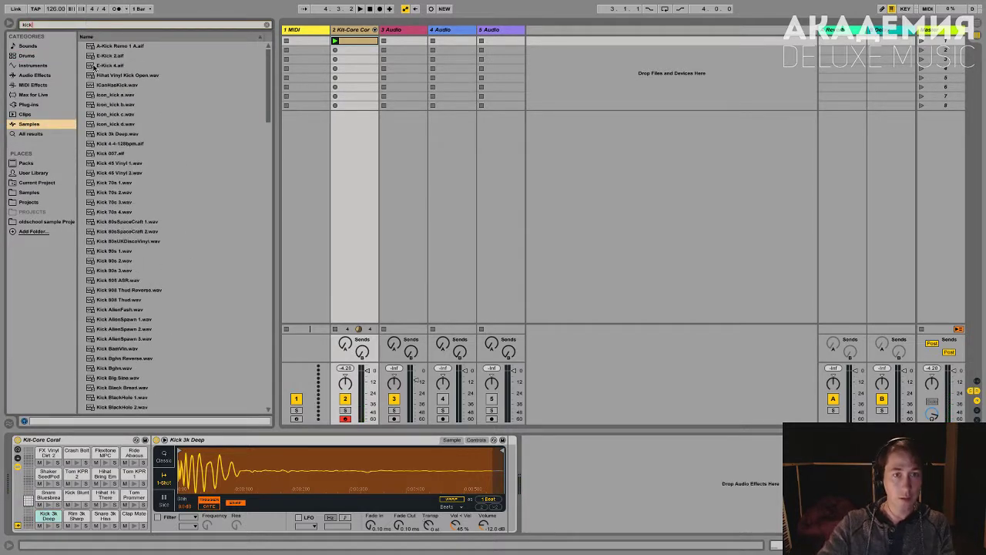
- Audition several kick samples, replace the Kick 3k Deep sample with Kick 45 Vinyl 2.wav, and play the clip
left_click(122, 193)
left_click(122, 211)
left_click(126, 116)
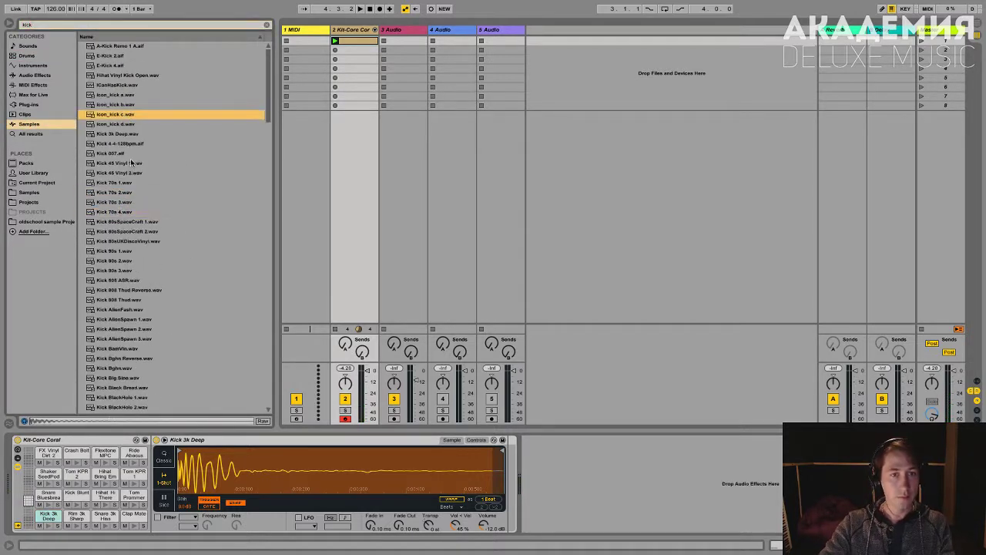
left_click(127, 174)
left_click_drag(125, 174, 238, 462)
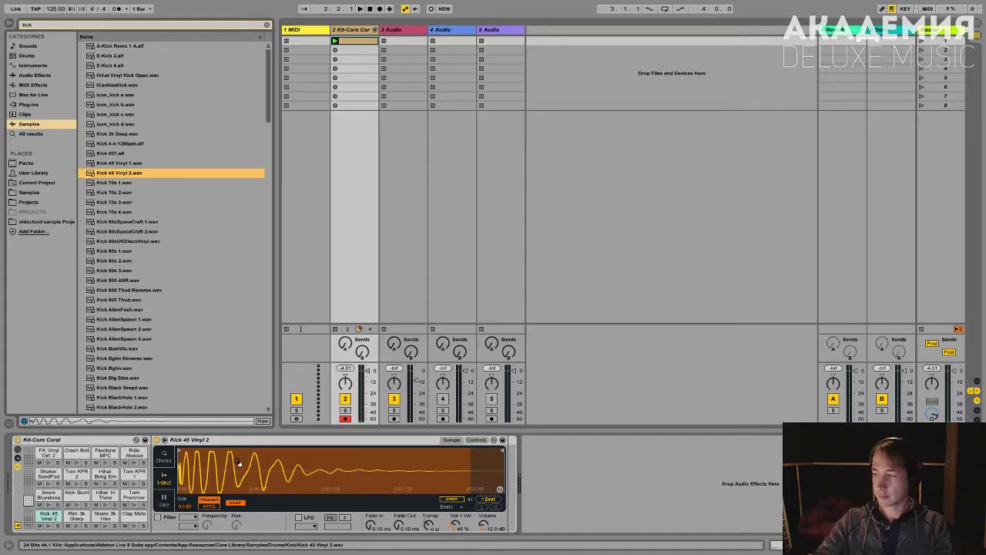
left_click(239, 462)
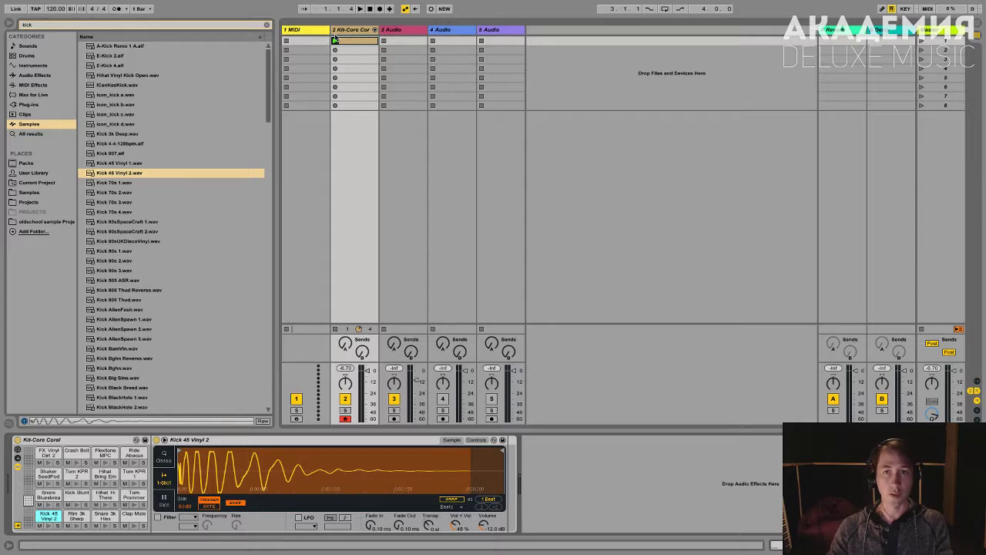
left_click(335, 40)
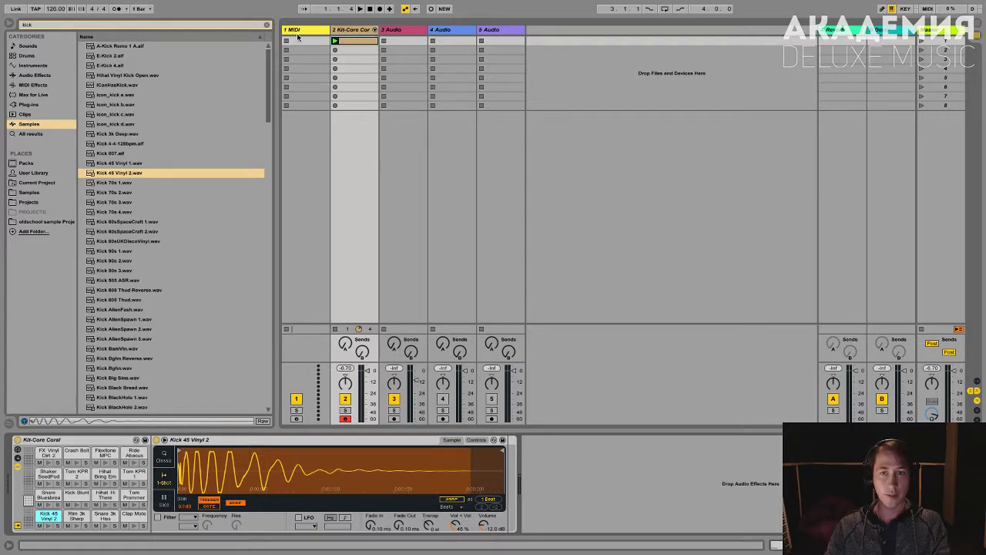
- Search the samples for "hihat" and load Hihat Bluesbreak Closed.wav as an instrument on the empty 1 MIDI track
left_click(303, 37)
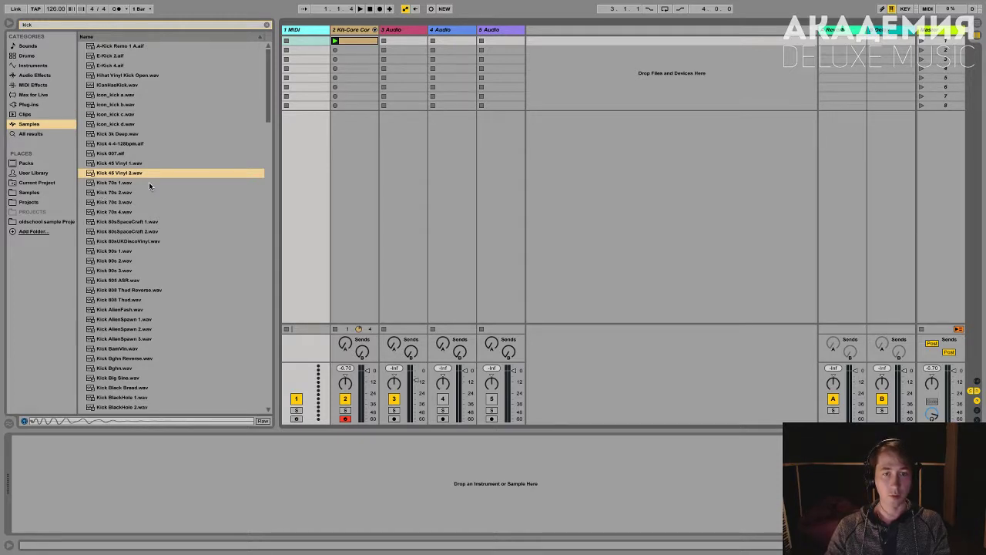
scroll(148, 182, "down", 15)
key("ctrl+f")
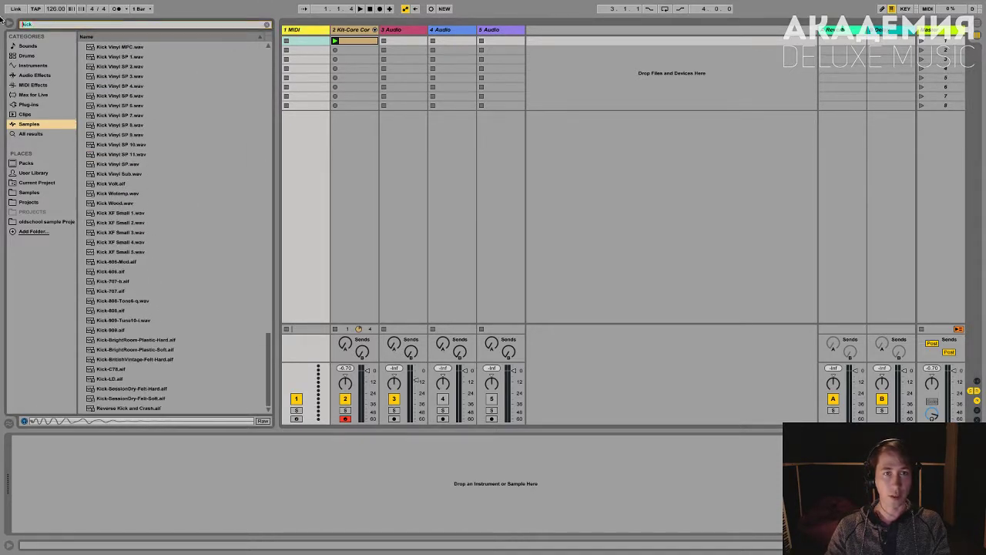
type("hiHAT")
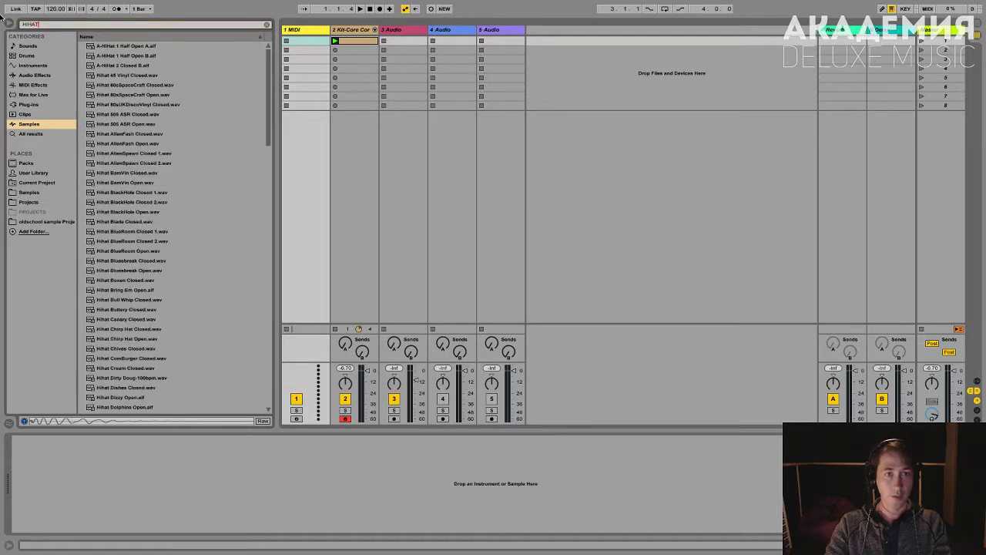
left_click(154, 144)
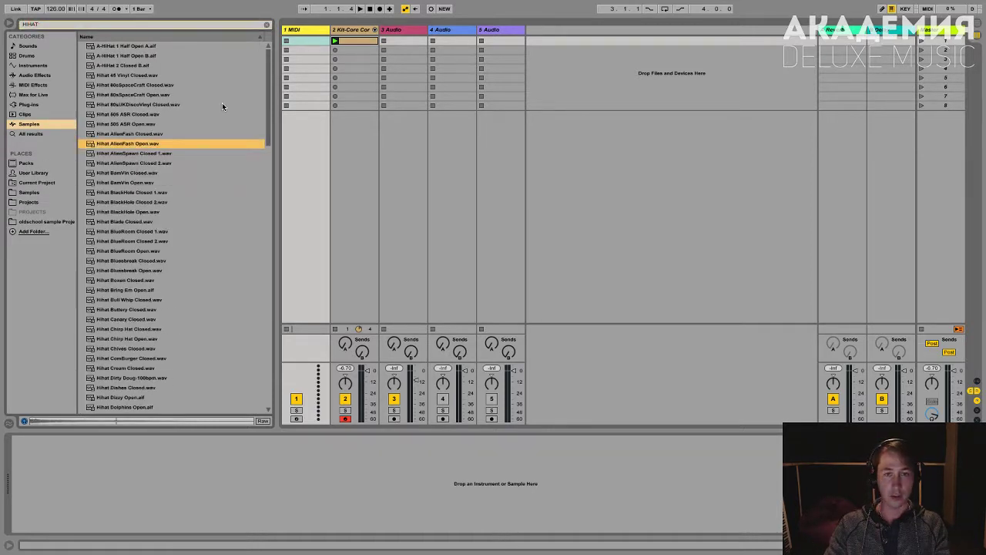
left_click(137, 262)
left_click_drag(138, 262, 164, 490)
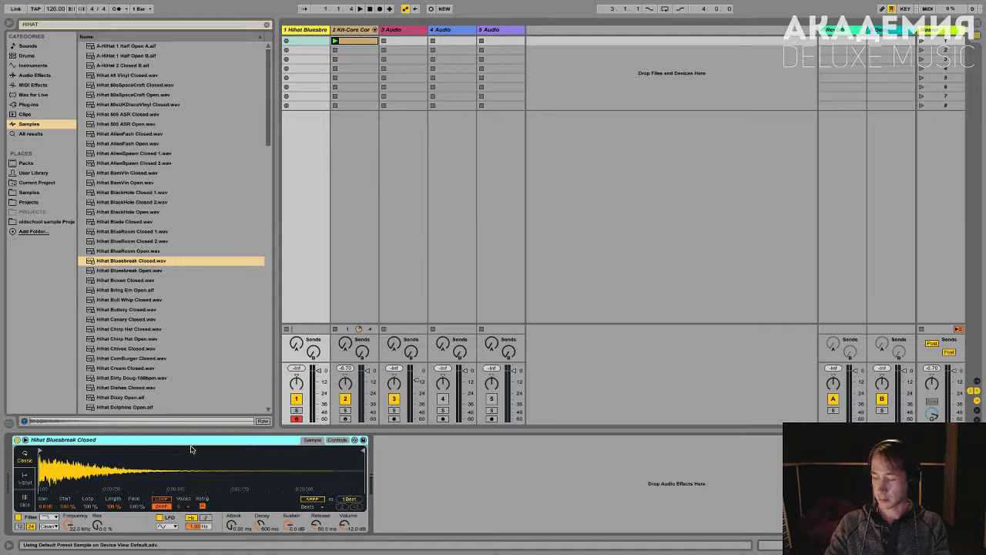
- Create a clip on the hi-hat track with a C3 note at 1.1.3, shorten its loop to one beat, and launch it
double_click(319, 40)
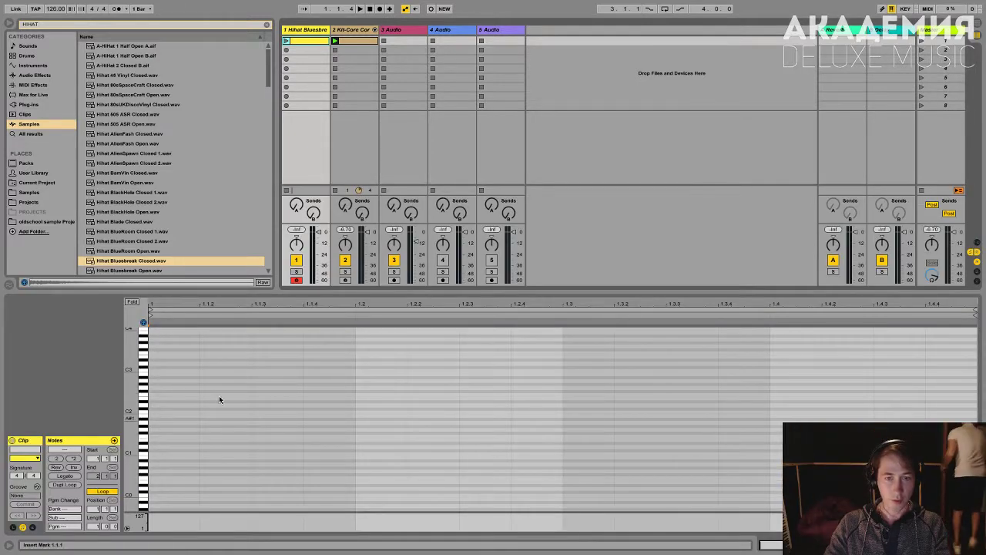
left_click(271, 372)
double_click(271, 369)
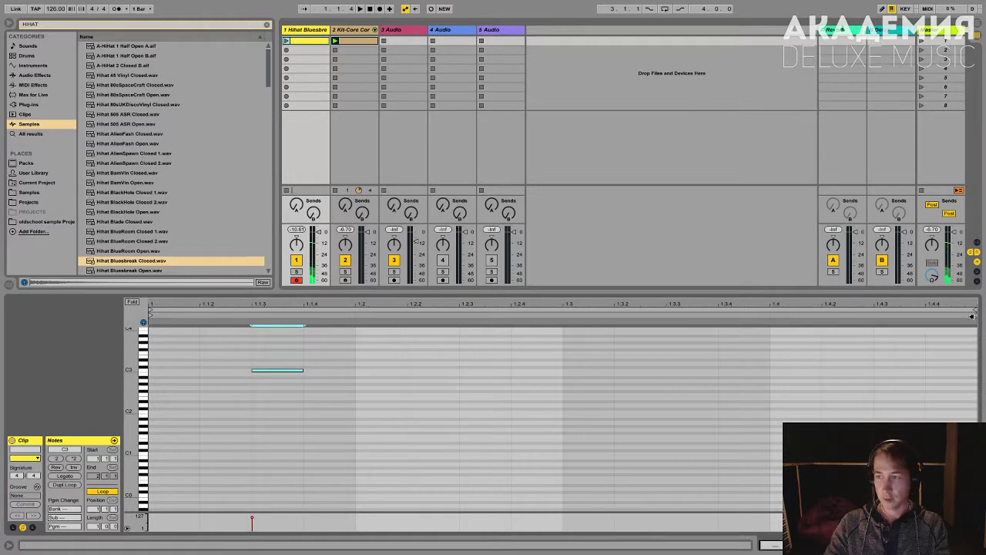
mouse_move(973, 311)
left_mouse_down()
mouse_move(460, 322)
mouse_move(357, 312)
left_mouse_up()
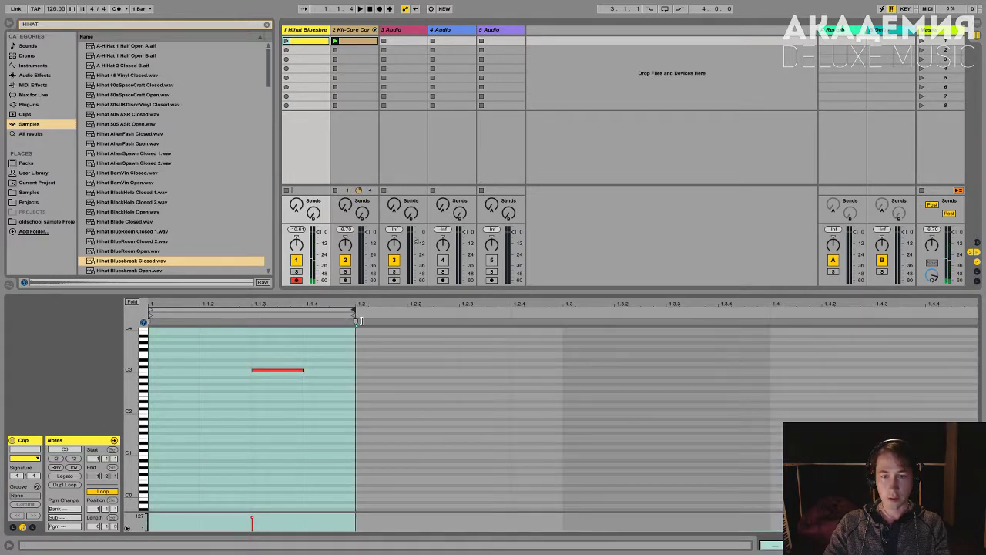
left_click(286, 40)
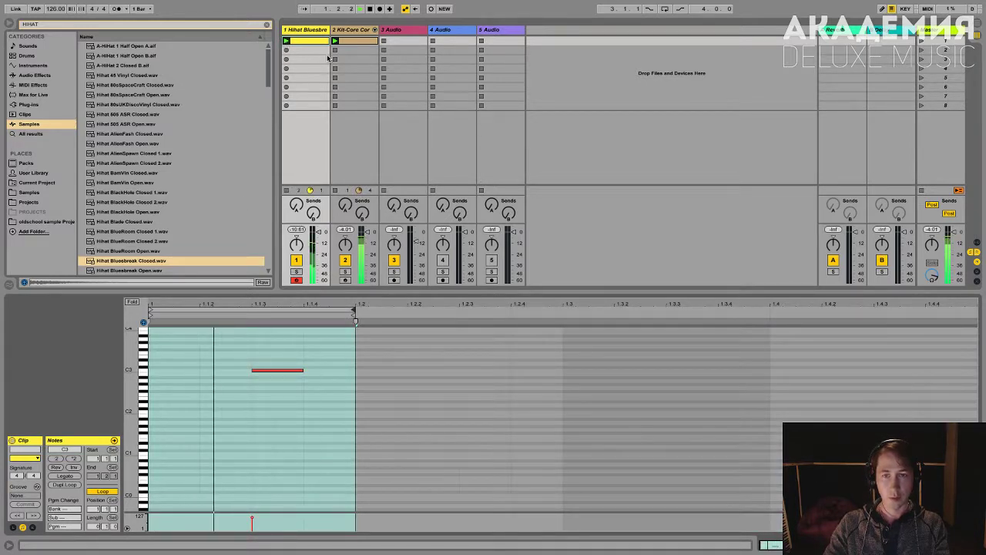
- Try several hi-hat samples in the track's sampler while the clip loops, and settle on Hihat Chives Closed.wav
left_click(306, 31)
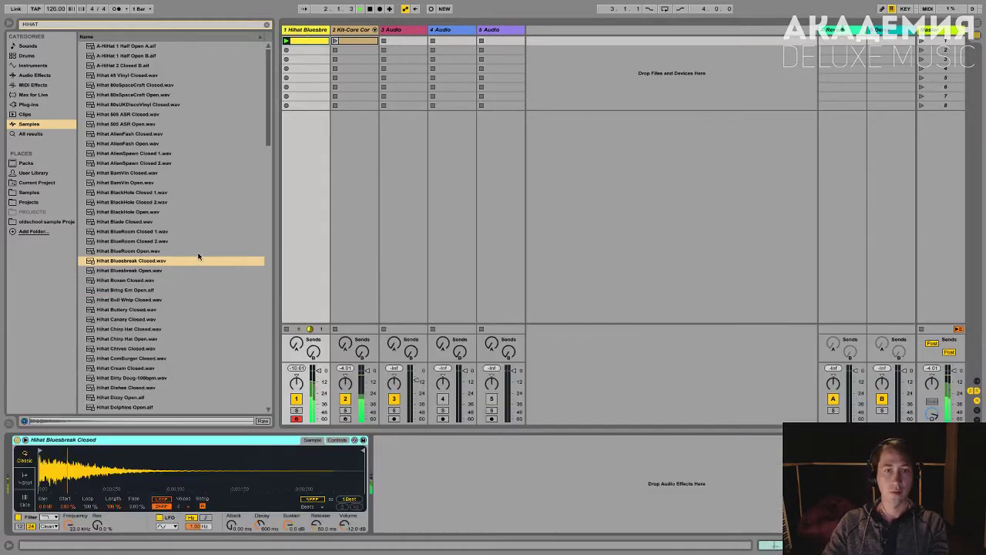
left_click(150, 270)
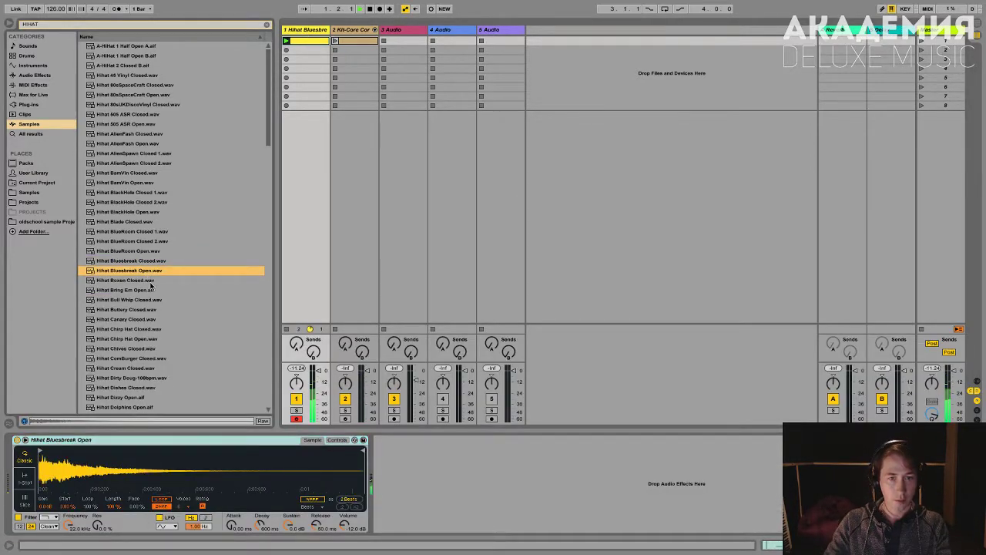
key("Return")
key("Down")
key("Down")
key("Down")
key("Return")
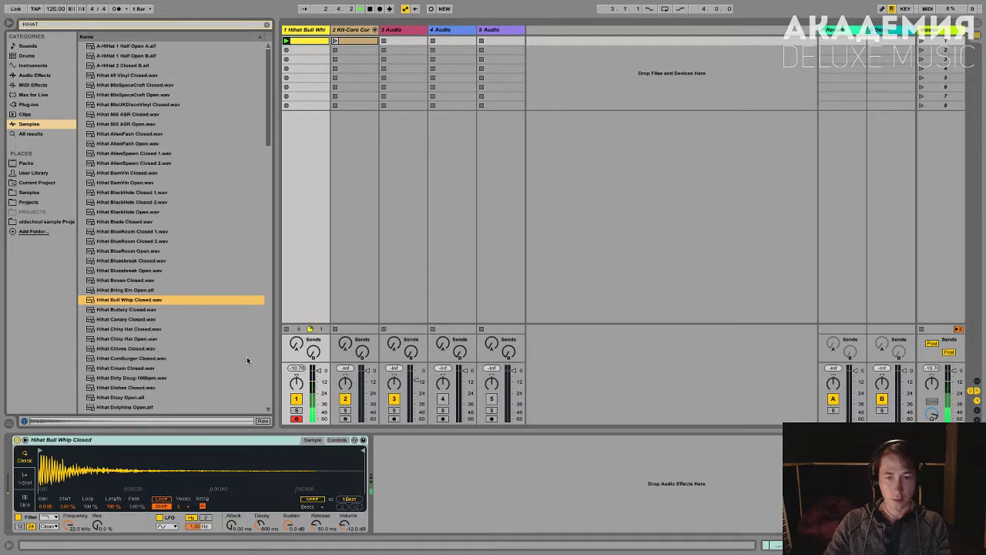
double_click(143, 318)
left_click(147, 310)
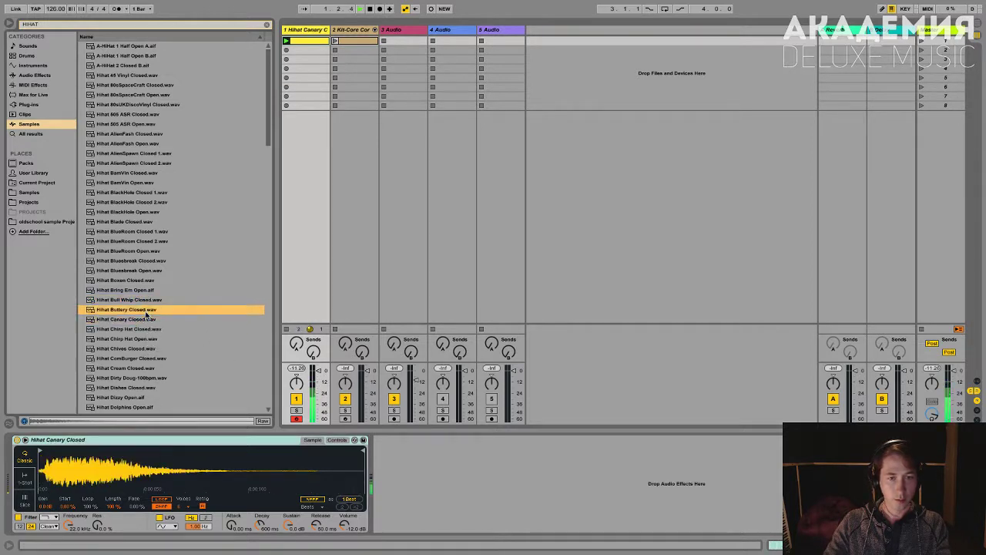
key("Return")
double_click(142, 349)
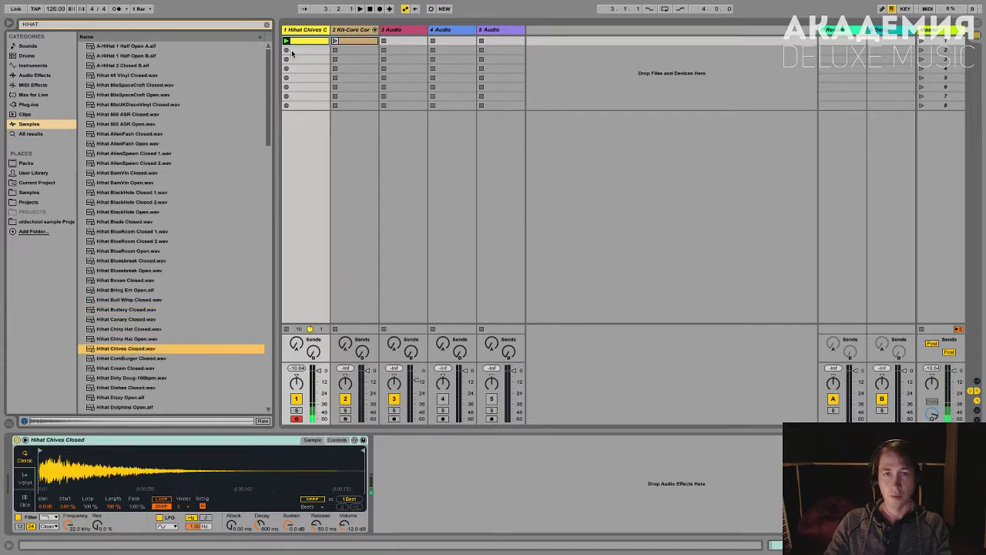
- Clear the browser search and add the Erosion audio effect after the hi-hat's sampler
left_click(27, 75)
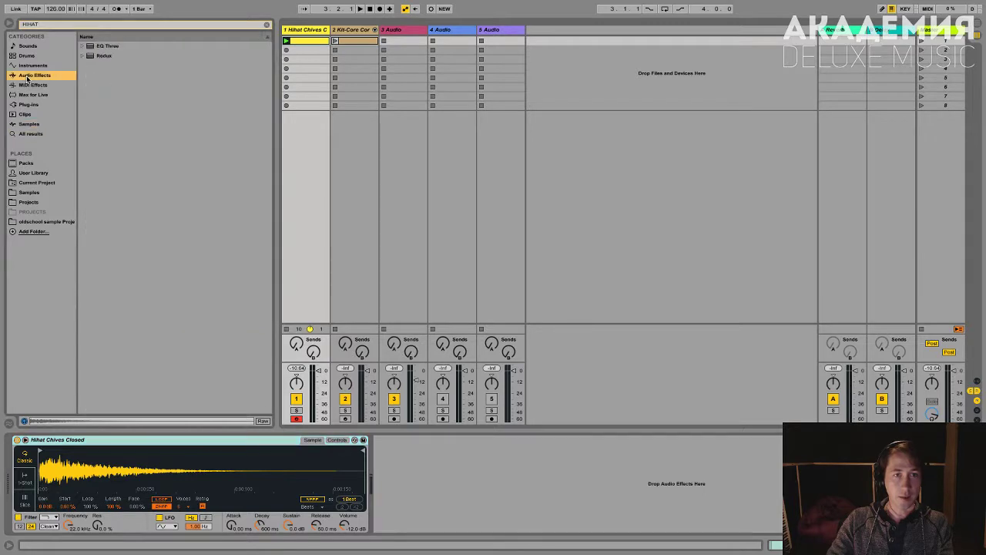
left_click(266, 24)
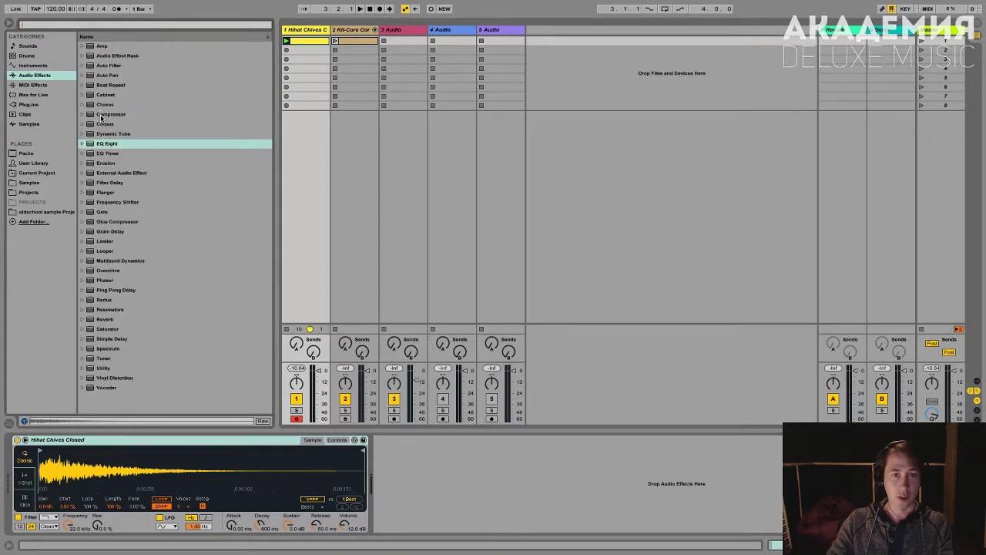
left_click(107, 163)
left_click_drag(425, 492, 425, 491)
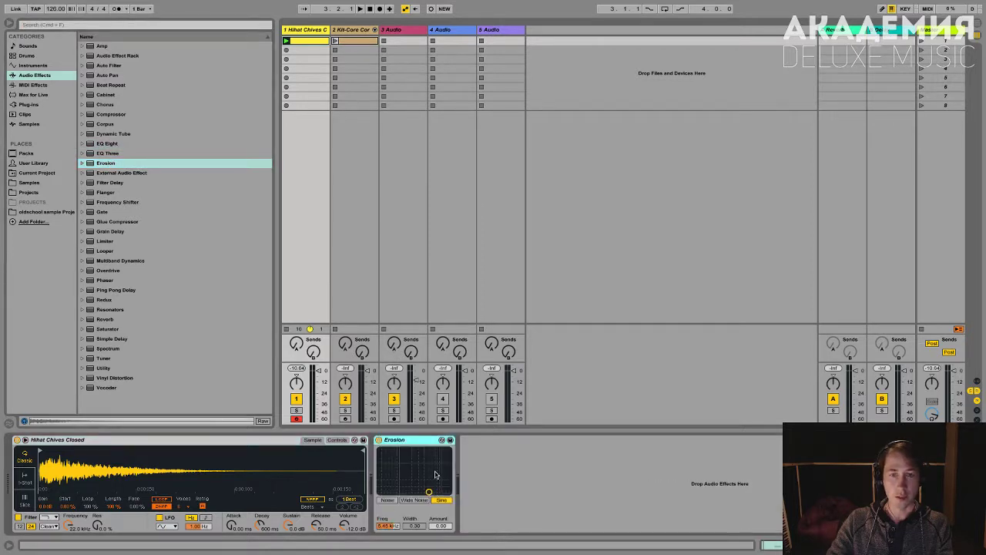
- Switch Erosion to Noise mode and, during playback, adjust its frequency to about 1.97 kHz with a moderate amount
left_click(387, 500)
left_click_drag(409, 491, 408, 457)
key("space")
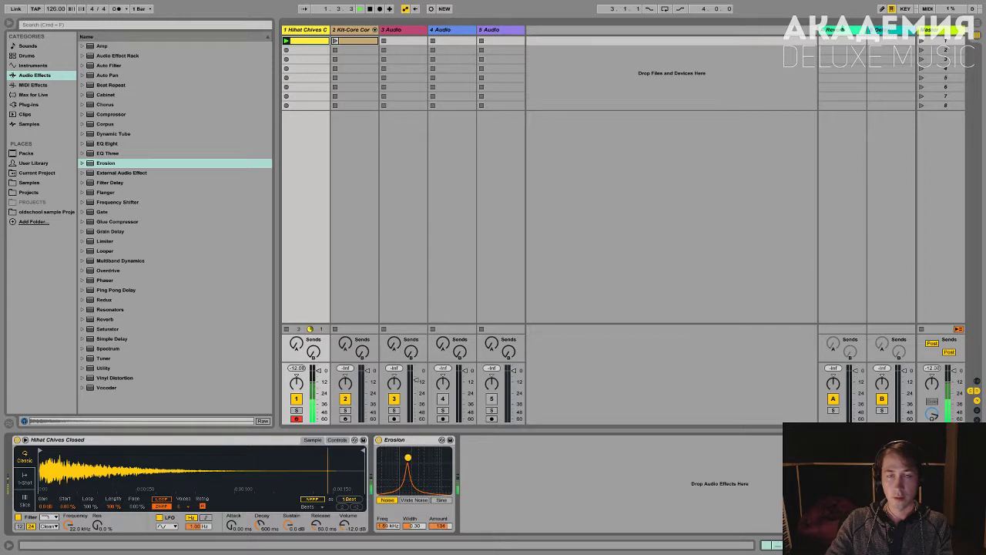
mouse_move(407, 457)
left_mouse_down()
mouse_move(409, 473)
mouse_move(435, 491)
mouse_move(423, 471)
mouse_move(403, 476)
mouse_move(412, 466)
left_mouse_up()
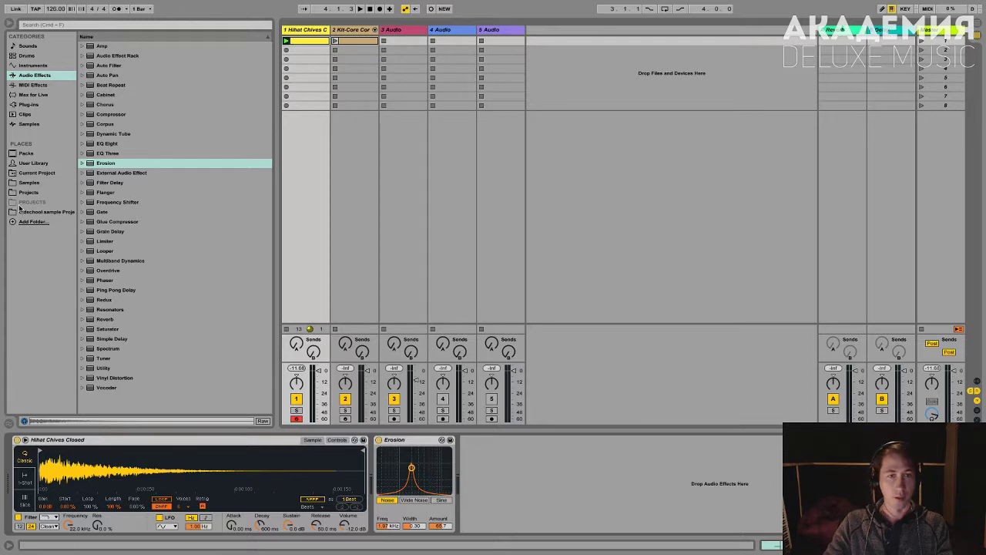
- Find iZotope Ozone 7 Imager among the local VST plug-ins and add it after Erosion on the hi-hat track
left_click(27, 105)
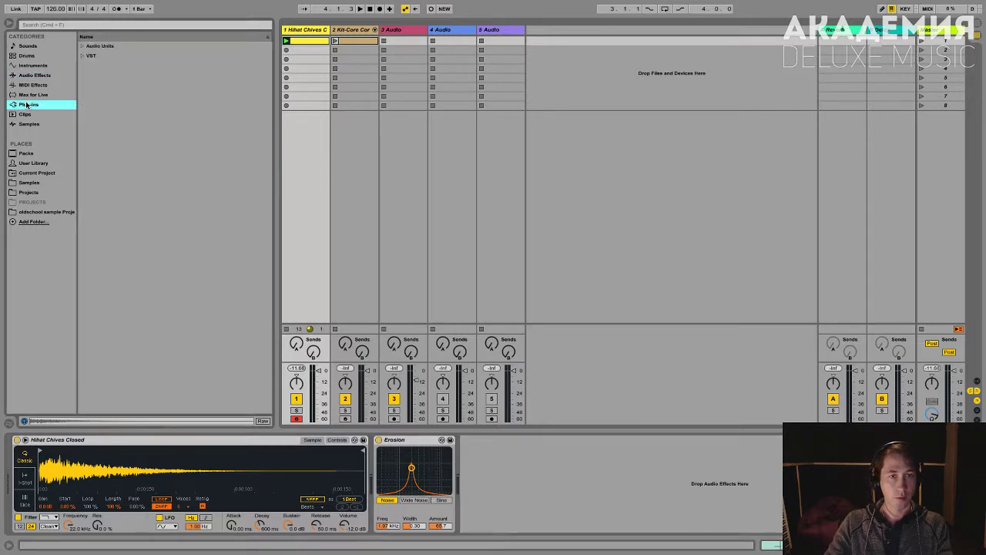
left_click(83, 56)
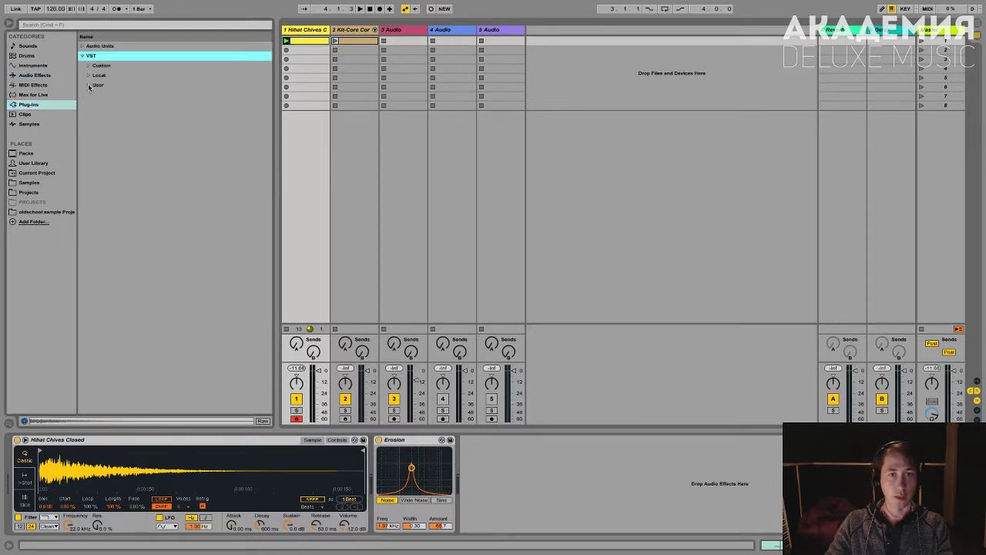
left_click(88, 85)
left_click(89, 85)
left_click(89, 75)
scroll(139, 201, "down", 2)
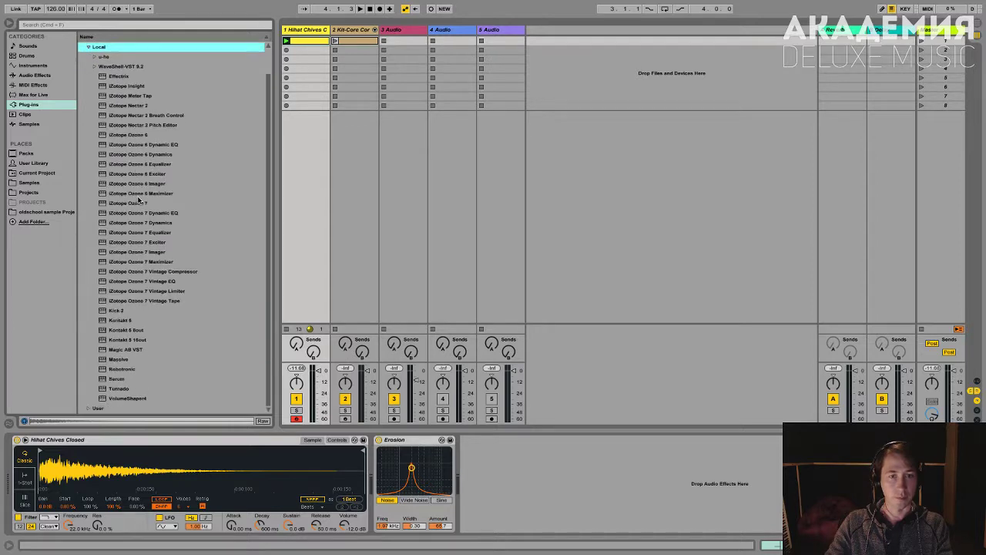
mouse_move(153, 252)
left_mouse_down()
mouse_move(506, 468)
mouse_move(510, 457)
left_mouse_up()
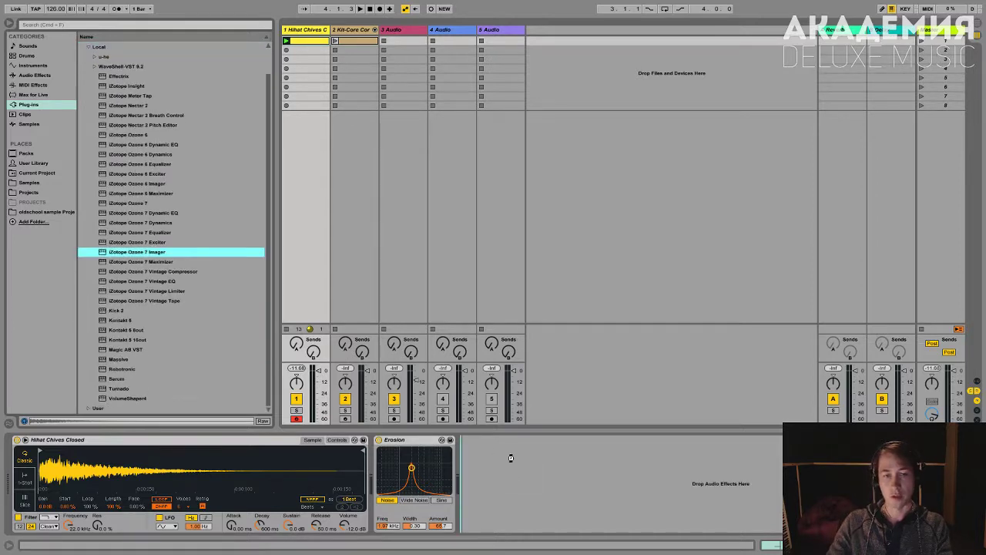
left_click_drag(508, 392, 510, 395)
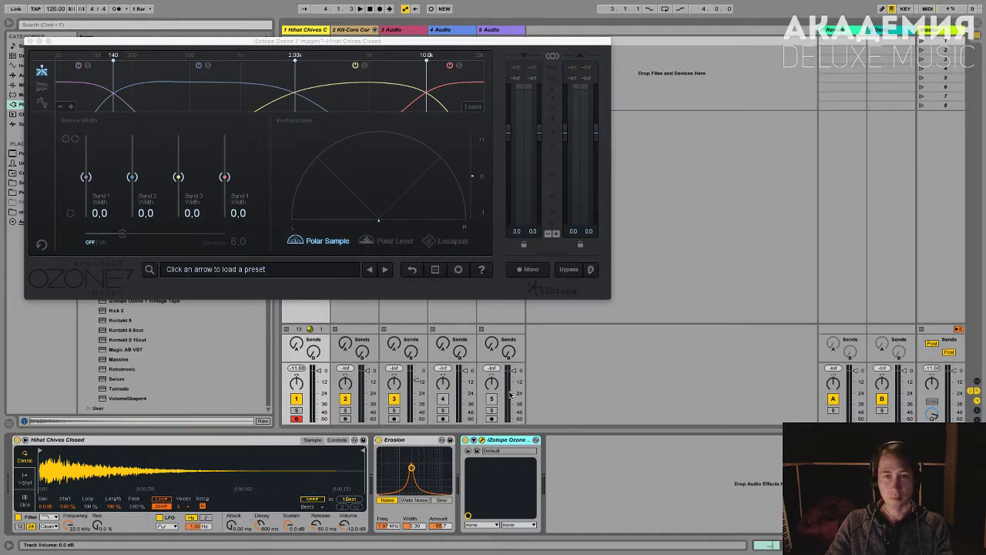
- Play the hi-hat and examine its stereo image in the Imager's Polar Sample vectorscope, then close the plug-in window
left_click_drag(312, 41, 444, 148)
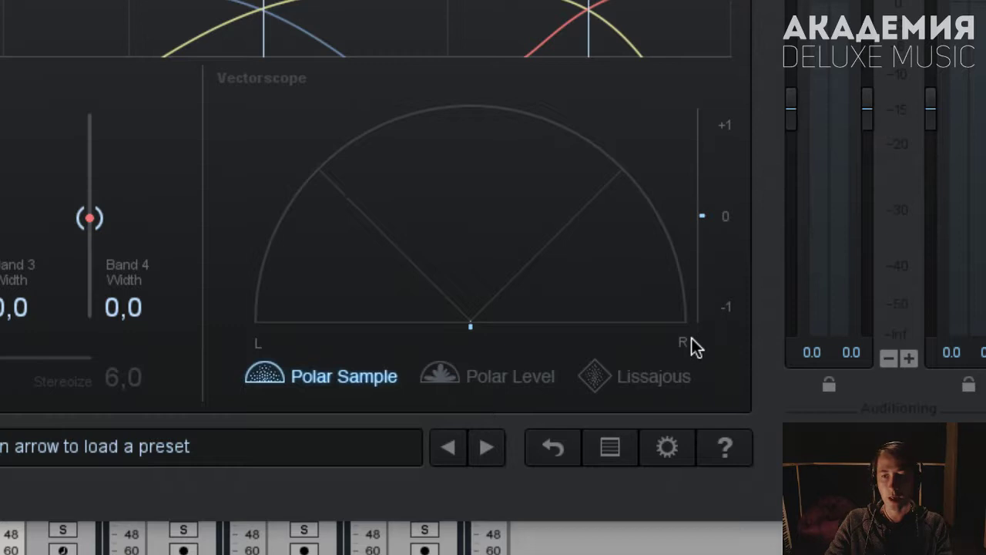
key("space")
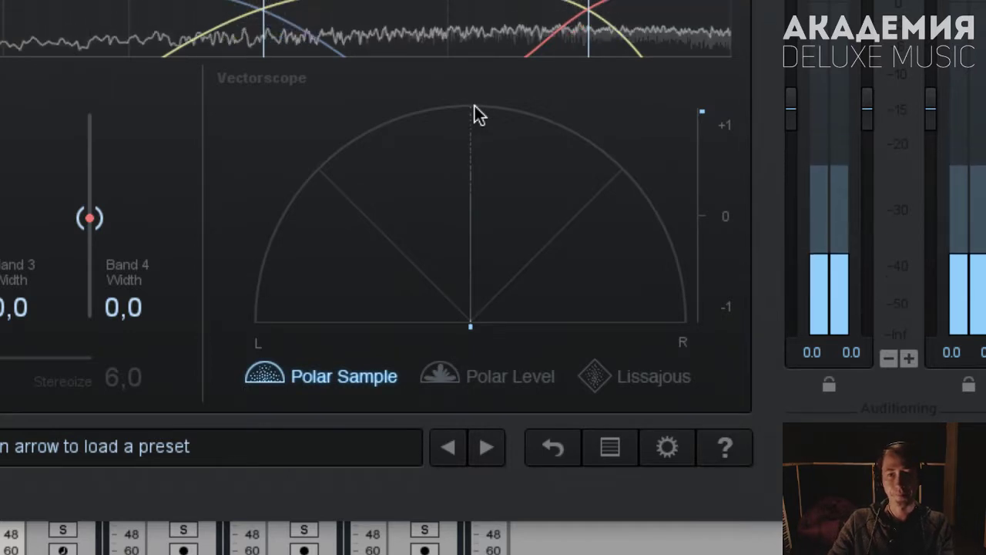
key("space")
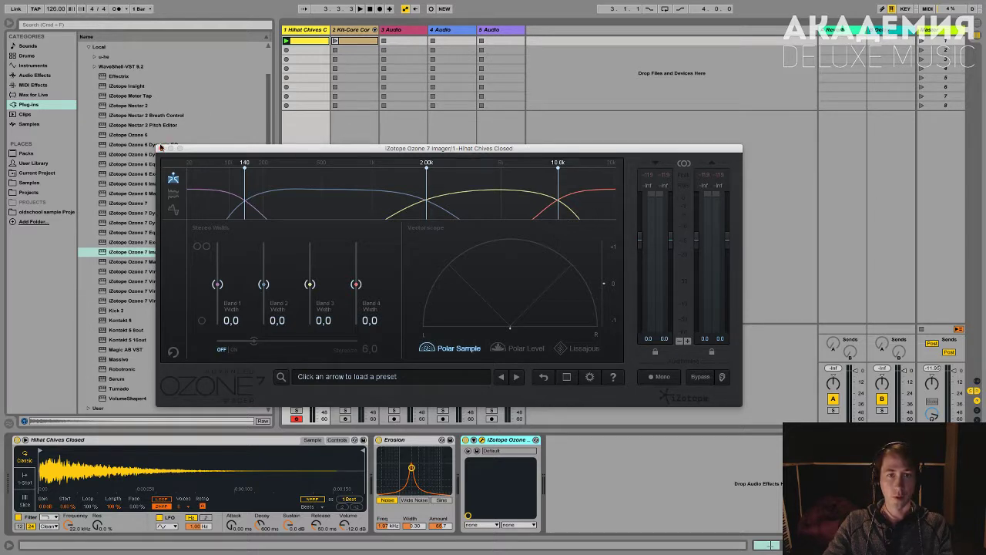
left_click(160, 148)
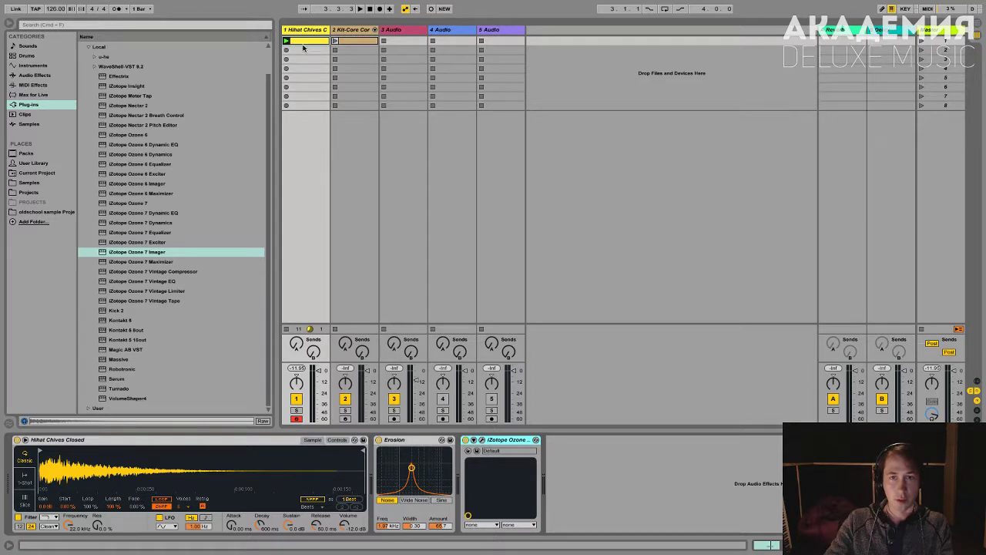
- Duplicate the hi-hat track and pan the original left and the copy right
right_click(307, 31)
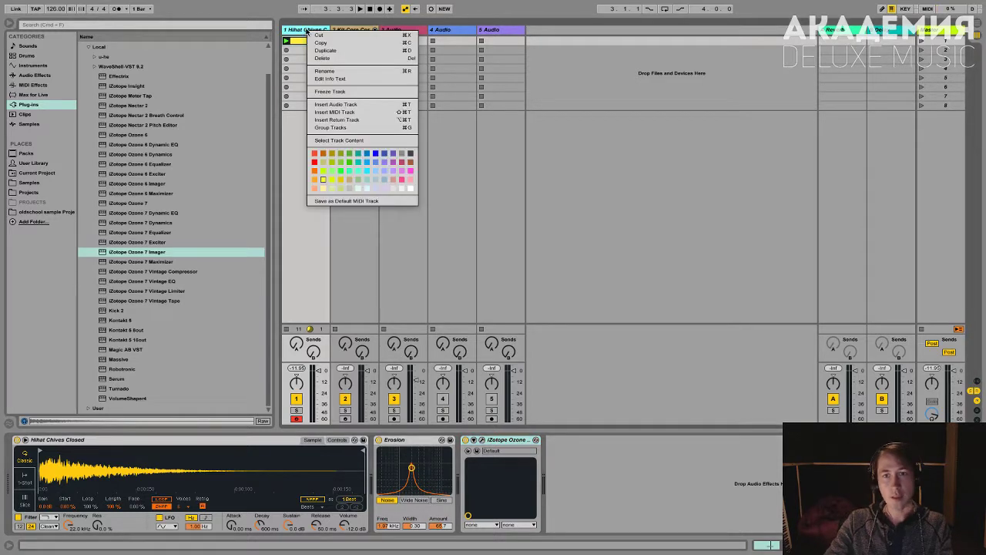
left_click(340, 51)
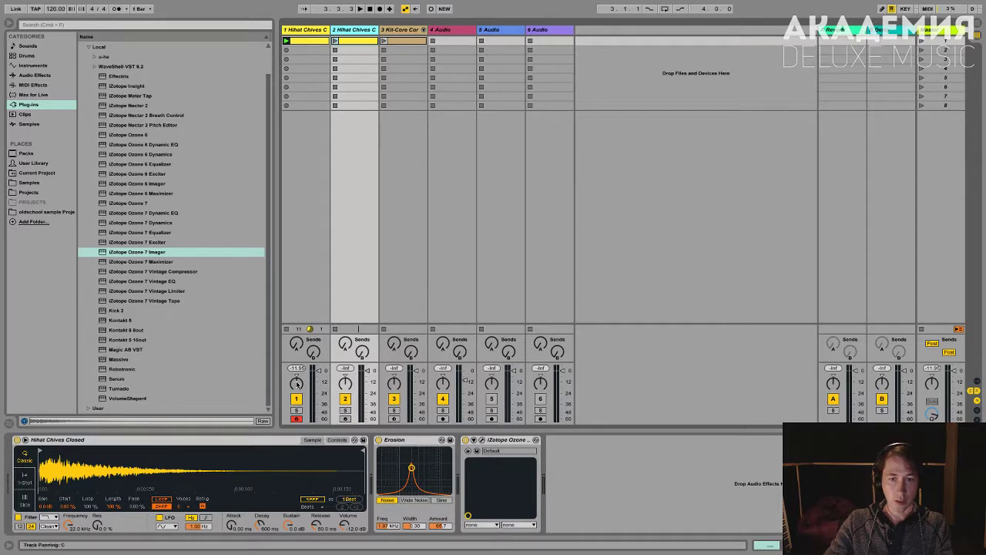
left_click_drag(296, 383, 306, 382)
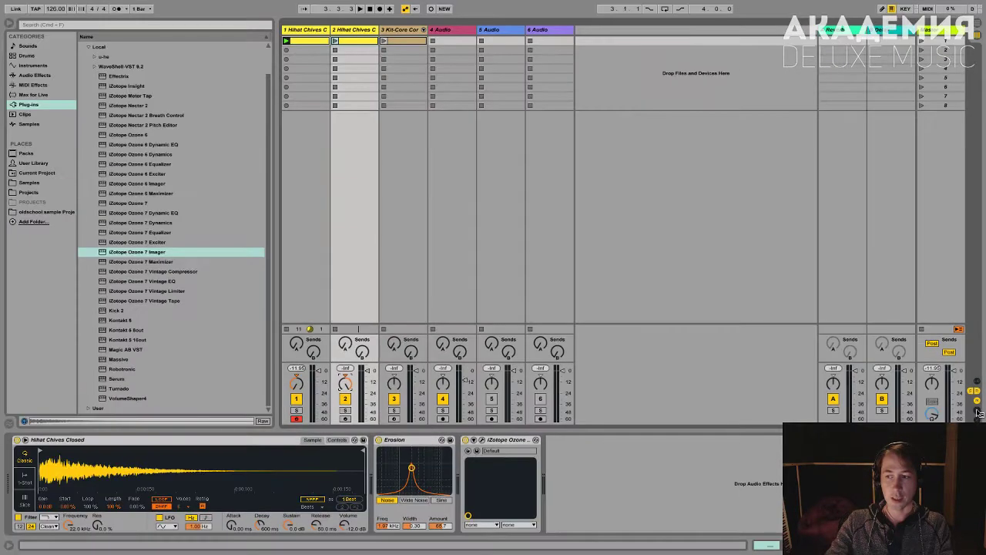
- Show the mixer's track delays, set the duplicated hi-hat track's delay to 20 ms, and play both hi-hat clips together
left_click(977, 412)
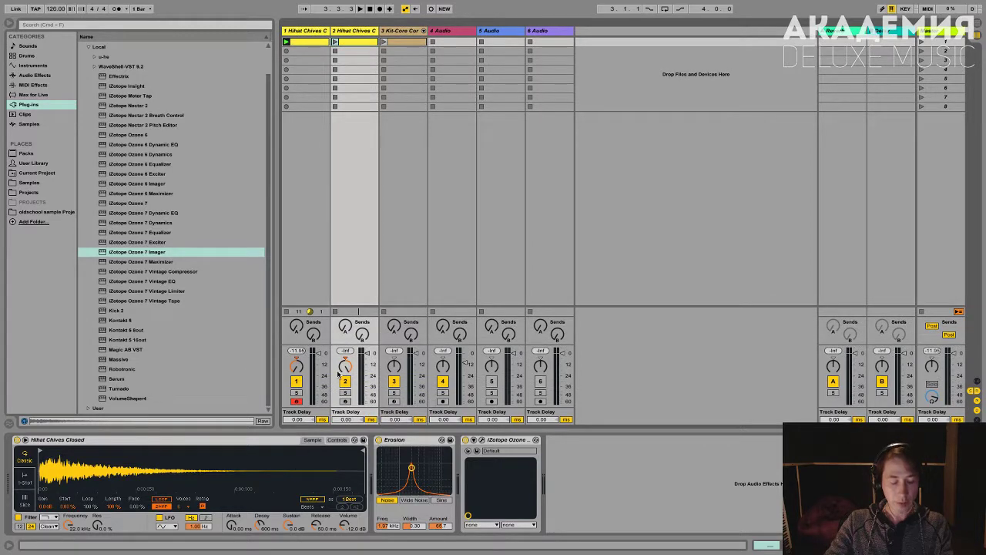
left_click_drag(345, 422, 345, 399)
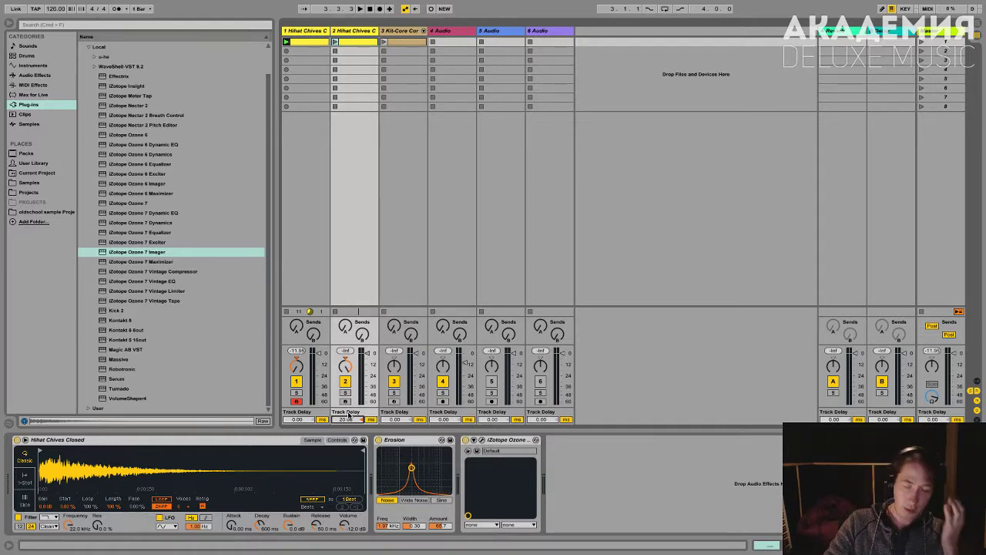
key("space")
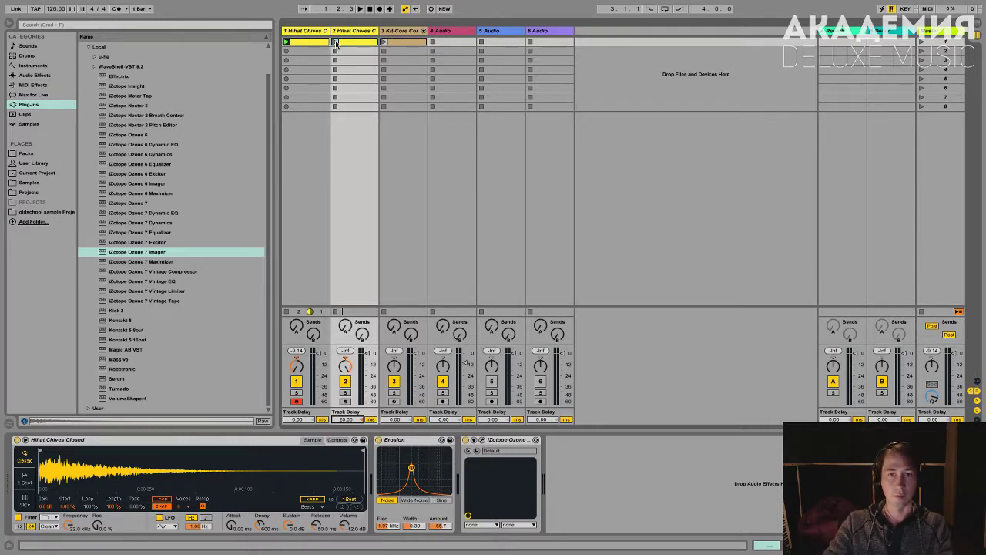
left_click(335, 43)
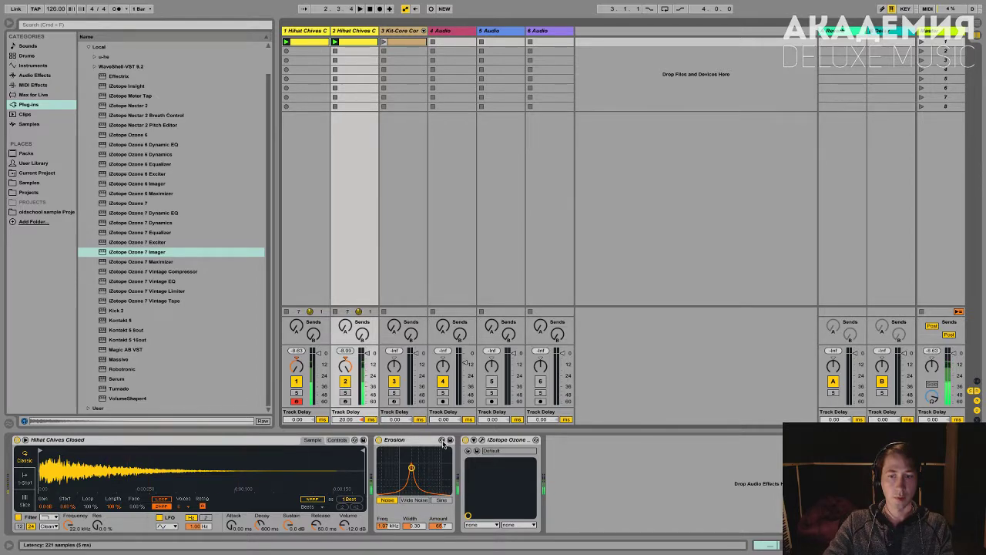
- Close the duplicated hi-hat's Imager window, add iZotope Ozone 7 Imager to the Master track, and dismiss its preset manager
left_click(479, 442)
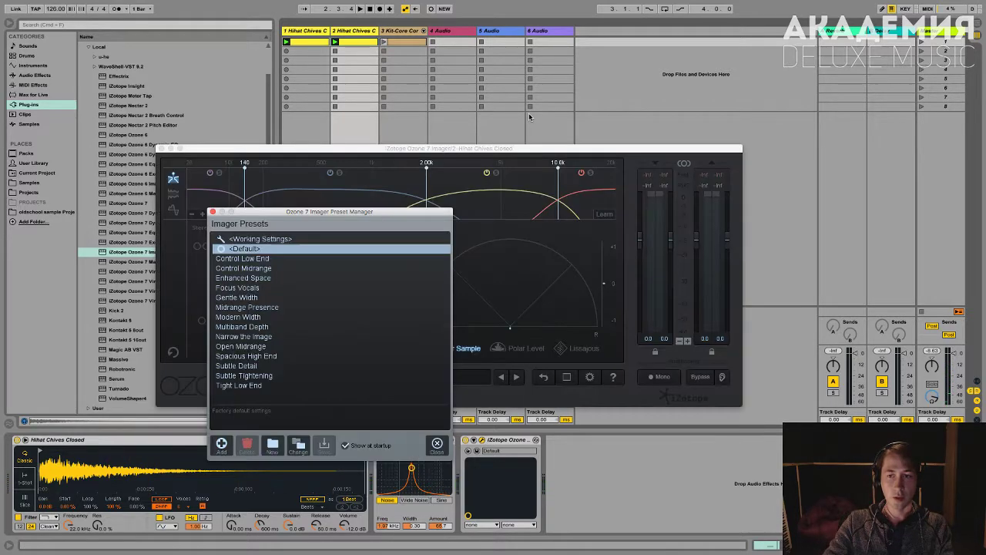
left_click(160, 148)
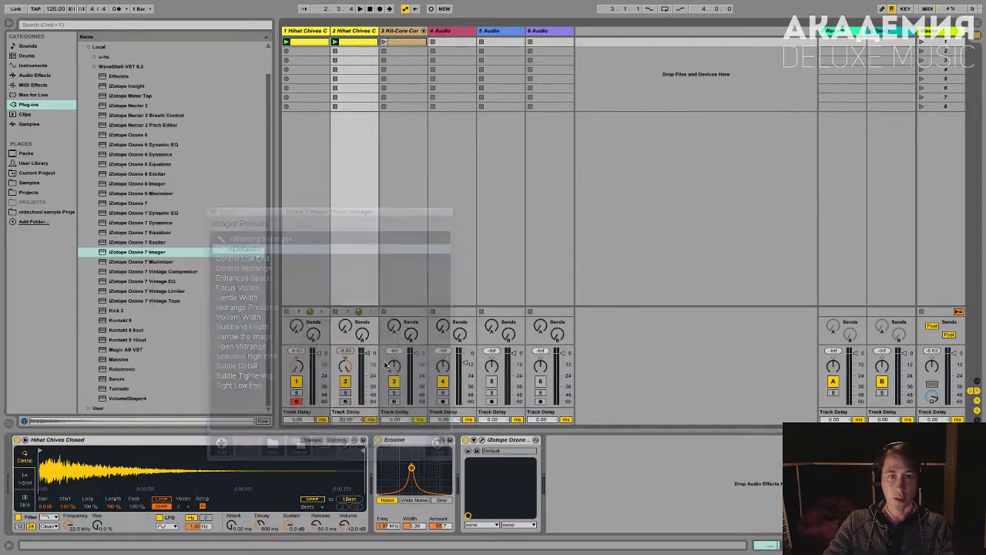
left_click(929, 32)
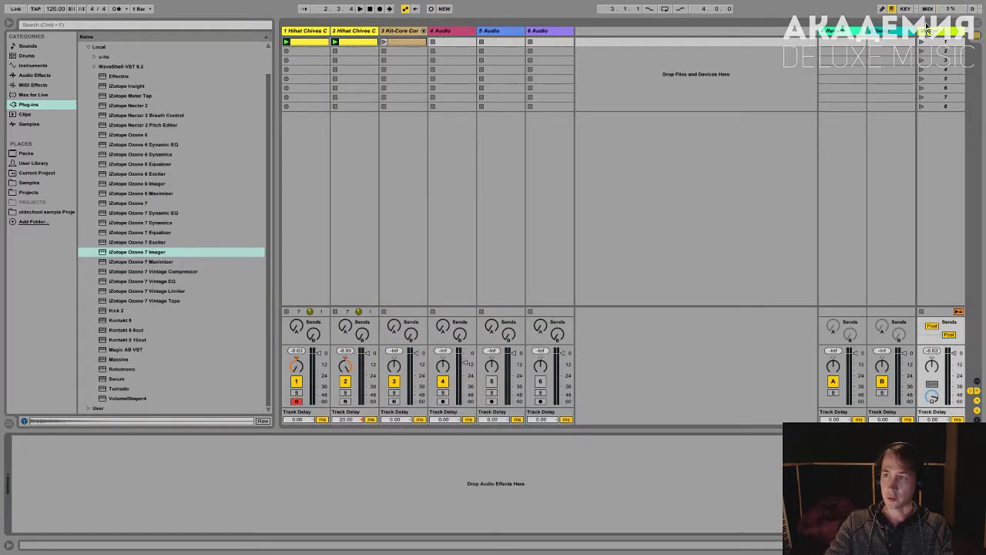
left_click_drag(137, 252, 39, 443)
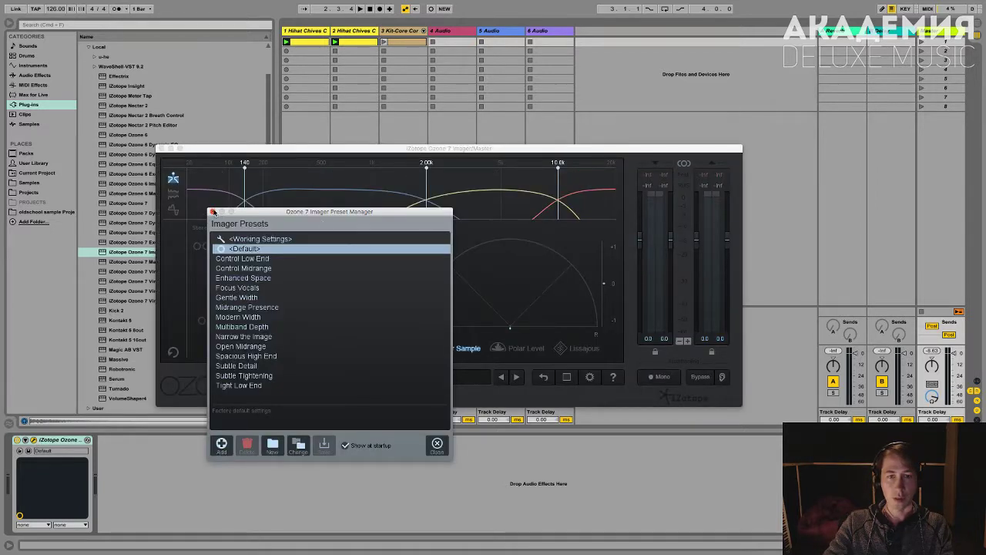
left_click(213, 212)
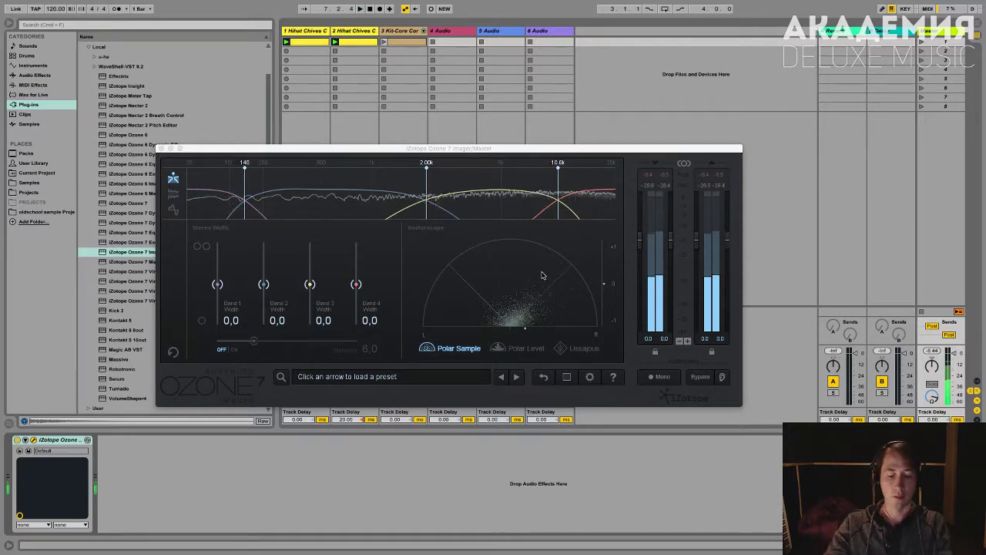
- Play both hi-hats, examine their combined stereo image in the Master Imager's Polar Sample vectorscope, and close the plug-in window
key("space")
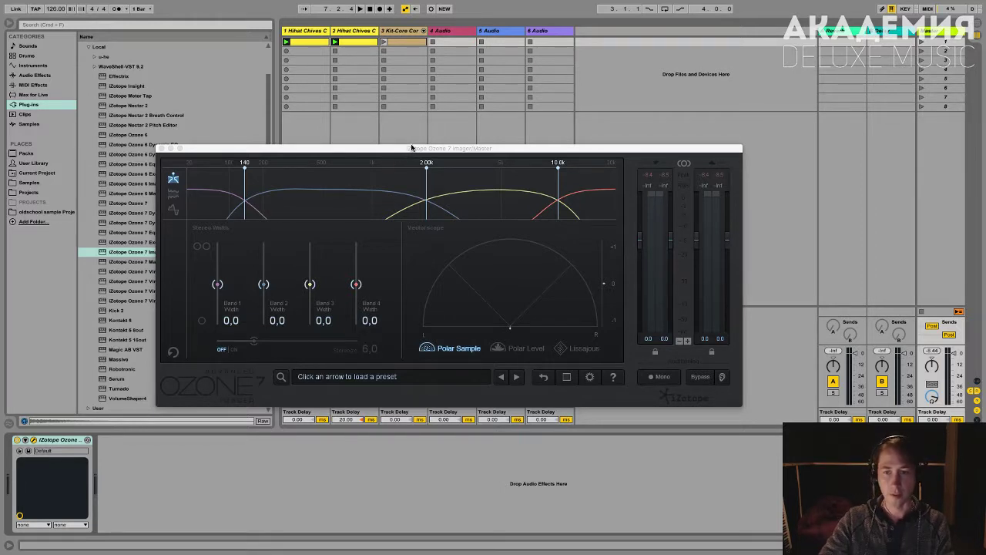
key("space")
key("space")
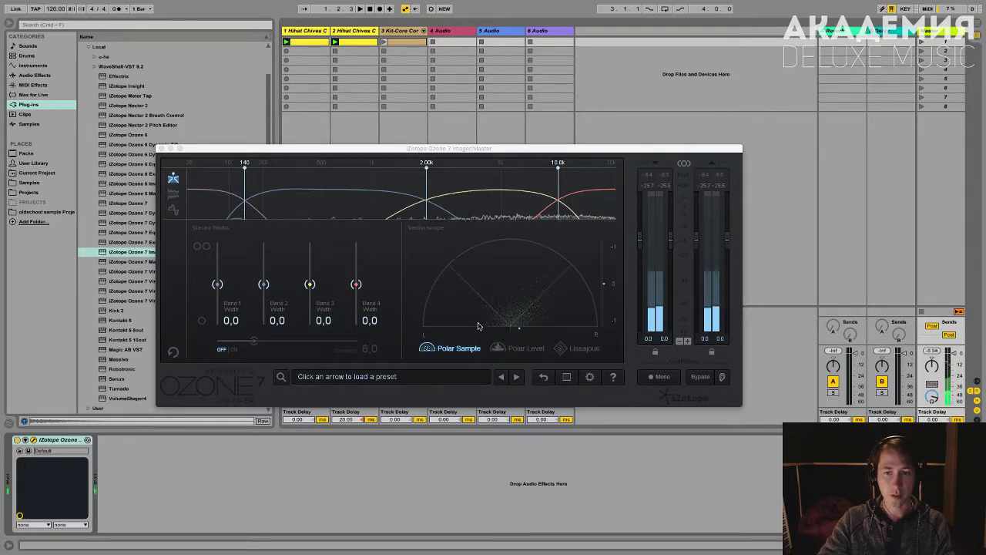
left_click(159, 148)
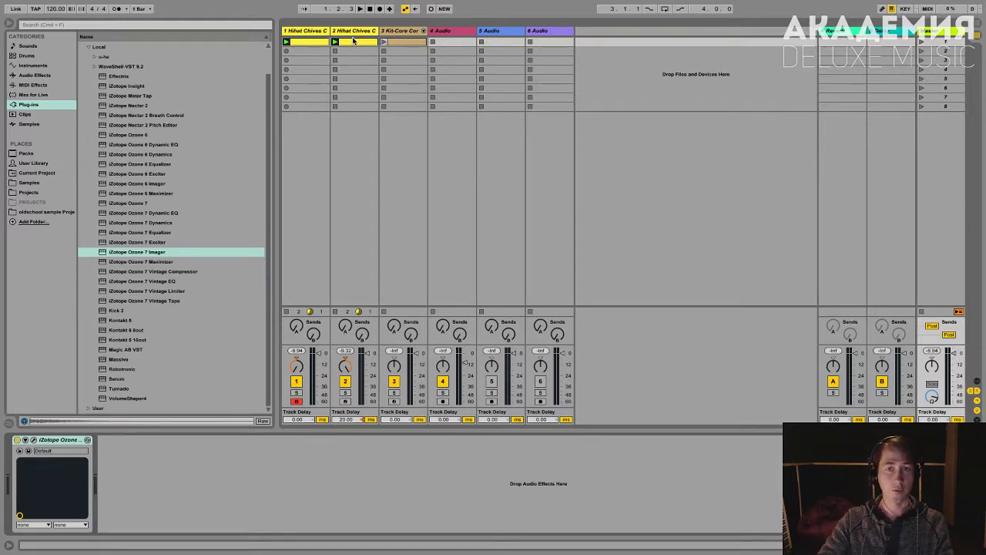
- Bring up the audio effects list, centre the original hi-hat track's pan, and delete the duplicated hi-hat track
left_click(61, 76)
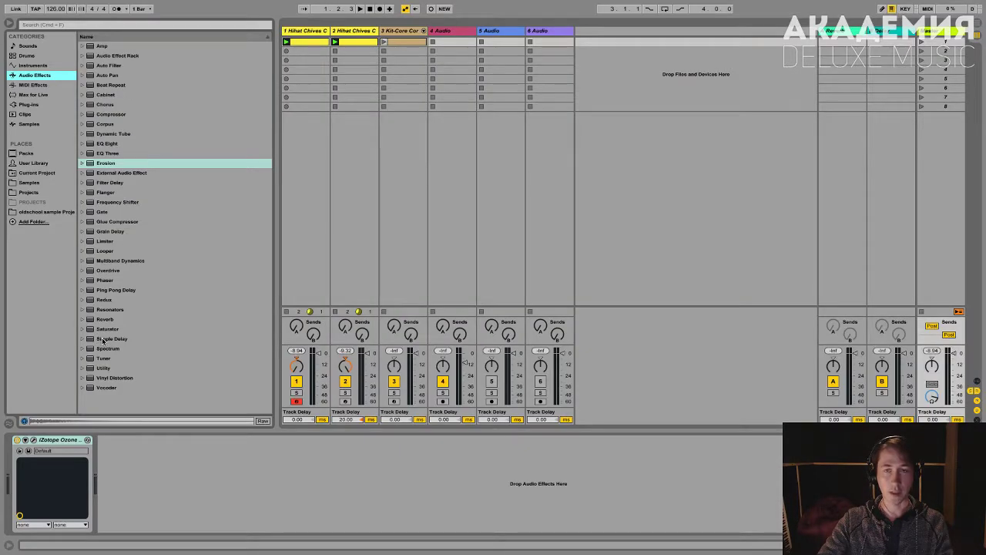
left_click(321, 33)
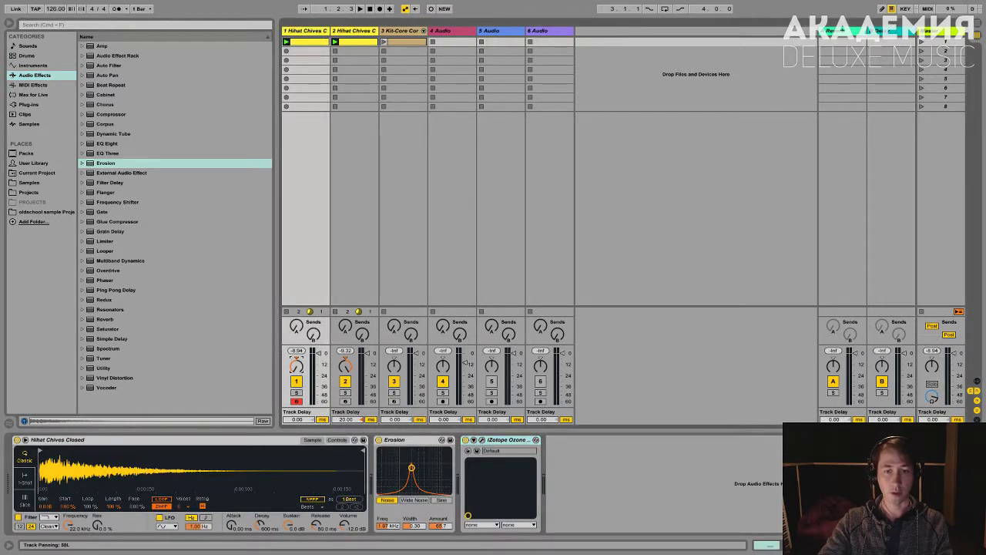
left_click(352, 33)
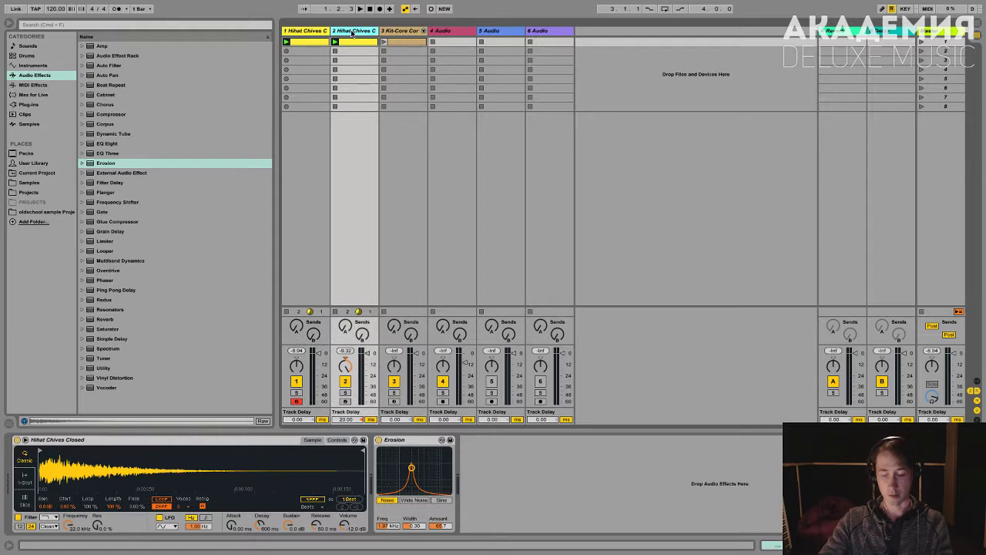
key("Delete")
left_click(311, 44)
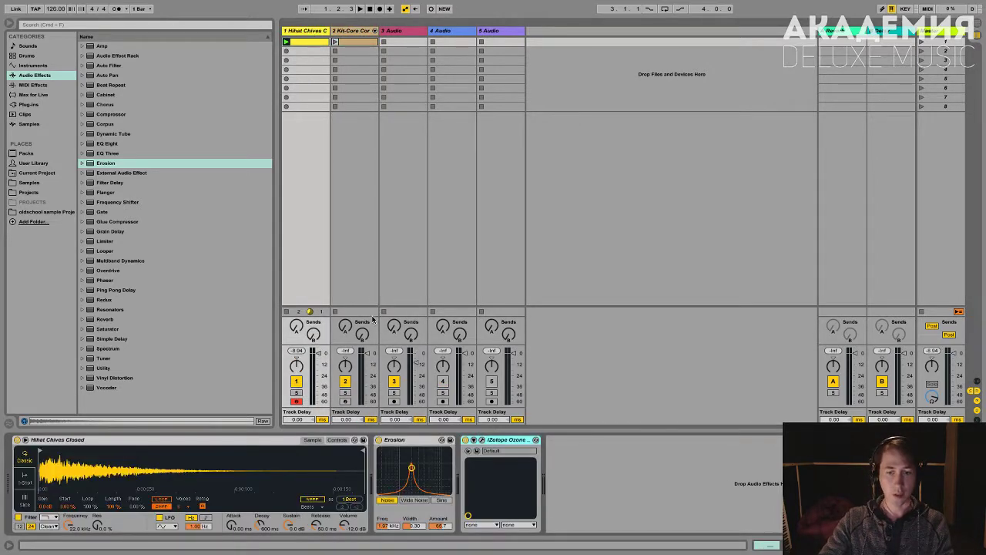
- Replace the Imager after Erosion on the hi-hat track with a Simple Delay effect
left_click(501, 440)
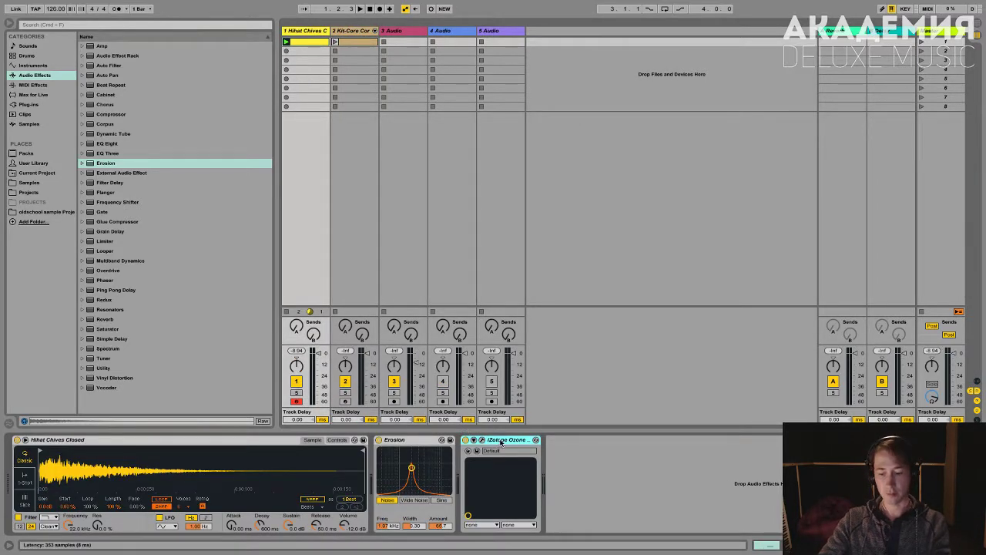
key("Delete")
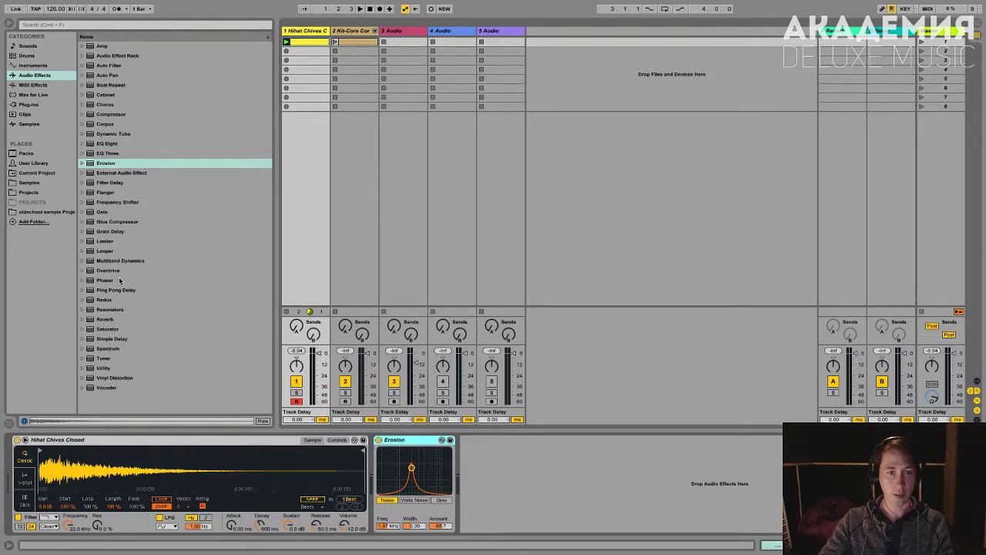
mouse_move(110, 344)
left_mouse_down()
mouse_move(560, 522)
mouse_move(555, 501)
left_mouse_up()
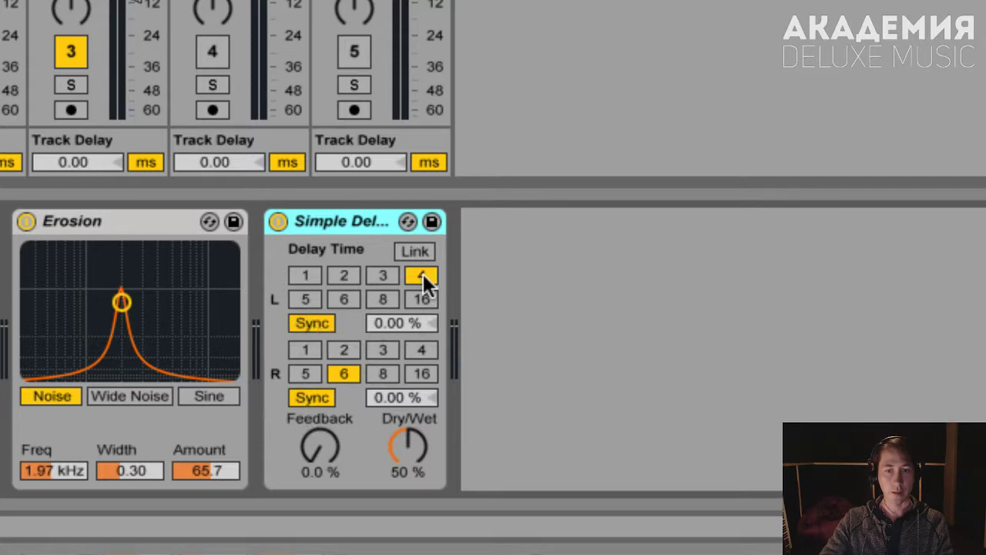
- Switch both Simple Delay channels from Sync to Time, with 1.00 ms on the left and 12.7 ms on the right
left_click(312, 323)
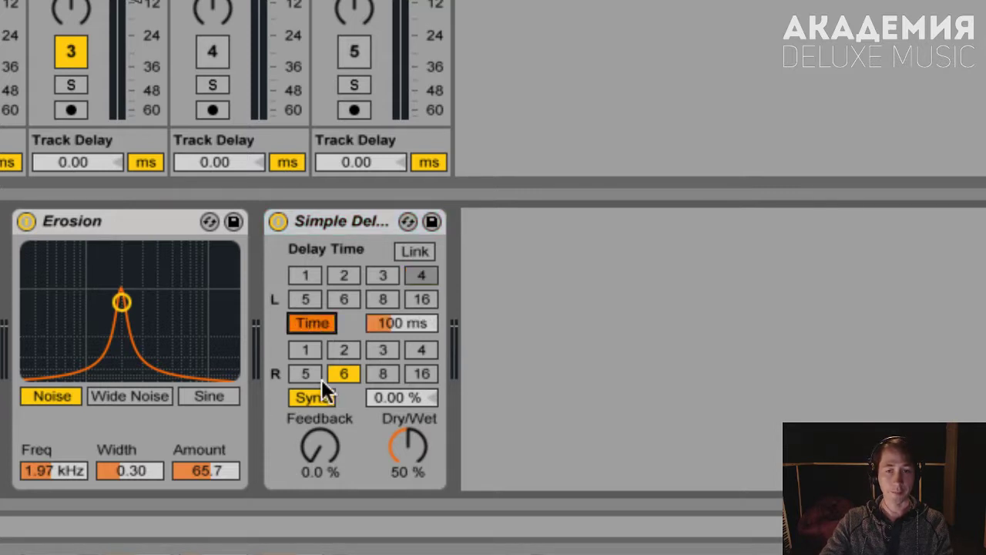
left_click(316, 397)
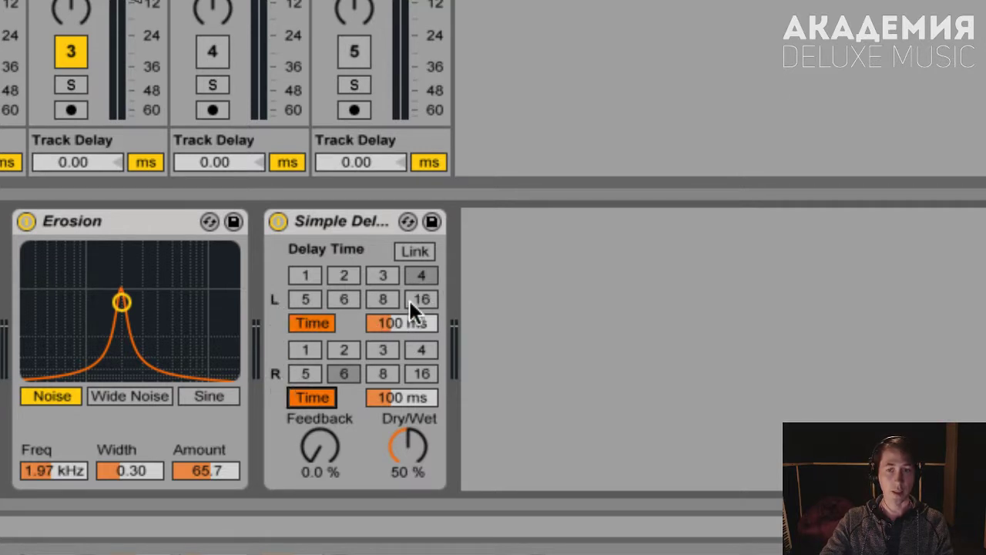
left_click_drag(408, 327, 409, 392)
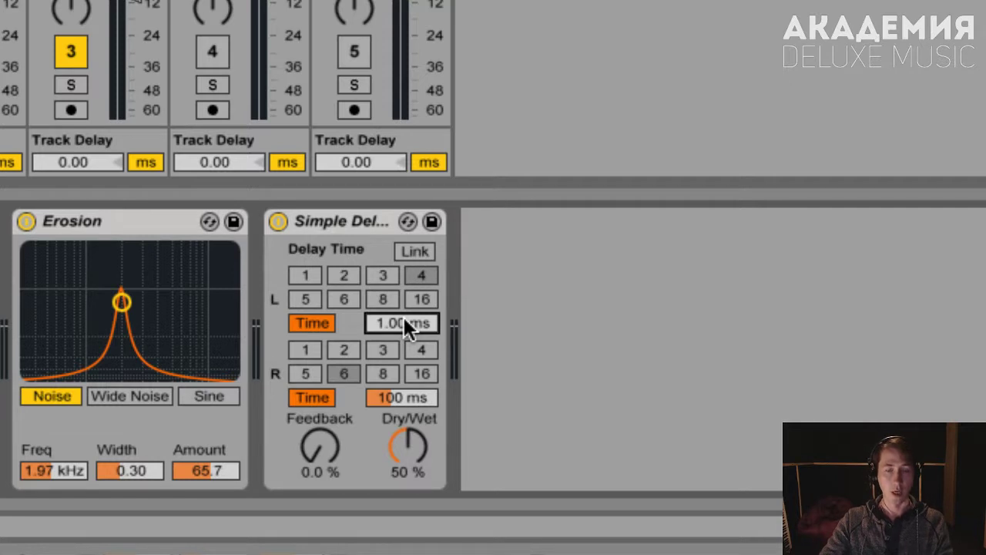
left_click_drag(423, 398, 423, 454)
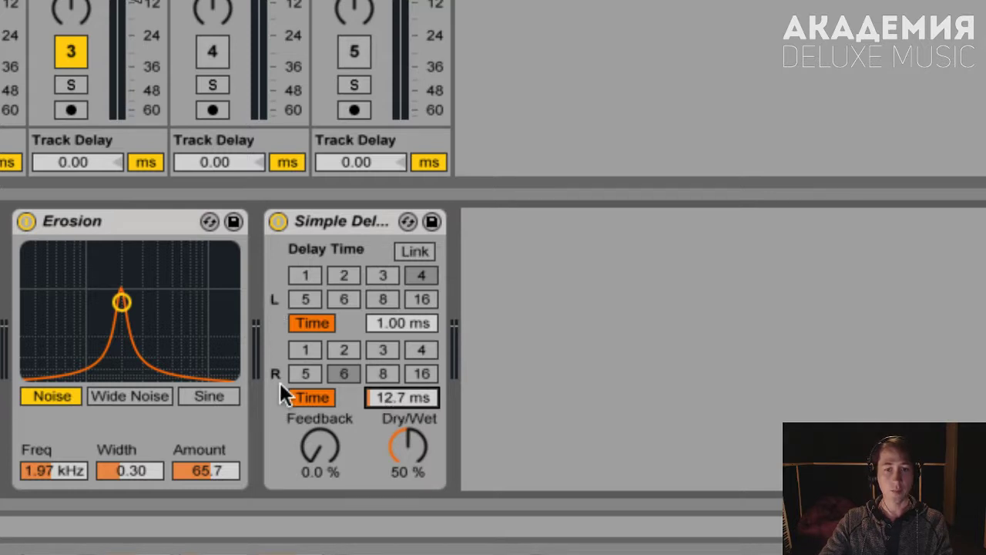
- Try a 1.00 ms delay on Simple Delay's right channel to match the left, and return it to 12.7 ms
left_click(409, 321)
mouse_move(393, 396)
left_mouse_down()
mouse_move(392, 416)
mouse_move(393, 396)
left_mouse_up()
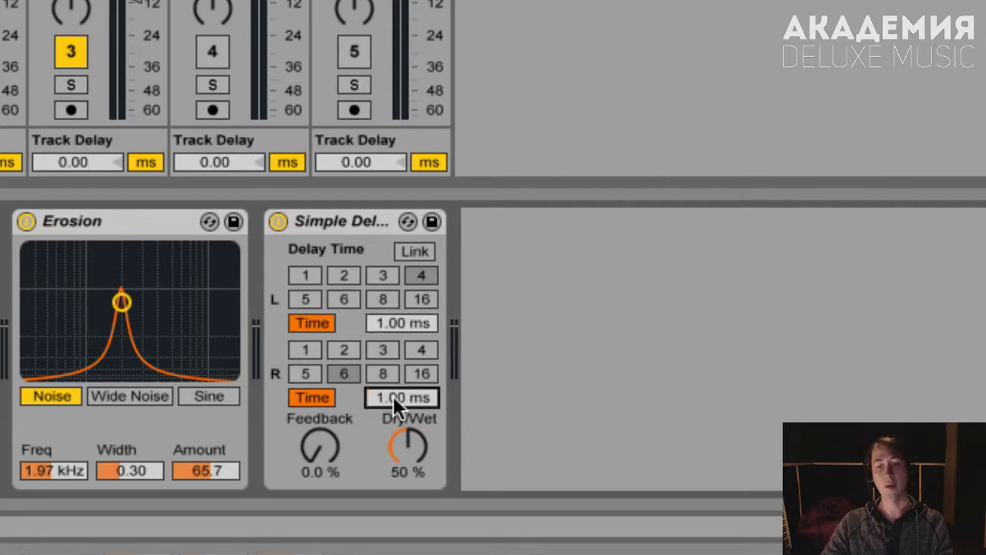
left_click_drag(394, 324, 394, 308)
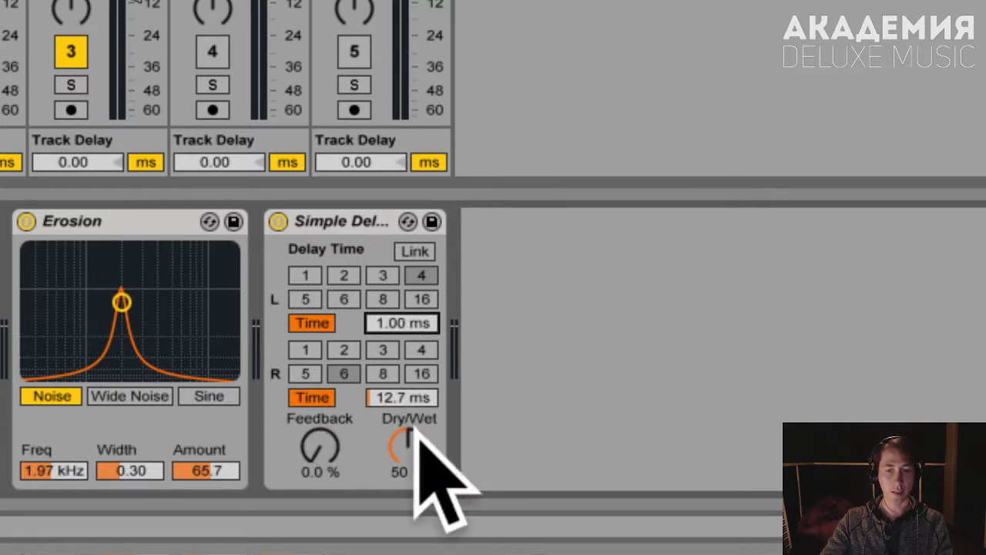
- Set Simple Delay's Dry/Wet to 100% and compare the playing hi-hat with the effect bypassed and enabled
left_click_drag(414, 431, 413, 356)
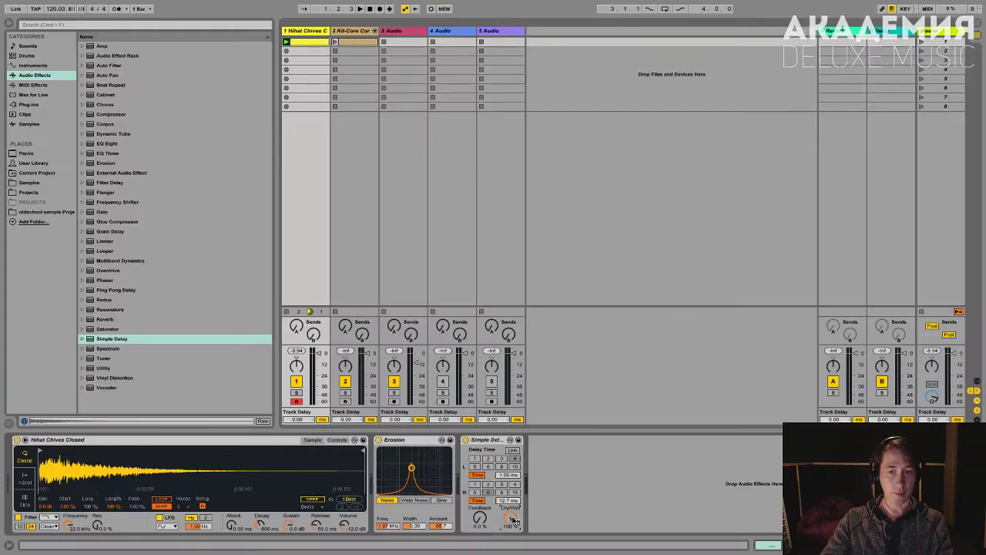
left_click(465, 439)
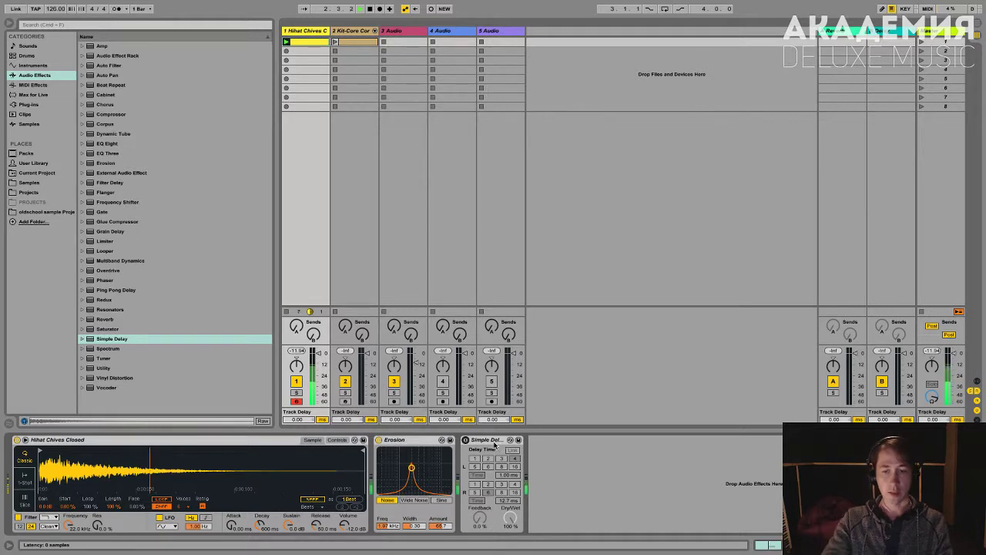
left_click(465, 439)
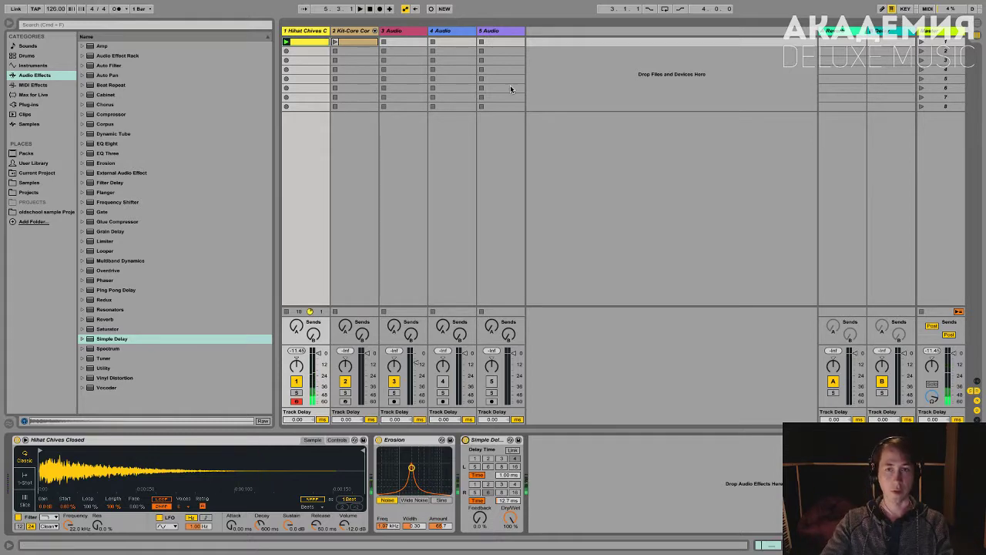
left_click(344, 32)
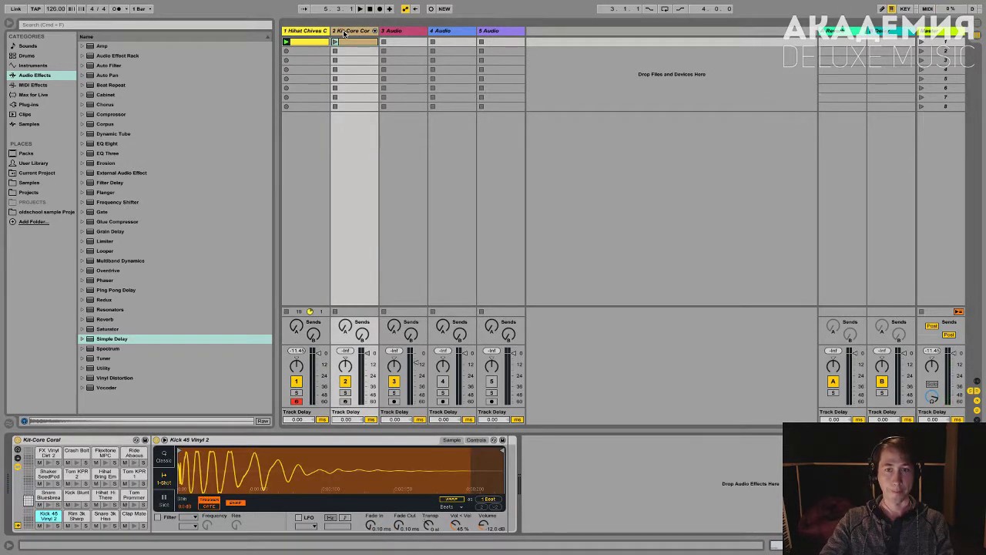
left_click(373, 32)
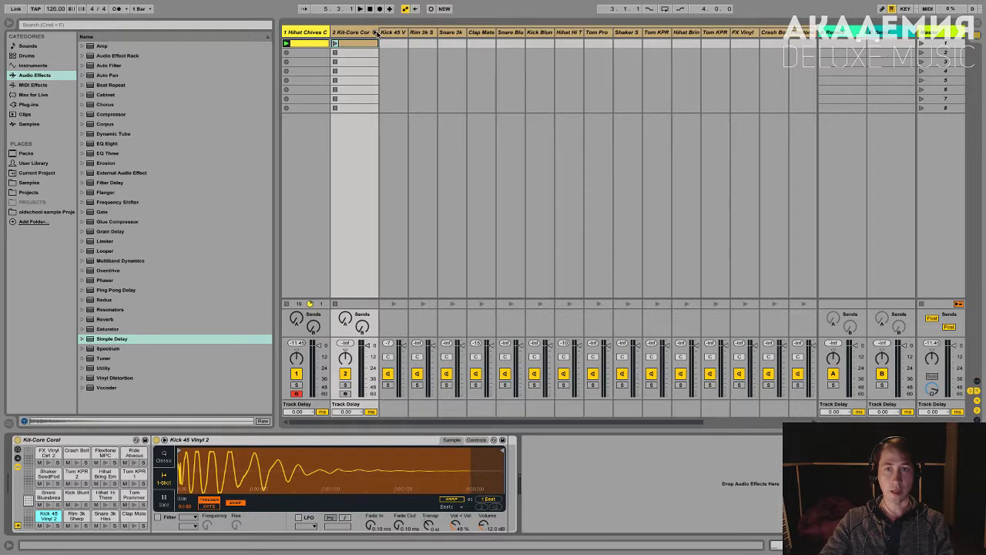
left_click(375, 31)
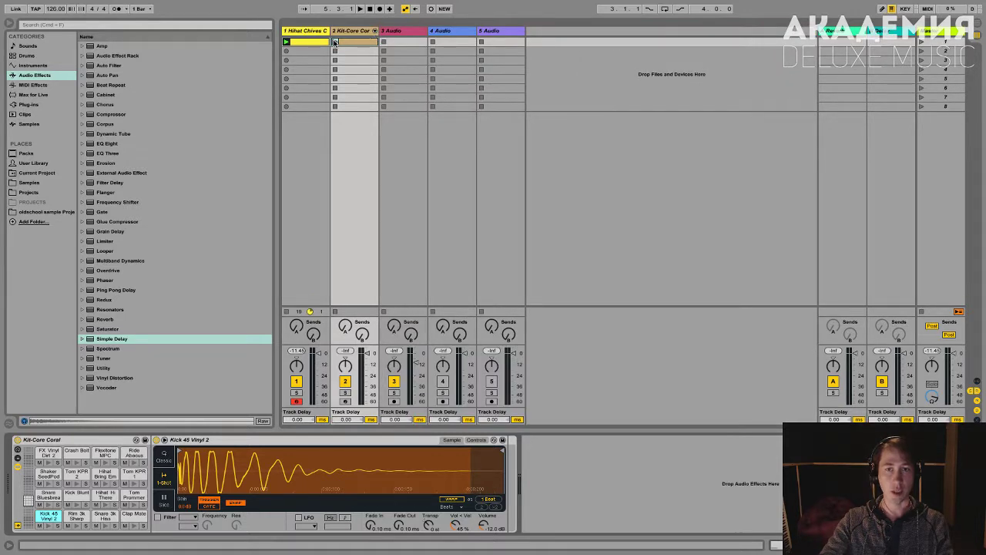
- Play the Kit-Core drum clip alone, bring the hi-hat clip back in, and slightly lower the hi-hat track's volume
left_click(287, 312)
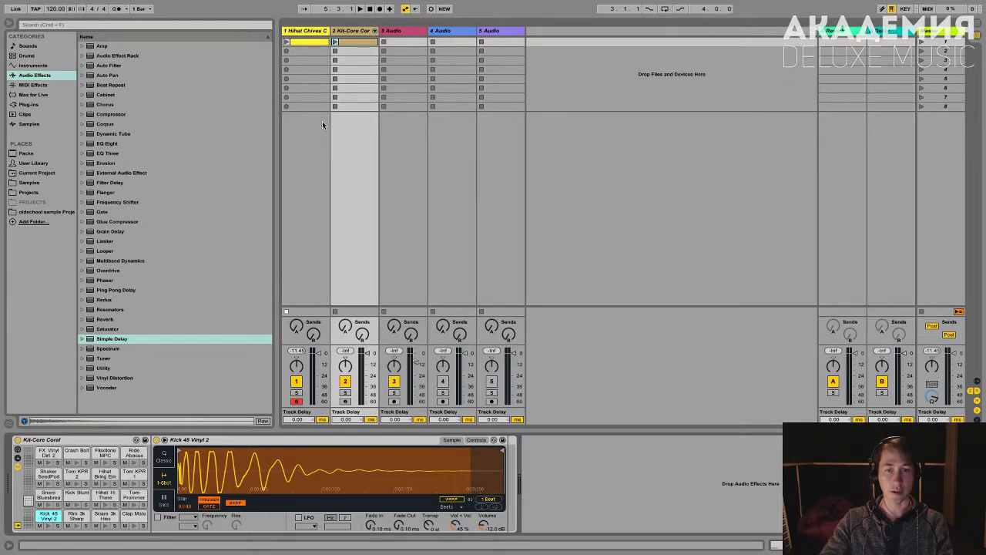
left_click(335, 42)
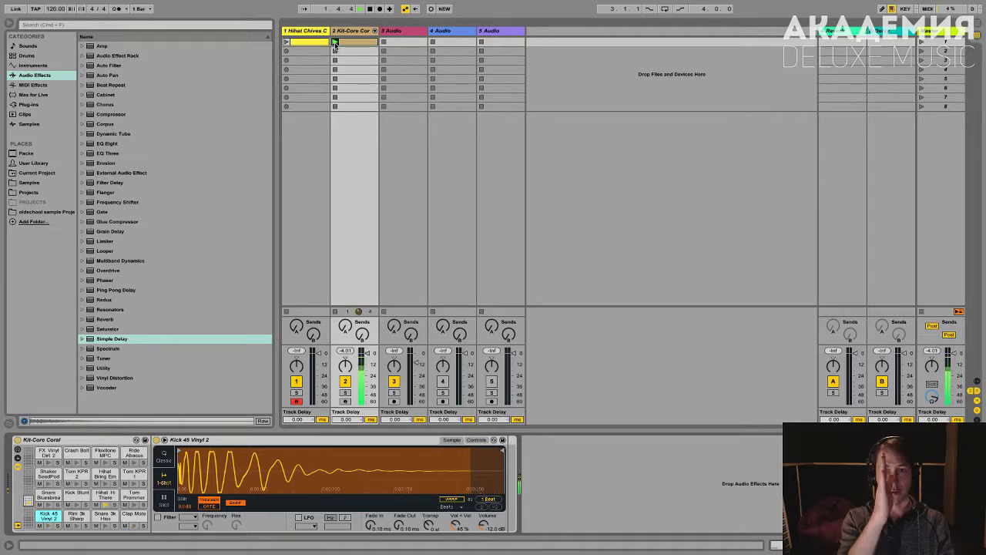
left_click(286, 43)
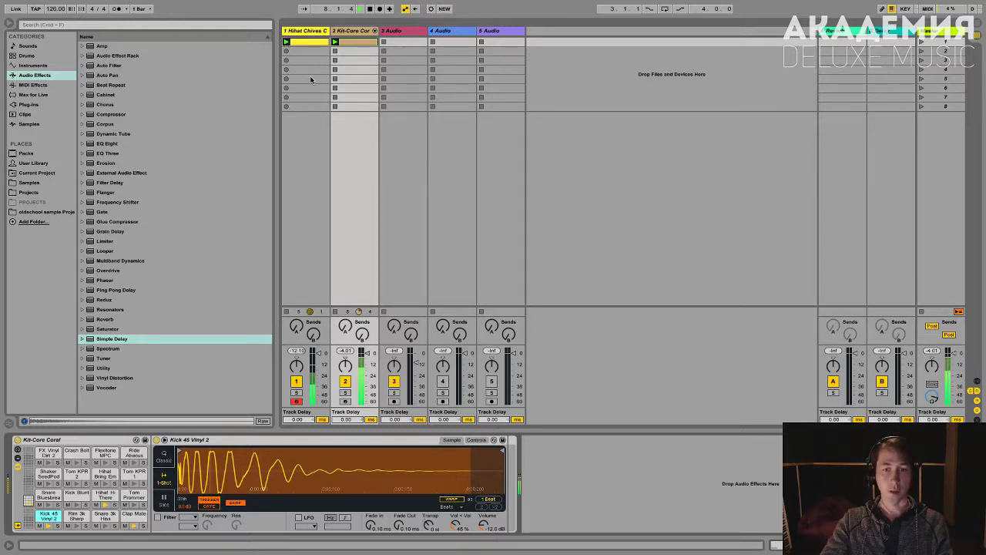
left_click_drag(318, 354, 318, 359)
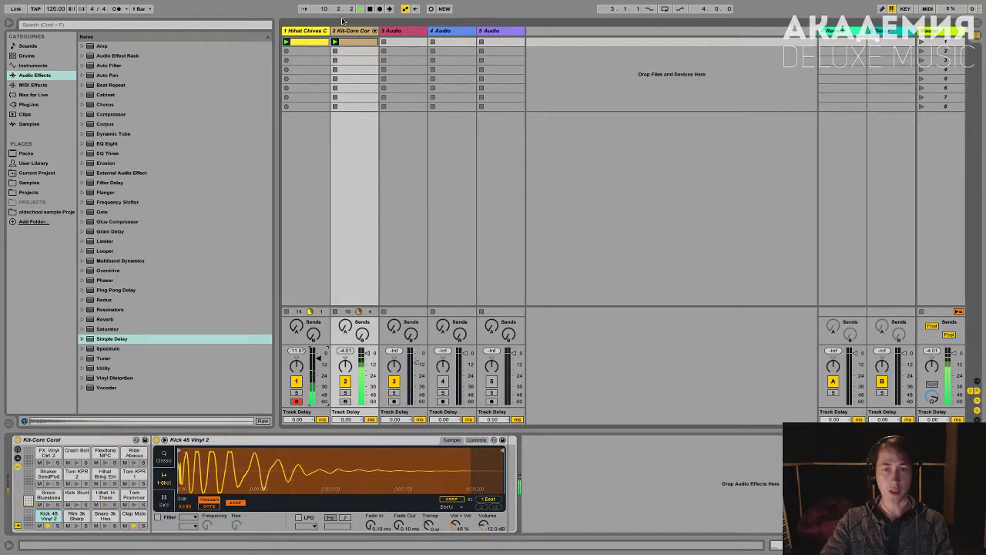
- Insert EQ Eight before Erosion on the hi-hat track, cut the low end with band 1, and lower band 3 by about 3.4 dB
left_click(321, 29)
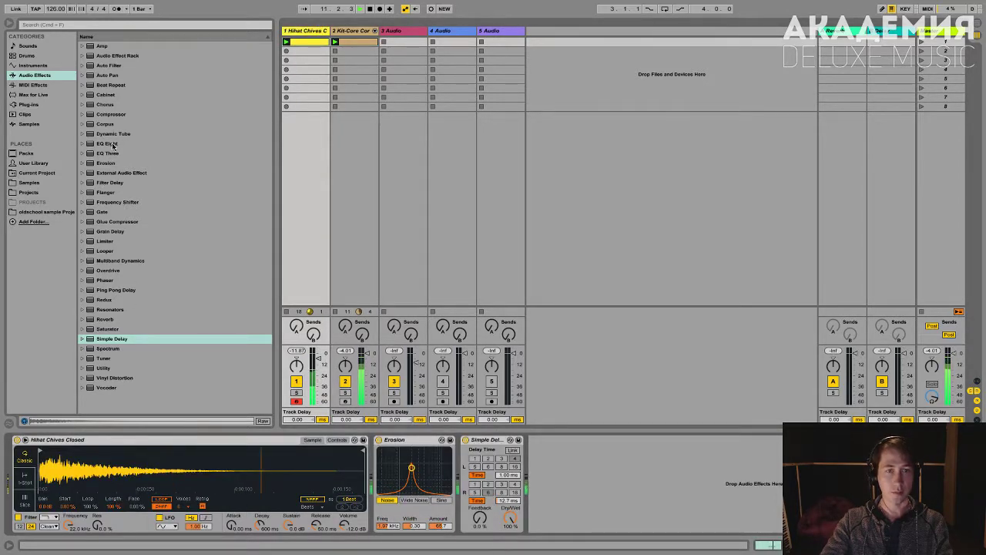
left_click_drag(104, 144, 381, 443)
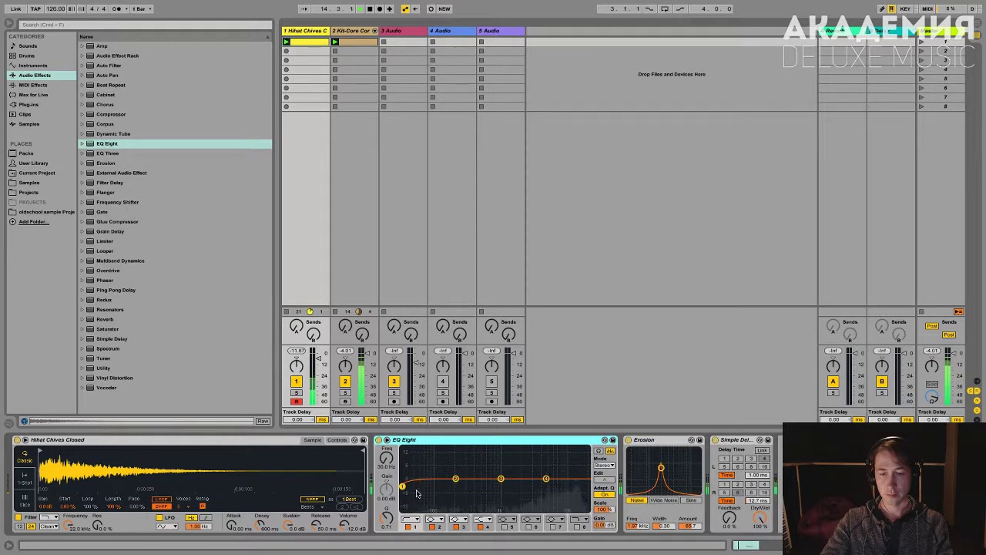
left_click_drag(402, 486, 453, 490)
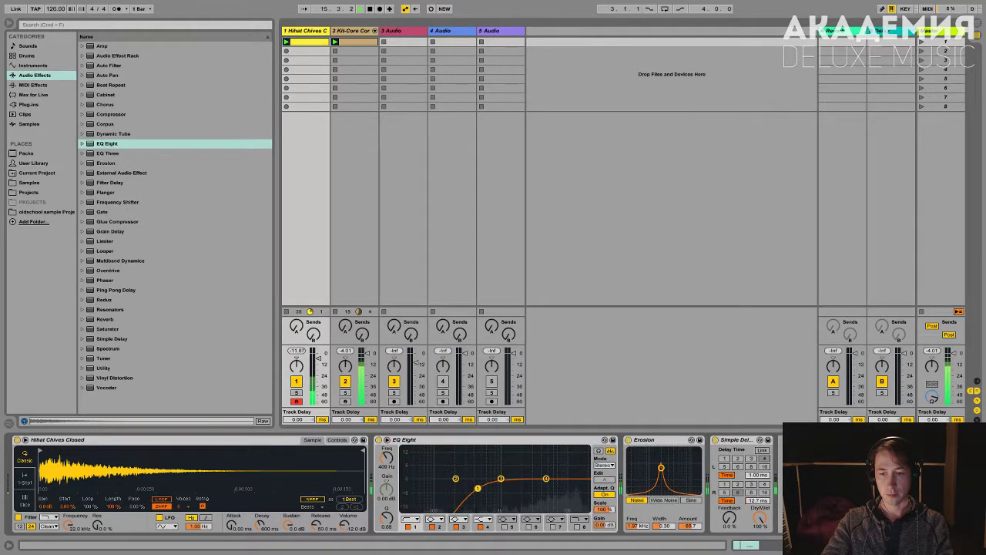
left_click_drag(455, 479, 548, 485)
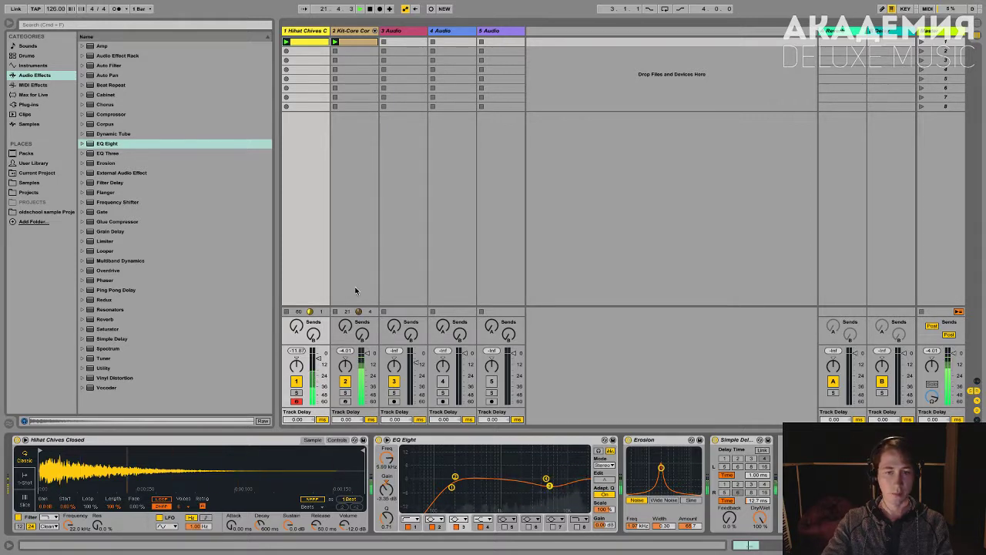
- Compare the playing drum beat with the hi-hat track muted and unmuted
left_click(296, 381)
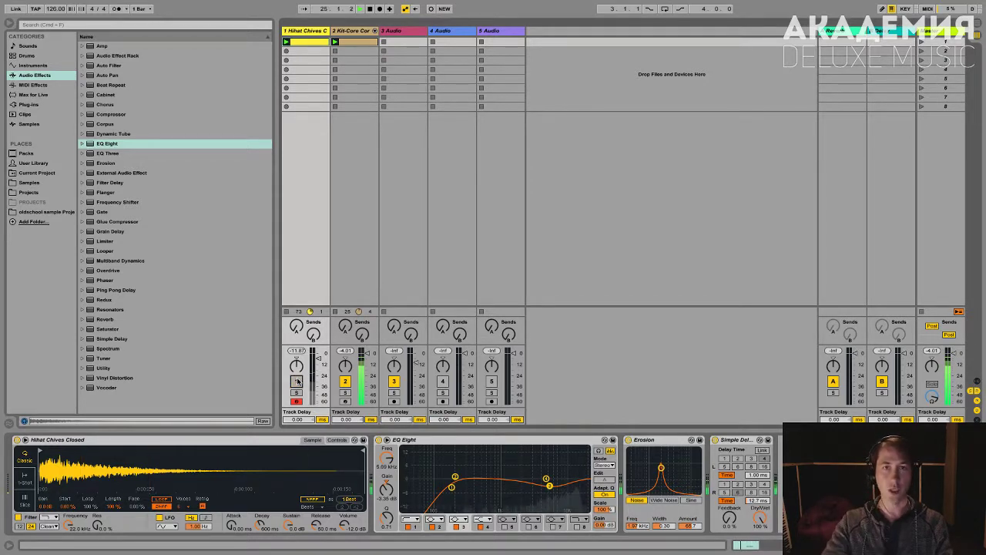
left_click(297, 380)
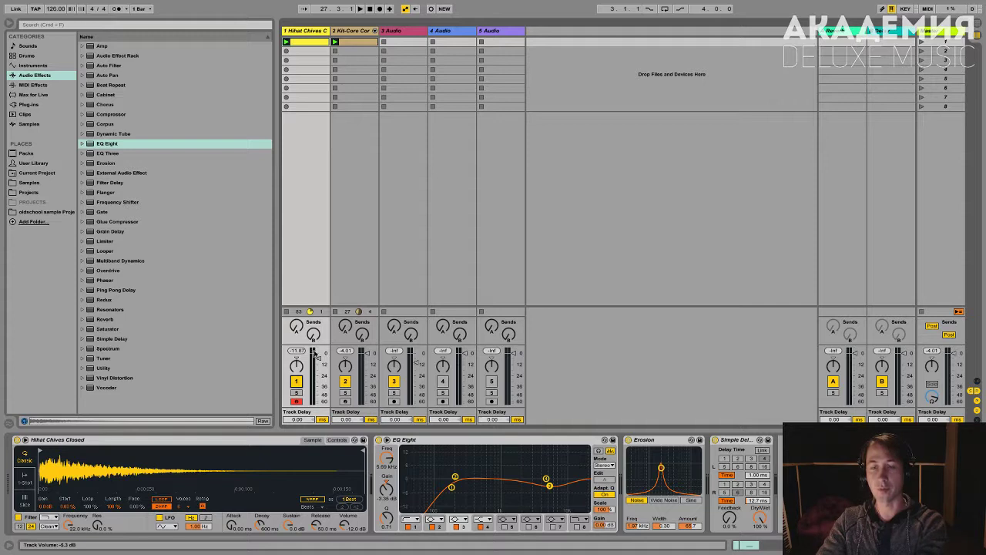
- Duplicate the hi-hat track and rename the copy SHAKER
right_click(319, 30)
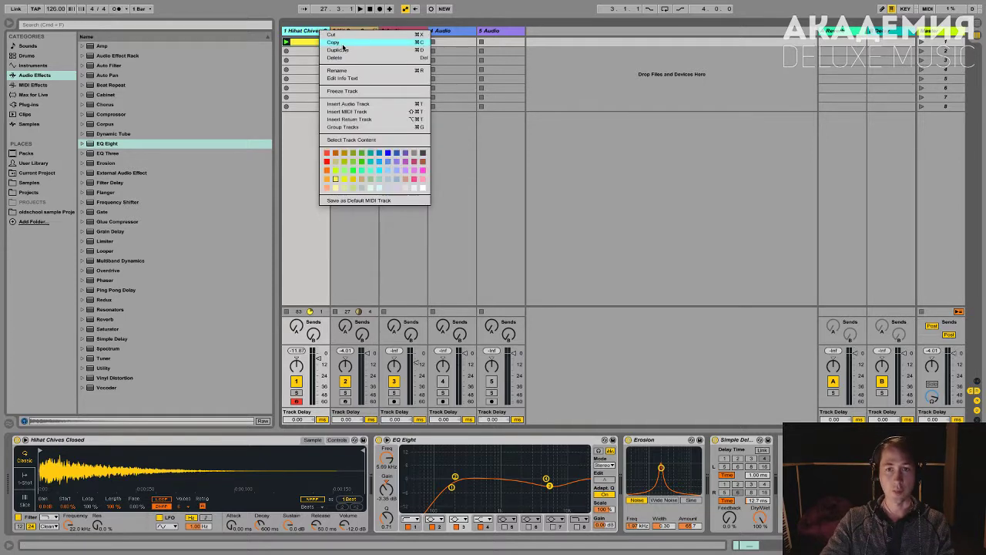
left_click(342, 51)
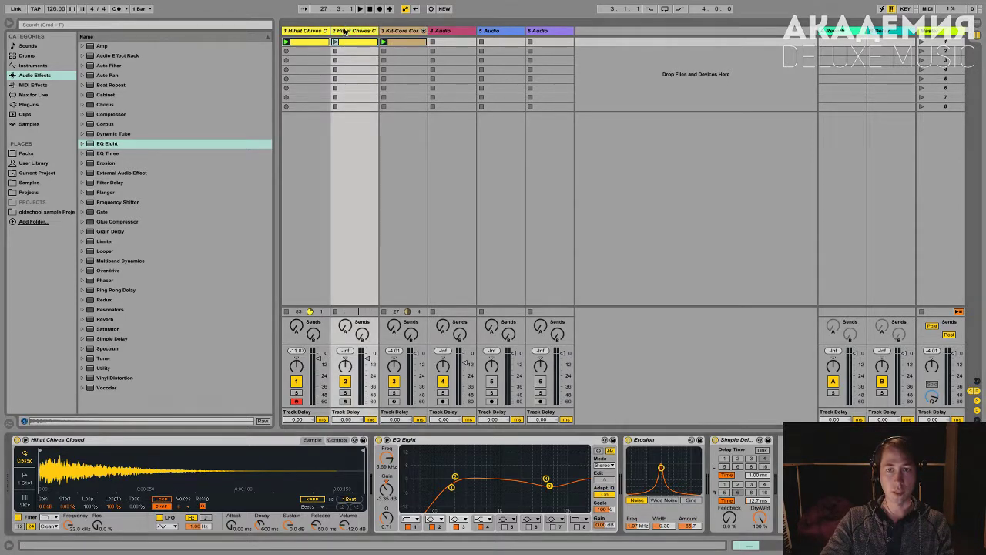
right_click(344, 31)
left_click(375, 69)
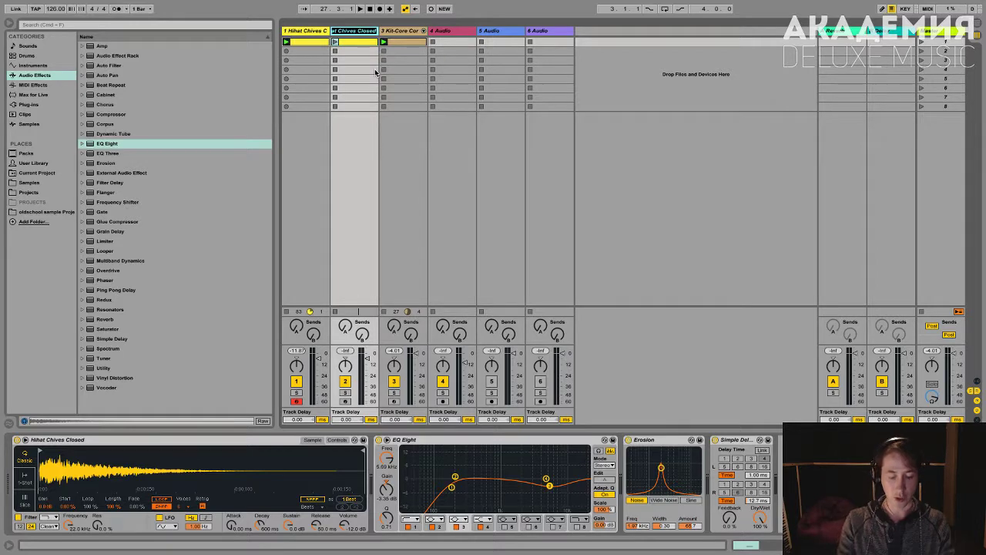
type("SH")
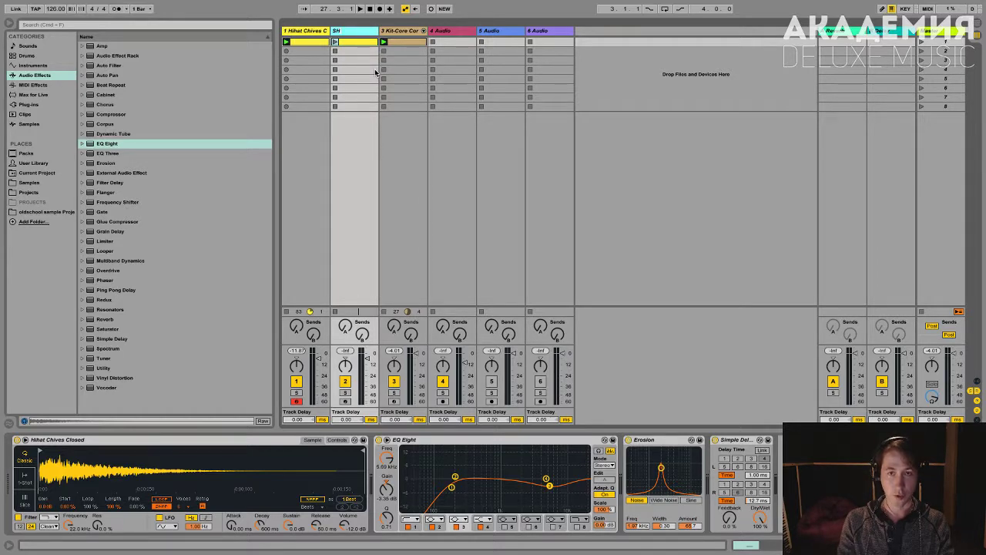
type("AKER")
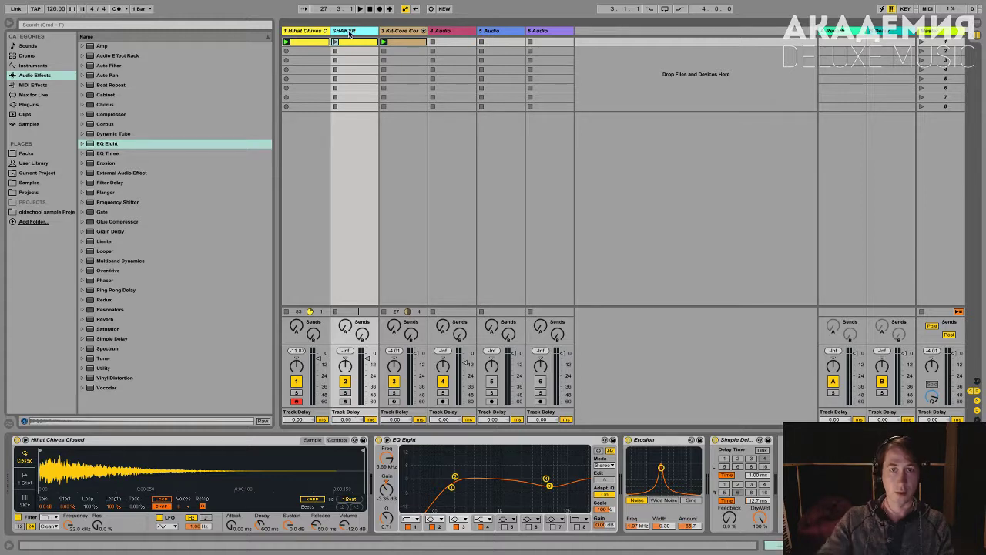
- Rename the original hi-hat track HIHAT and the Kit-Core track DRUMS
left_click(316, 32)
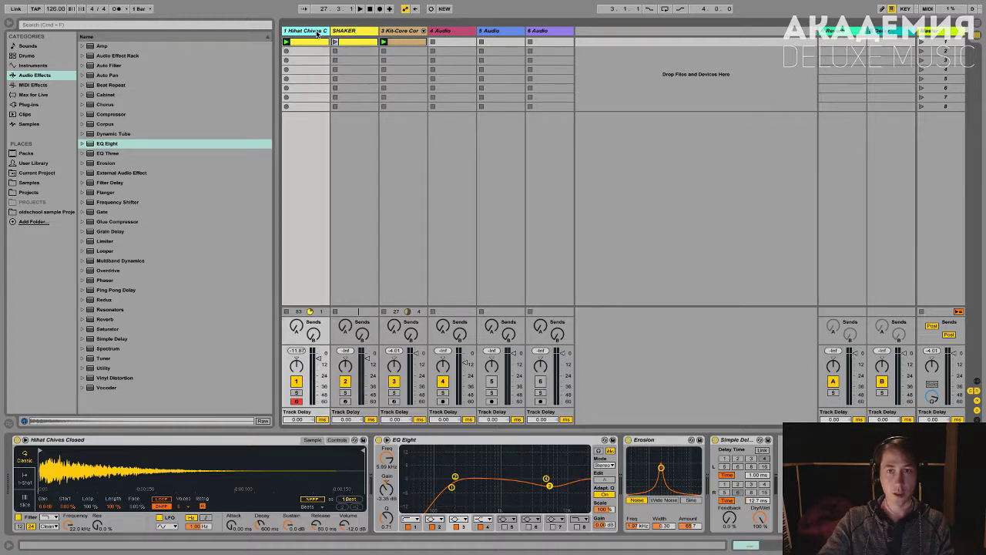
key("ctrl+r")
type("Hih")
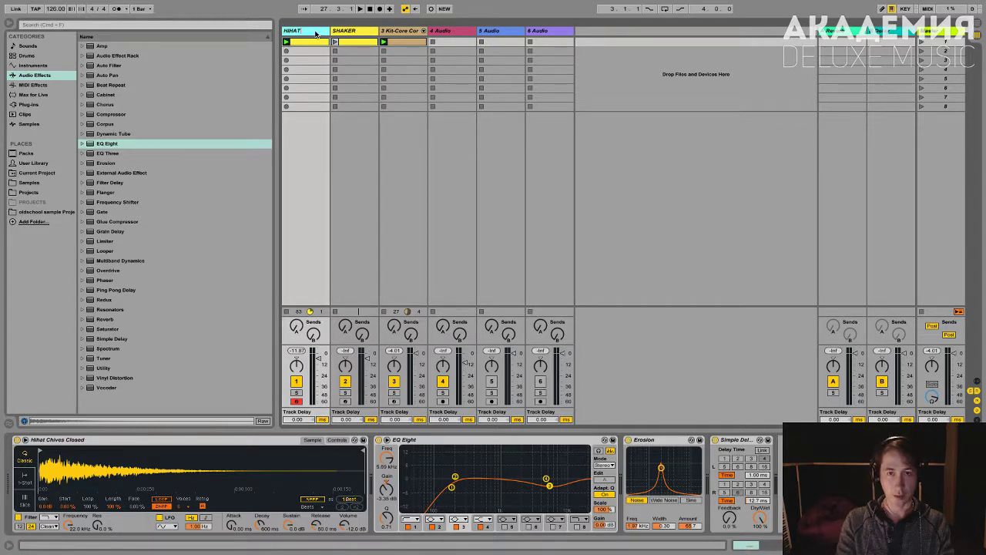
left_click(401, 31)
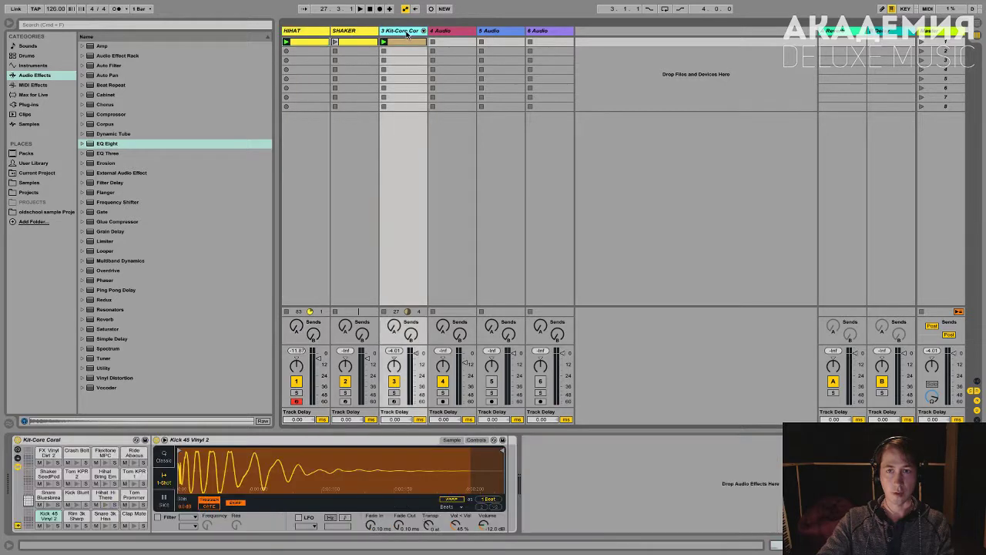
key("ctrl+r")
type("D")
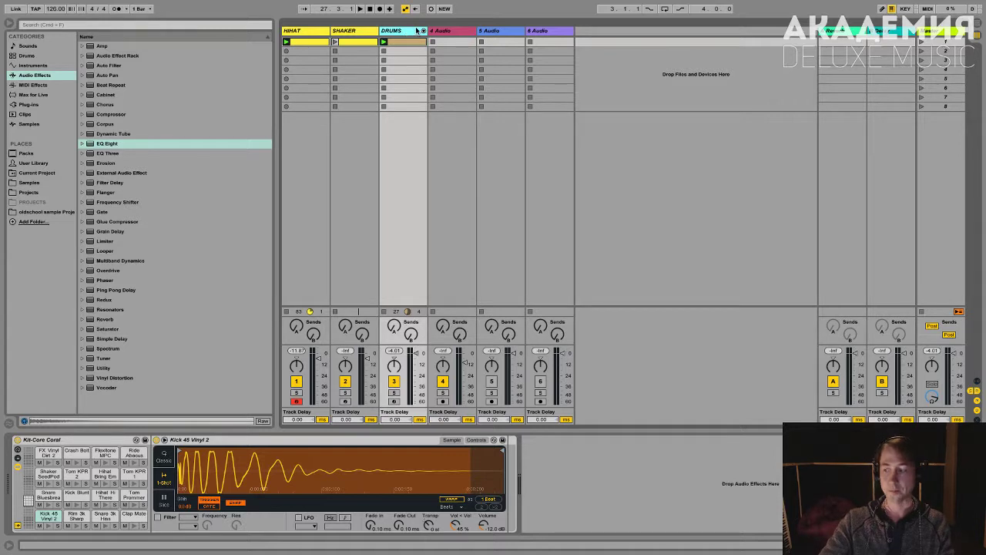
- Select the SHAKER track and search the sample library for SHAKER
left_click(348, 33)
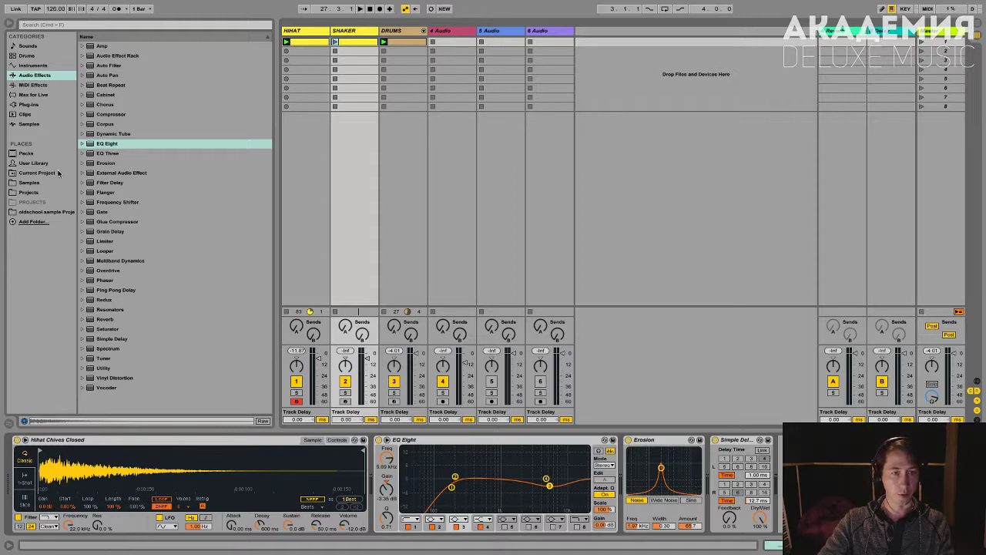
left_click(28, 124)
left_click(103, 25)
type("SHAKER")
- Audition several shaker samples and load shaker oats 2.wav into the SHAKER track's sampler in place of the hi-hat sample
left_click(119, 140)
left_click(119, 135)
left_click(120, 95)
left_click(117, 123)
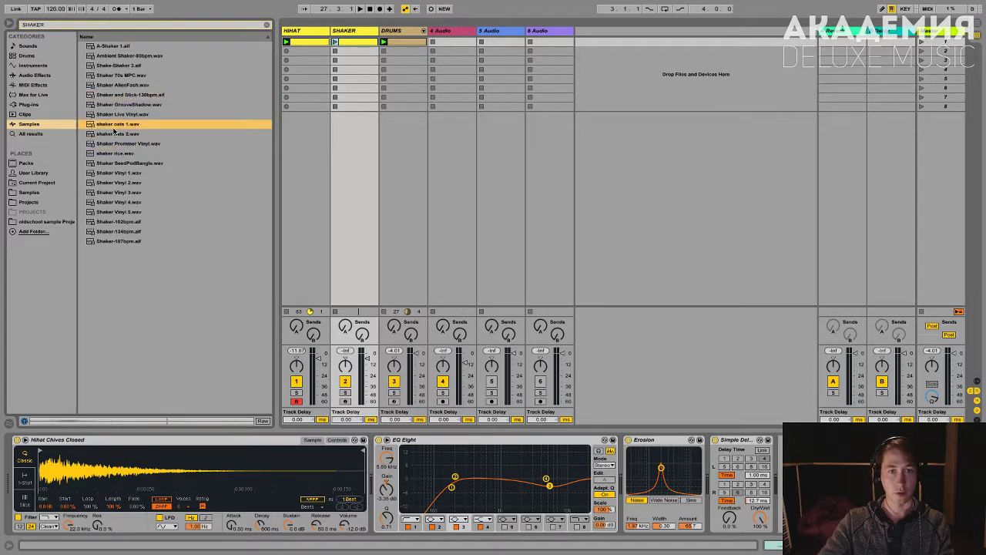
left_click(114, 133)
left_click(117, 124)
left_click(115, 134)
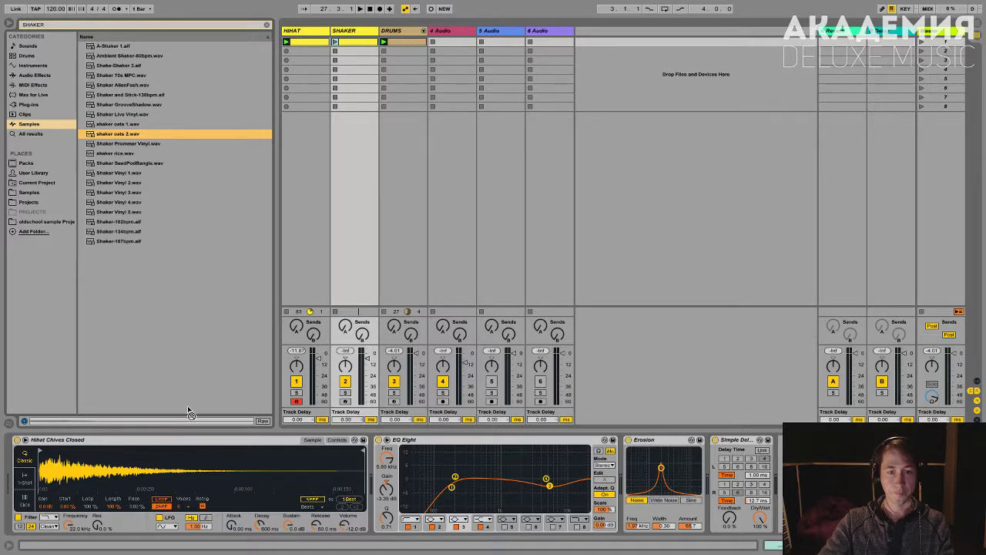
left_click_drag(205, 459, 204, 461)
- Fill the SHAKER track's clip with four consecutive sixteenth notes on C3
left_click(355, 42)
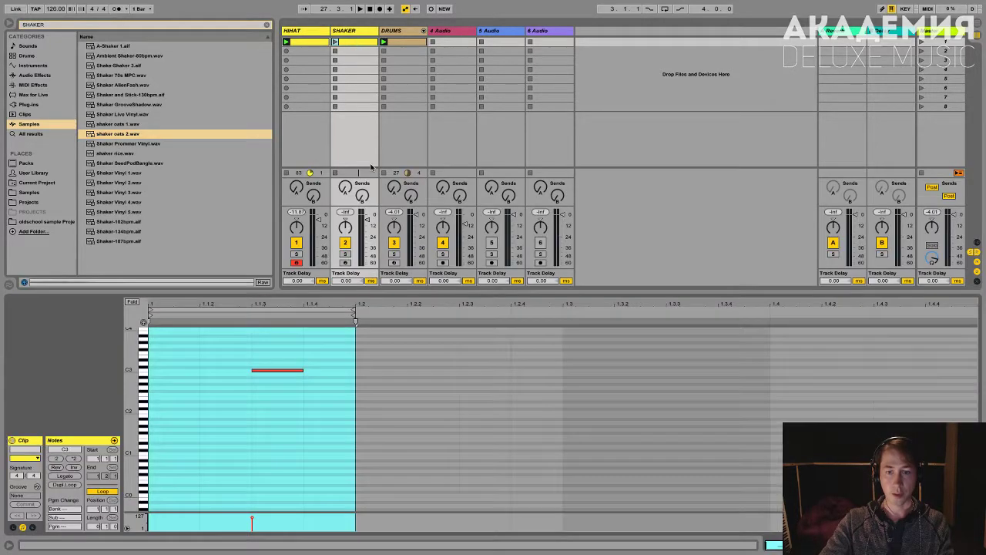
double_click(224, 370)
key("Left")
key("ctrl+d")
key("ctrl+d")
key("ctrl+d")
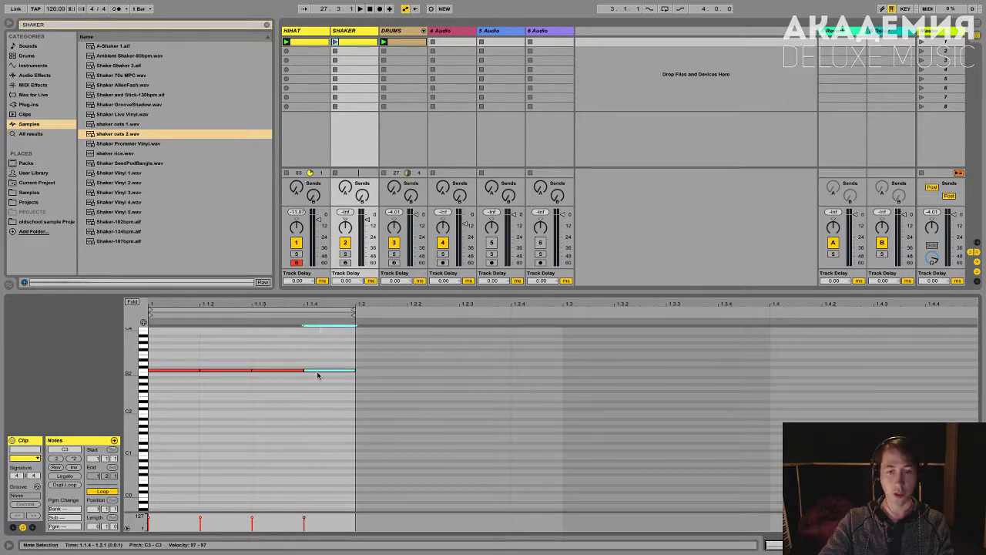
- Accent the third shaker note by lowering the velocities of the first two notes and setting the fourth note's velocity to 27
left_click_drag(238, 396, 145, 343)
left_click_drag(201, 518, 201, 521)
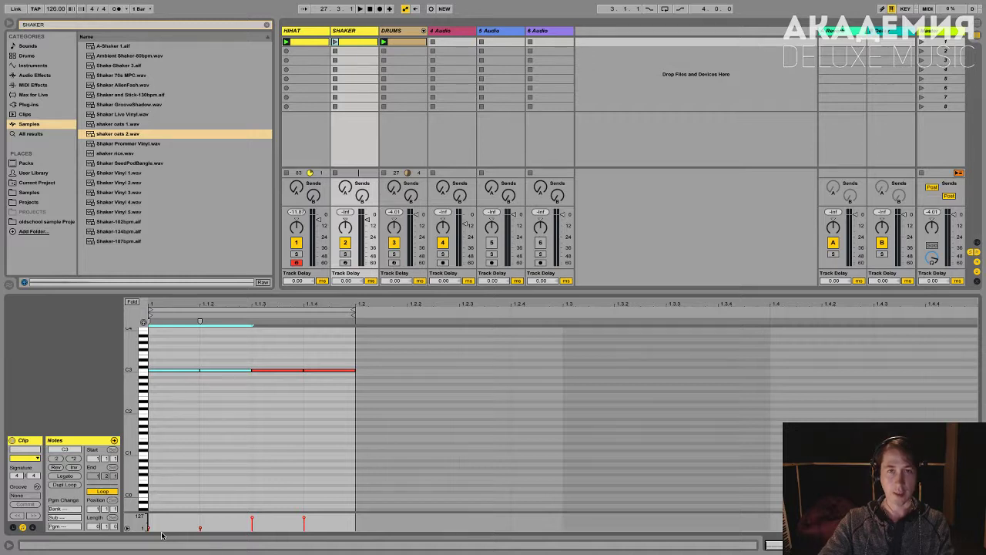
left_click_drag(330, 391, 300, 322)
left_click_drag(304, 521, 303, 519)
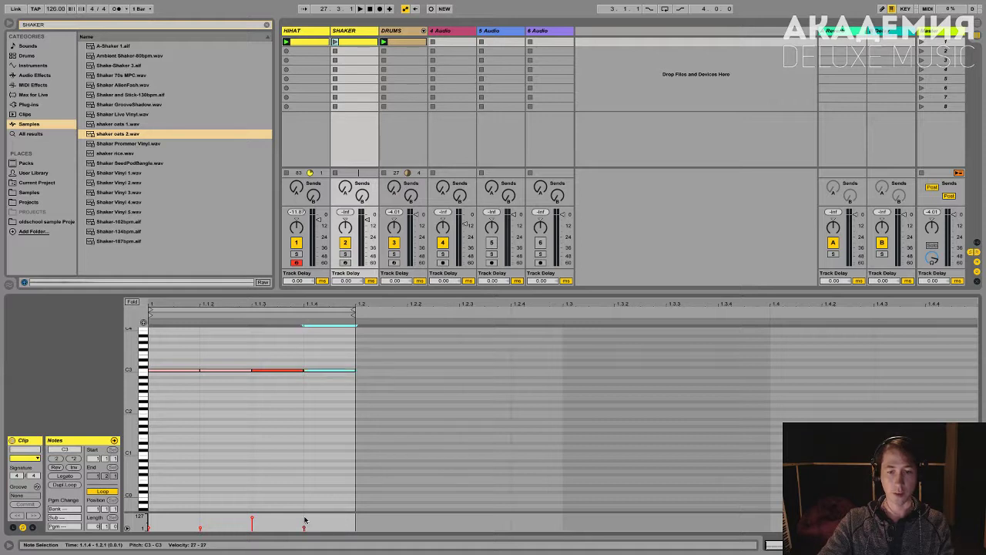
left_click(176, 388)
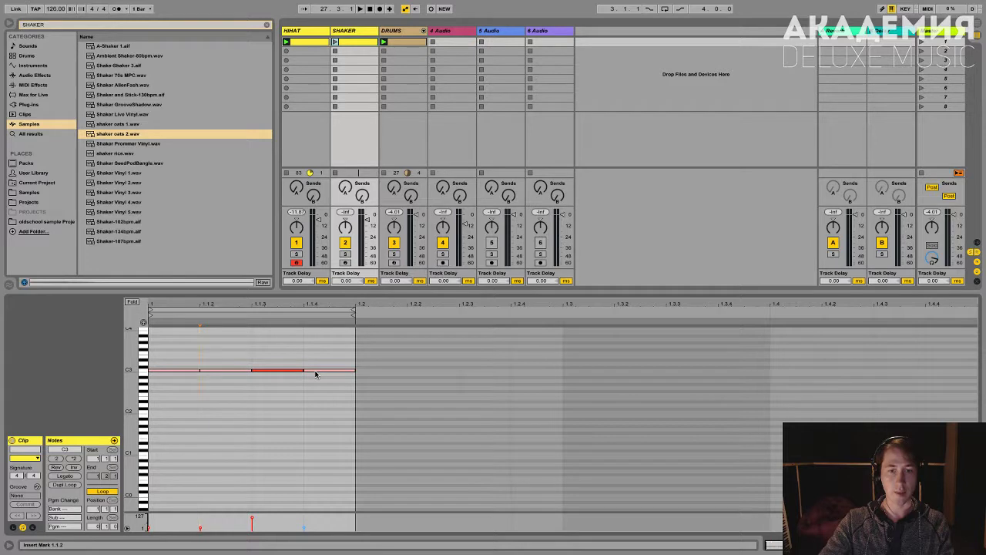
left_click_drag(275, 337, 275, 440)
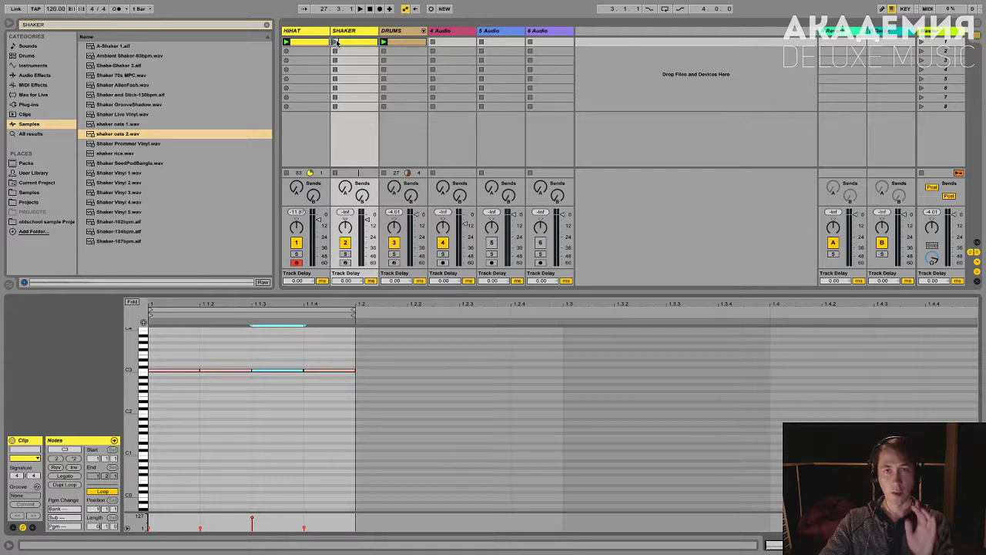
- Play the SHAKER clip with its track soloed and compare the sound with Simple Delay bypassed and enabled
left_click(337, 42)
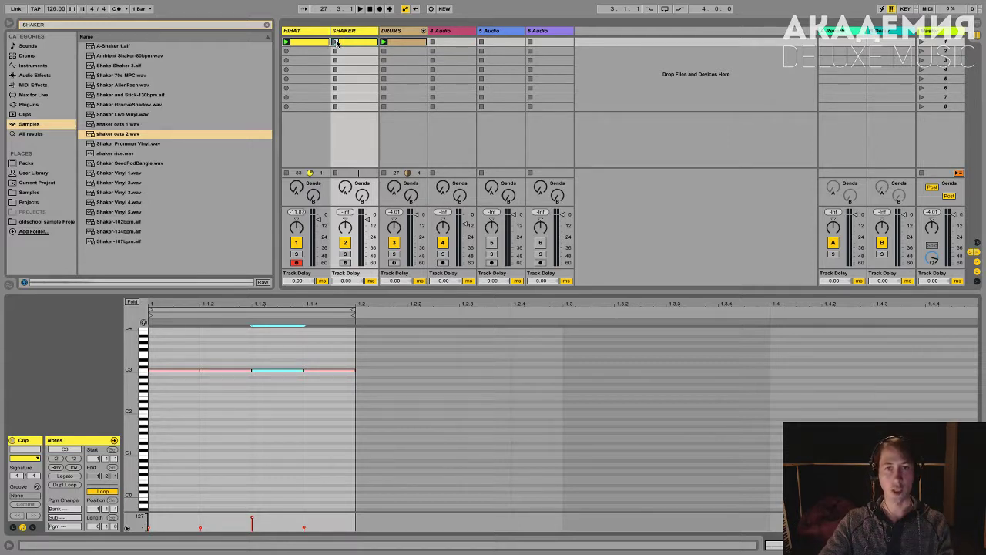
left_click(346, 254)
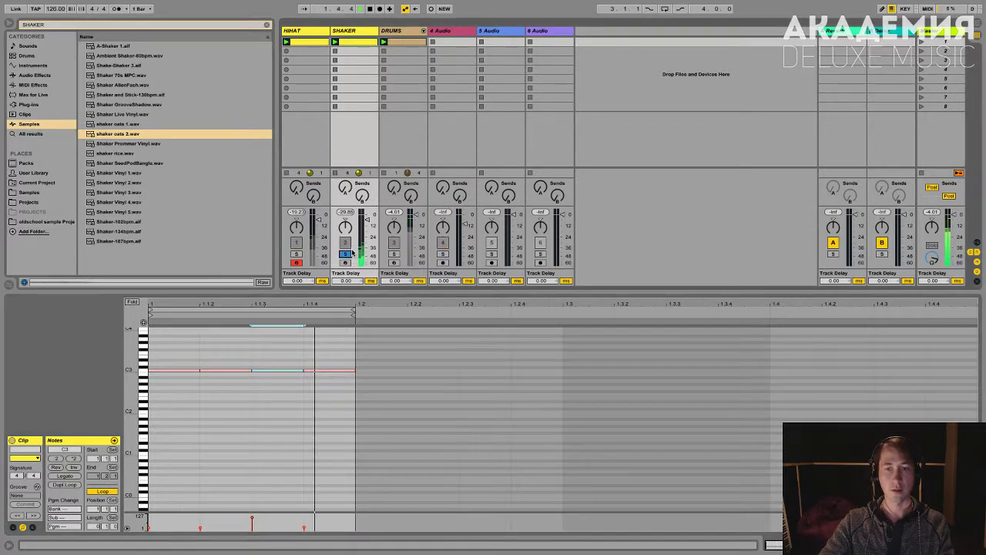
key("shift+Tab")
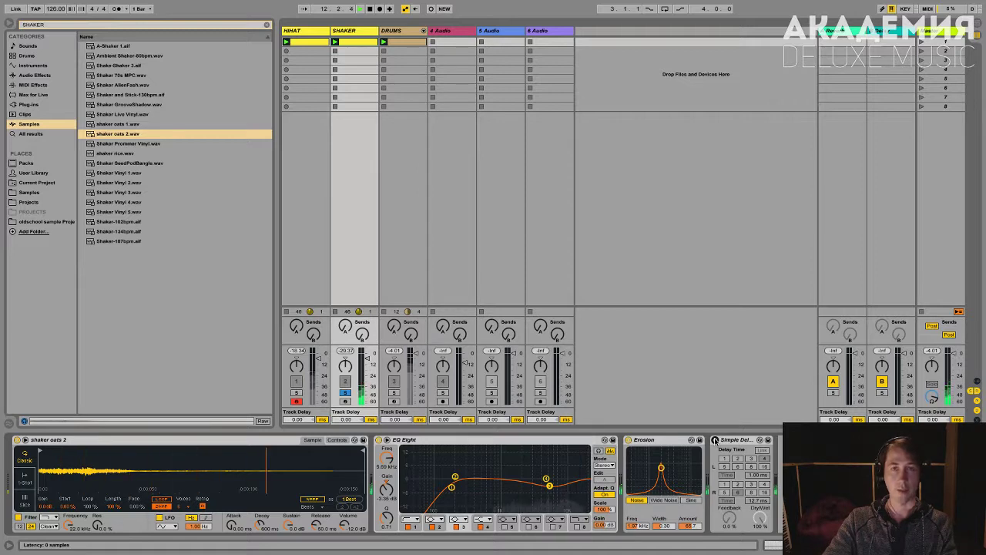
left_click(715, 439)
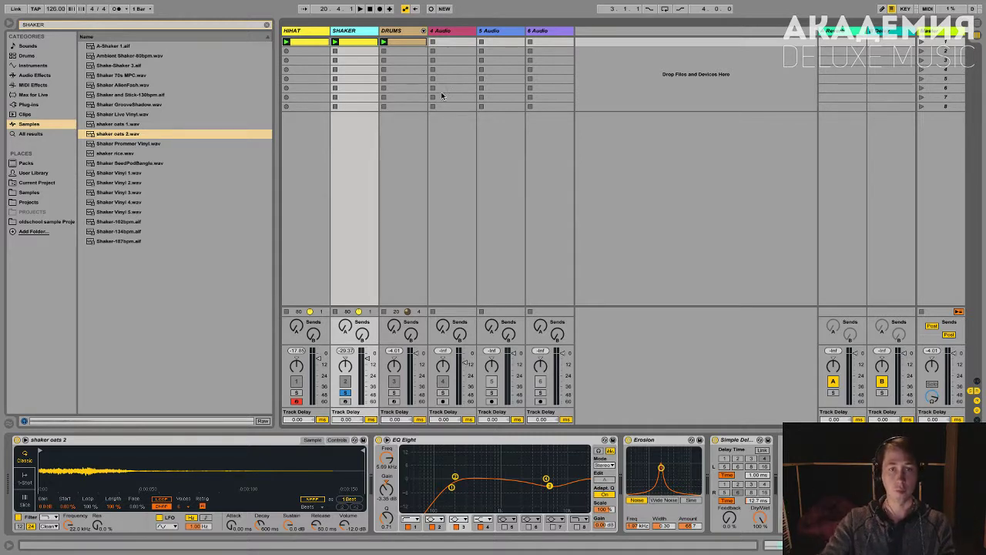
- Clear the sample search and look through the Utility audio effect's presets, selecting Mono.adv
left_click(39, 77)
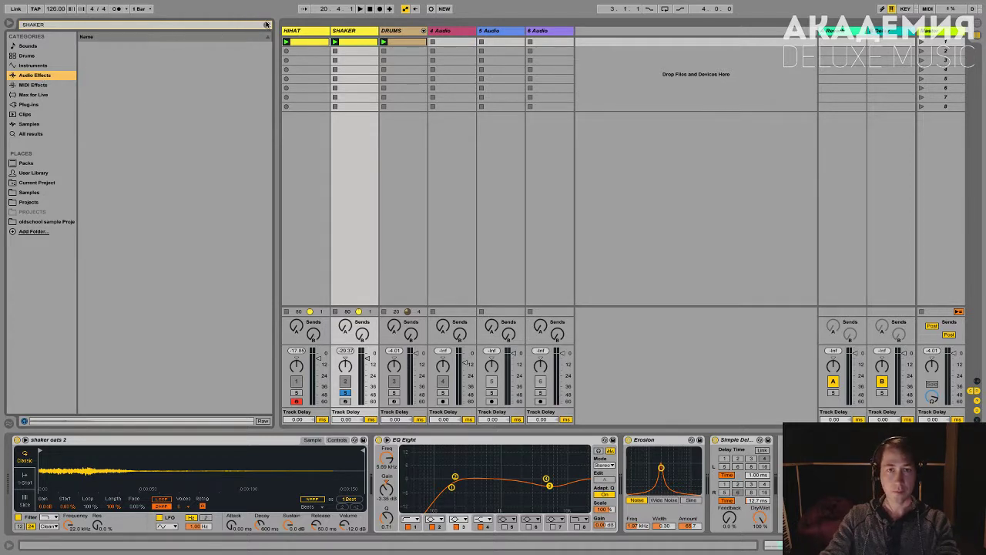
left_click(266, 24)
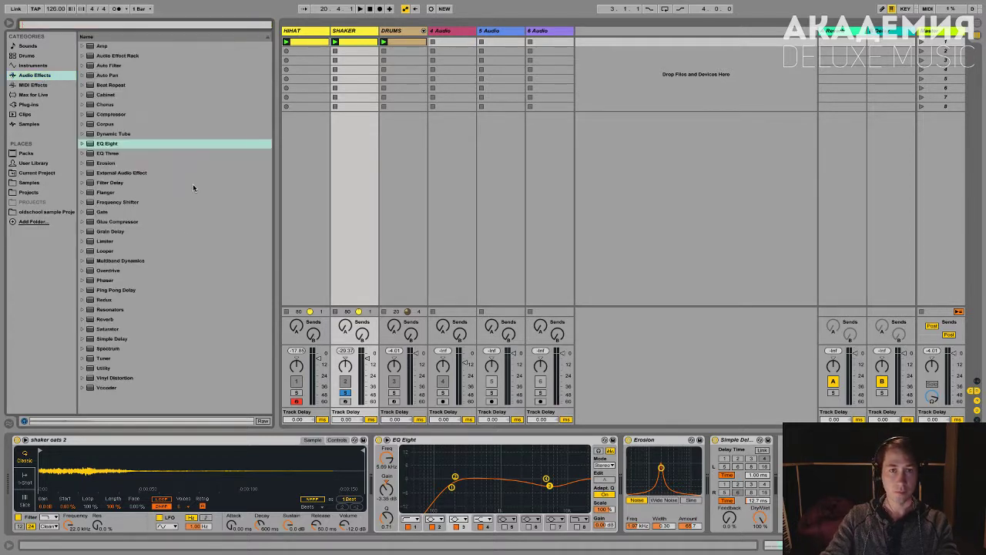
left_click(103, 369)
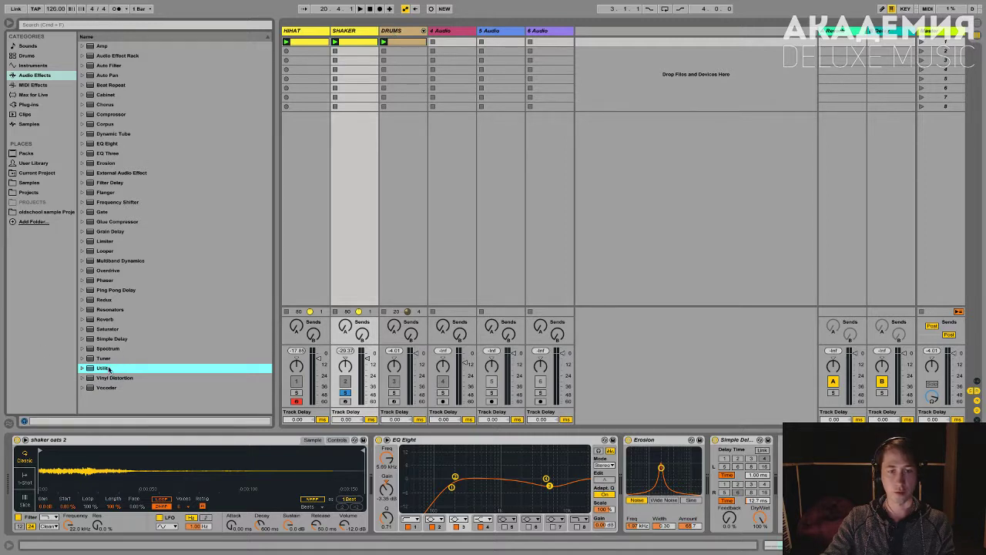
left_click(82, 369)
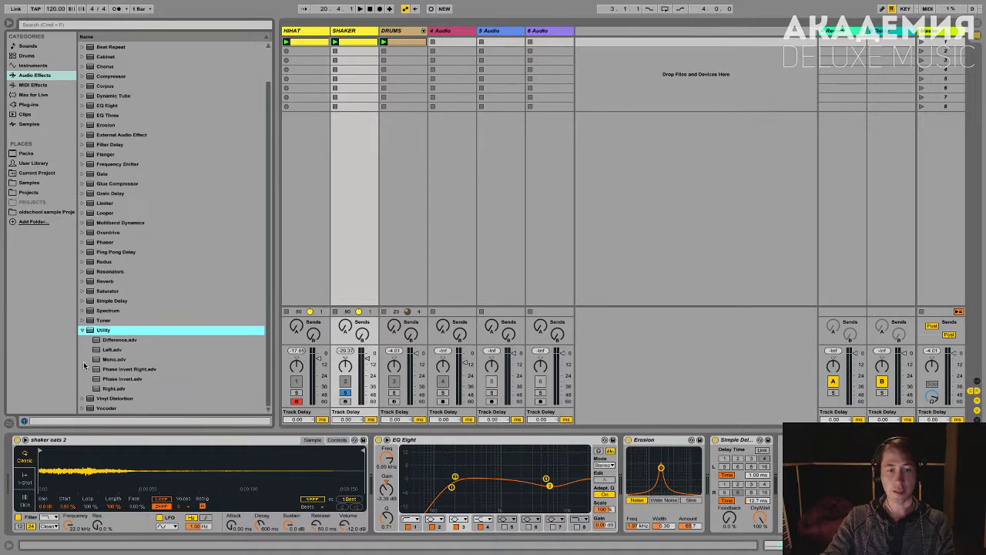
left_click(112, 360)
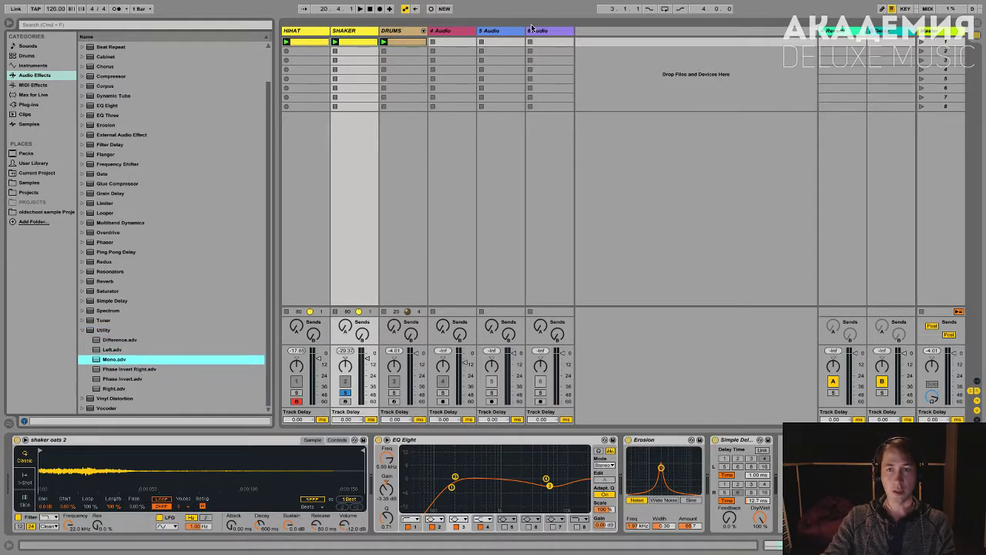
- Delete the three unused audio tracks 4 to 6 and insert a new MIDI track after DRUMS
left_click(464, 33)
left_click(553, 34)
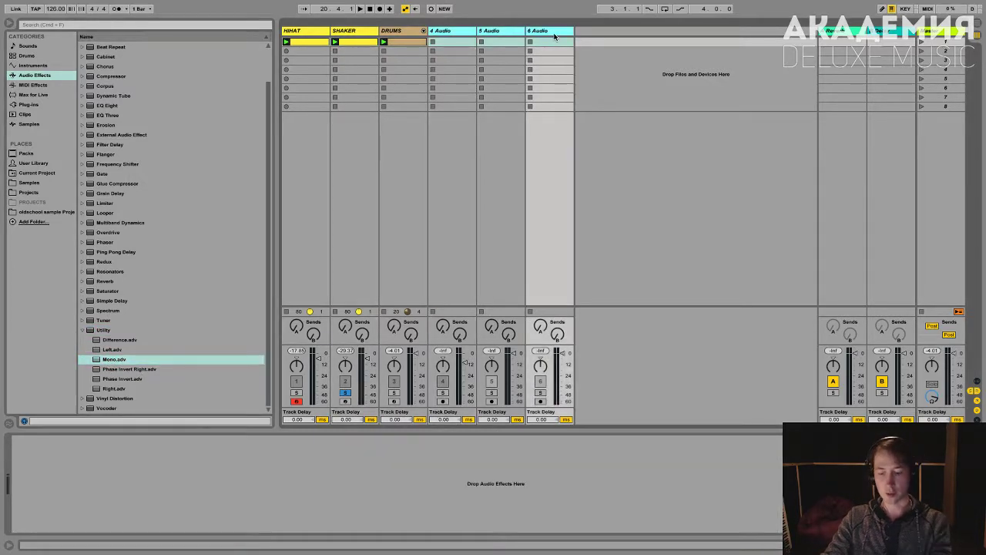
key("Delete")
right_click(502, 45)
left_click(527, 58)
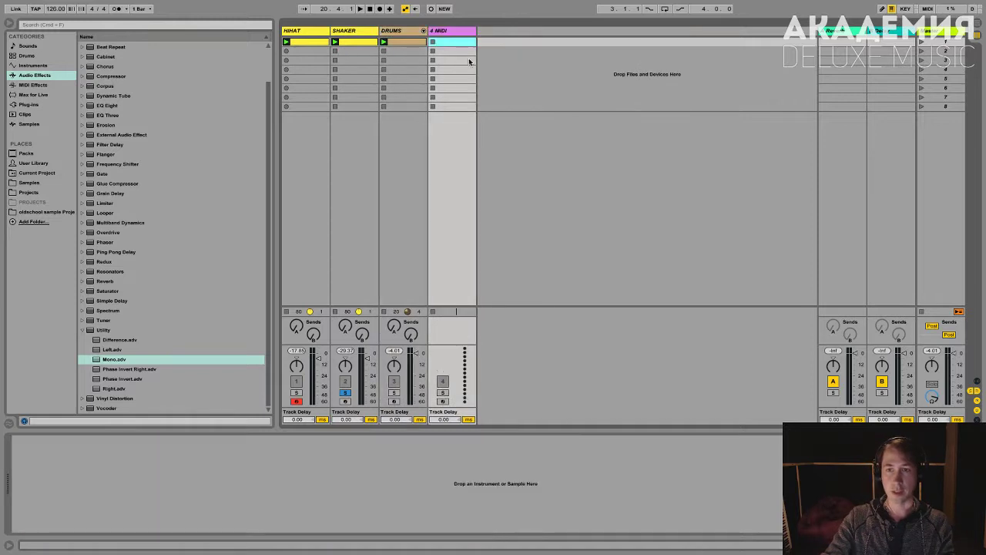
- Create a clip on the new MIDI track with a two-beat C2 note, a one-beat higher note on beat 3, and A#2 on beat 4
double_click(455, 41)
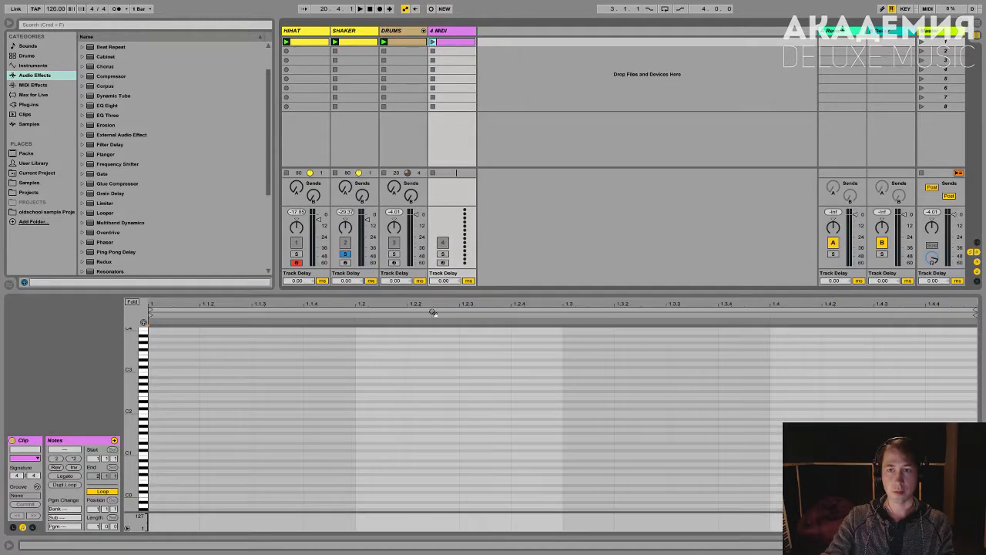
double_click(153, 413)
left_click_drag(199, 416, 791, 389)
double_click(572, 401)
double_click(786, 379)
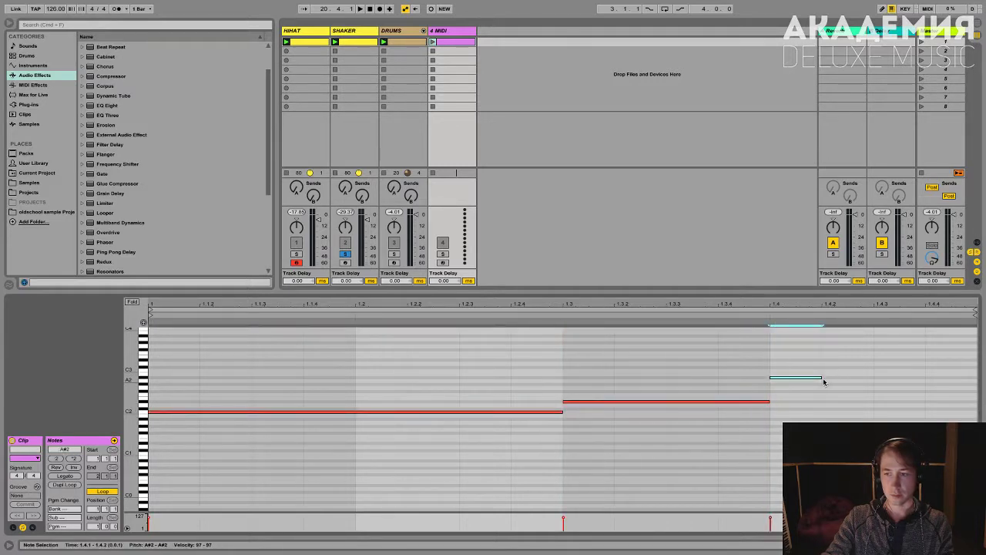
left_click_drag(822, 378, 968, 379)
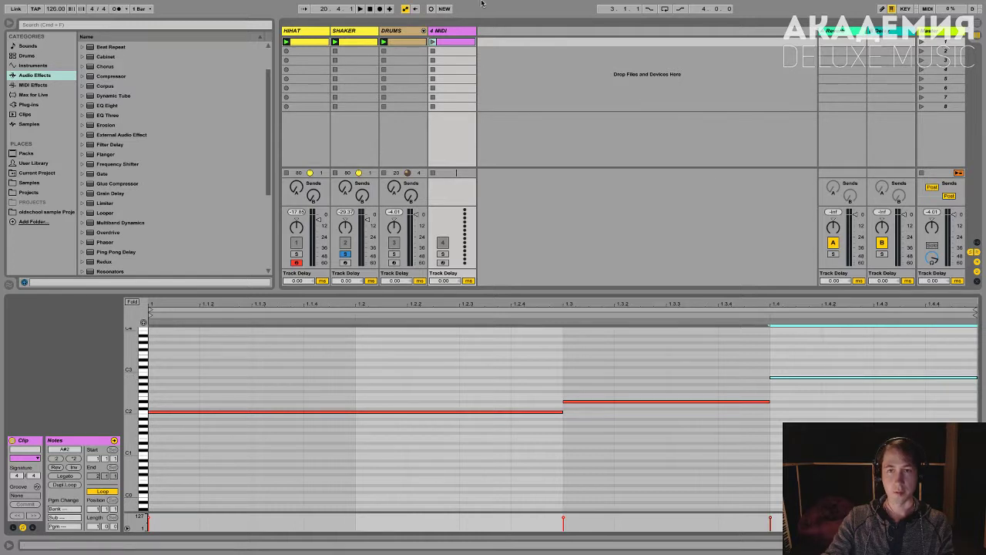
scroll(119, 107, "up", 3)
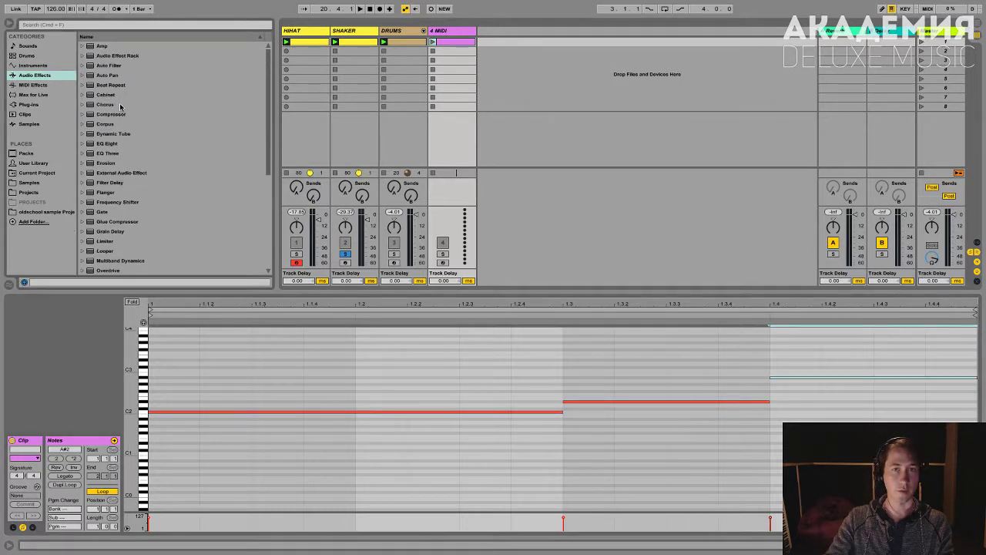
- Load the Analog instrument's bass preset Square3 Pure Bass.adv onto the new MIDI track
left_click(32, 65)
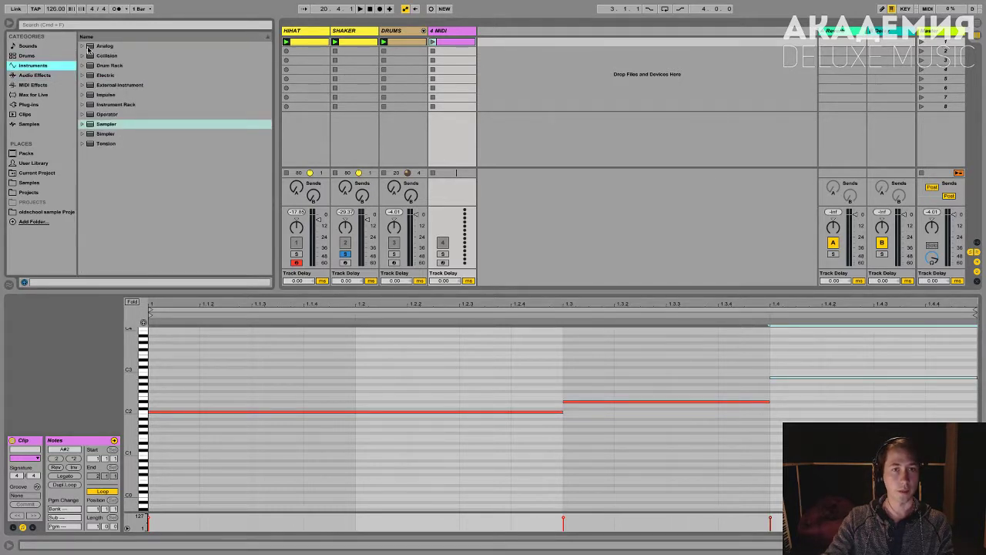
left_click(88, 50)
left_click(92, 56)
scroll(146, 164, "down", 5)
scroll(146, 164, "down", 1)
left_click(132, 221)
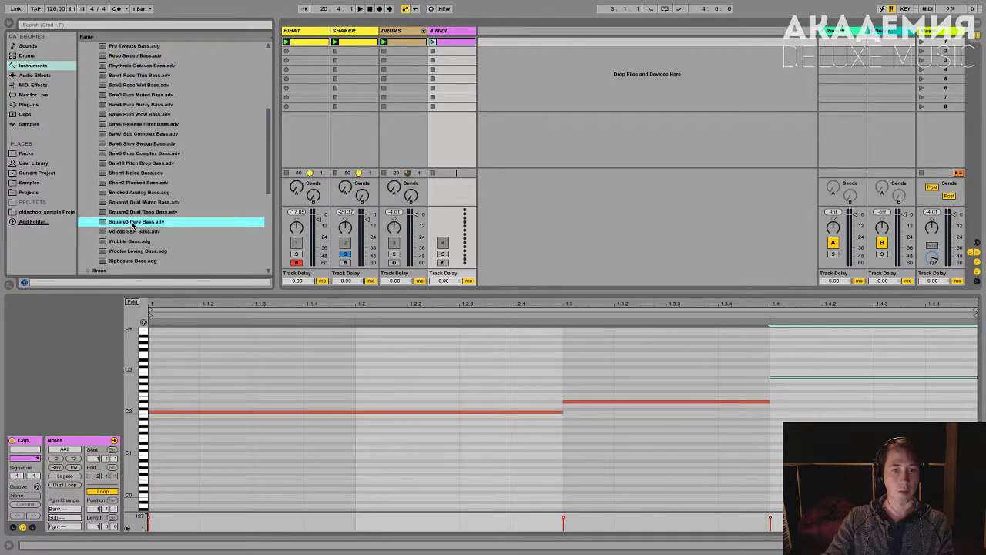
left_click(465, 84)
double_click(137, 221)
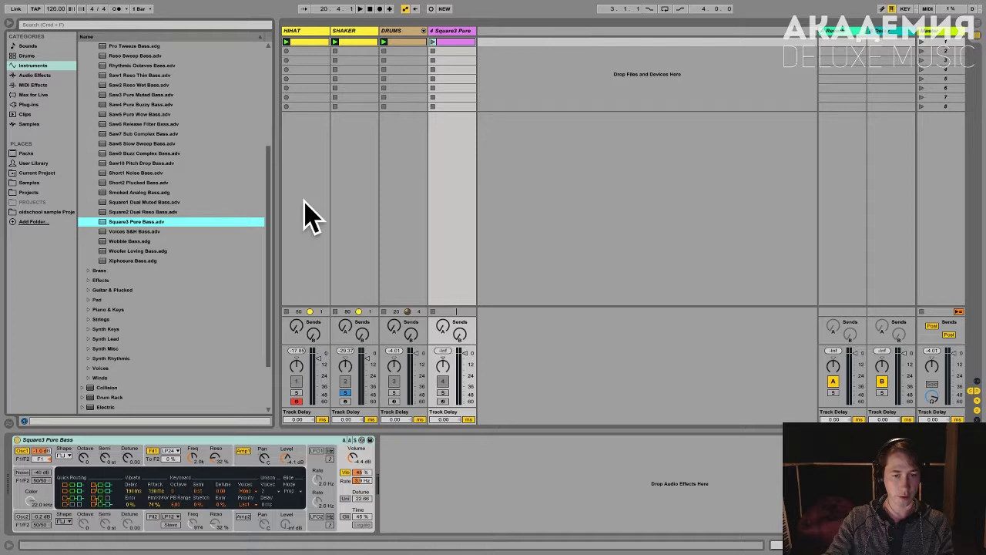
- Play the new bass clip with the beat and transpose all its notes down one octave
left_click(432, 44)
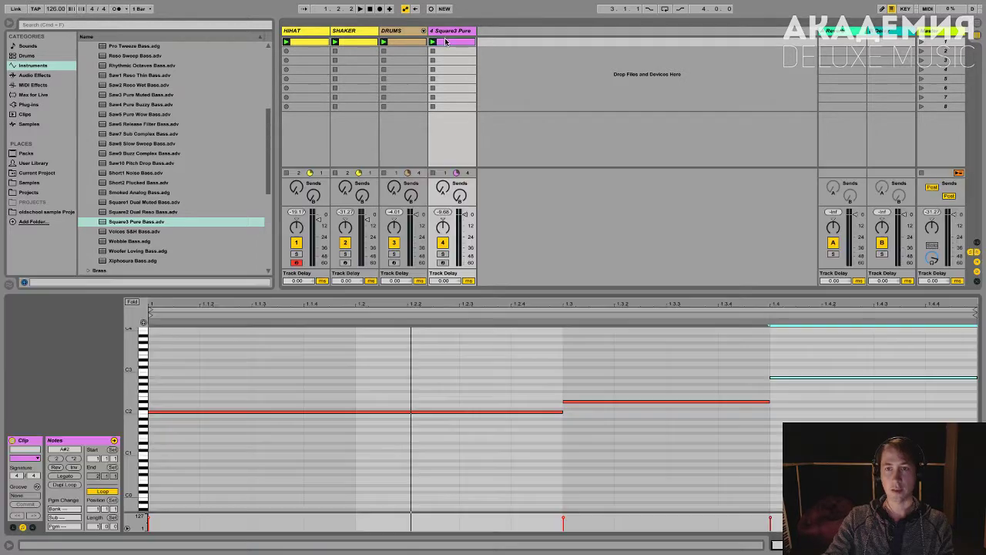
double_click(447, 42)
key("space")
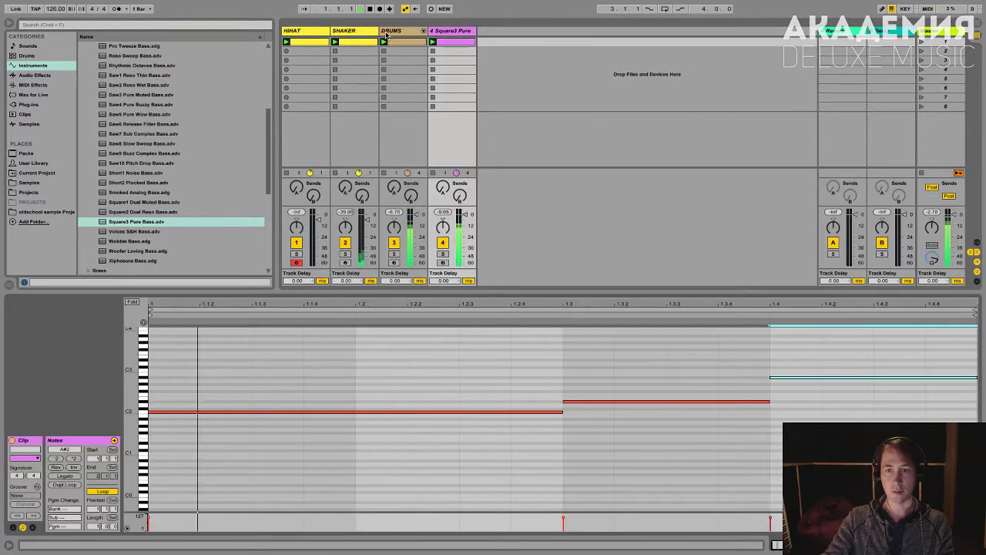
left_click_drag(830, 351, 270, 461)
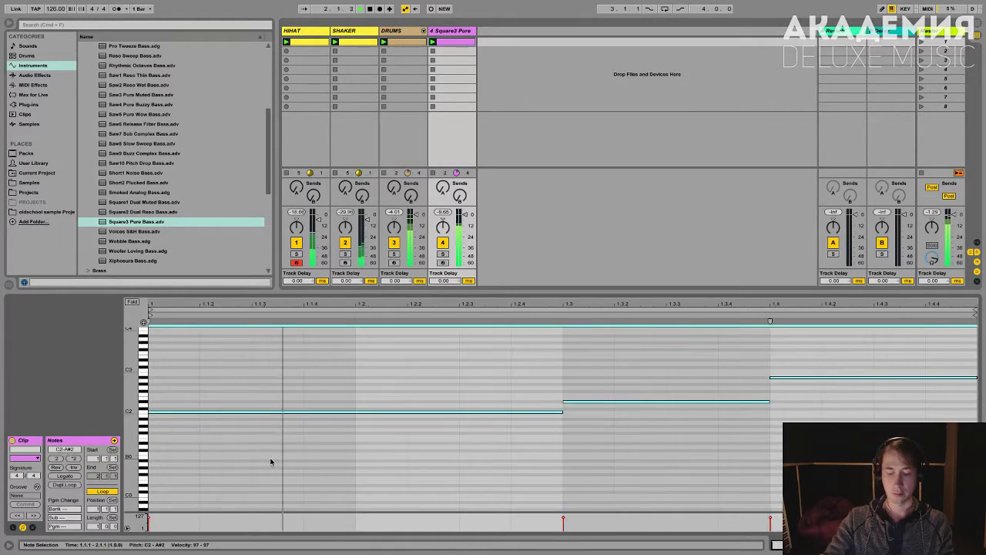
key("shift+Down")
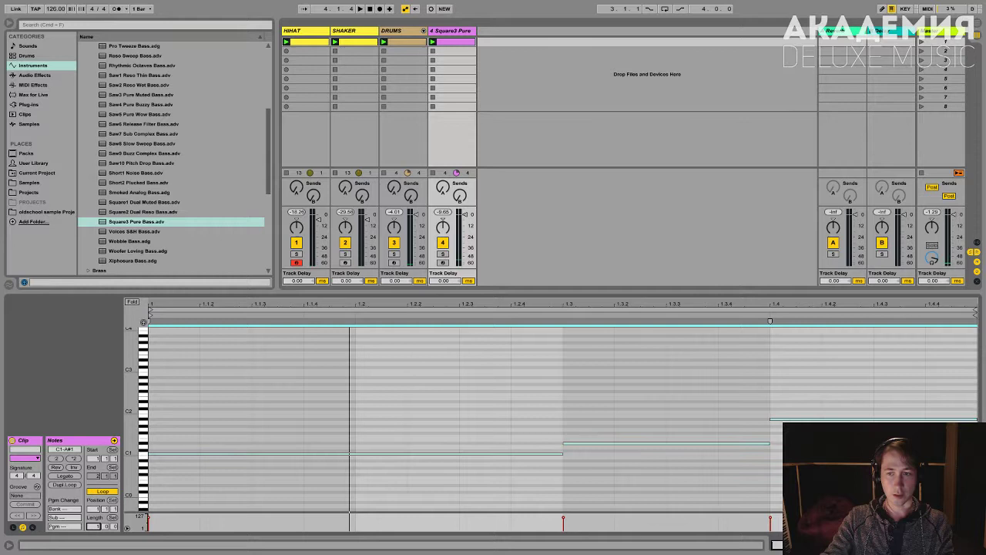
- Set the bass clip's length to two bars, stretch all its notes to double duration and play it
left_click_drag(91, 529, 91, 516)
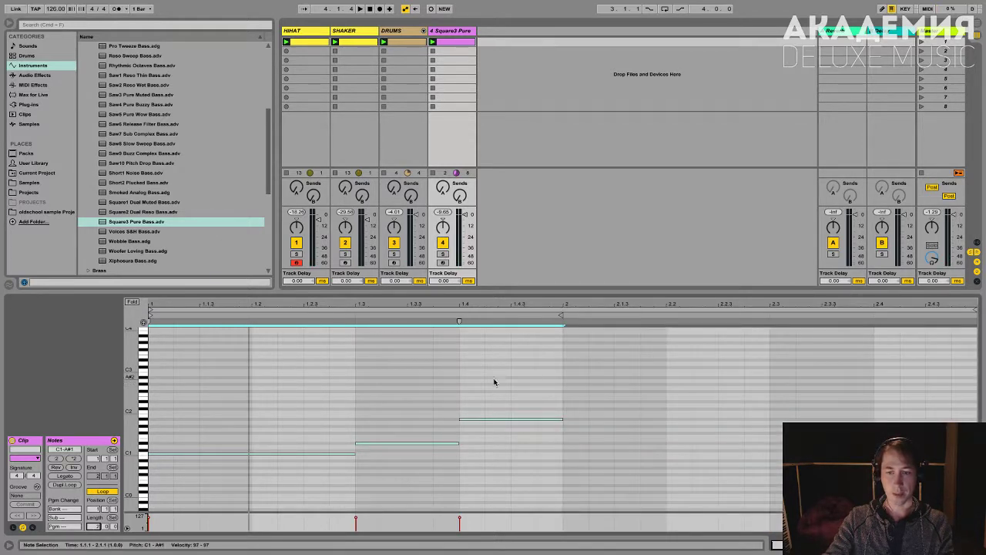
left_click_drag(493, 381, 198, 511)
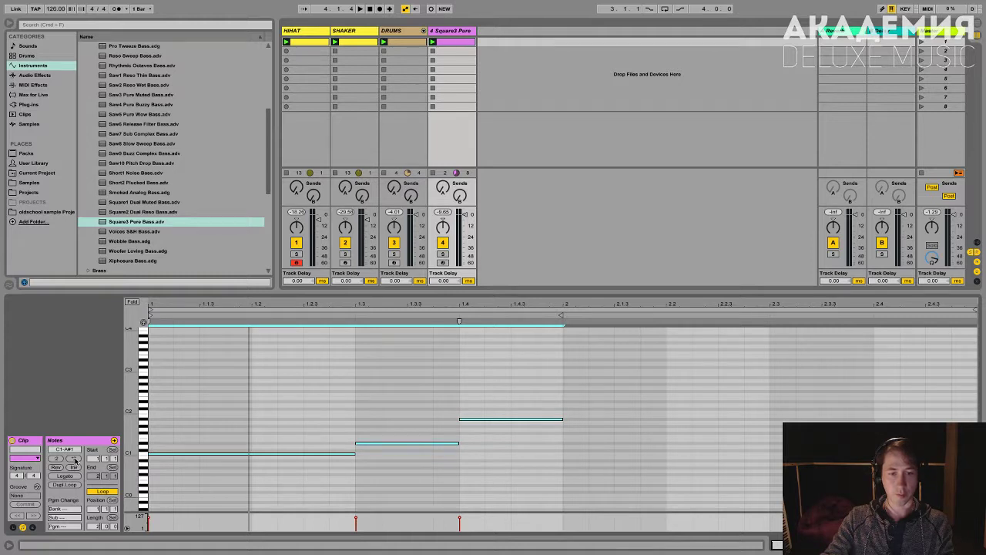
left_click(74, 458)
key("space")
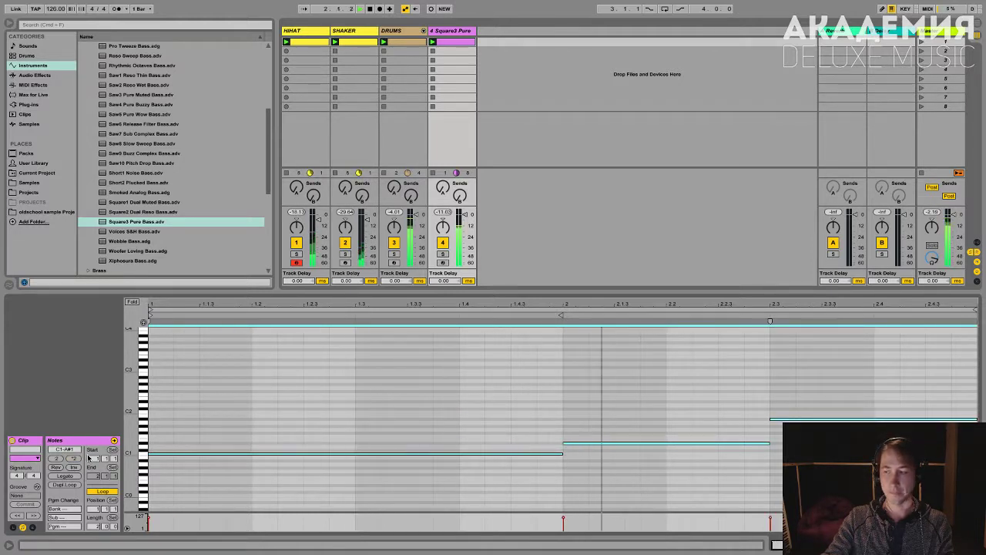
- Add a short D2 note after A#1 at the end of bar 2 and duplicate the loop to four bars
left_click(948, 405)
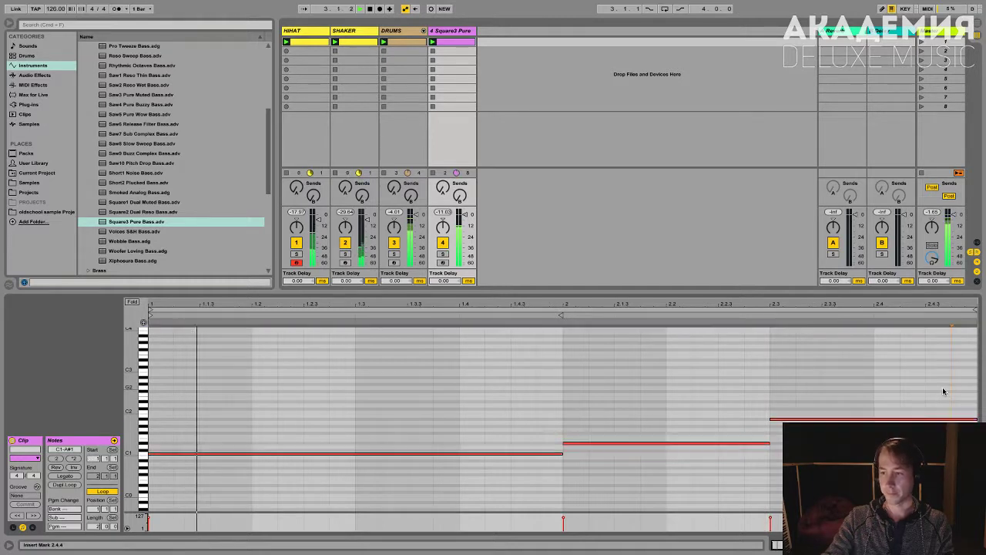
left_click_drag(954, 406, 975, 406)
key("super+z")
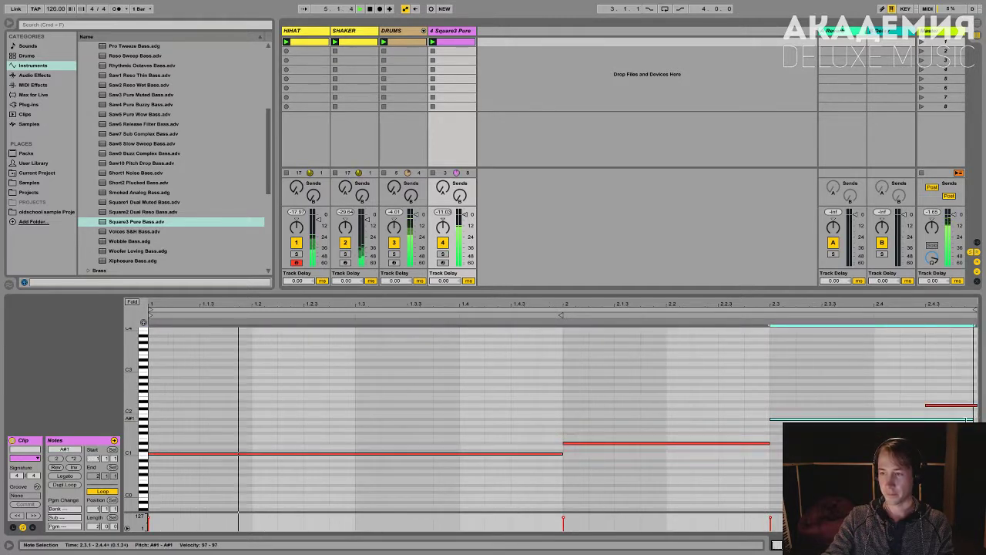
left_click(64, 483)
left_click(549, 391)
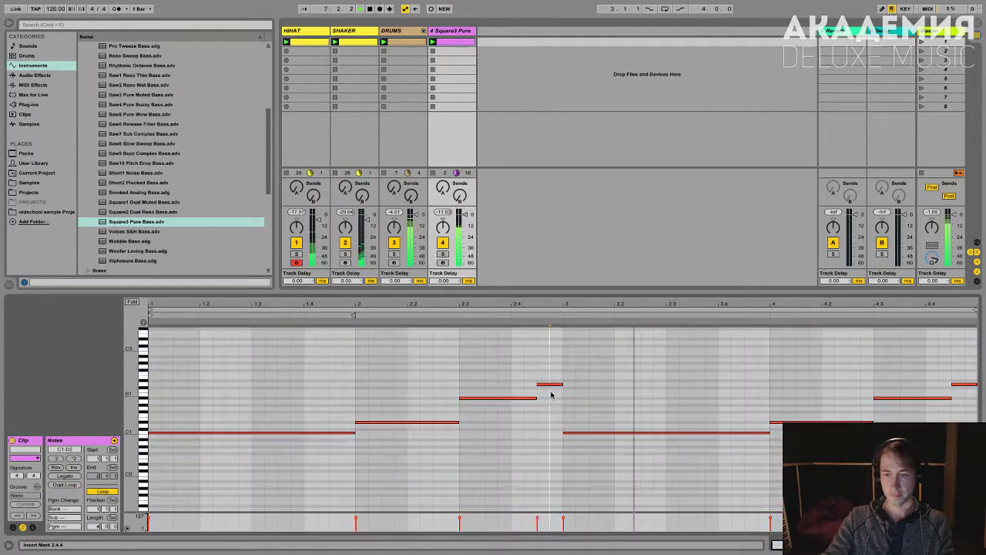
- Lower the A#1 note in bar 4 to A#0 and make the clip's final short note G1
left_click_drag(969, 387, 969, 429)
left_click_drag(917, 398, 917, 436)
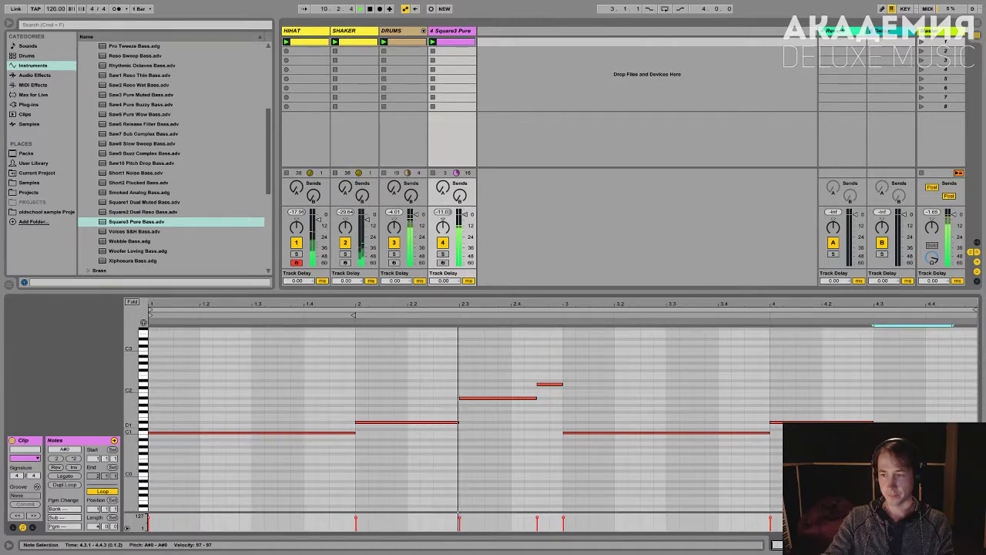
double_click(960, 409)
left_click_drag(960, 409, 972, 409)
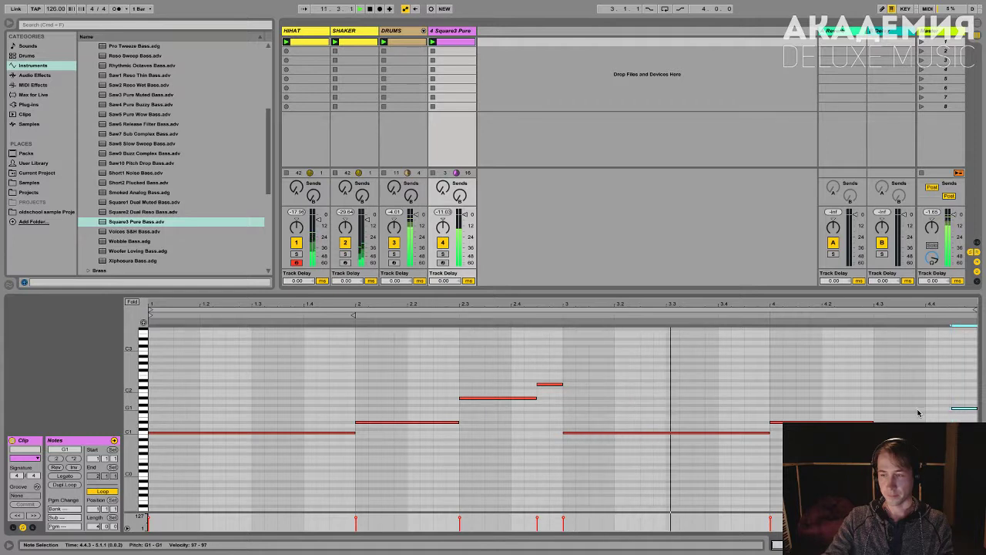
- Shorten the A#0 note in bar 4 to end at 4.4.2 and add a short B1 note from there to 4.4.4
left_click_drag(876, 438, 953, 438)
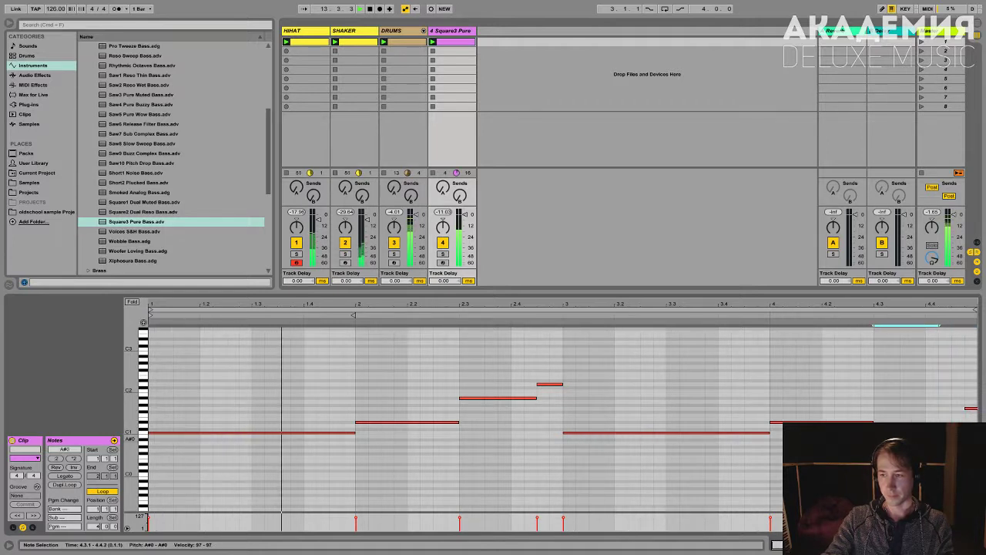
left_click_drag(953, 438, 941, 406)
left_click(945, 398)
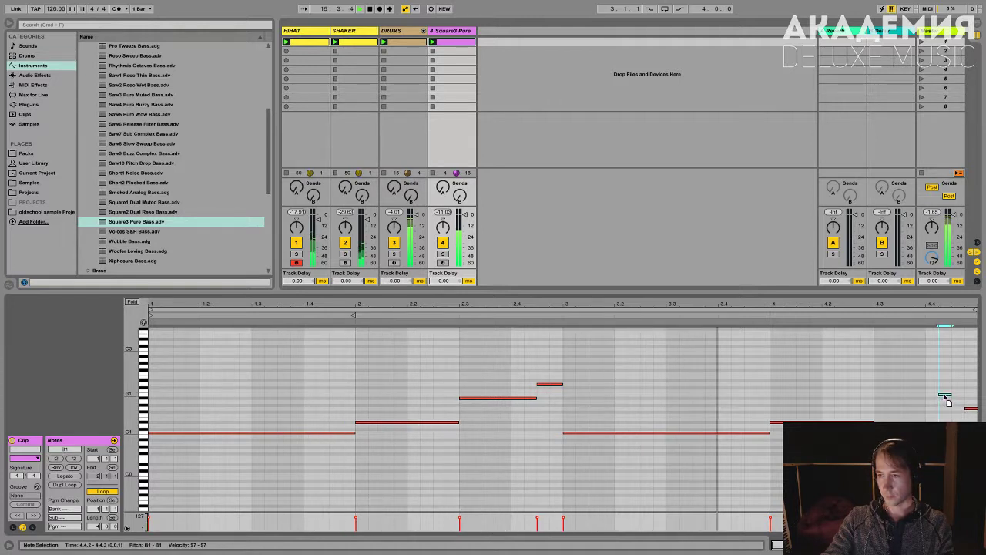
left_click(949, 394)
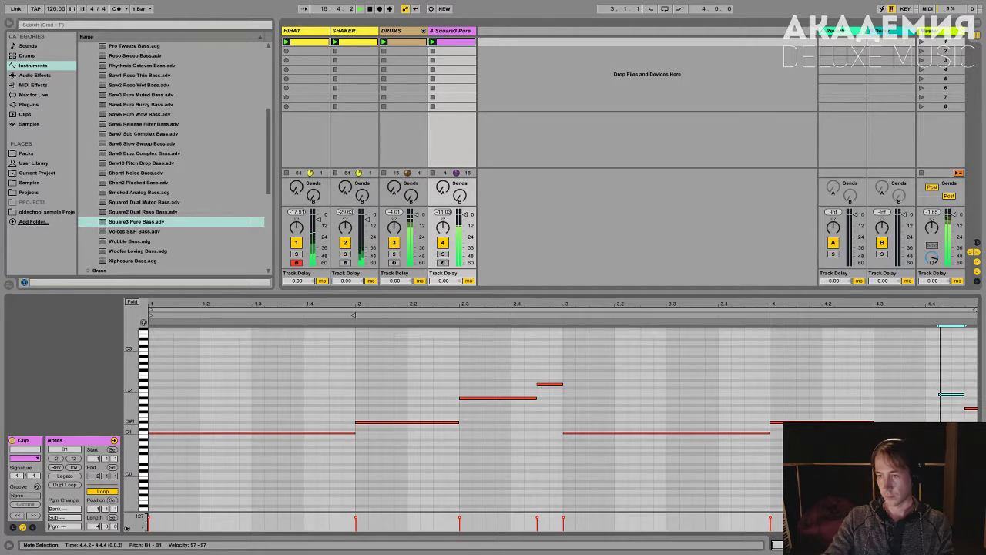
- Replace the two short notes ending bar 4 with a single C1 note starting at 4.4.3
double_click(957, 399)
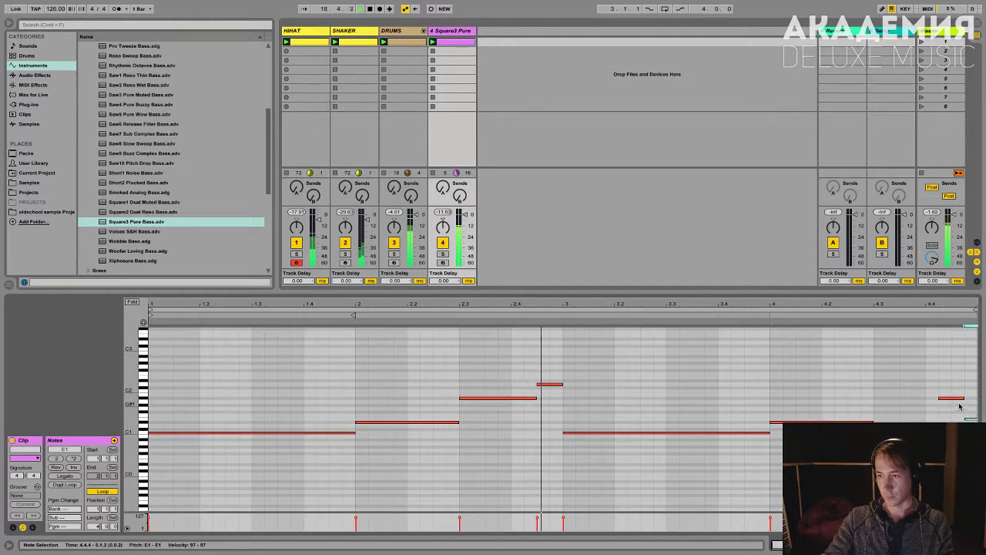
left_click_drag(953, 398, 955, 408)
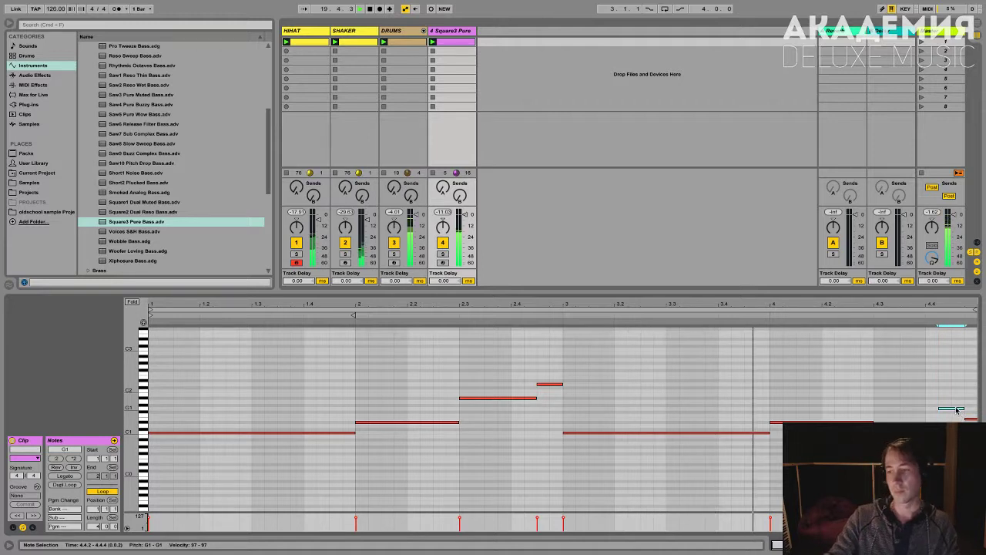
key("Right")
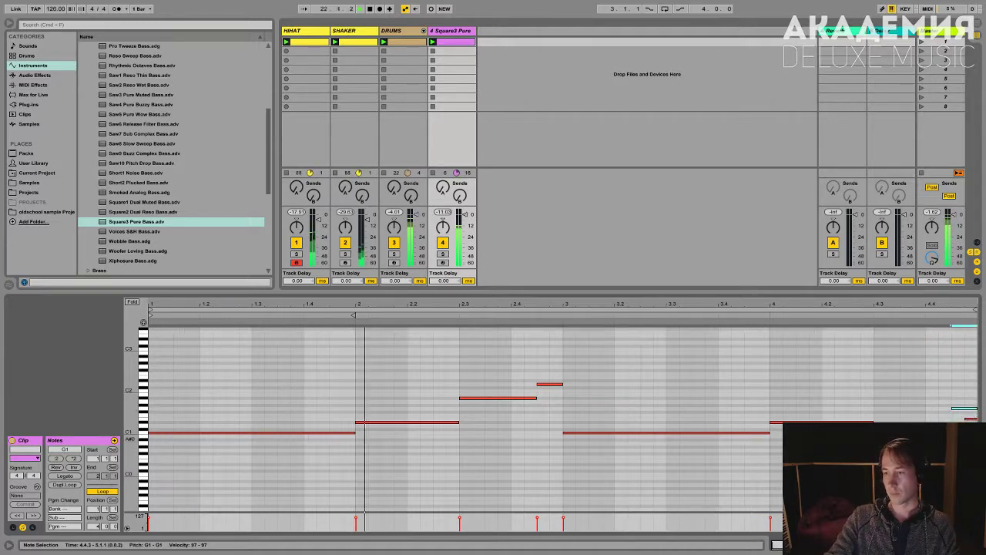
left_click(968, 419)
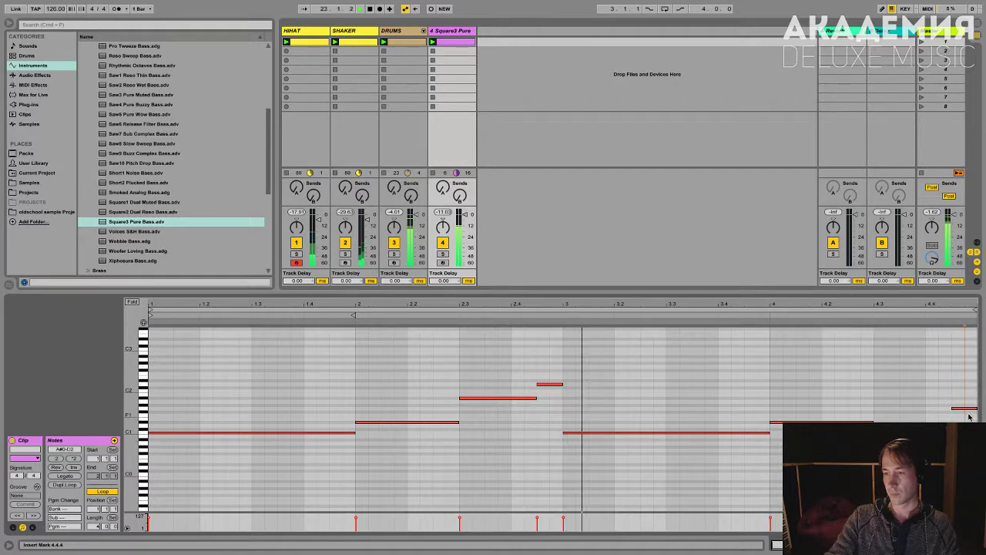
key("Delete")
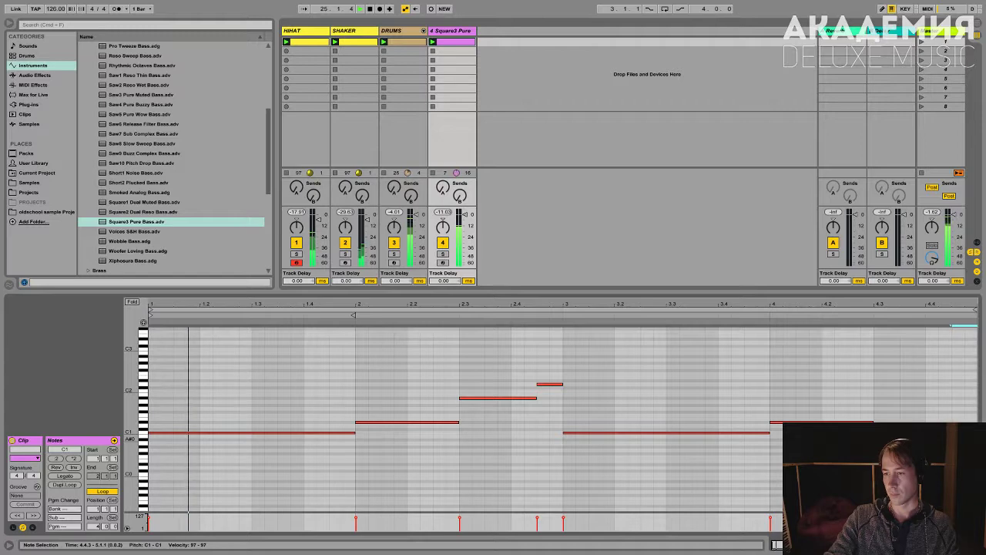
- Set the first filter frequency of the Square3 Pure Bass synth to 2.4k while playing the beat
double_click(457, 33)
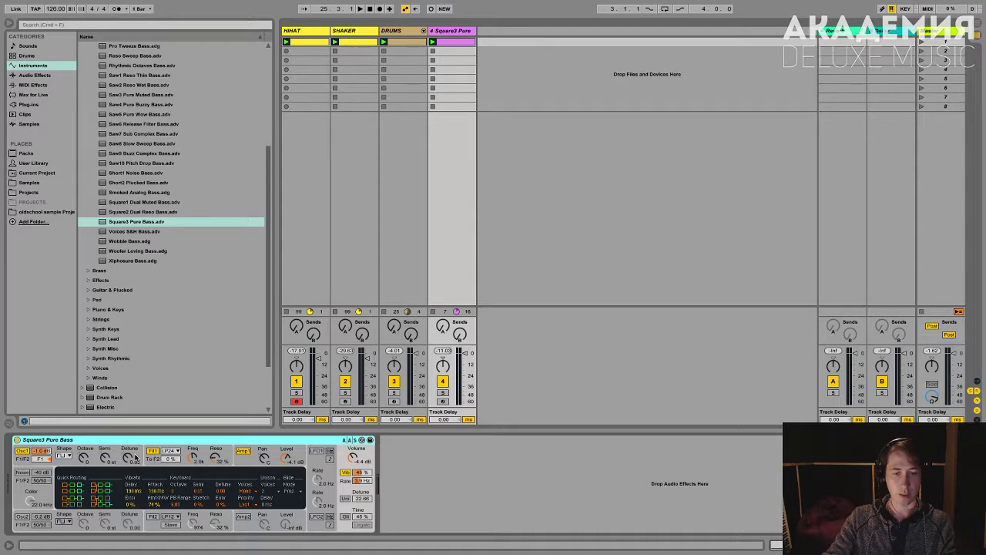
left_click(194, 458)
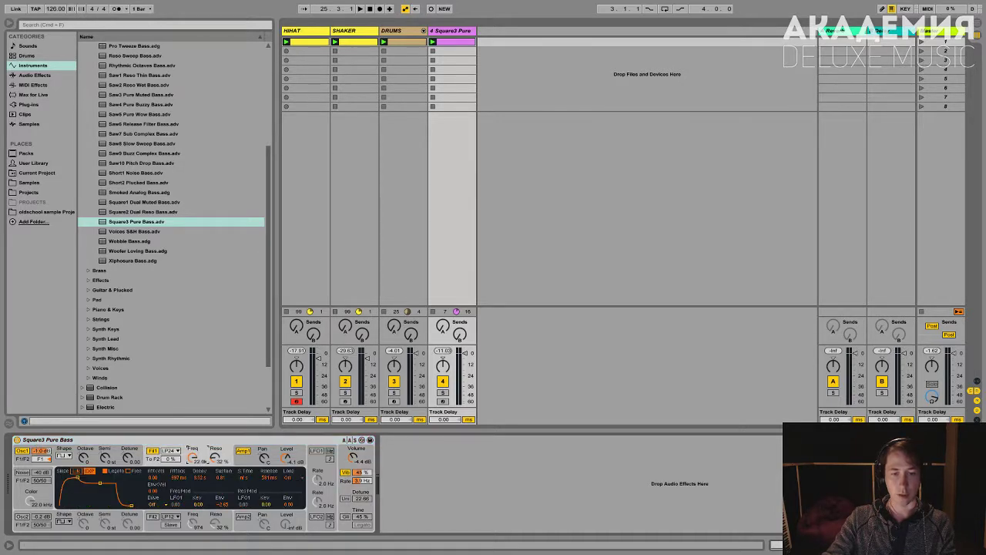
key("space")
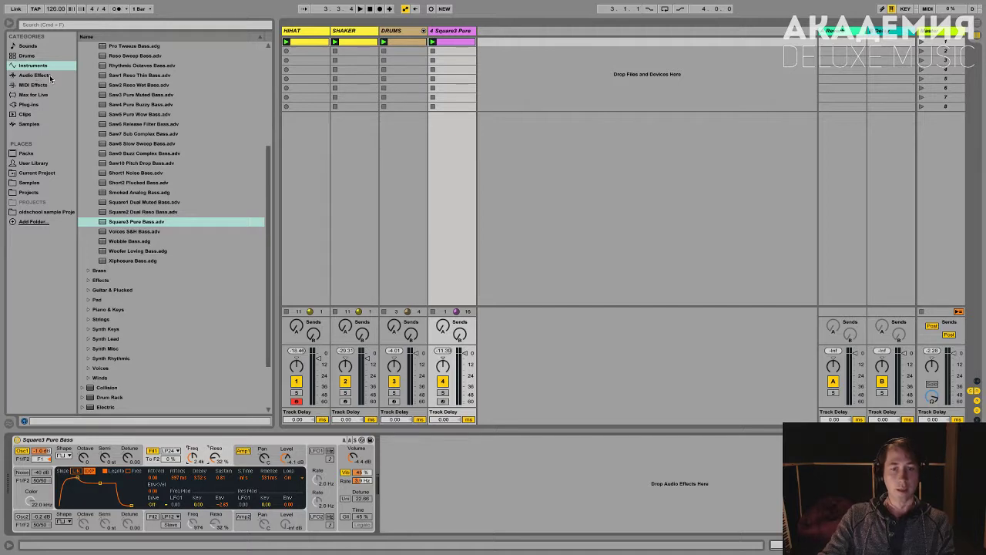
- Add the Chorus audio effect after the Square3 Pure Bass synth and listen to it with the beat
scroll(148, 262, "up", 5)
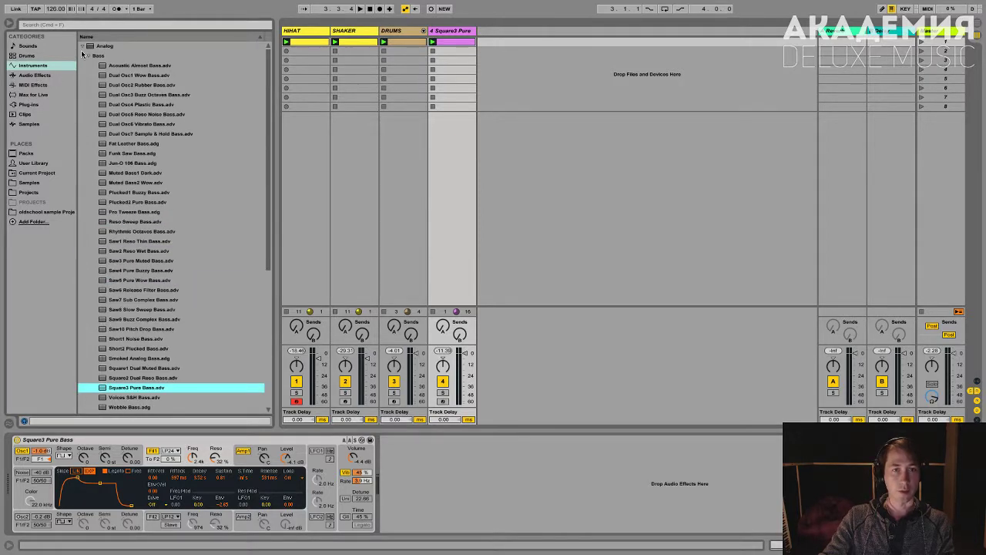
left_click(82, 46)
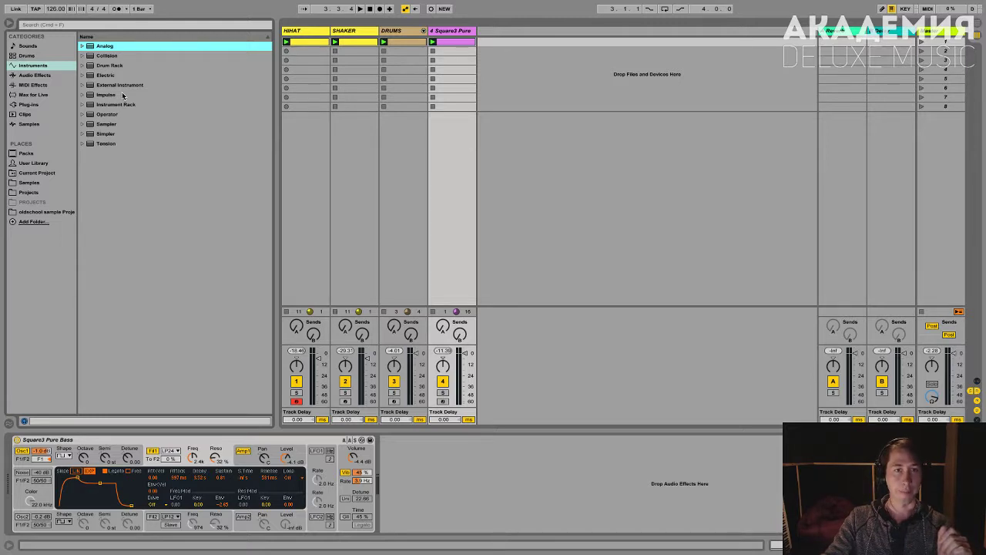
left_click(29, 75)
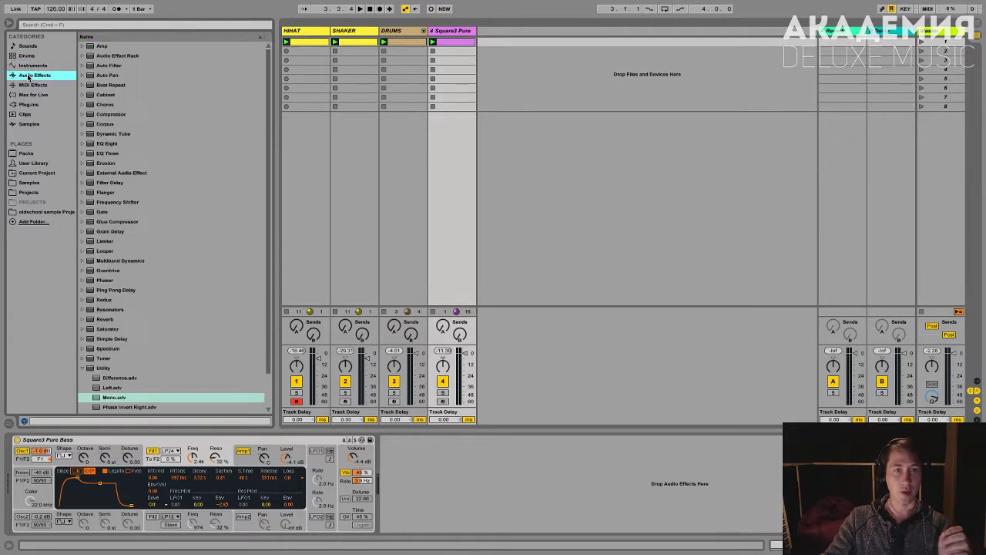
left_click_drag(104, 104, 443, 496)
key("space")
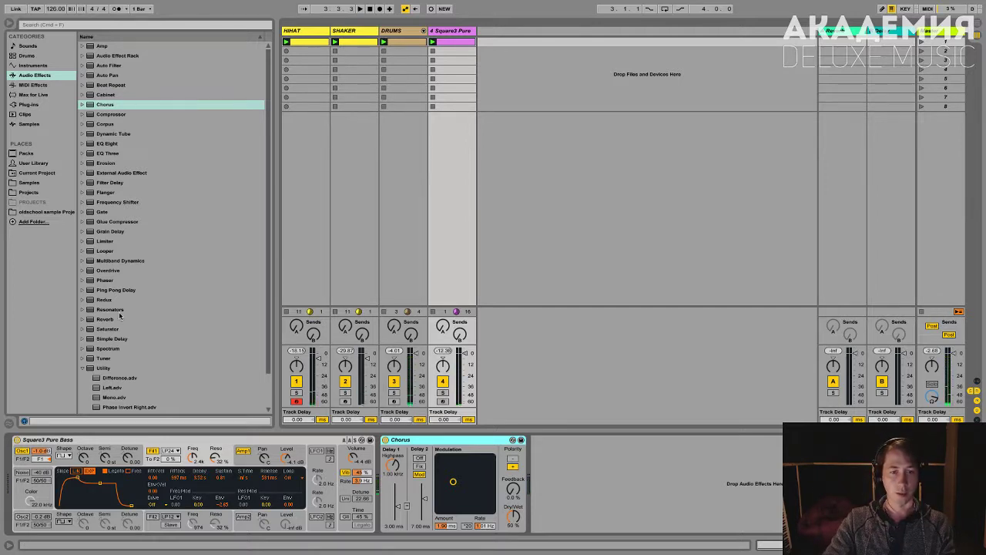
left_click(81, 369)
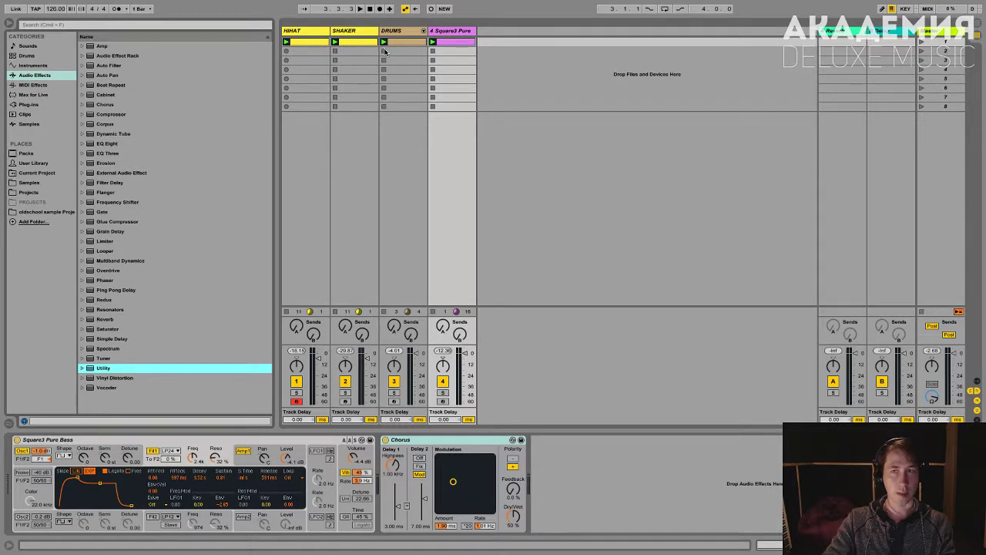
- Play only the bass clip with Chorus switched off and view its stereo image in Ozone 7 Imager on the master track
left_click(931, 396)
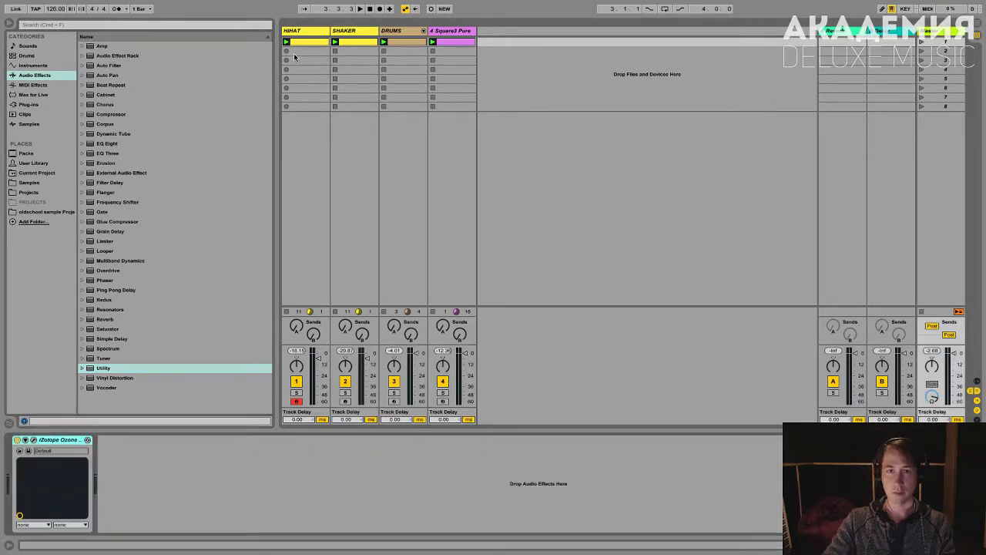
left_click(286, 312)
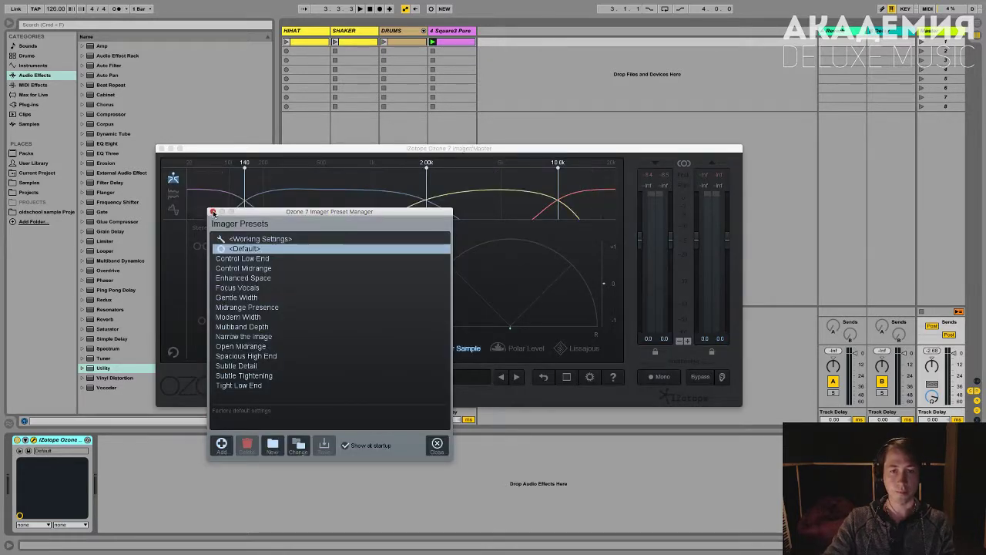
left_click(423, 37)
left_click(439, 31)
key("0")
left_click(924, 34)
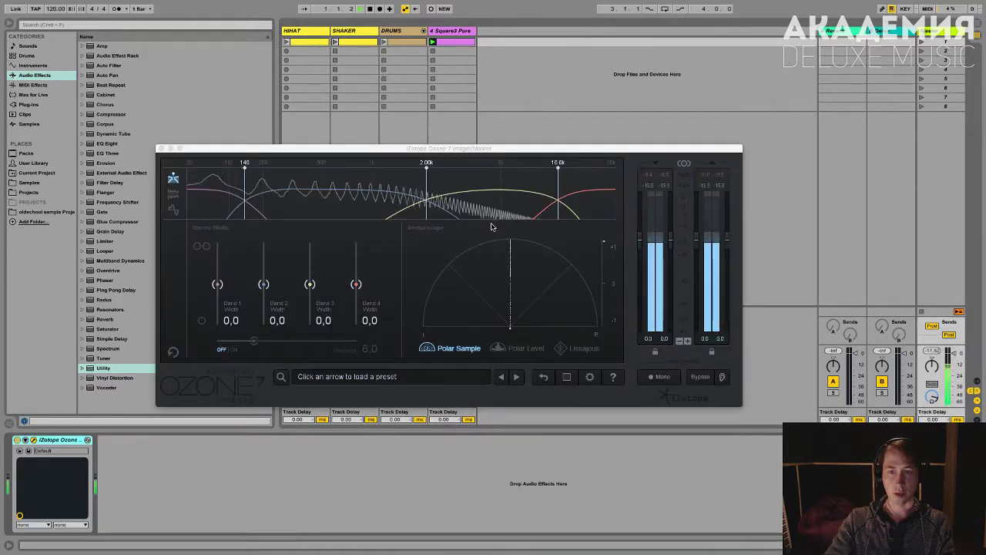
key("space")
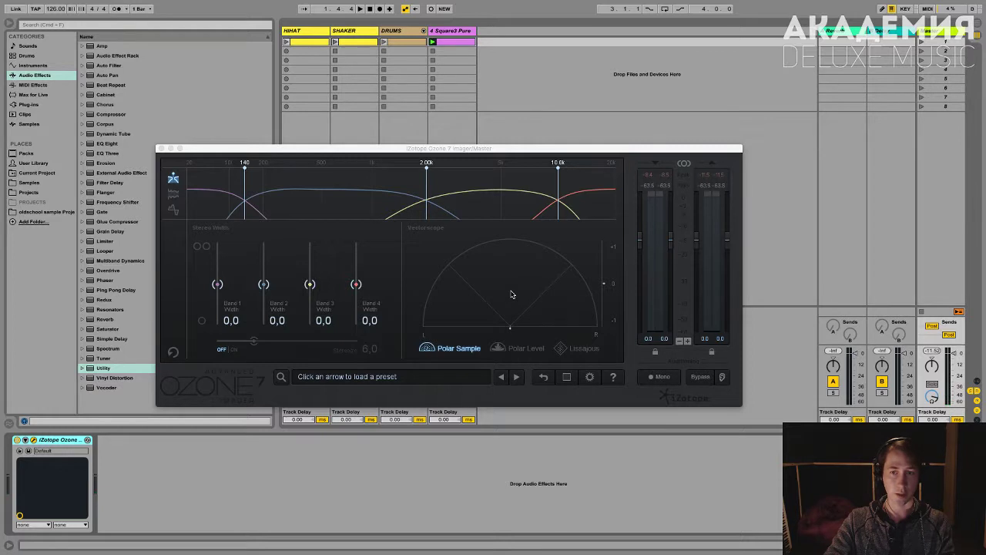
- Switch Chorus back on for the bass track and view the bass's stereo image in Ozone 7 Imager on the master
left_click(435, 31)
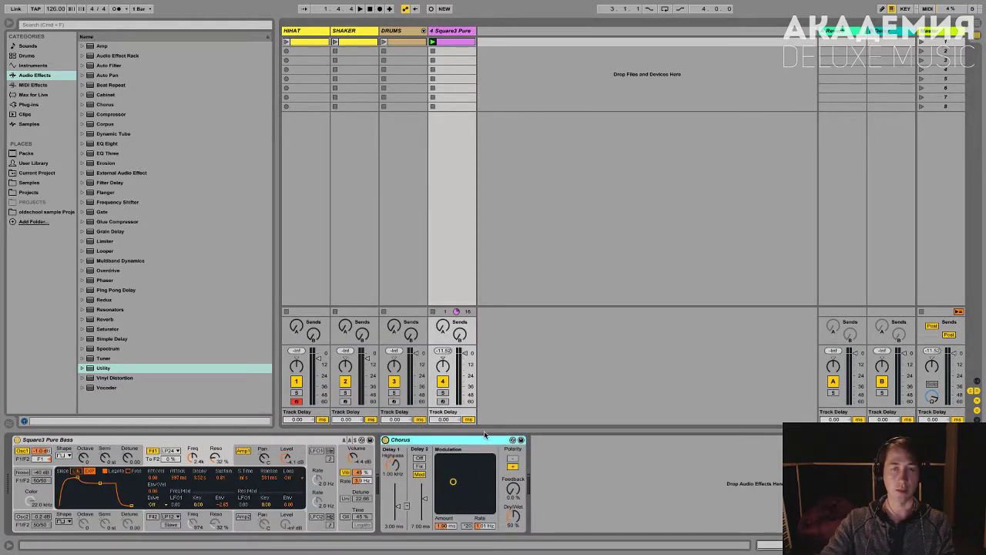
left_click(938, 35)
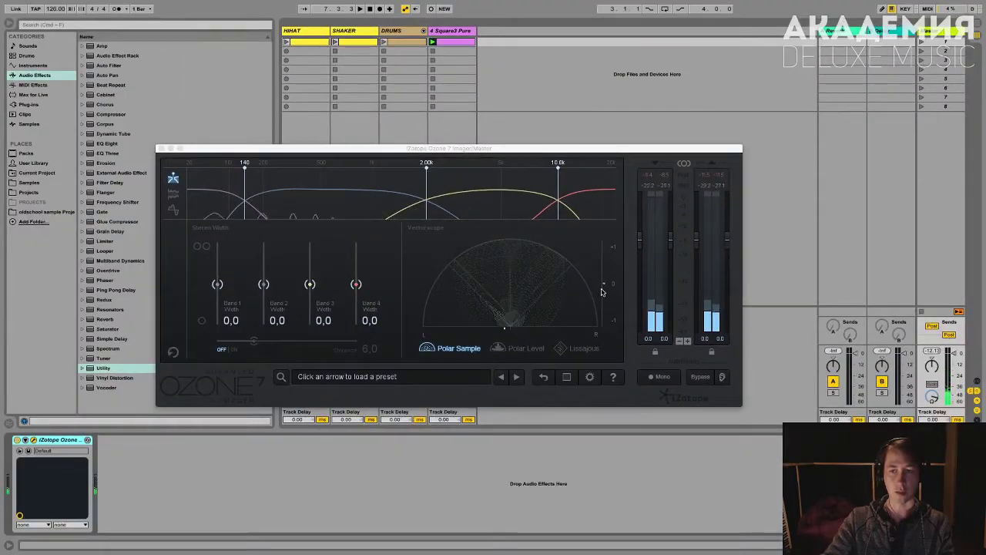
left_click(161, 149)
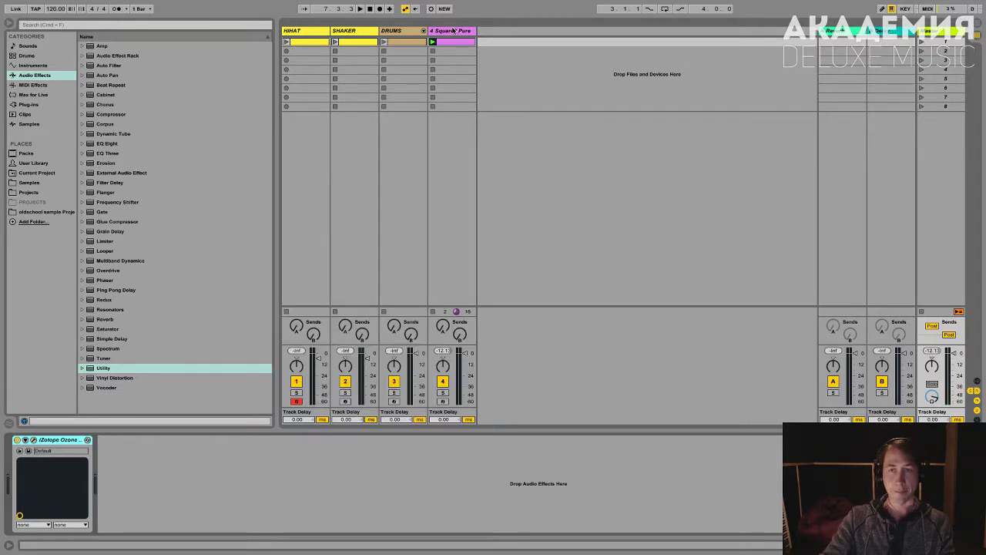
- Add the Utility preset Mono after Chorus on the bass track
left_click(452, 31)
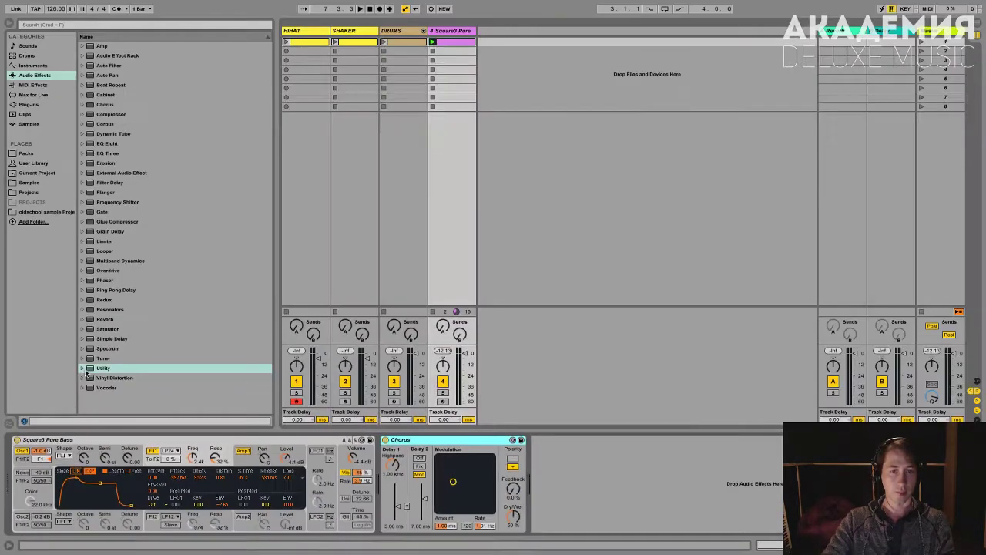
left_click(120, 302)
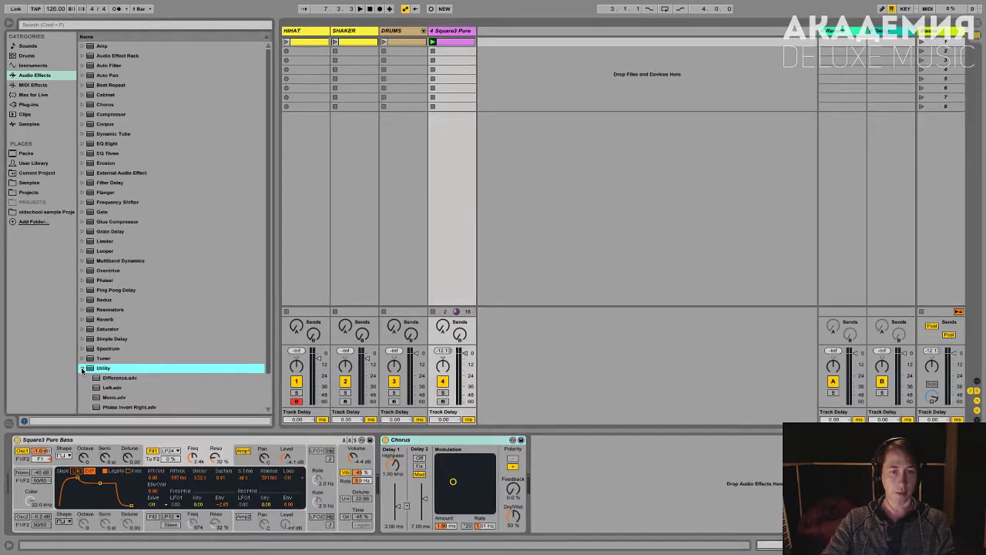
left_click(111, 397)
left_click_drag(518, 431, 550, 471)
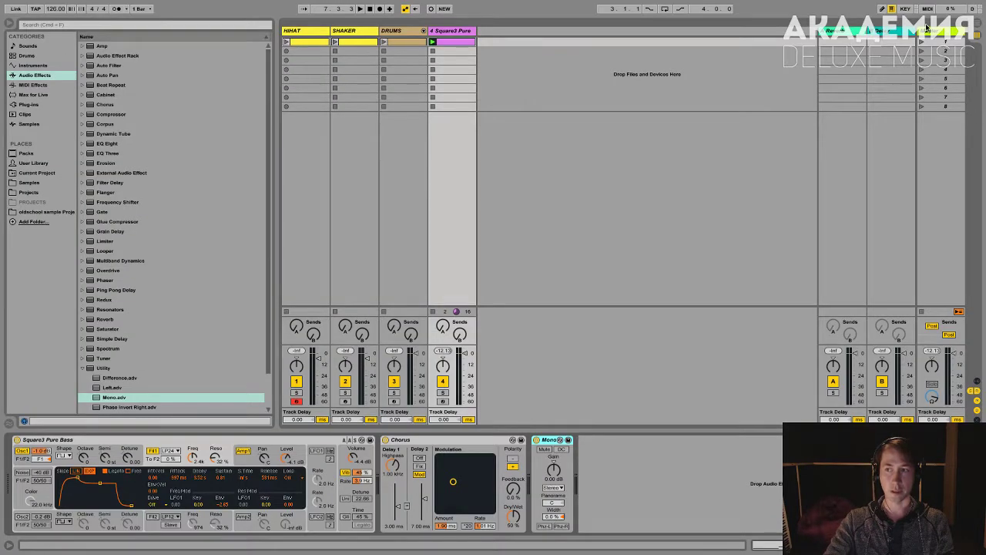
- Play the bass with the Mono preset active and view its stereo image in Ozone 7 Imager on the master track
left_click(928, 30)
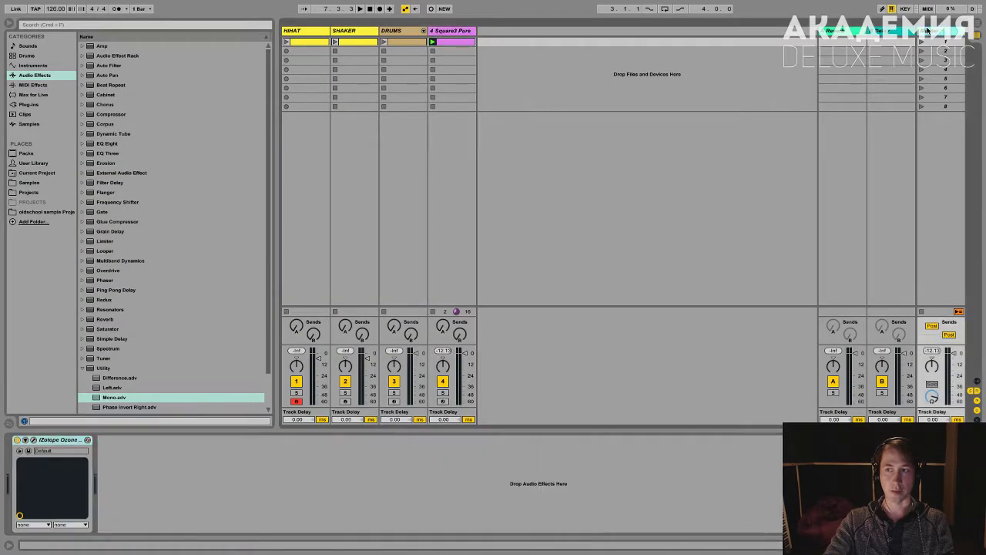
left_click(32, 439)
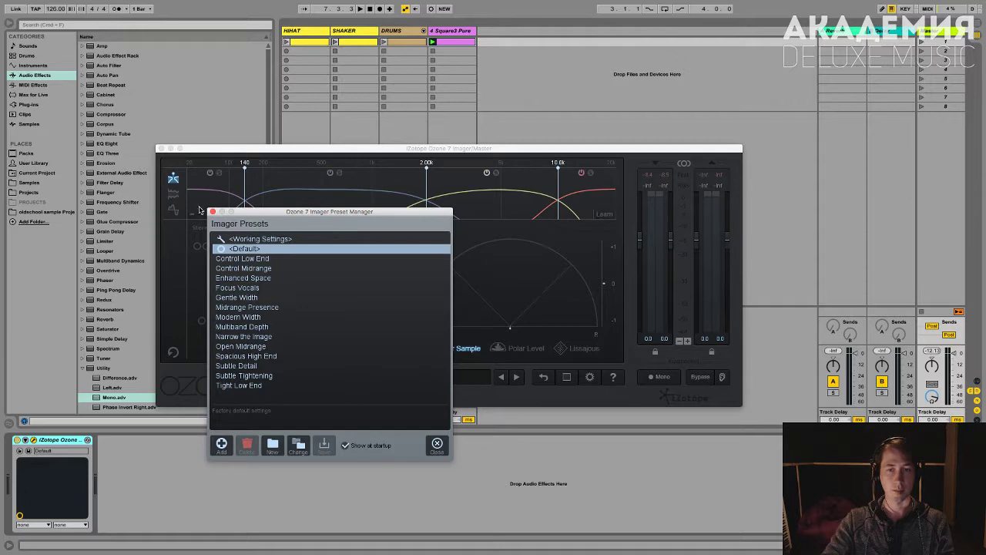
left_click(213, 211)
key("space")
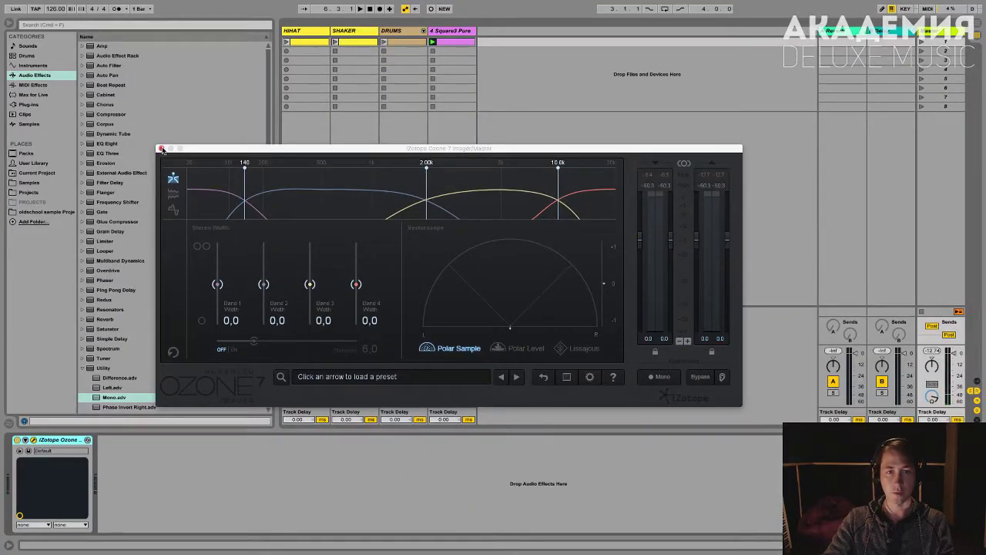
left_click(162, 148)
- Switch off the Mono Utility on the bass track and listen to the bass with Chorus only
left_click(441, 31)
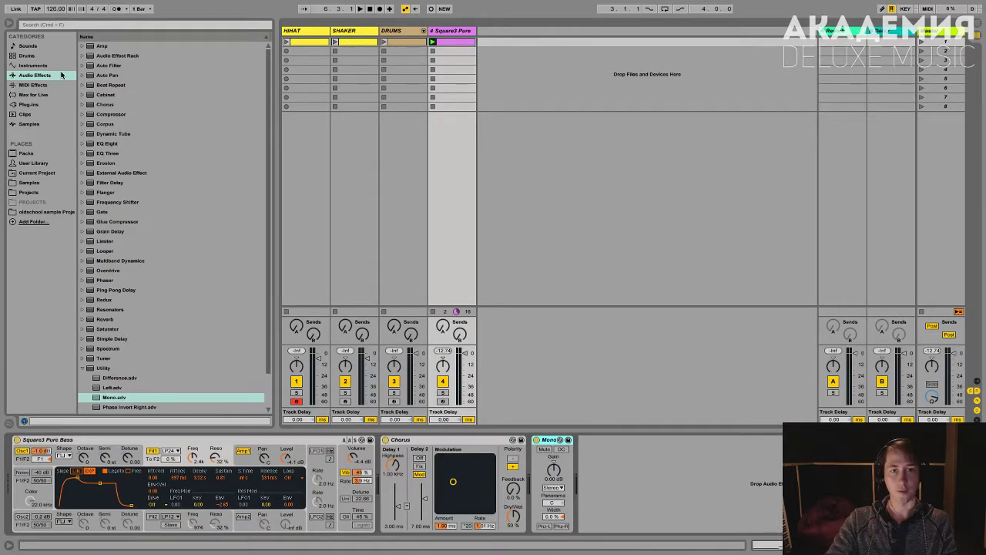
left_click(114, 339)
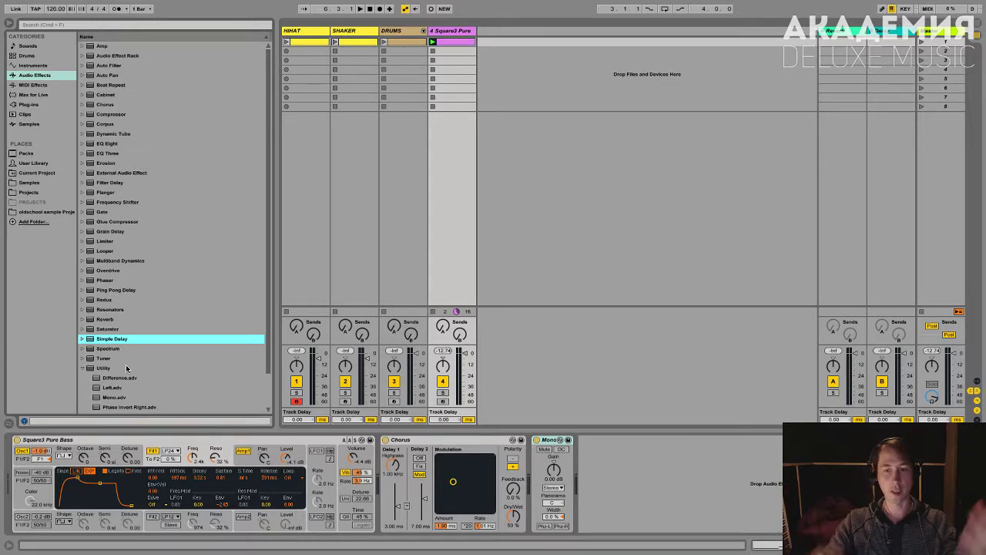
left_click(543, 444)
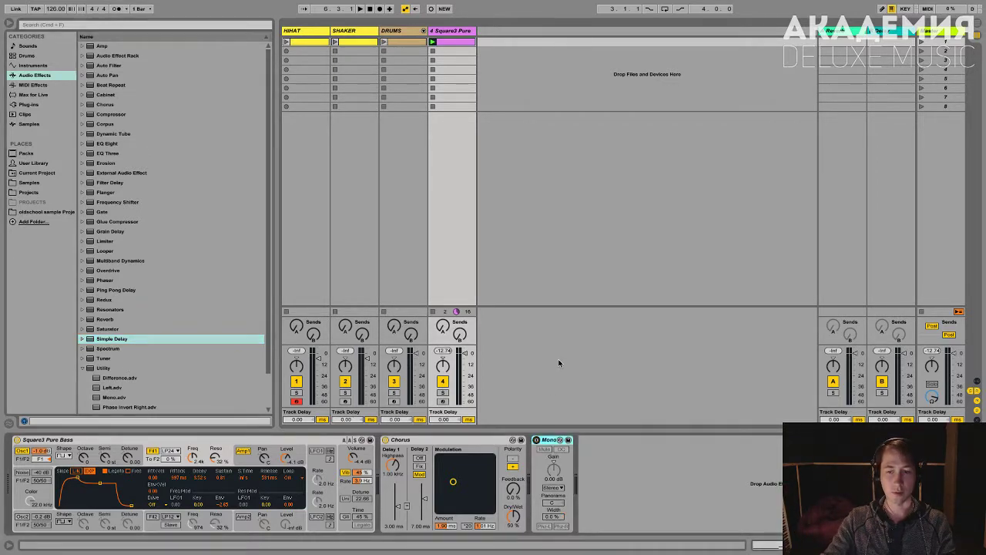
key("space")
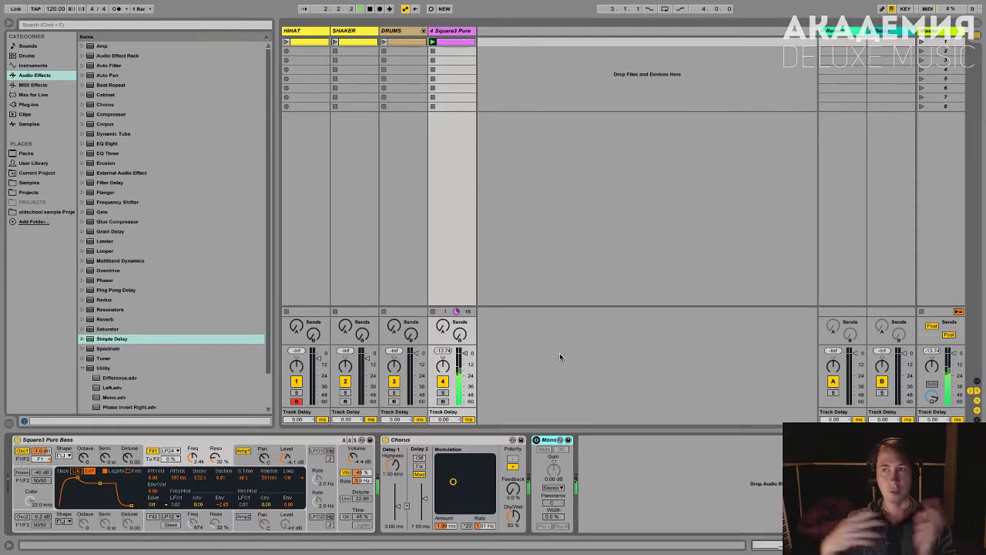
key("space")
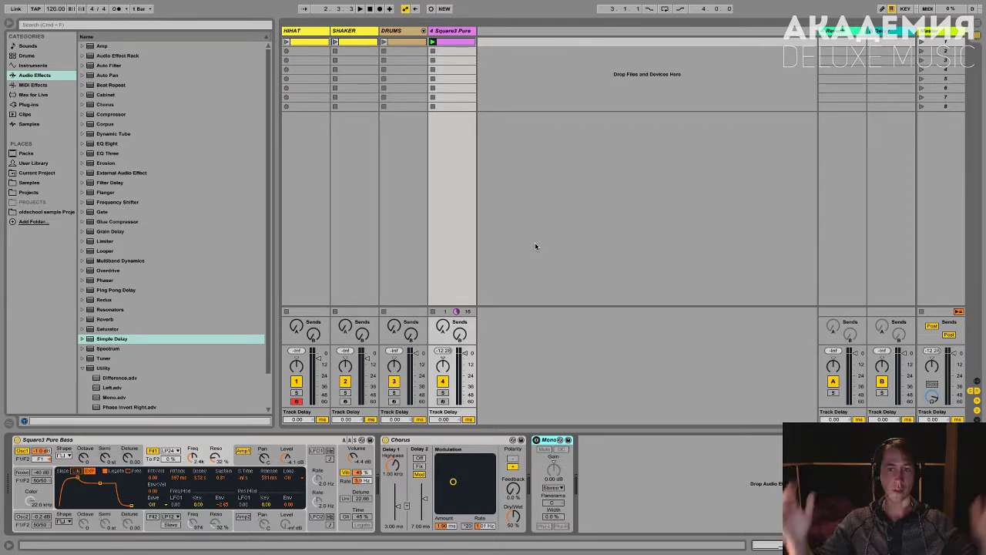
- Add EQ Eight at the end of the bass track's device chain and set its mode to M/S
left_click(106, 146)
left_click_drag(314, 269, 624, 472)
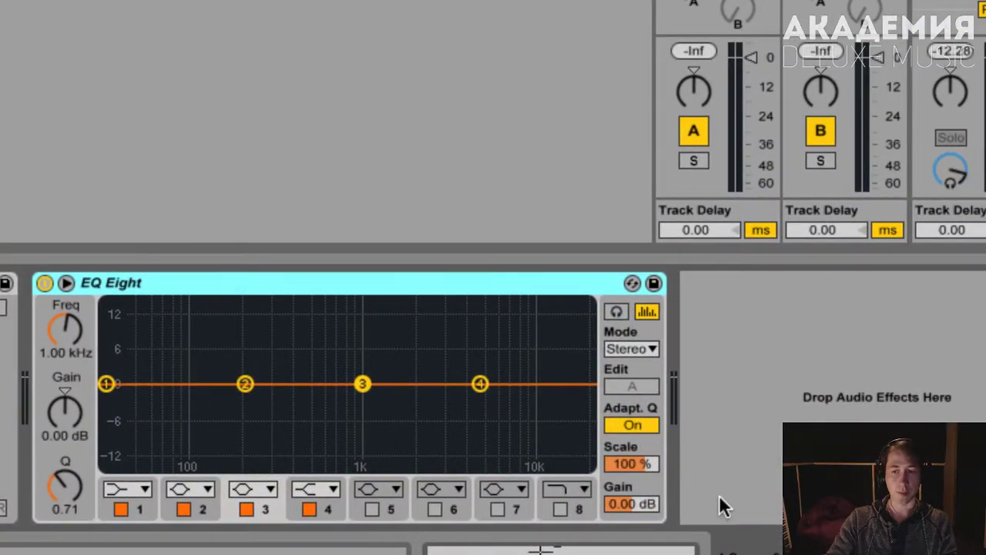
left_click(629, 349)
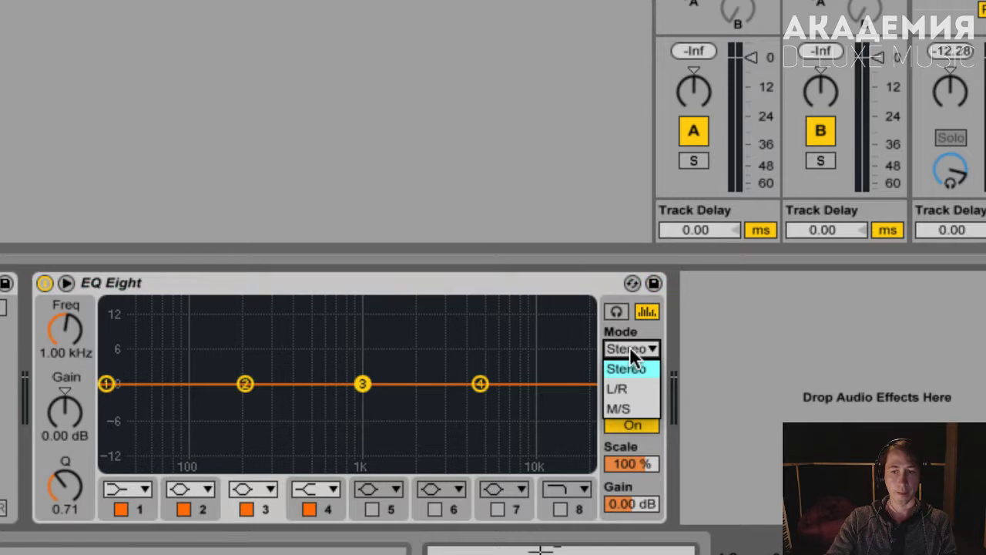
left_click(631, 407)
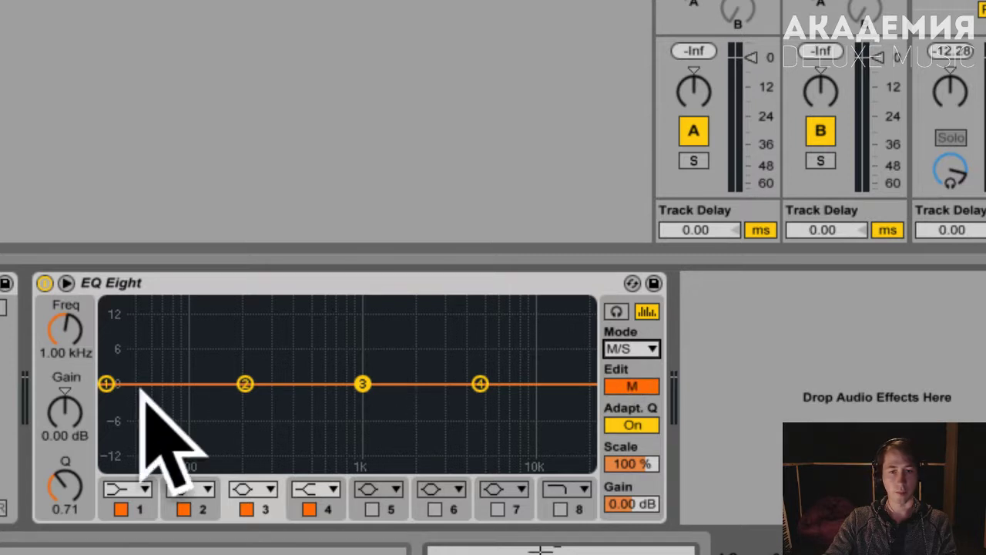
- Alternate EQ Eight's editing between the mid and side channels to compare their separate band layouts
left_click(623, 386)
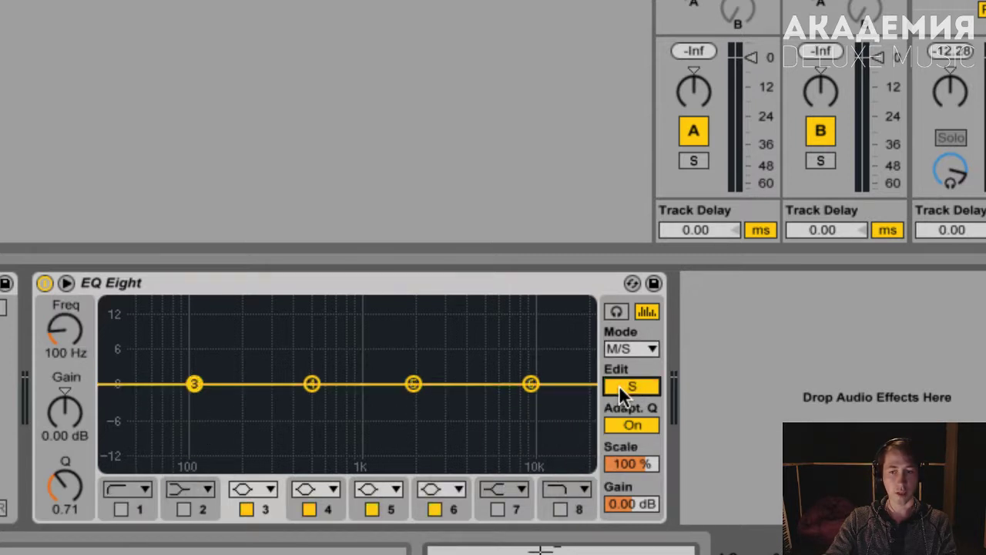
left_click(619, 386)
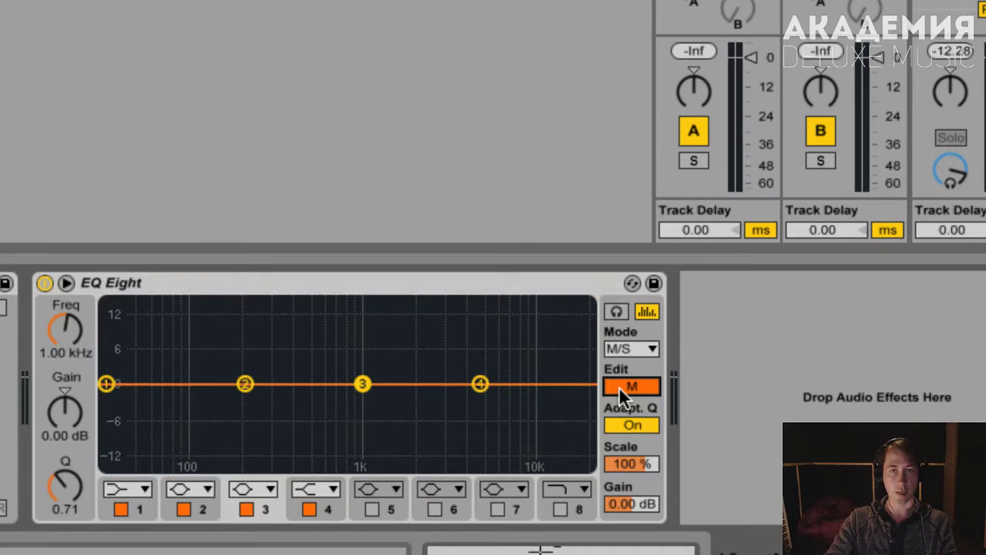
left_click(619, 386)
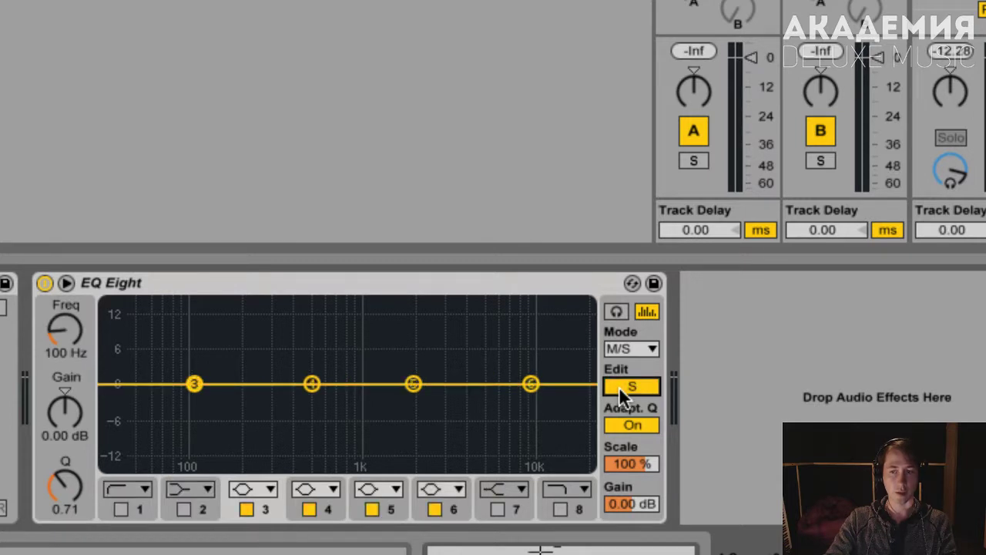
left_click(619, 386)
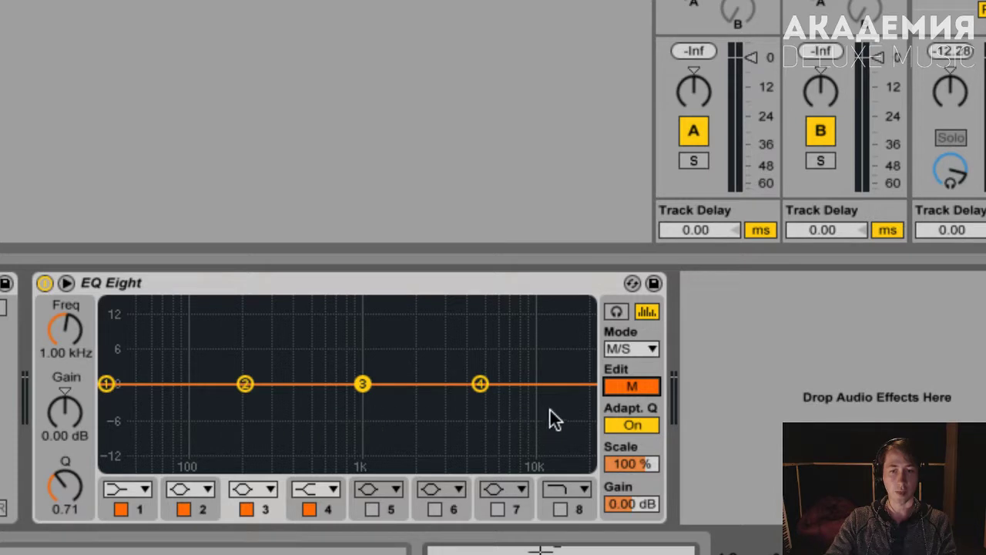
- Enable low-cut band 1 on EQ Eight's side channel and set its frequency to about 183 Hz
left_click(616, 386)
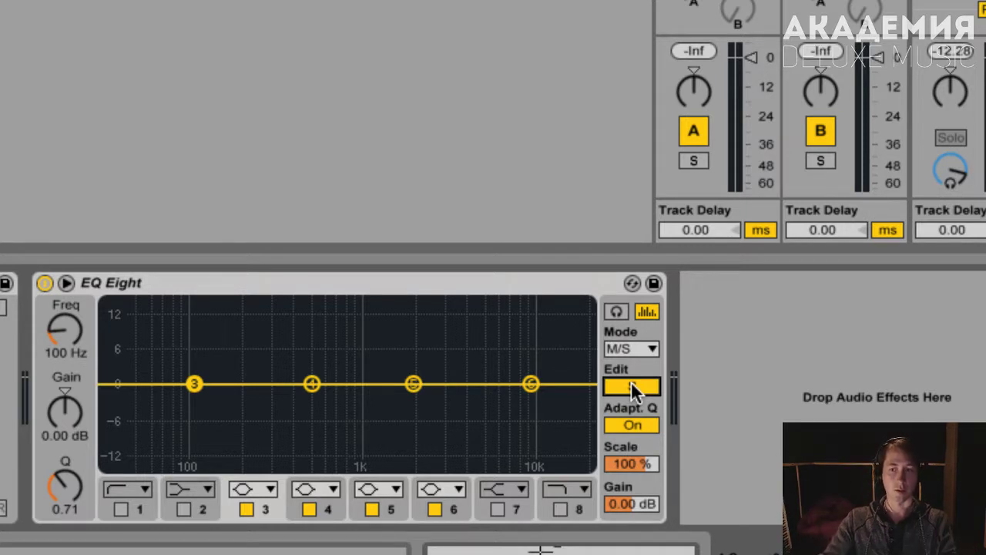
left_click(120, 509)
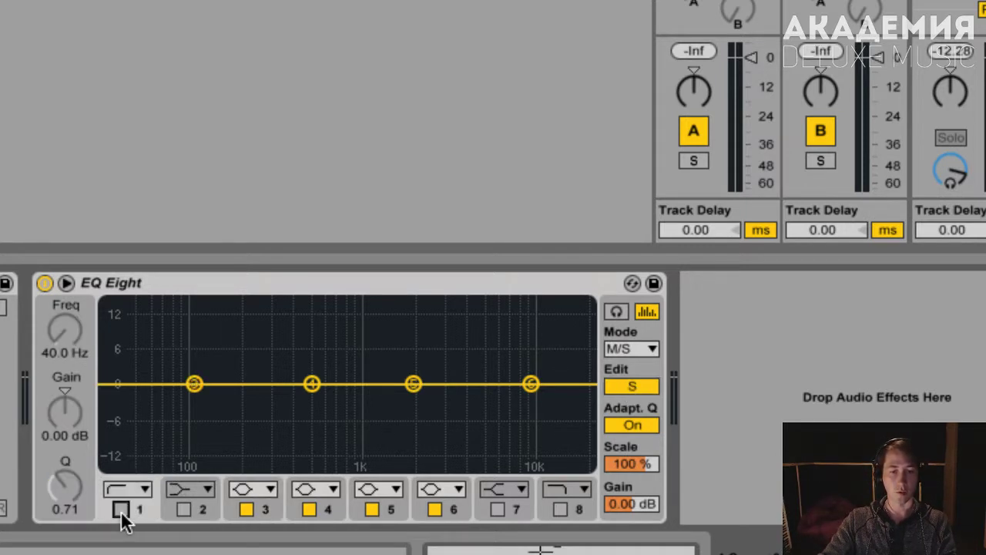
left_click(120, 509)
left_click_drag(127, 400, 238, 399)
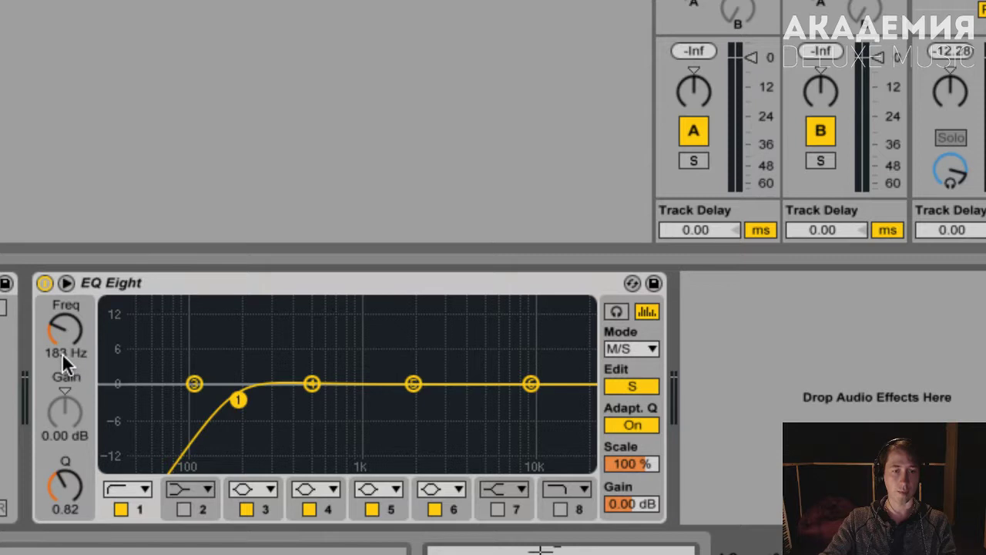
- Play the bass, compare it with EQ Eight bypassed and active, and examine the mid and side spectra
key("space")
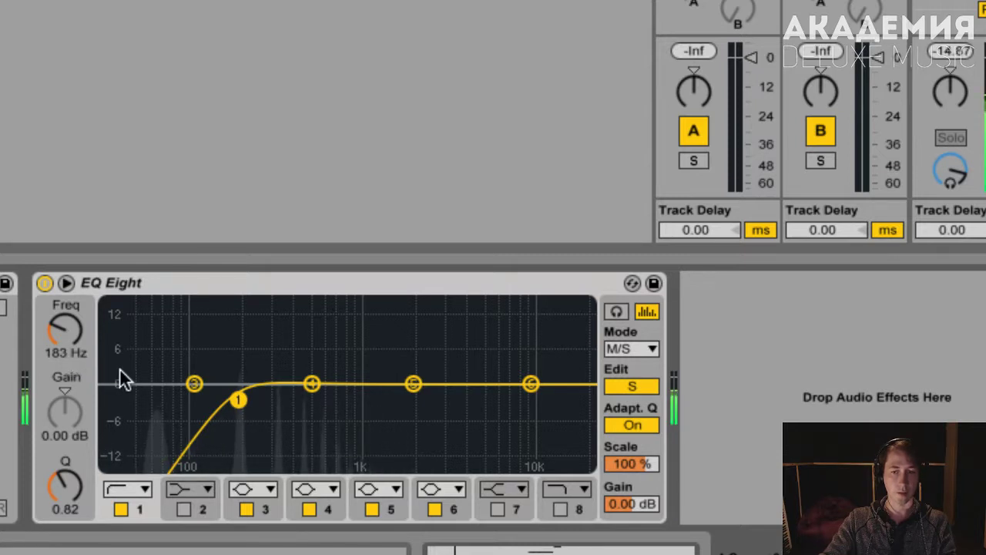
left_click(44, 283)
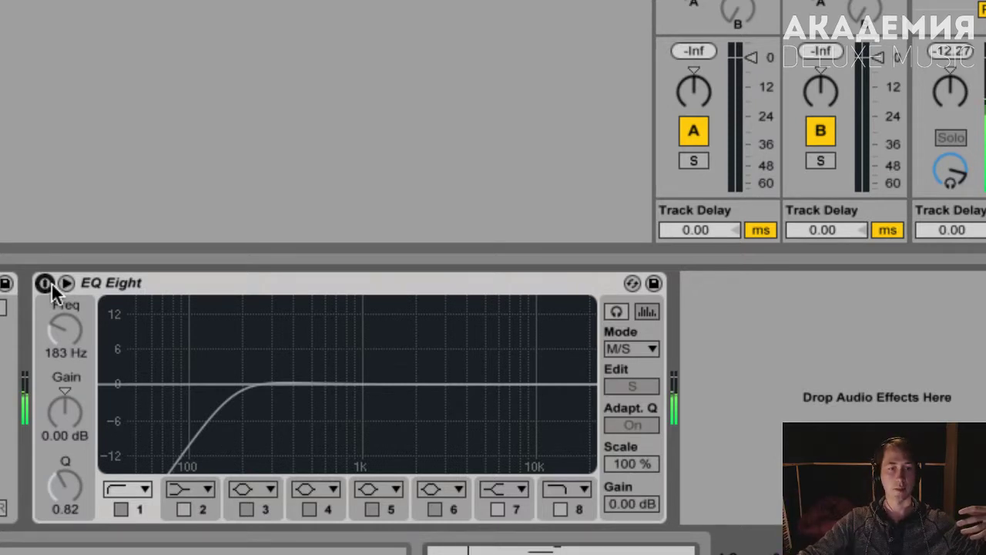
left_click(44, 283)
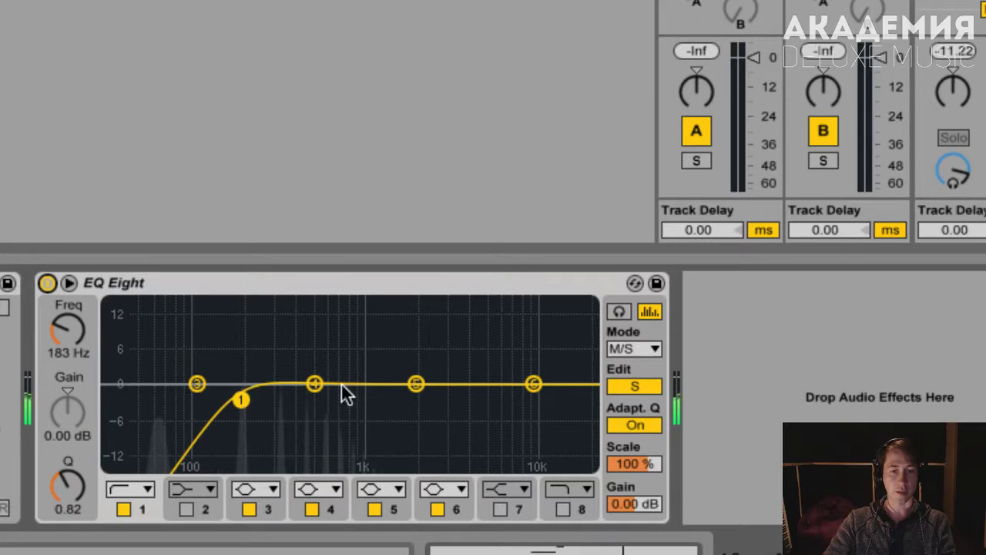
left_click(651, 385)
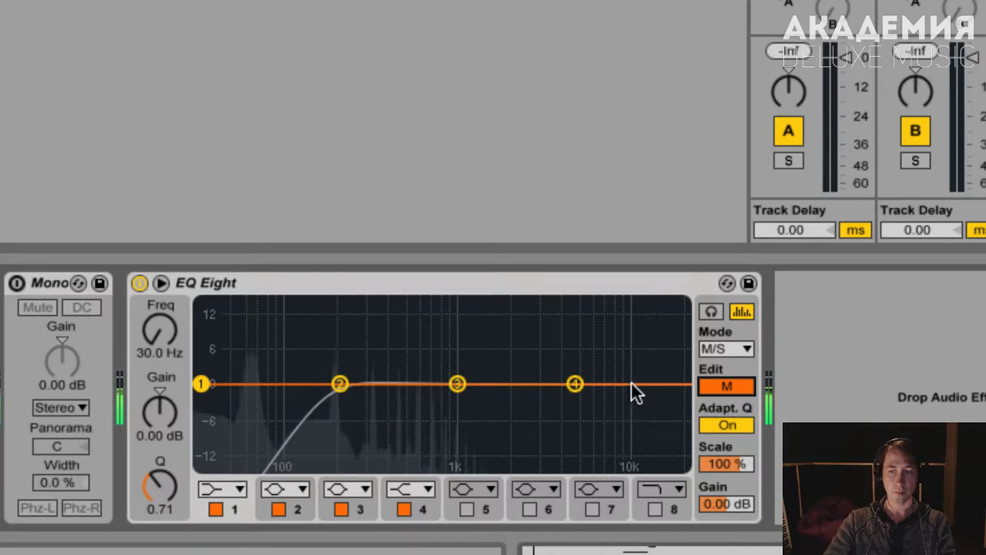
left_click(724, 385)
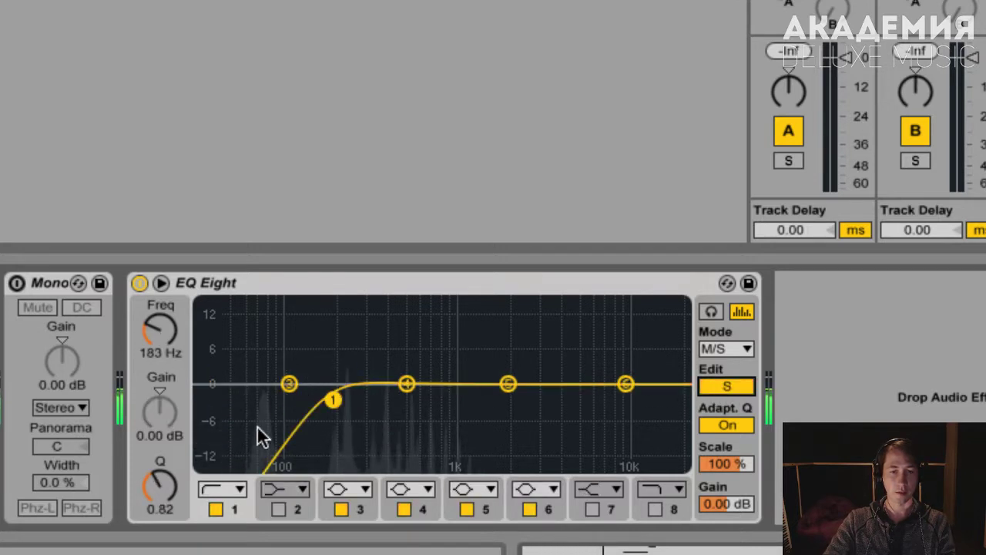
- Sweep the side channel's low cut up to about 3.74 kHz during playback, and settle it at about 329 Hz
left_click_drag(332, 400, 551, 398)
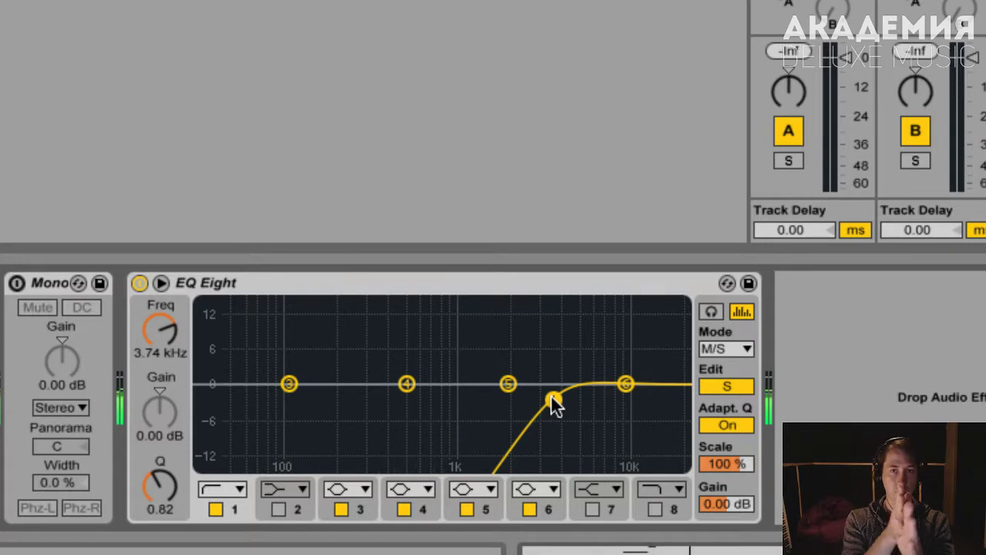
left_click_drag(550, 395, 373, 393)
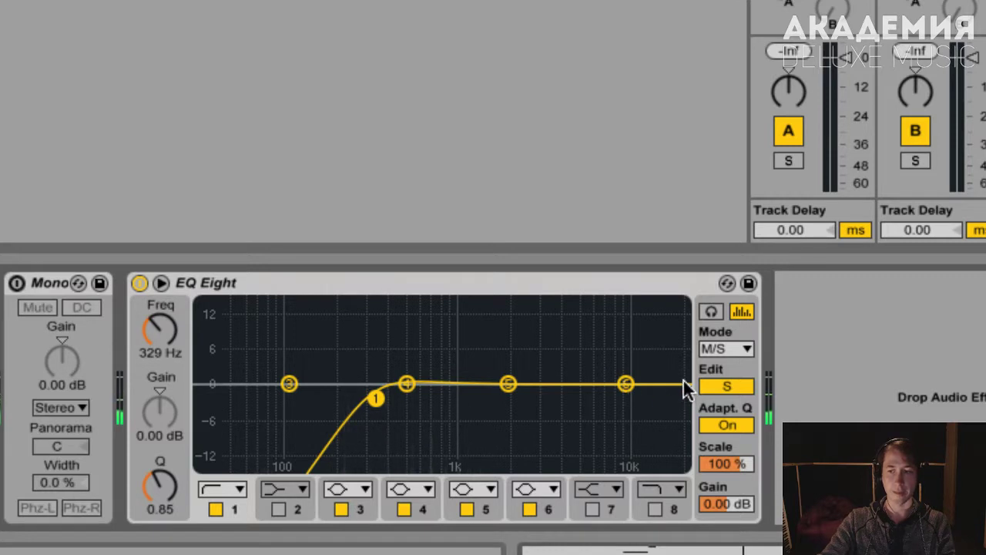
- Boost band 2 of EQ Eight's mid channel by about 2.4 dB at about 98 Hz with a Q of 1.29
left_click(709, 385)
left_click_drag(330, 380, 293, 369)
left_click_drag(159, 484, 159, 458)
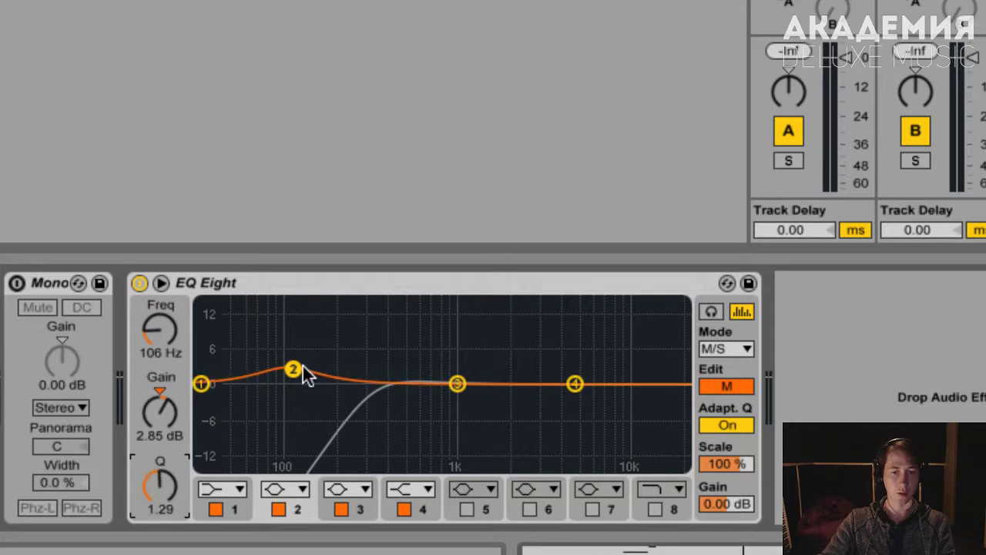
mouse_move(301, 369)
left_mouse_down()
mouse_move(253, 352)
mouse_move(332, 356)
mouse_move(290, 358)
mouse_move(280, 363)
mouse_move(286, 372)
left_mouse_up()
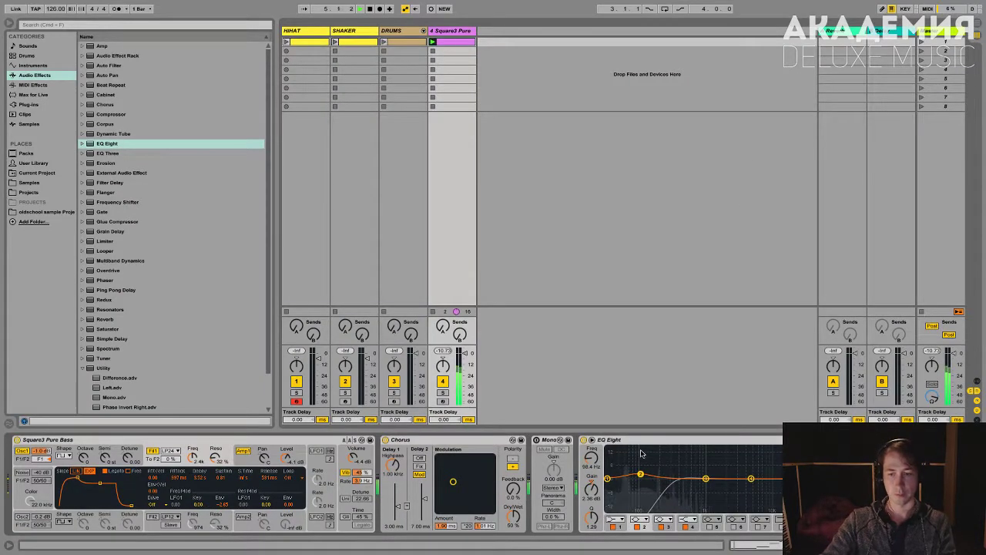
- Delete the switched-off Mono Utility between Chorus and EQ Eight on the bass track
left_click(548, 441)
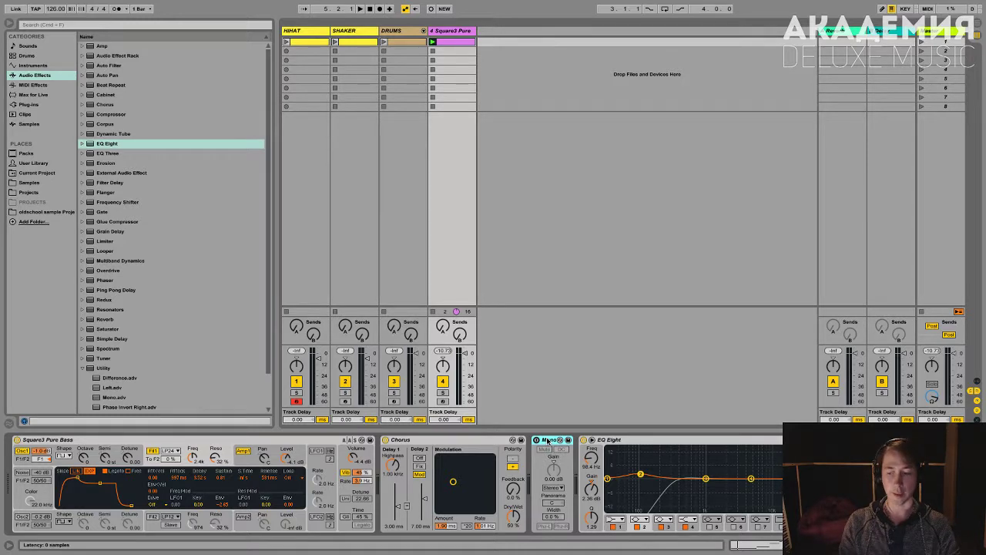
key("Delete")
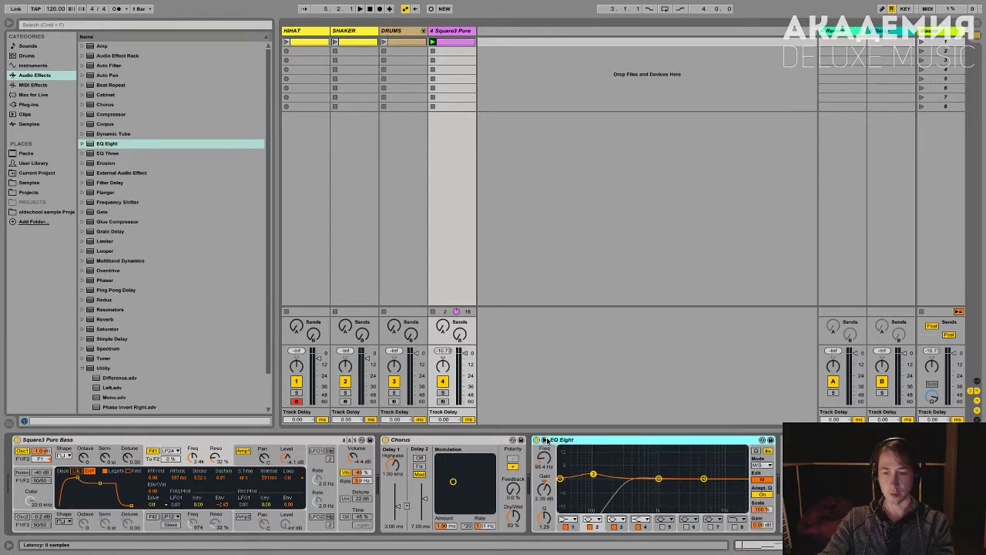
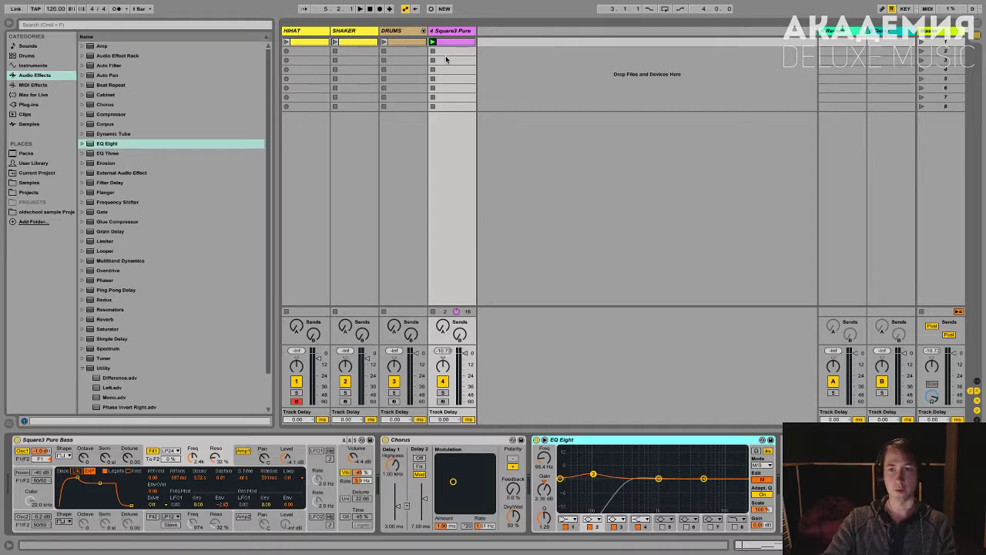
- Rename the Square3 Pure Bass track as BASS
key("ctrl+r")
type("BASS")
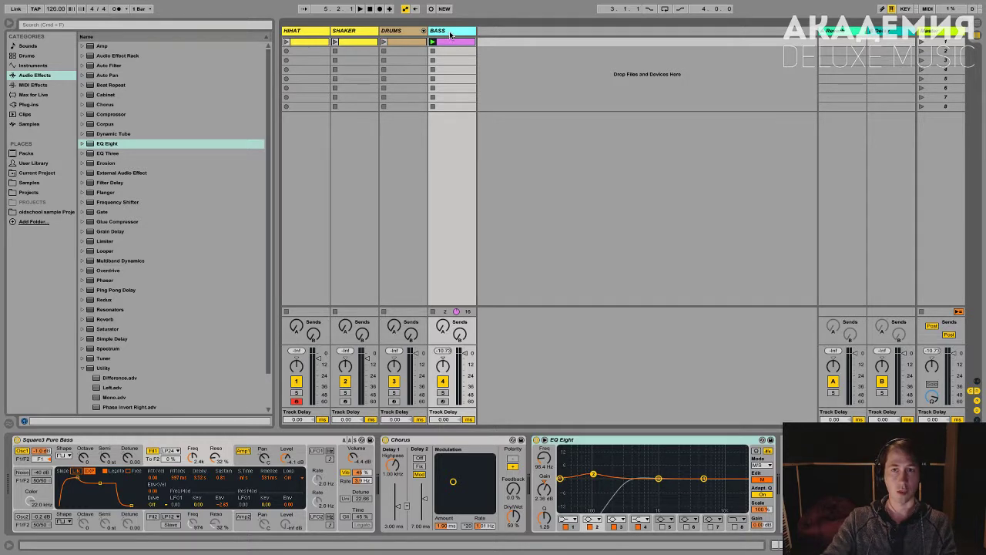
- Extract the Kick 45 Vinyl 2 pad from the DRUMS rack onto its own track and name that track KICK
left_click(403, 31)
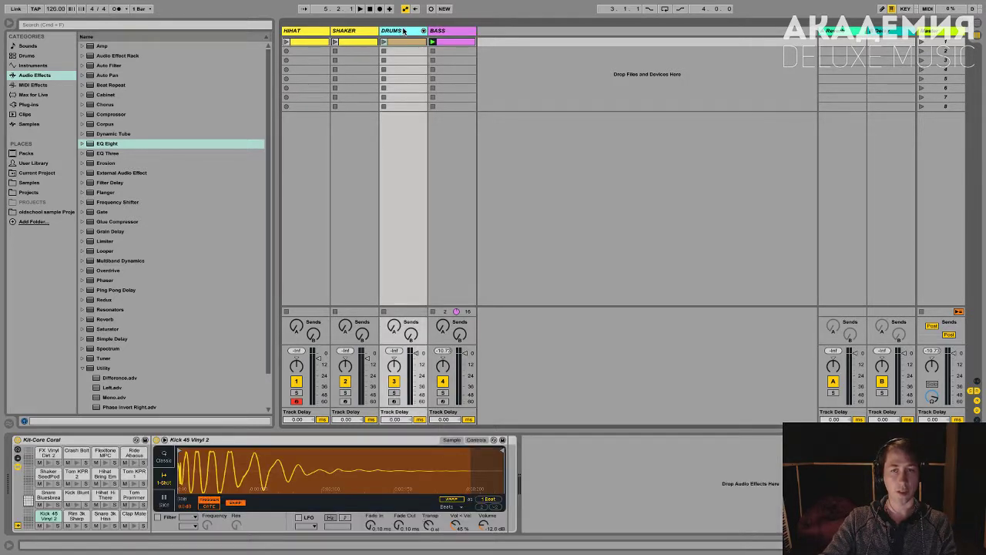
left_click(45, 518)
left_click_drag(363, 221, 503, 44)
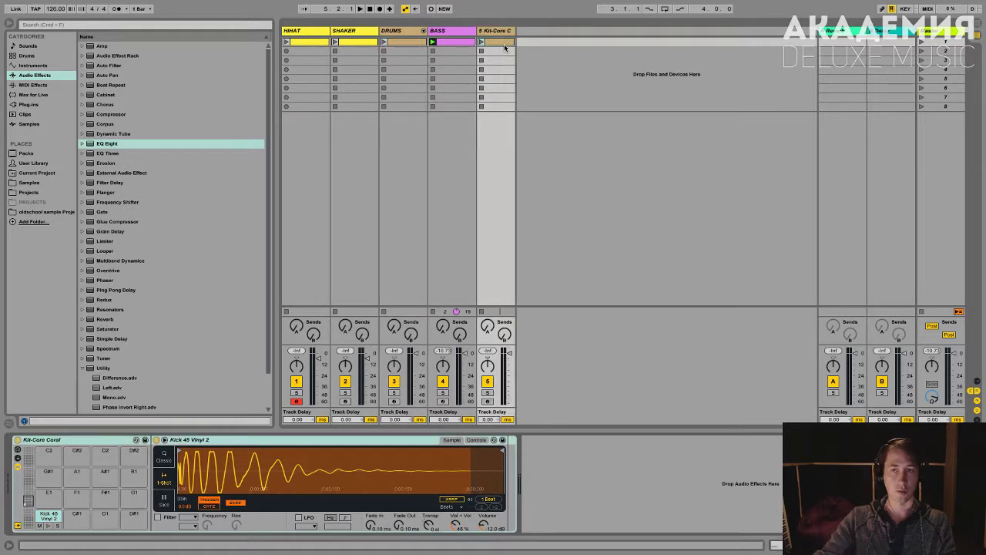
left_click(497, 30)
key("super+r")
type("KICK")
key("Return")
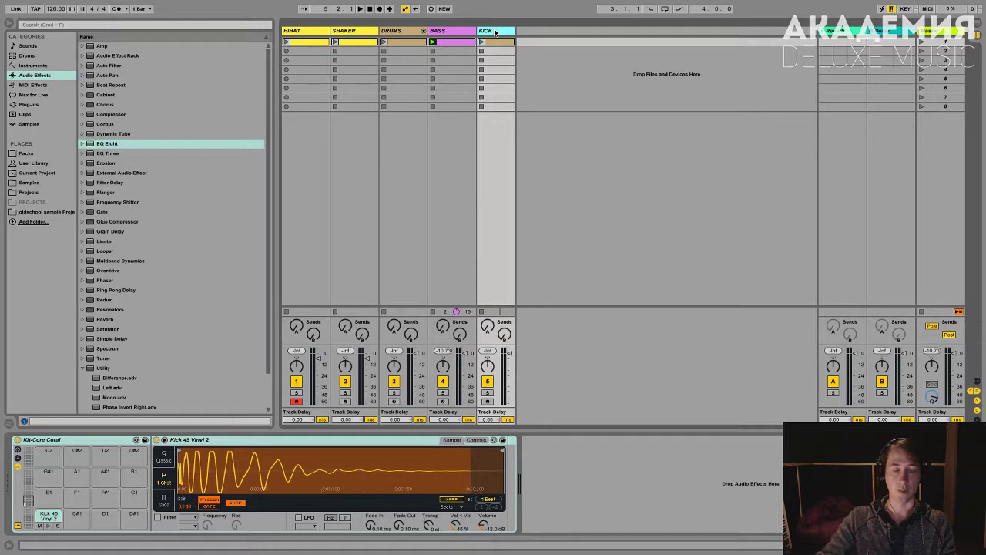
- Reorder the tracks so that KICK comes first and BASS second, ahead of HIHAT, SHAKER and DRUMS
left_click_drag(494, 31, 287, 32)
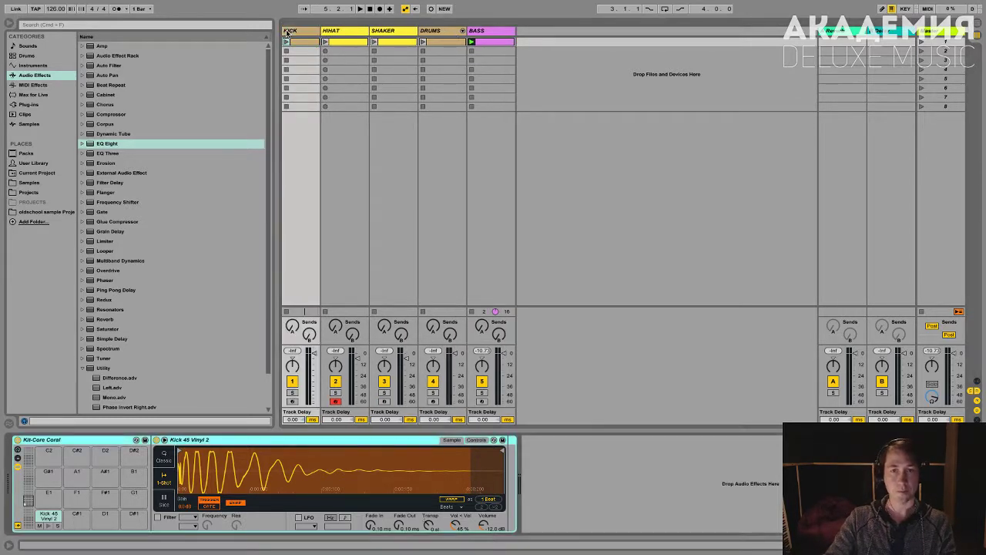
left_click_drag(482, 29, 330, 30)
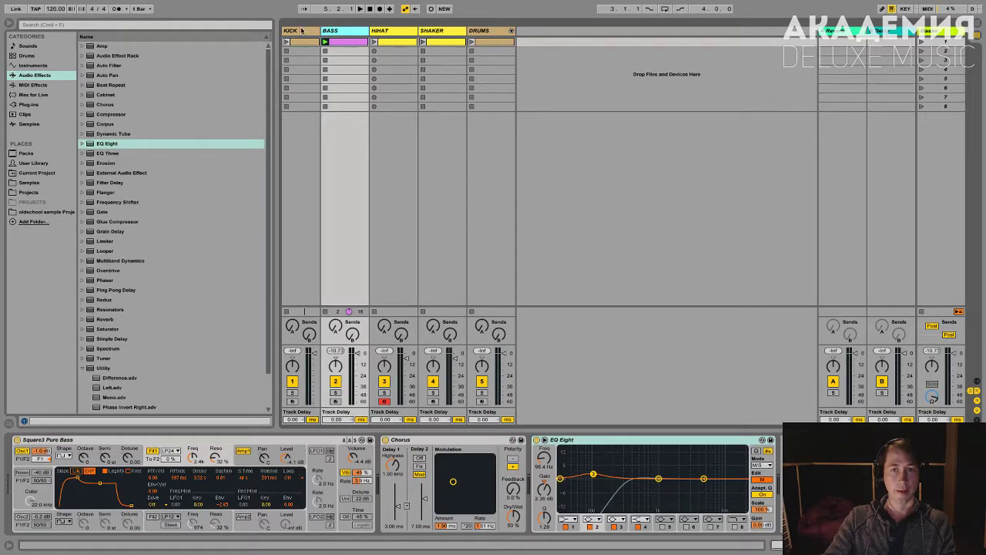
- Play the KICK clip together with the bass to hear how they combine, and stop playback
left_click(301, 31)
left_click(287, 42)
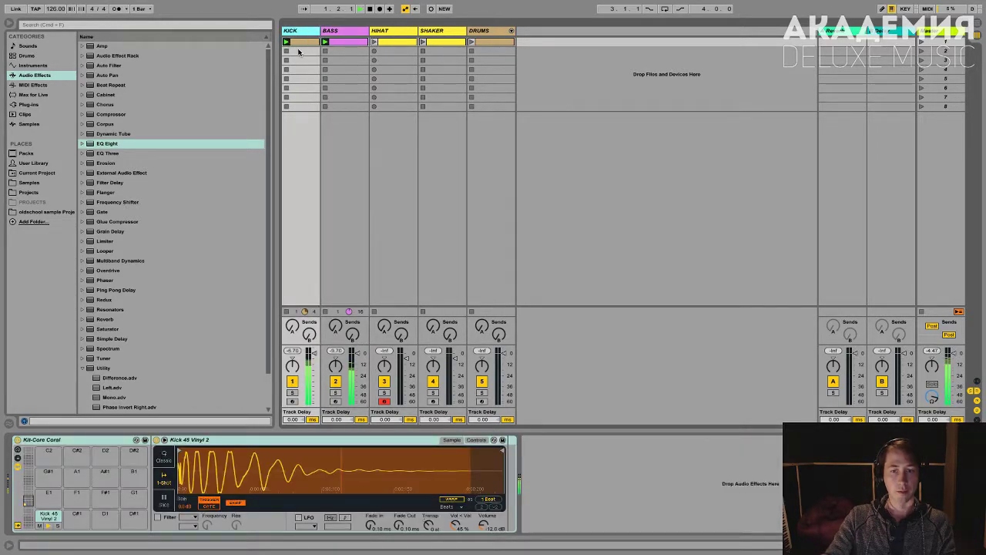
left_click(331, 33)
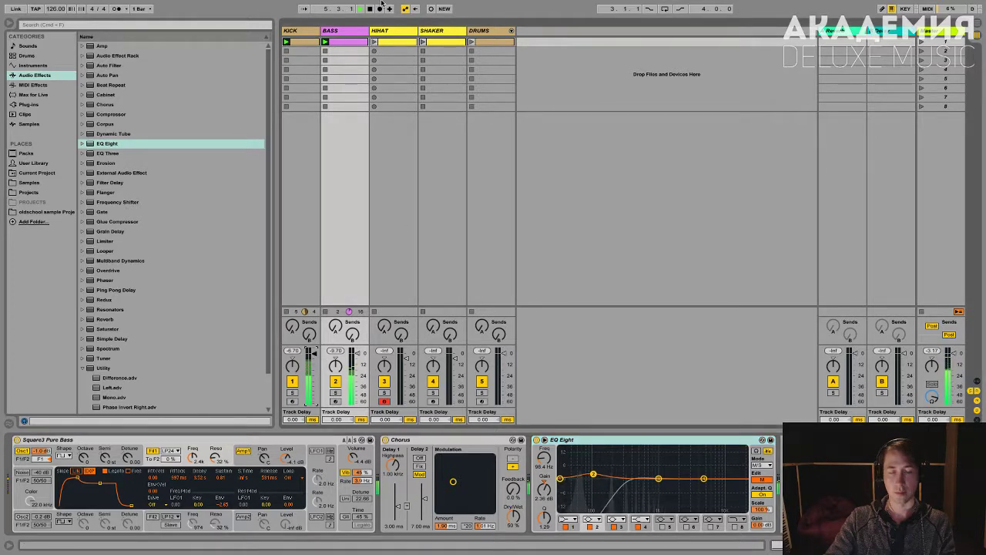
key("space")
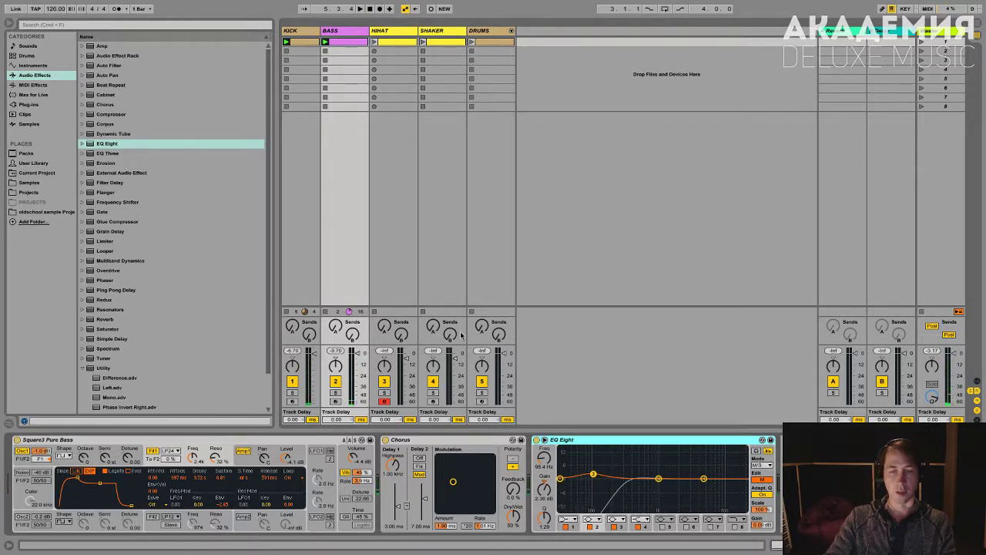
- Add a Compressor after EQ Eight on the BASS track and enable its sidechain with KICK, Post FX as the audio source
left_click(108, 114)
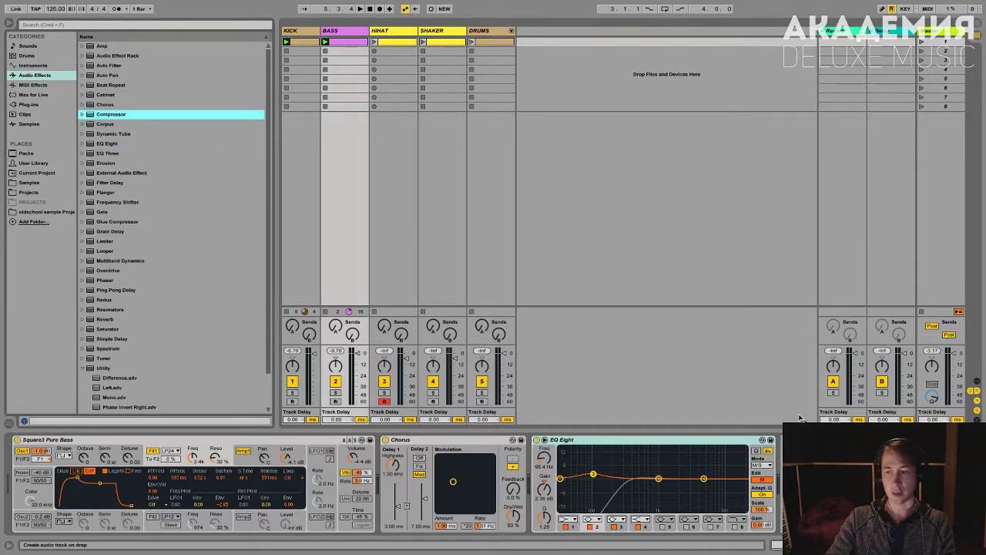
left_click(397, 478)
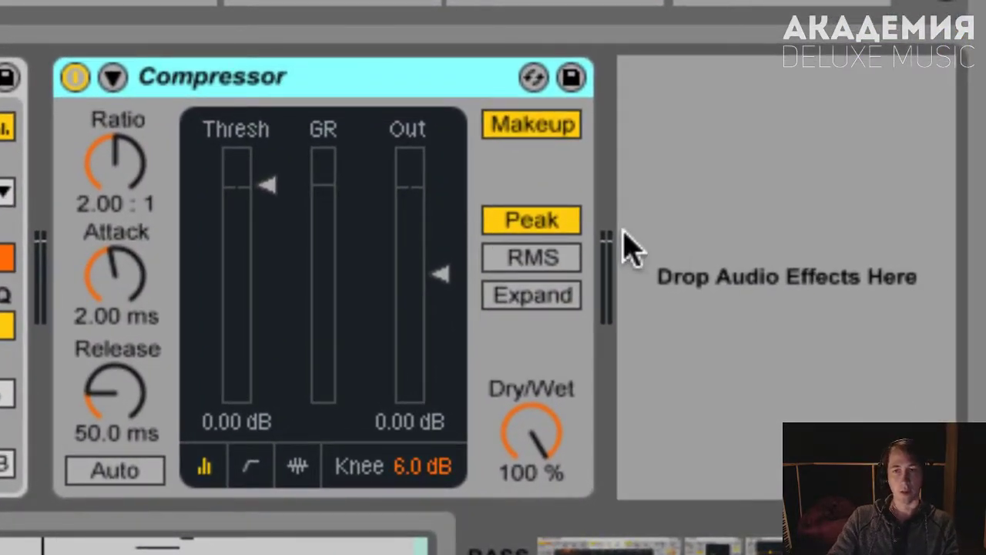
left_click(113, 77)
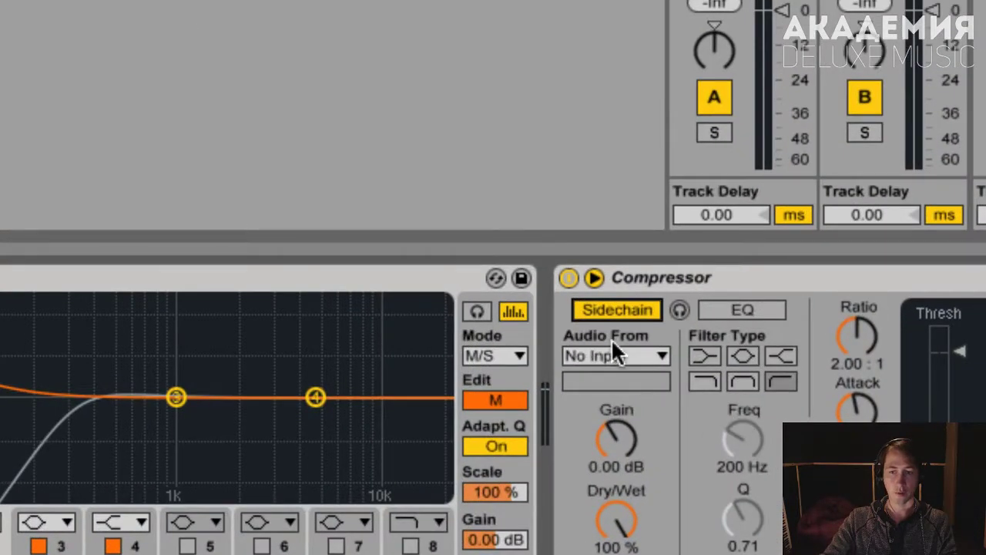
left_click(609, 352)
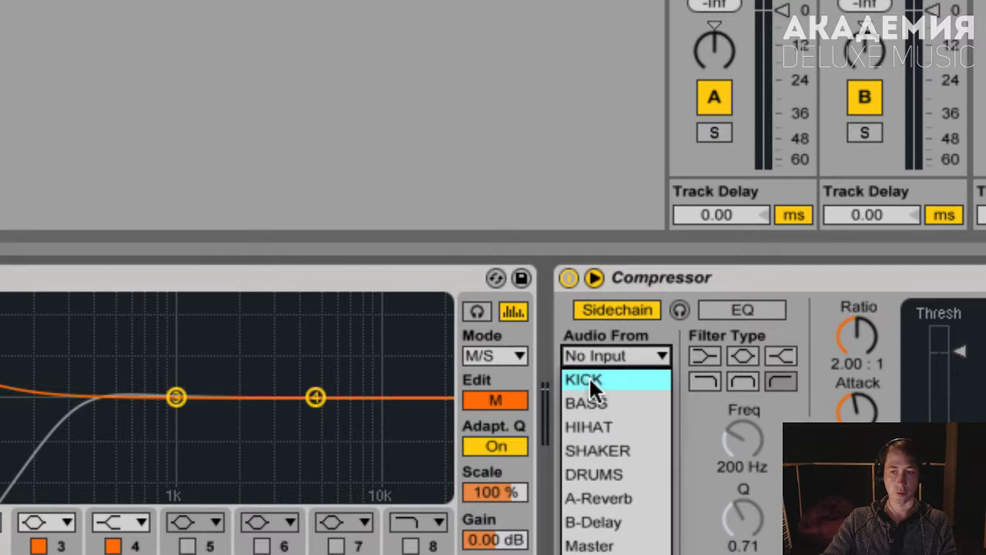
left_click(618, 381)
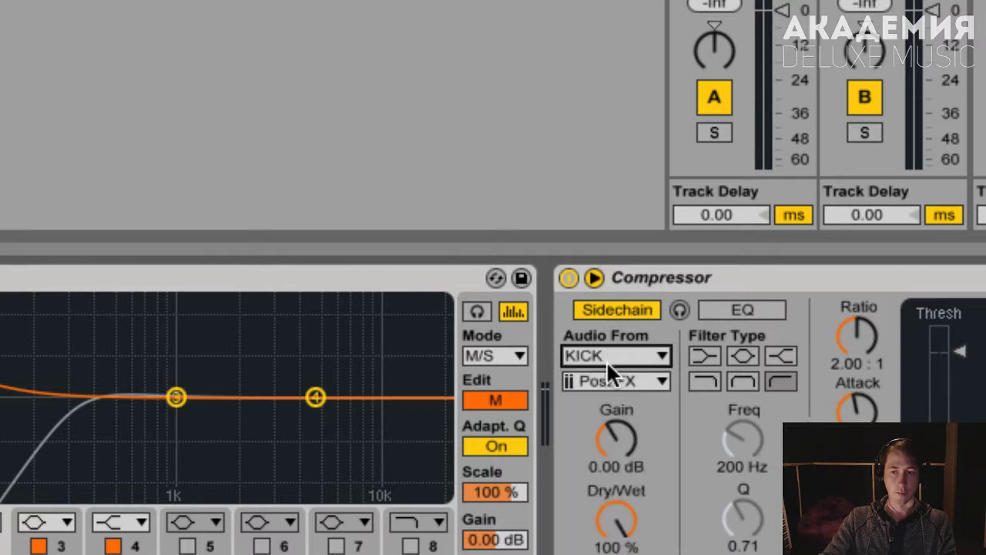
left_click(646, 379)
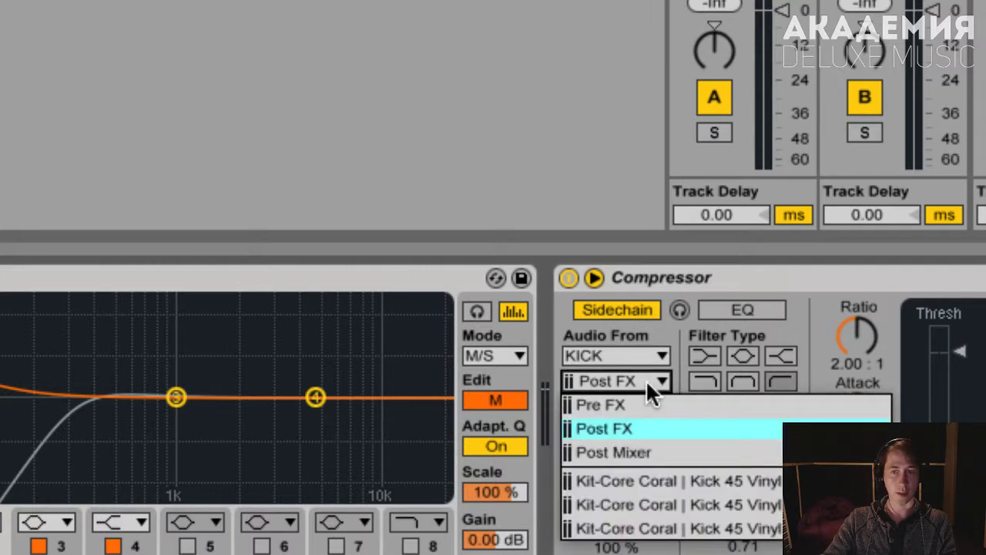
left_click(634, 428)
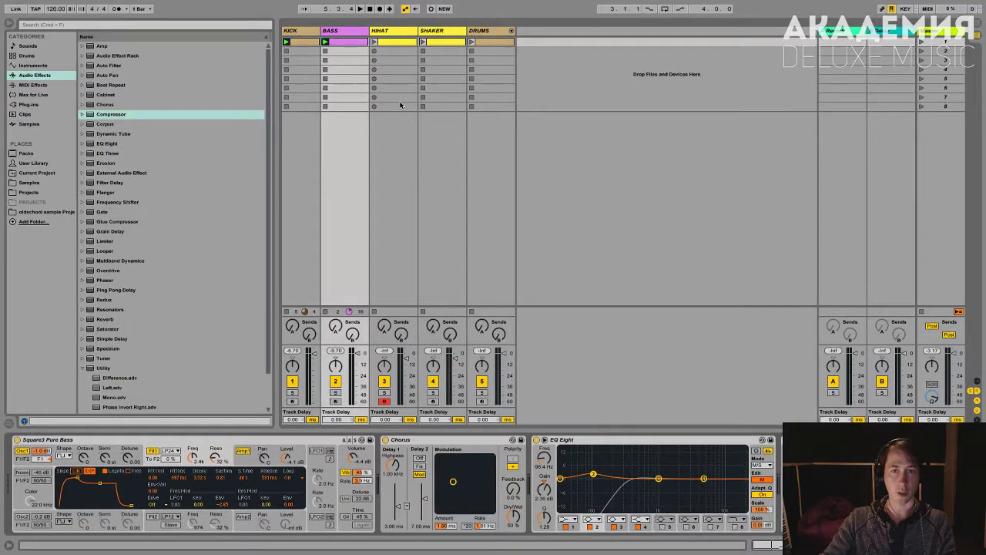
- Review the KICK track's devices and the sidechain source settings of the bass Compressor
left_click(308, 31)
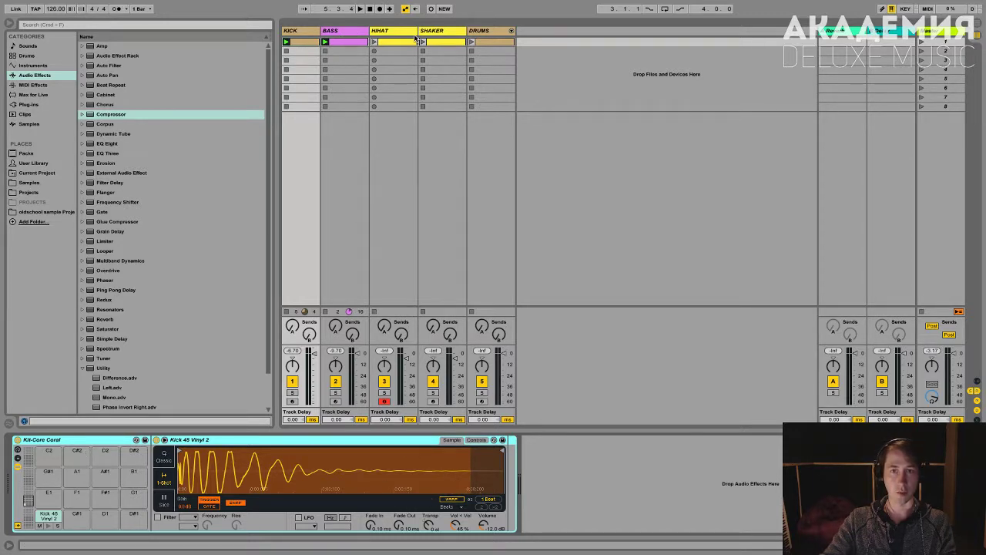
left_click(331, 31)
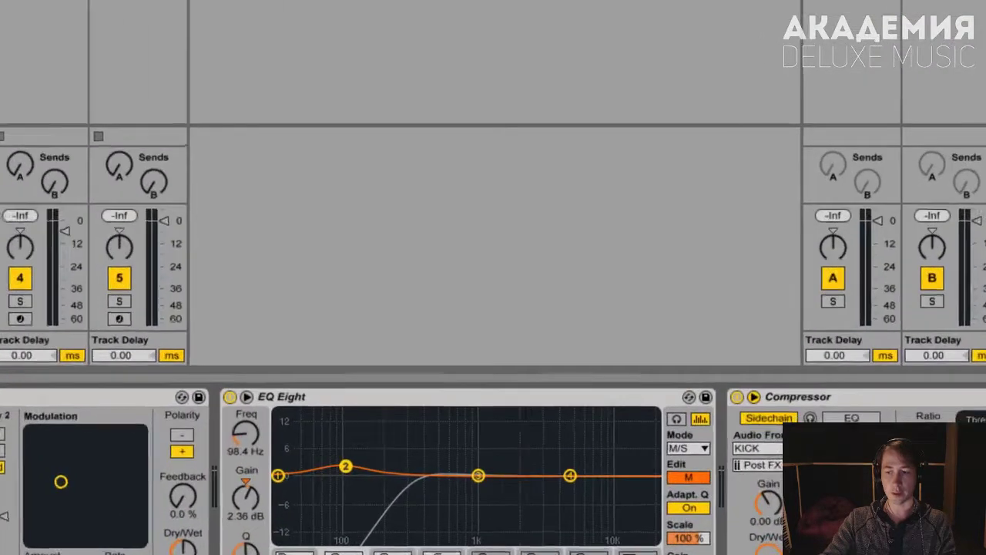
left_click(798, 473)
left_click(765, 483)
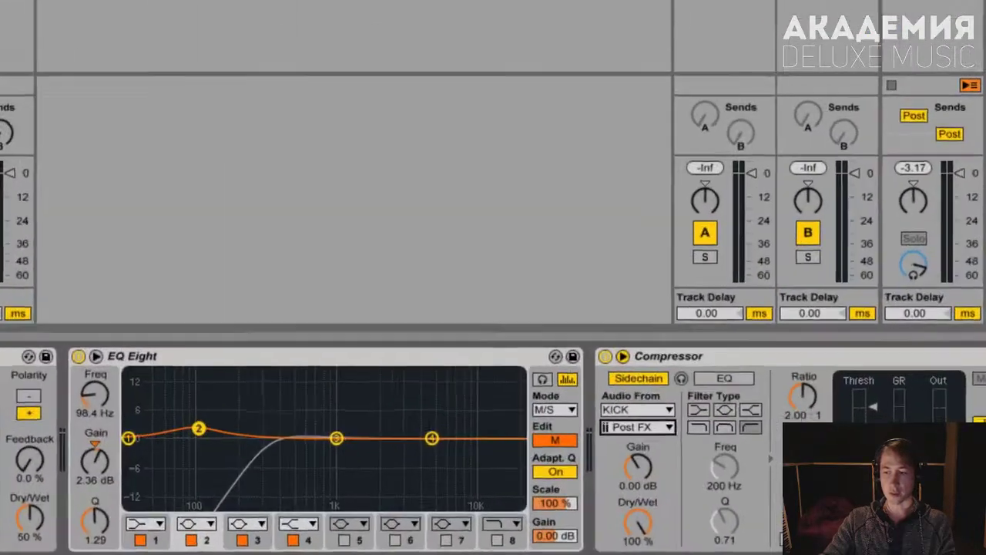
- While playing kick and bass, lower the bass Compressor's threshold to -inf dB and raise its ratio to 9:1
key("space")
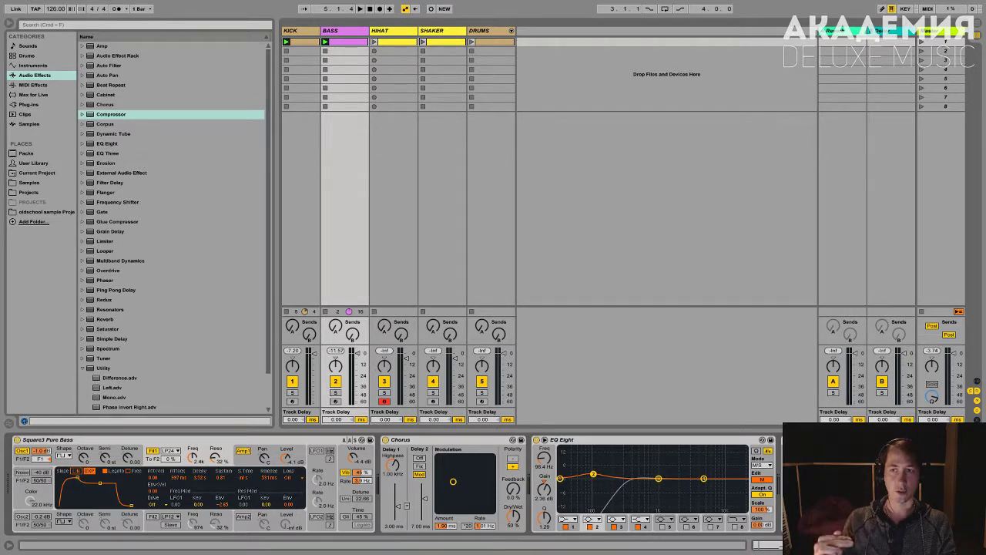
key("space")
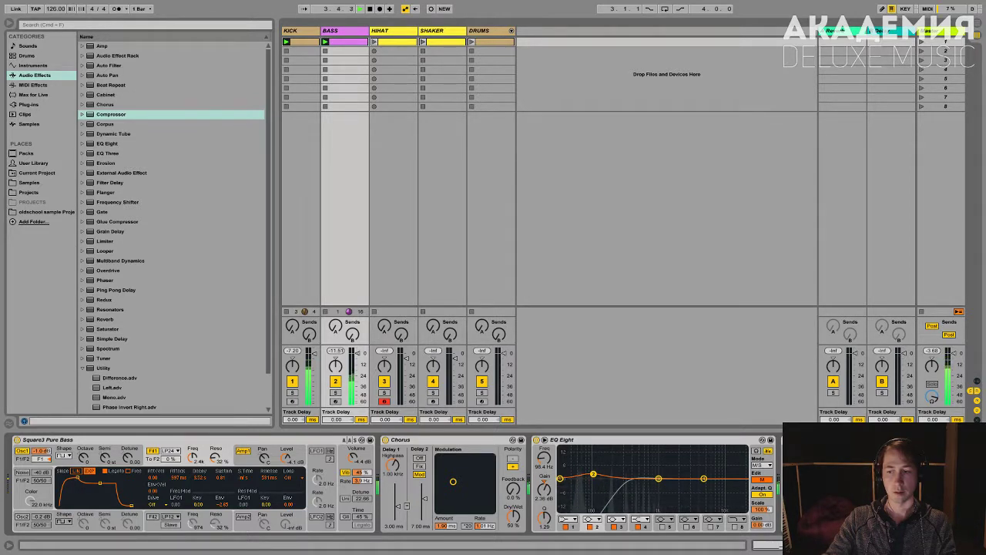
scroll(393, 483, "right", 1)
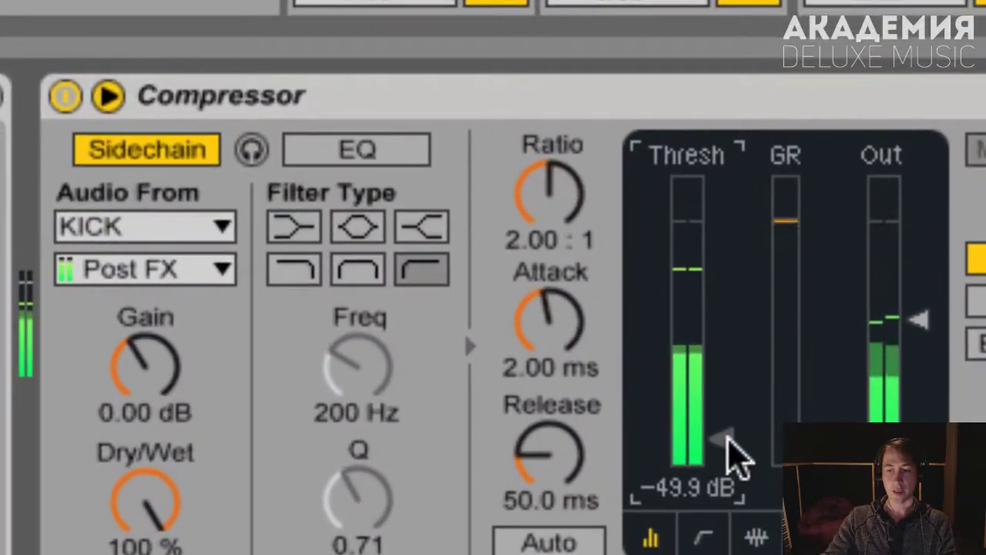
left_click_drag(731, 455, 731, 493)
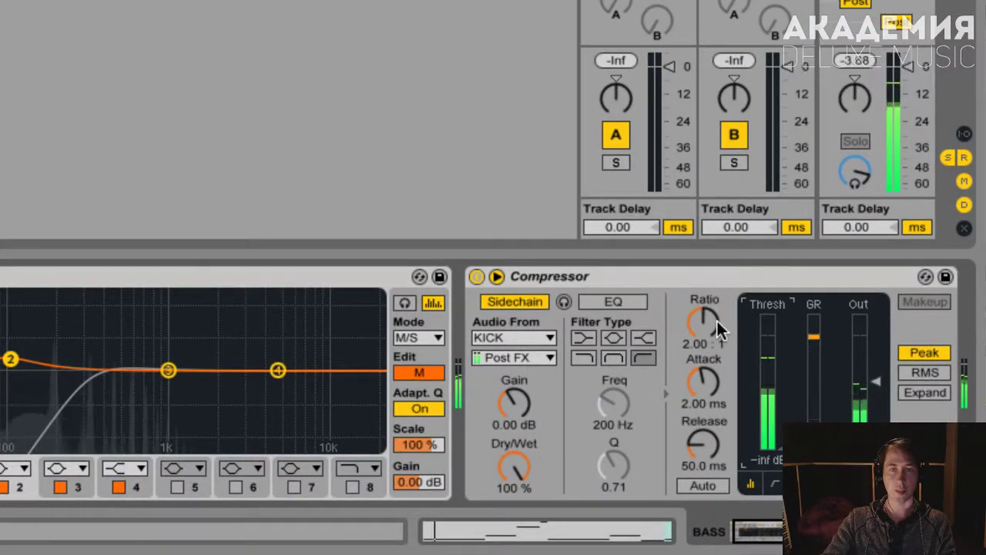
left_click_drag(700, 325, 700, 256)
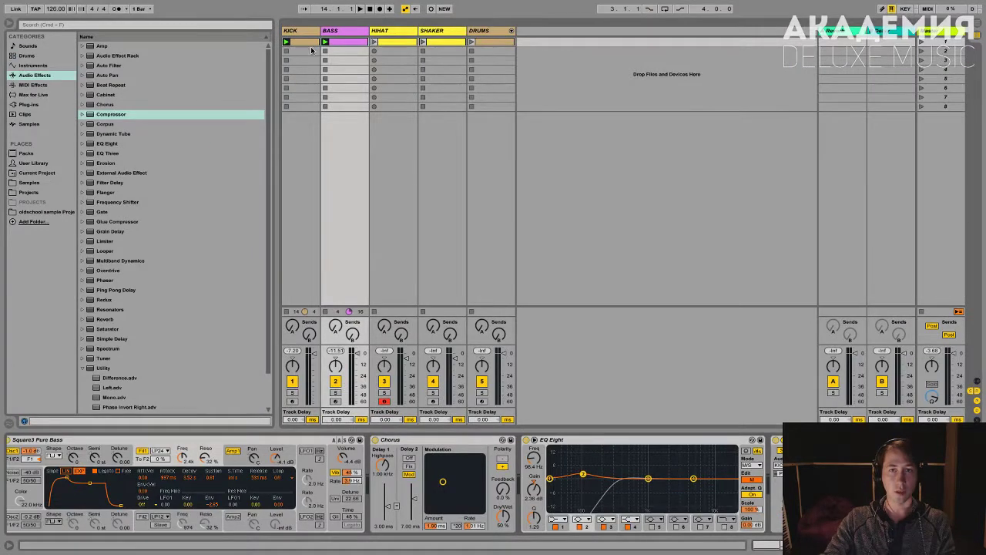
- Examine the notes in the KICK clip and return to the kick's device chain
left_click(311, 45)
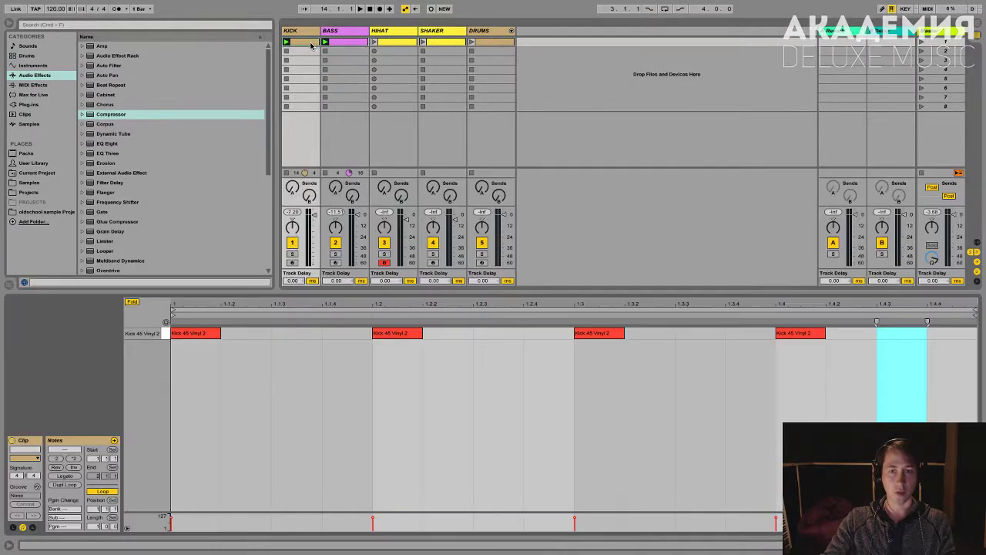
double_click(312, 28)
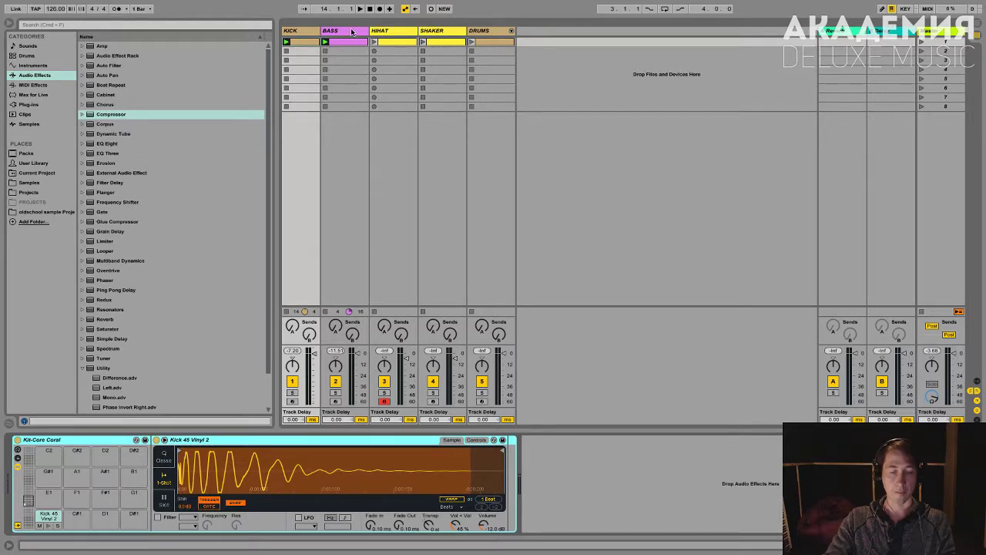
- Enable the sidechain EQ in the bass Compressor and audition the filtered kick signal through sidechain listen during playback
left_click(351, 31)
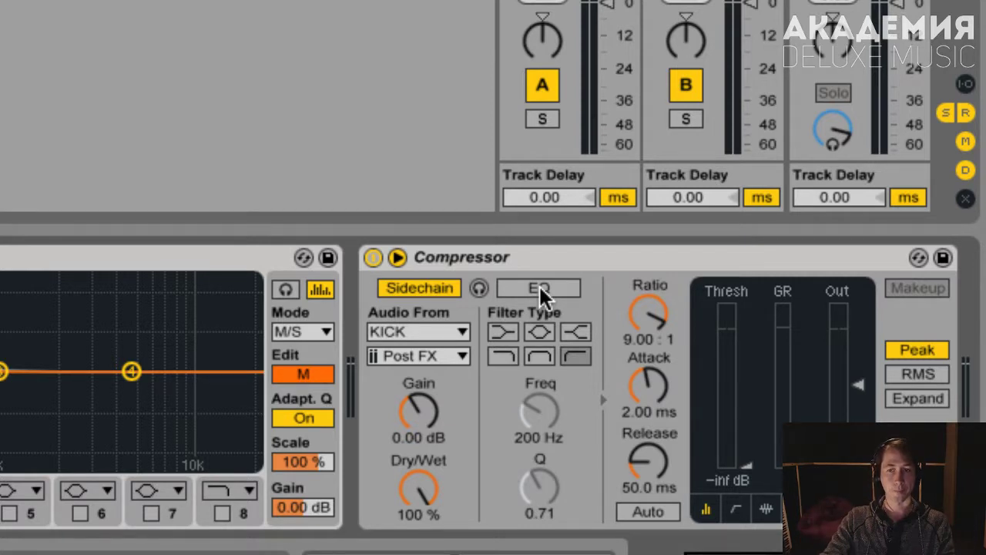
left_click(559, 289)
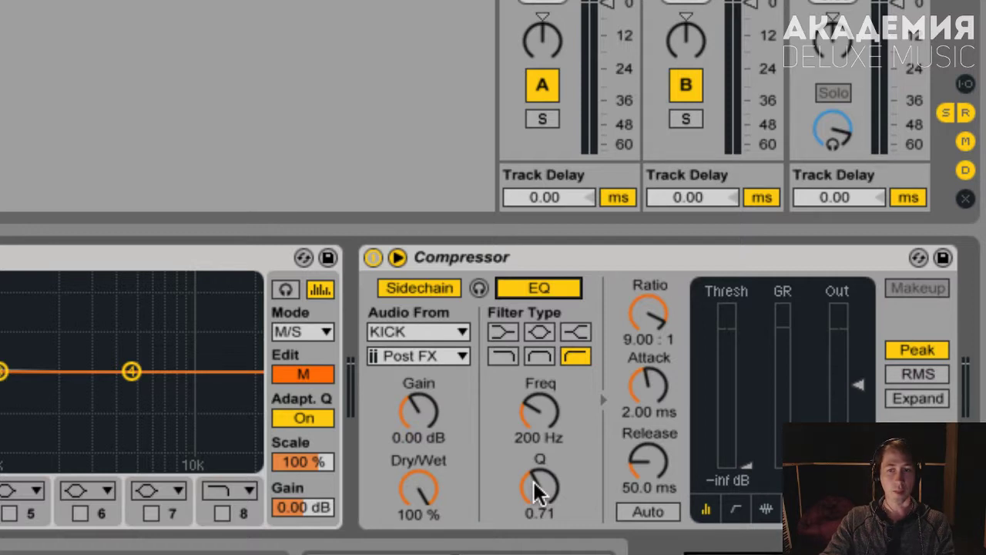
left_click(479, 287)
key("space")
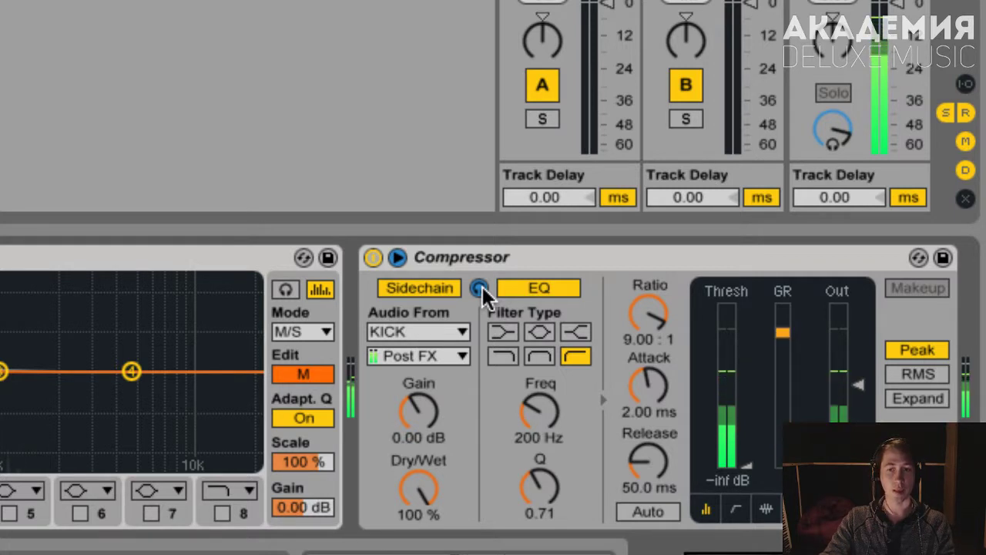
- Toggle the compressor's sidechain listening off and on, and briefly play back the KICK trigger signal to audition it
left_click(481, 290)
left_click(480, 288)
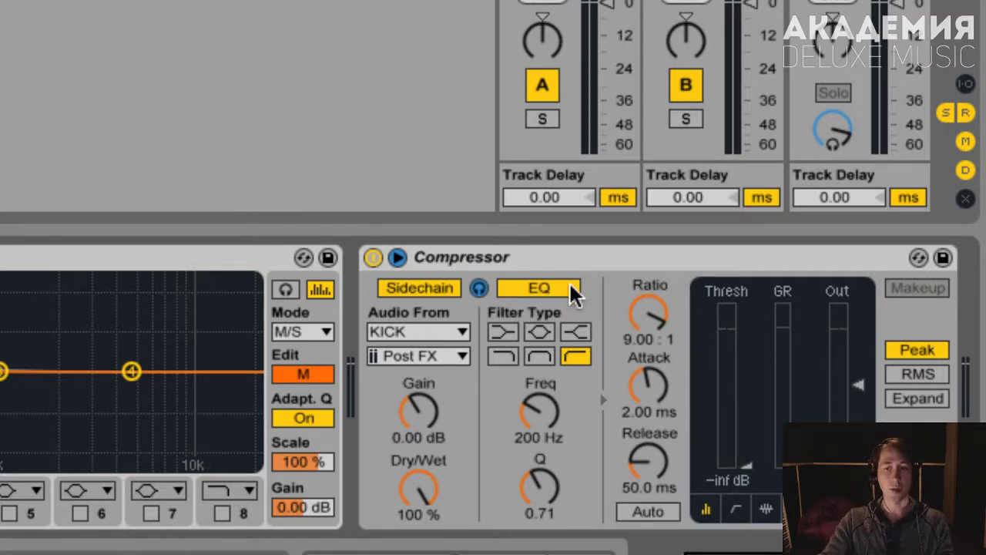
scroll(554, 330, "right", 1)
key("space")
key("space")
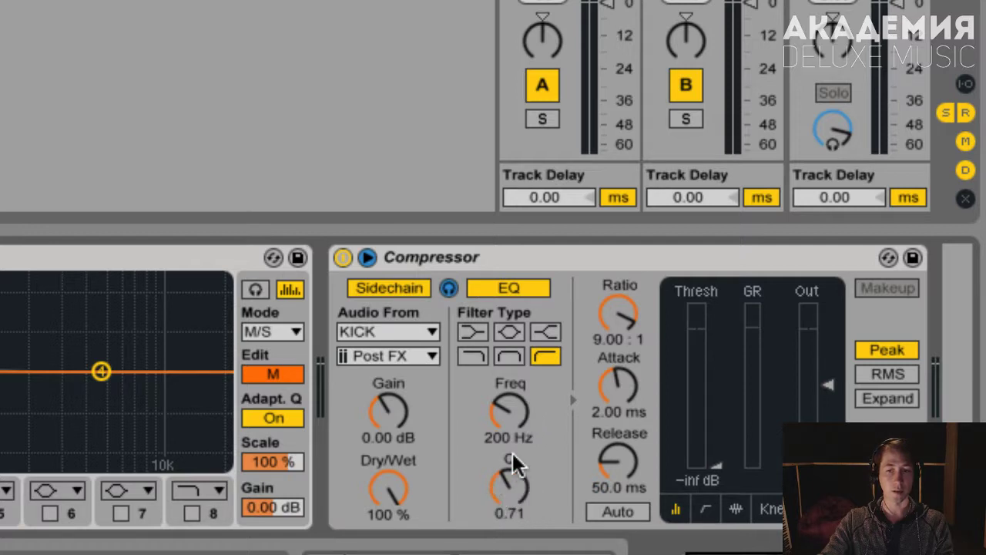
- Tune the compressor's sidechain high-pass filter to 153 Hz with a Q of 1.32 during playback, and switch off sidechain listening
key("space")
left_click_drag(507, 407, 506, 432)
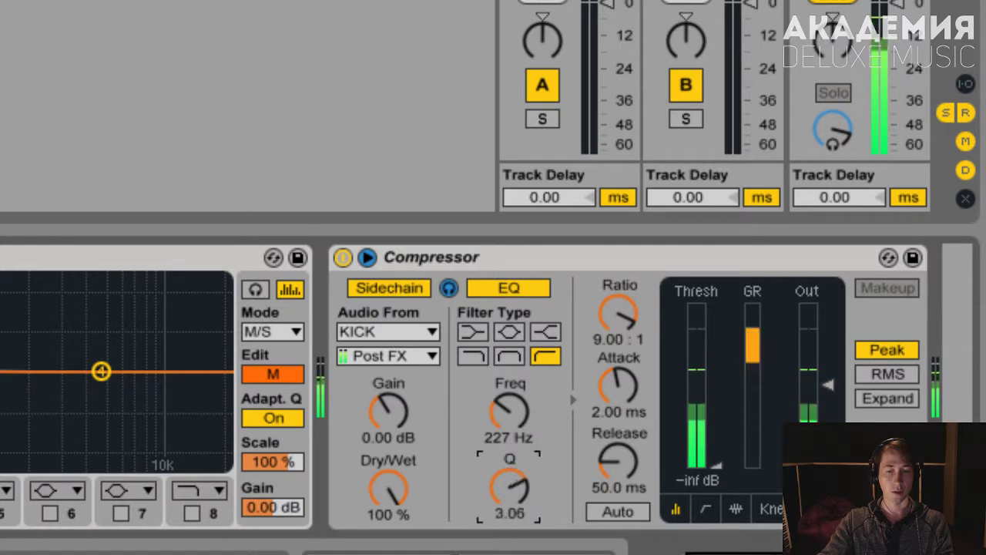
left_click_drag(509, 485, 509, 463)
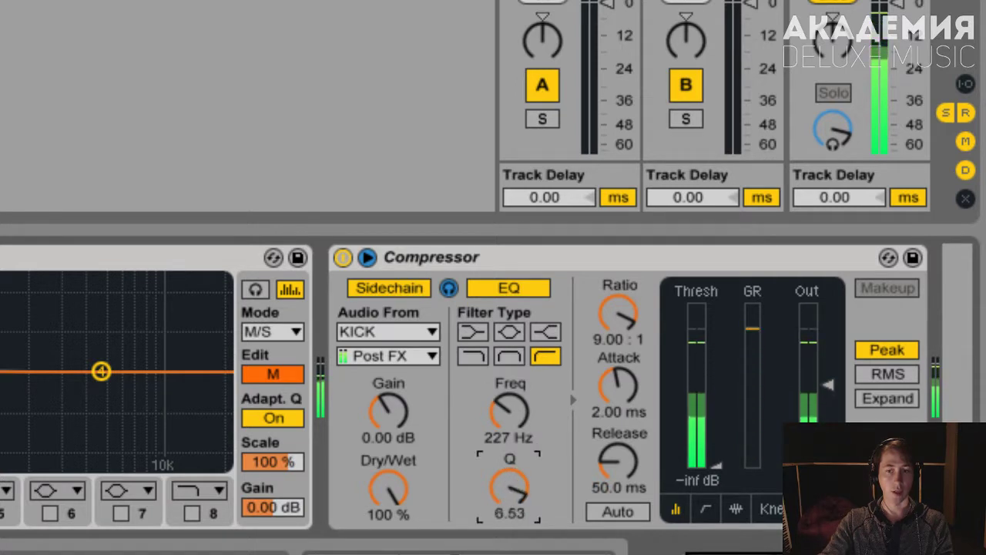
left_click_drag(509, 485, 509, 508)
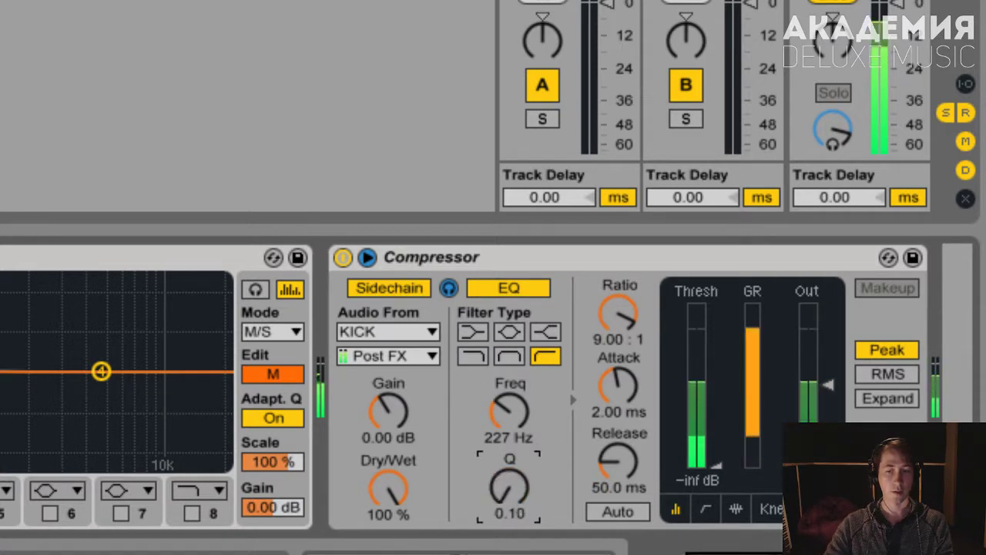
left_click_drag(510, 485, 509, 474)
mouse_move(508, 415)
left_mouse_down()
mouse_move(508, 397)
mouse_move(508, 436)
mouse_move(508, 425)
left_mouse_up()
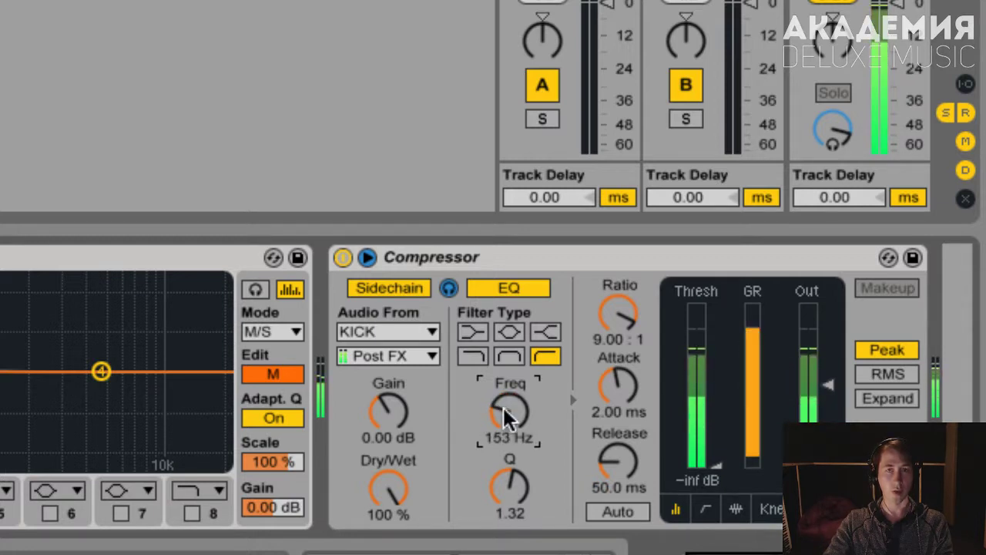
left_click(447, 289)
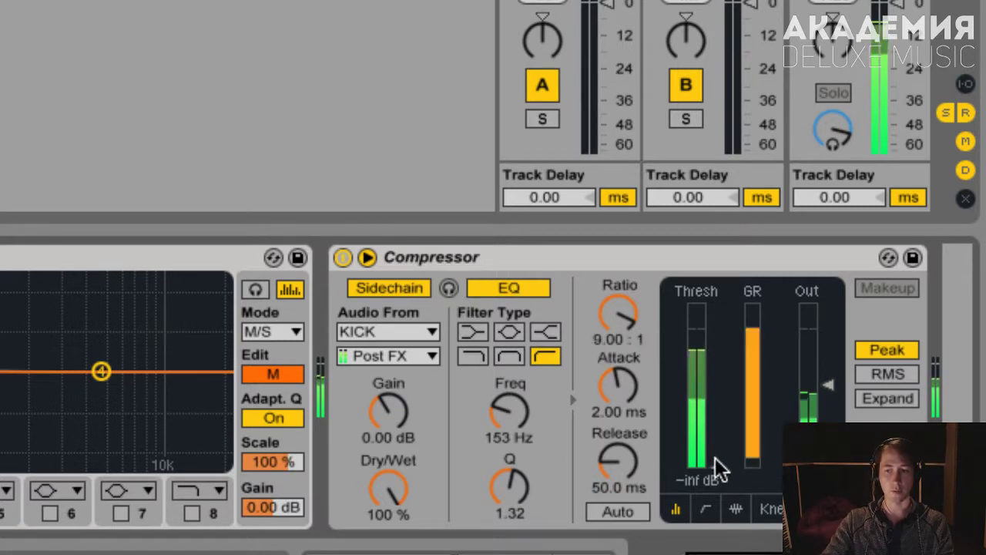
- Set the compressor's ratio to inf : 1 and threshold to -49.9 dB, and raise the bass synth's filter frequency to 3.6 kHz
left_click_drag(715, 466, 712, 429)
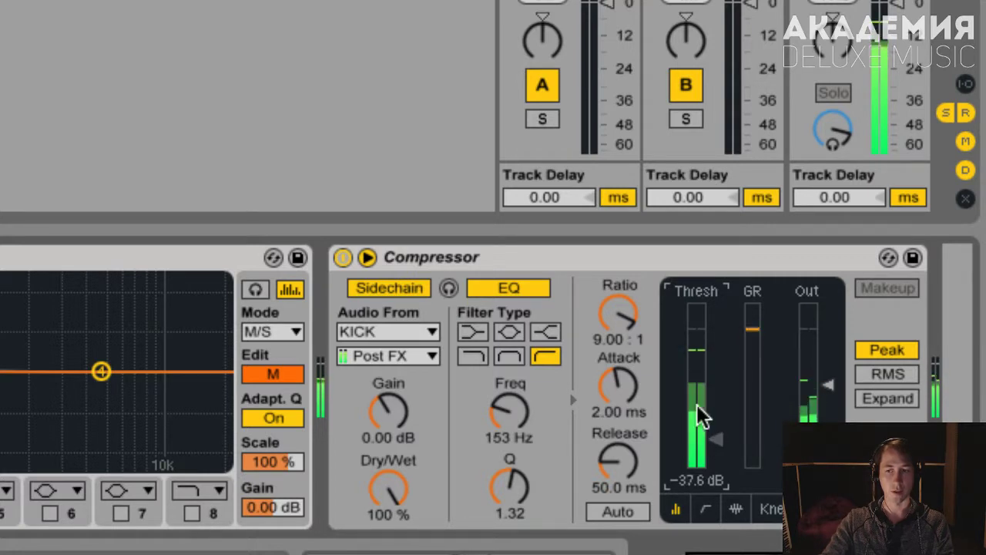
left_click_drag(624, 325, 618, 315)
mouse_move(715, 438)
left_mouse_down()
mouse_move(715, 419)
mouse_move(715, 457)
left_mouse_up()
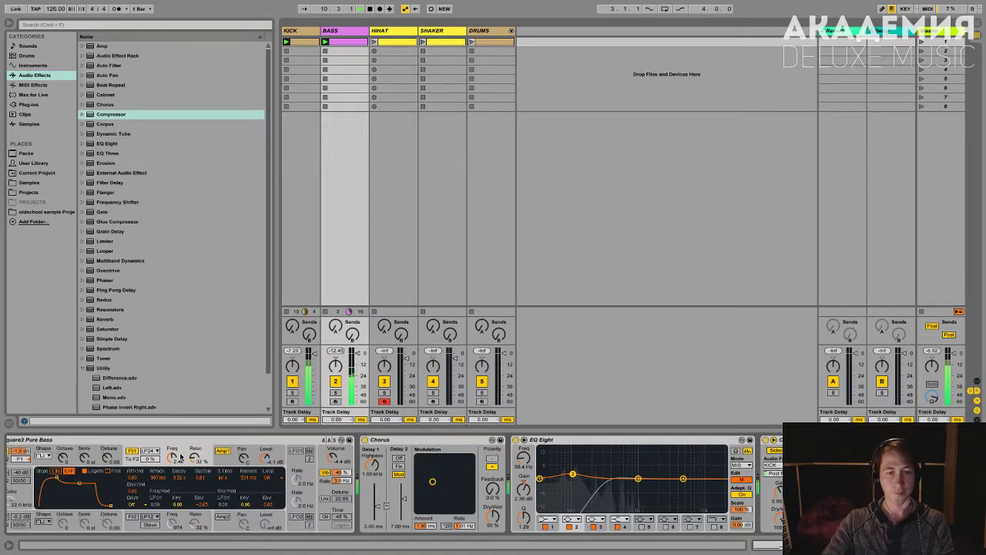
left_click_drag(171, 455, 171, 447)
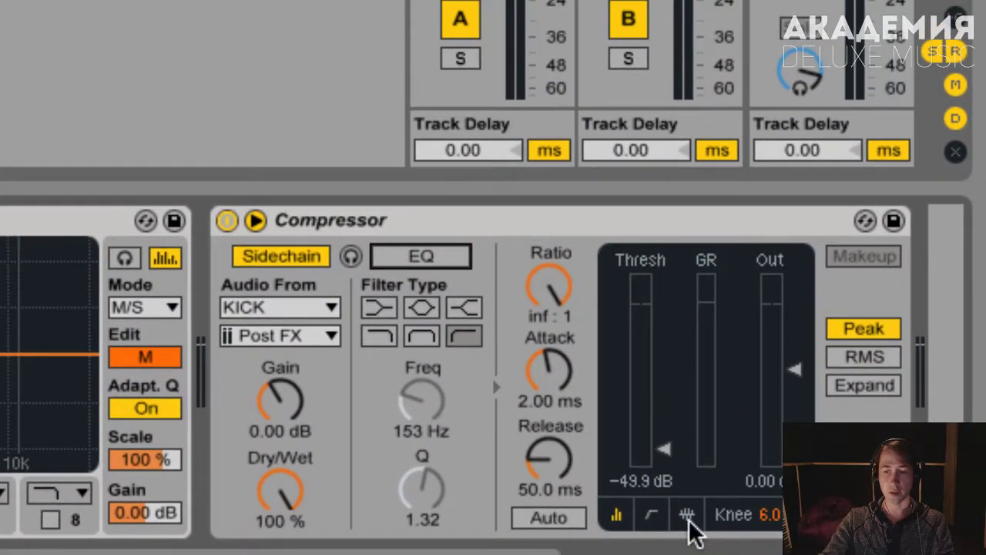
- Go through the compressor's display modes and leave it on the activity view with the gain reduction curve
left_click(702, 518)
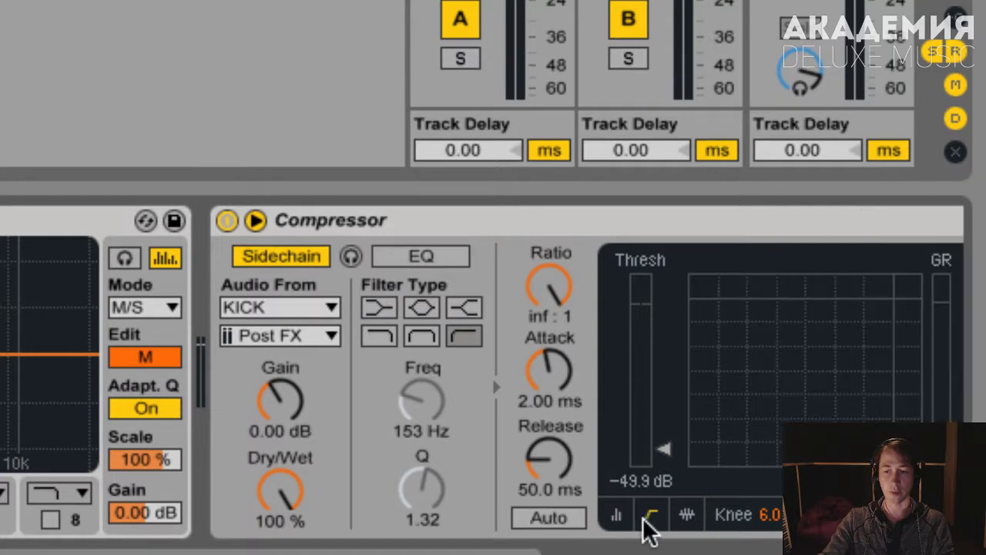
left_click(684, 515)
left_click(655, 518)
left_click(620, 518)
left_click(651, 518)
left_click(687, 516)
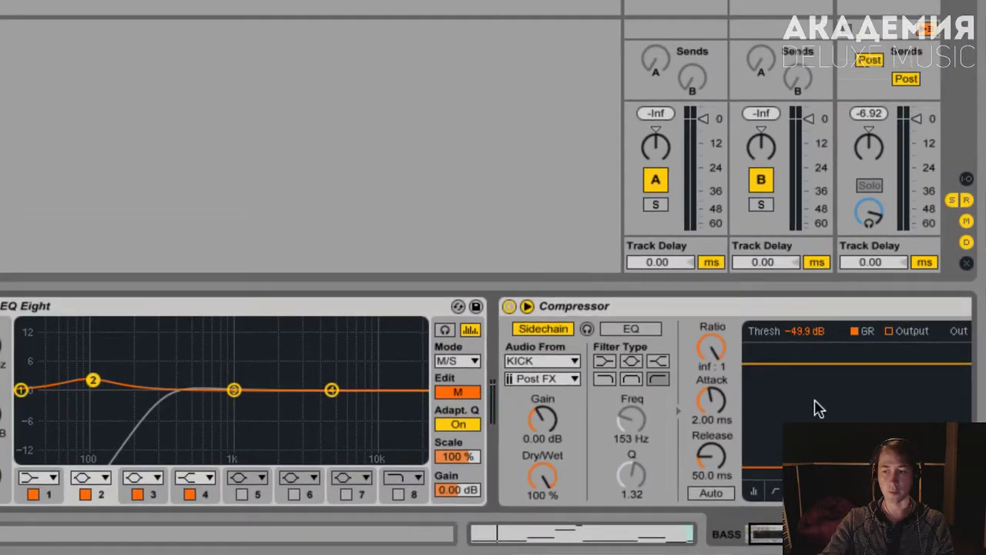
scroll(889, 395, "right", 5)
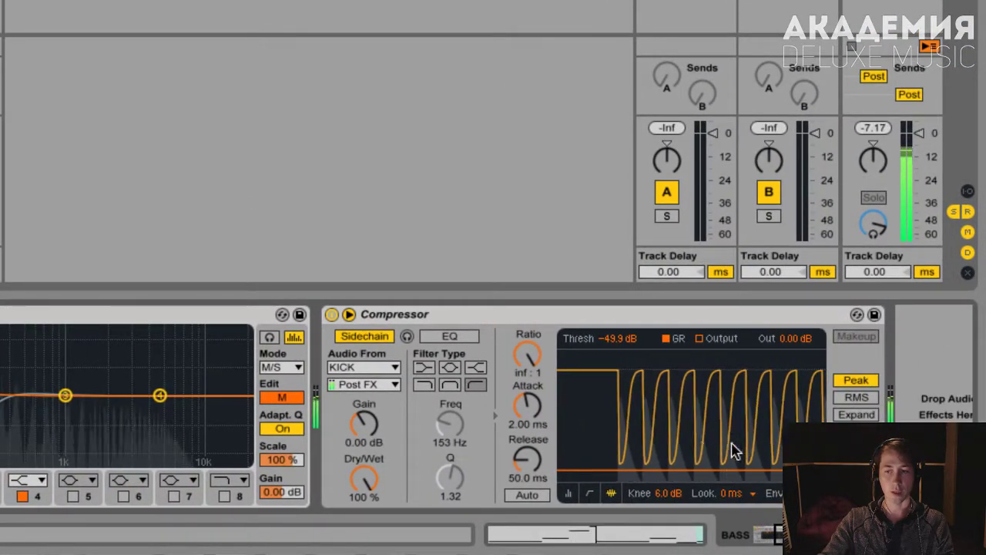
- Compare the ducking with the sidechain EQ on and off, leave the EQ on, and set the compressor's threshold to -42.3 dB
left_click(450, 337)
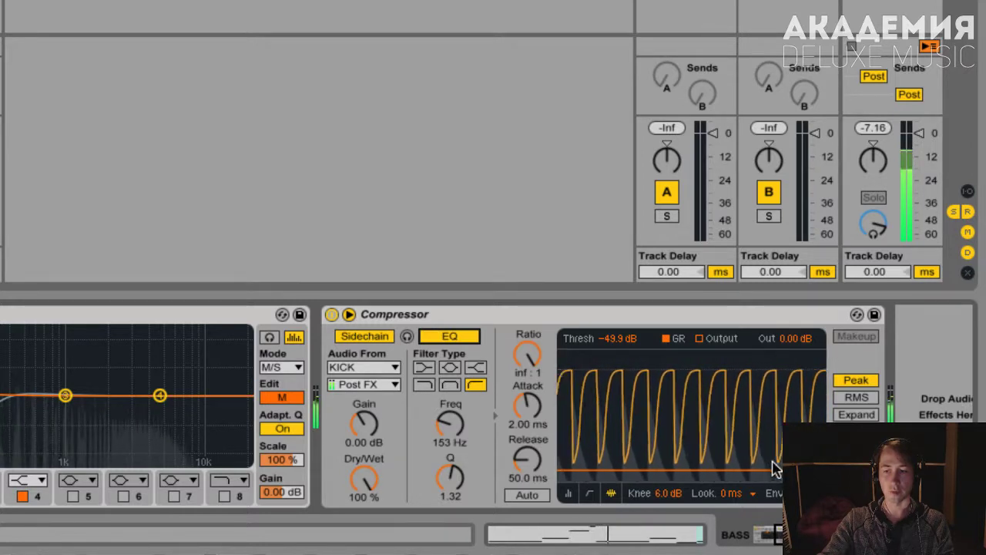
left_click(444, 339)
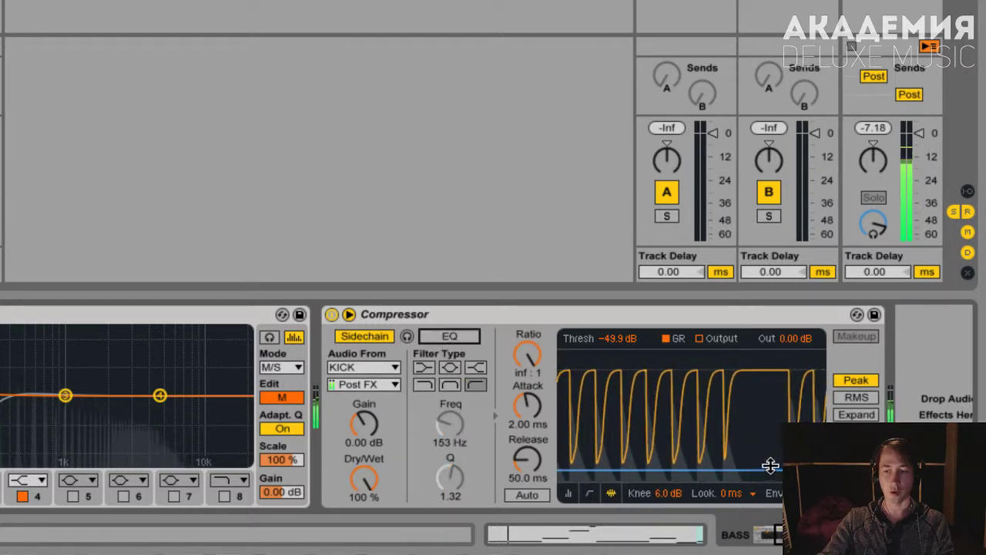
left_click(461, 337)
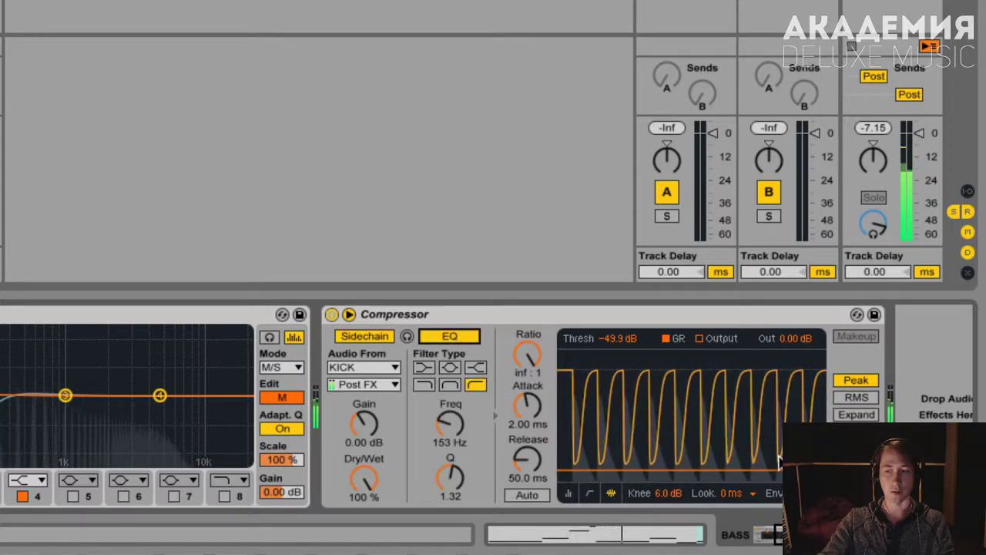
left_click_drag(527, 355, 527, 367)
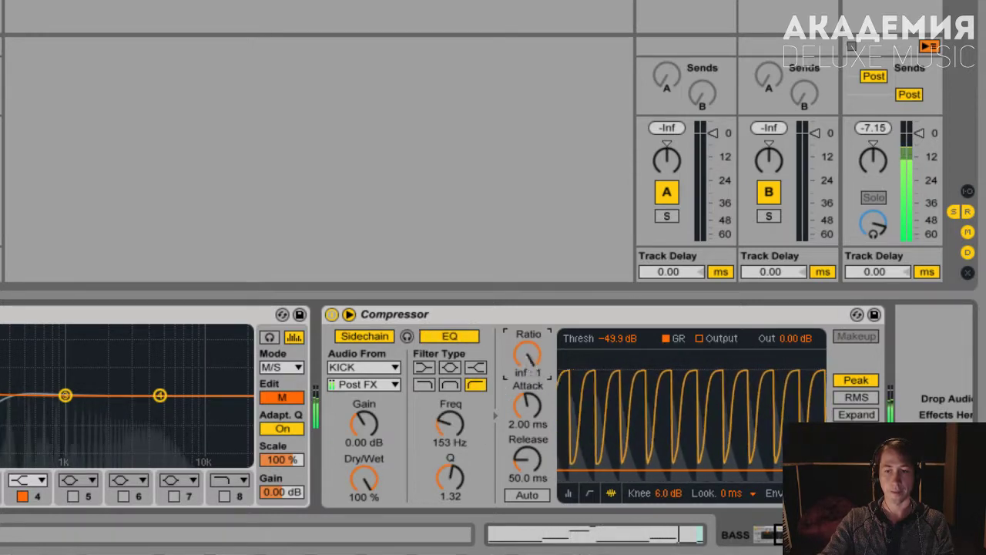
mouse_move(613, 338)
left_mouse_down()
mouse_move(613, 315)
mouse_move(613, 342)
left_mouse_up()
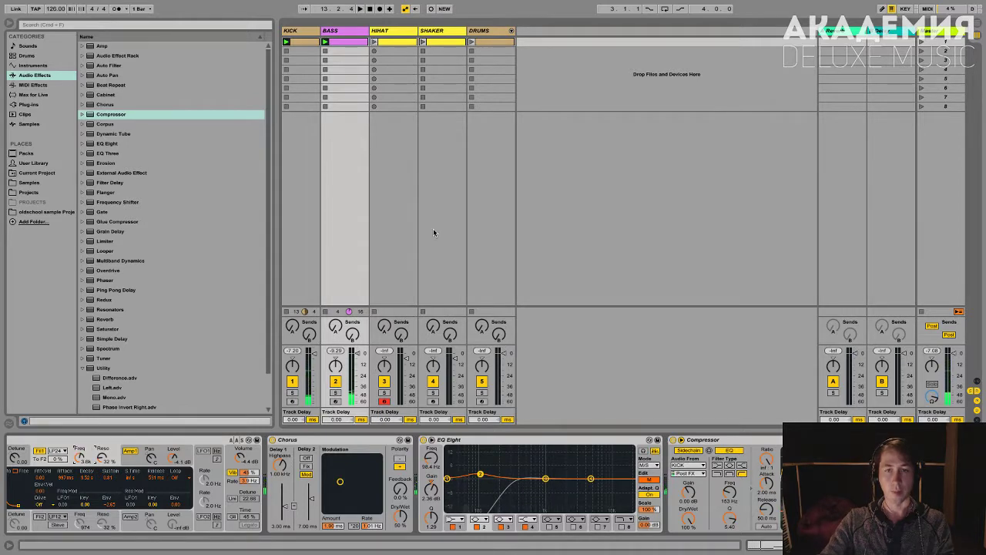
- Launch the clips of the first scene and disarm recording on the HIHAT track
left_click(392, 31)
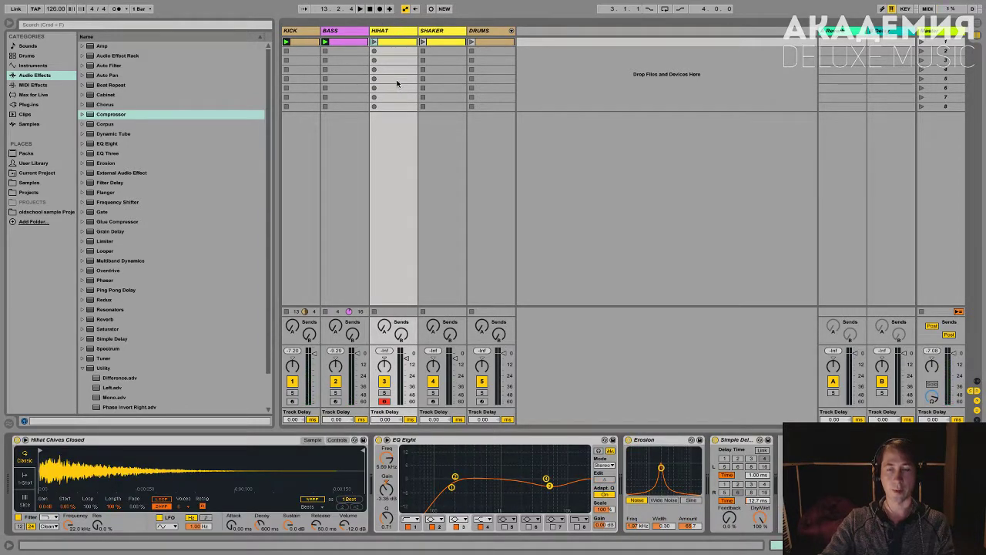
left_click(922, 41)
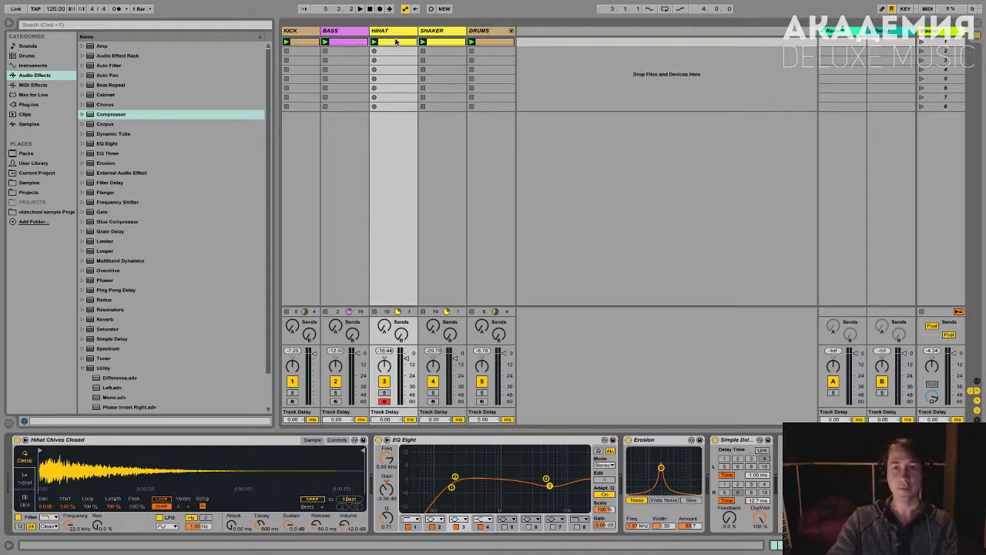
left_click(386, 401)
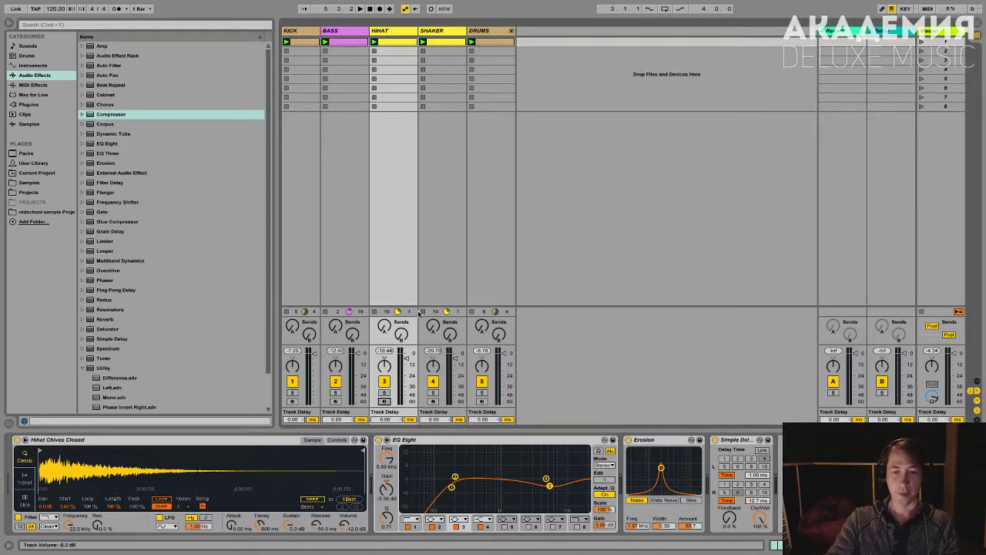
- Add an Auto Filter to the BASS track's device chain, before the compressor
left_click(333, 31)
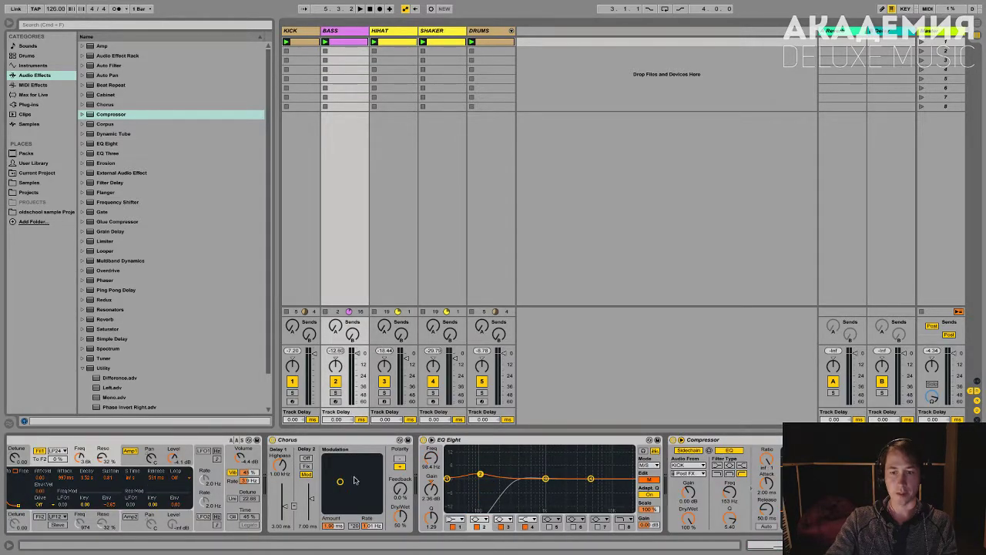
scroll(355, 481, "up", 3)
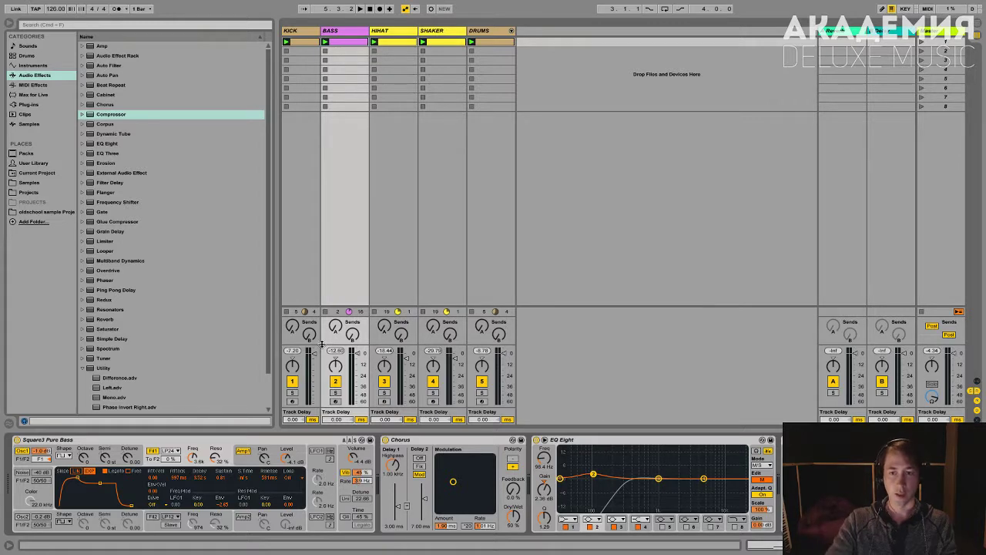
mouse_move(368, 31)
left_mouse_down()
mouse_move(359, 32)
mouse_move(368, 31)
left_mouse_up()
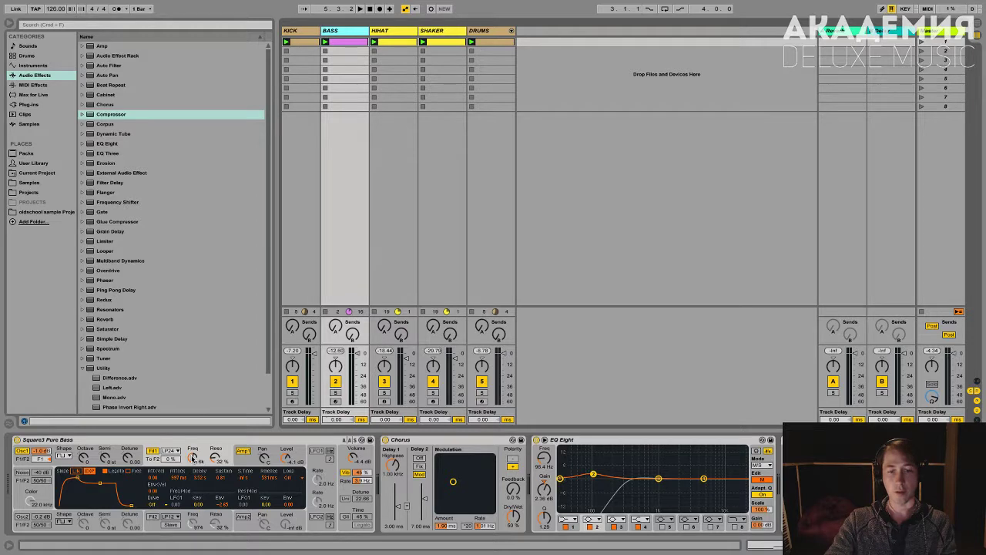
left_click(101, 68)
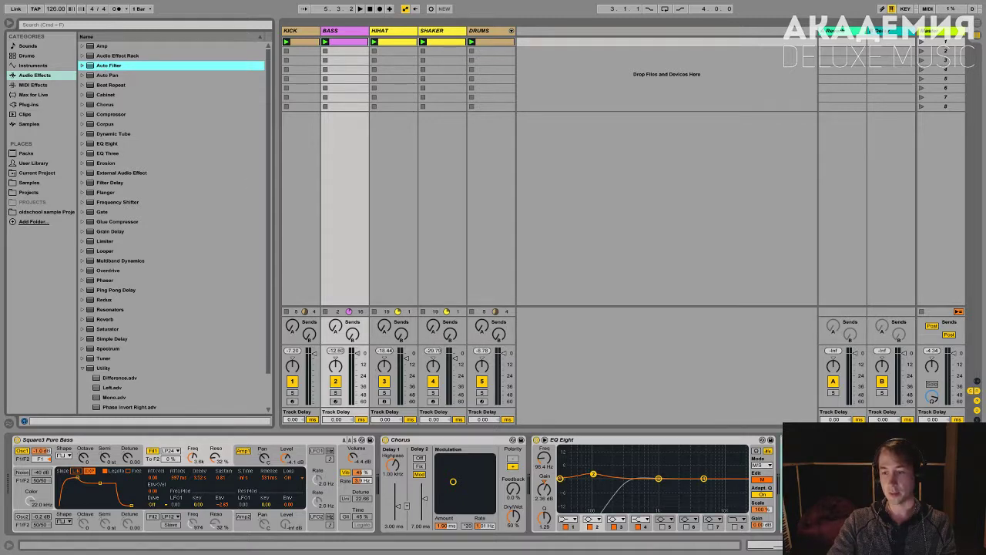
left_click_drag(102, 68, 399, 453)
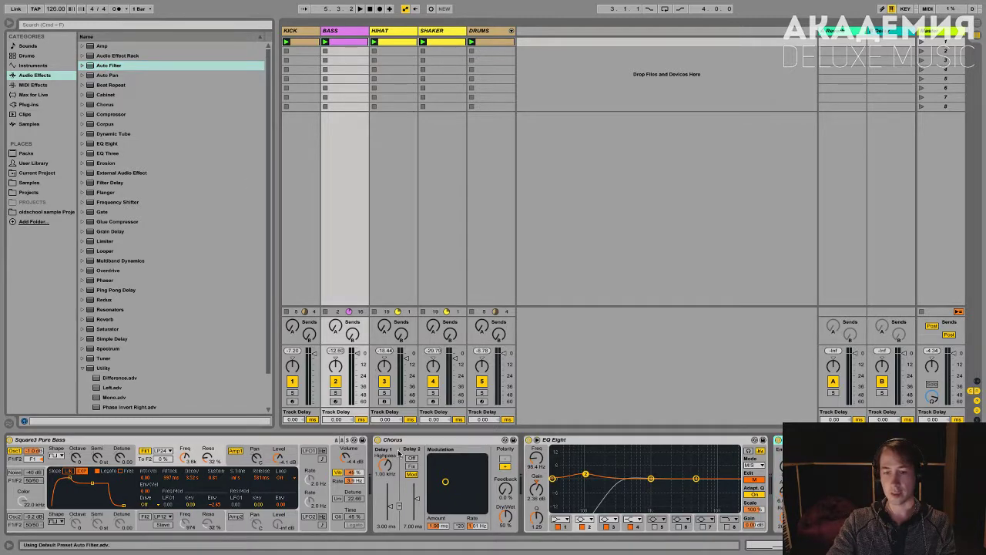
- Move EQ Eight ahead of Chorus in the BASS track's device chain
left_click(555, 452)
left_click_drag(389, 454, 390, 449)
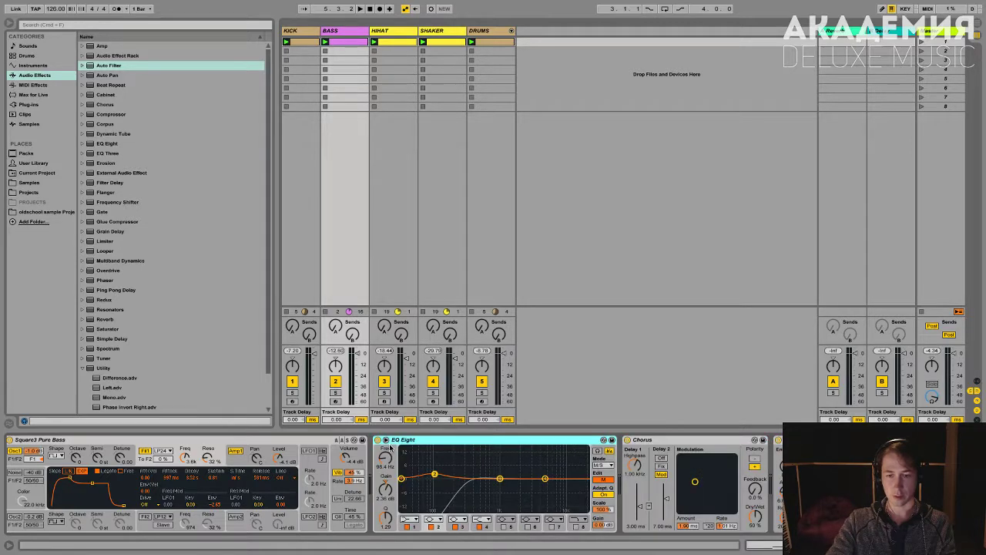
scroll(768, 472, "right", 4)
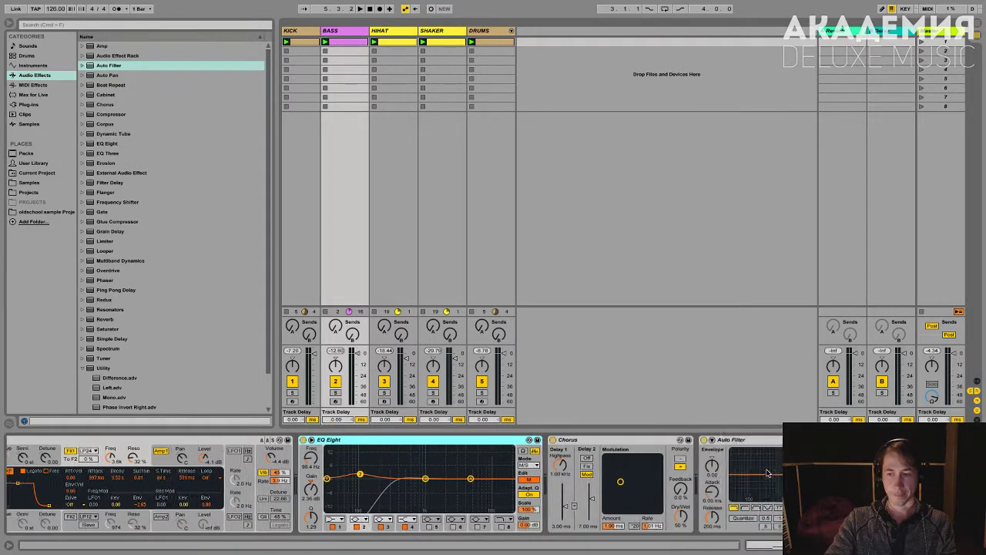
scroll(768, 472, "right", 2)
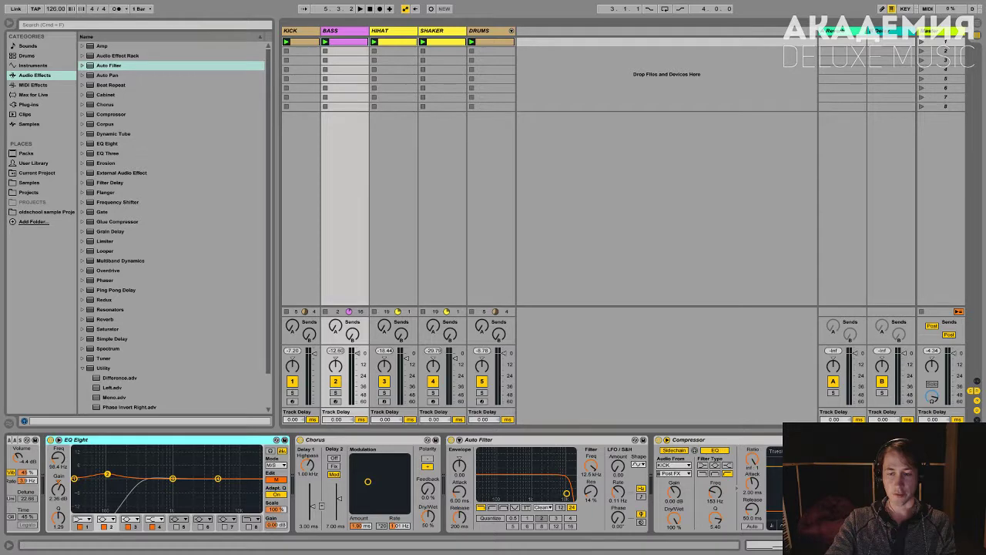
- Open the bass synth's first filter fully to 22.0 kHz and solo the BASS track
scroll(625, 472, "left", 4)
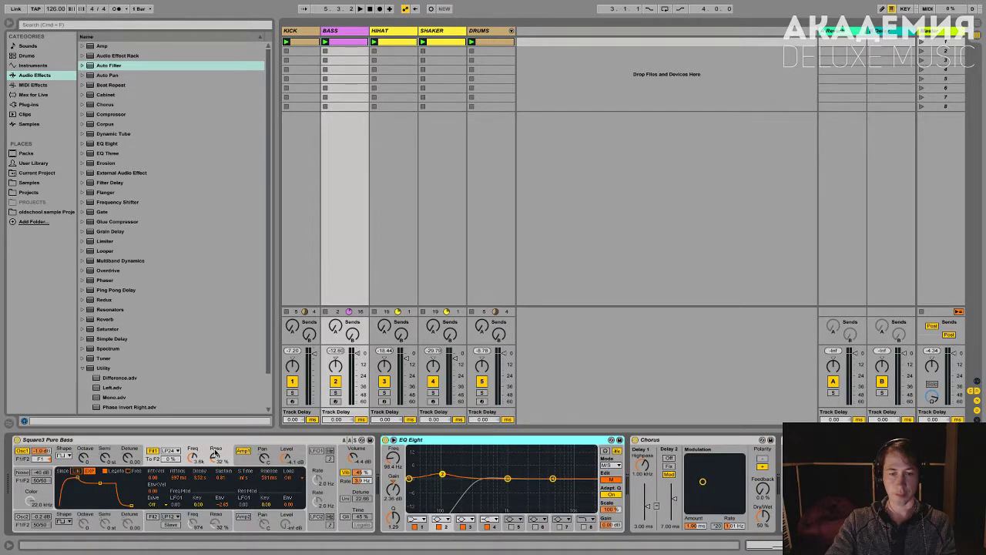
left_click(192, 458)
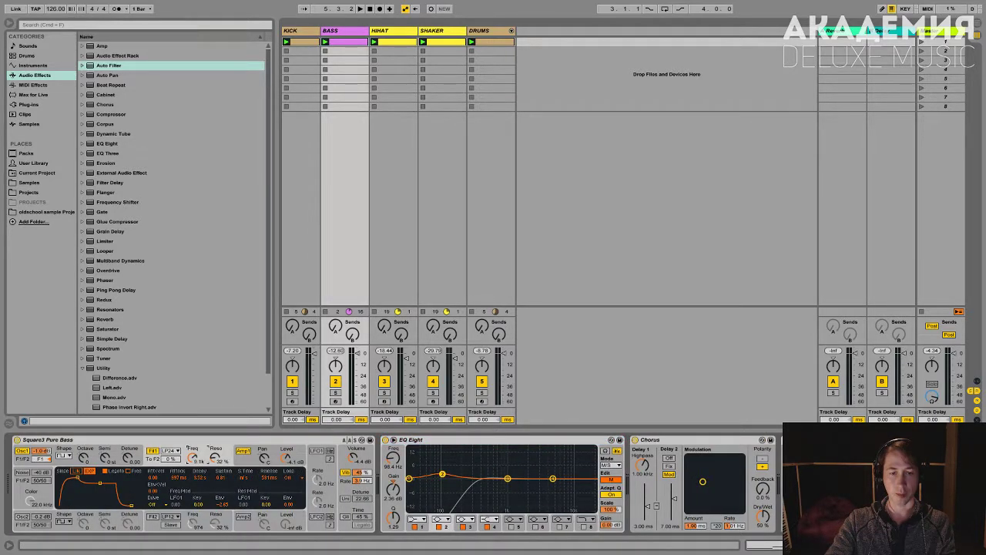
left_click(335, 393)
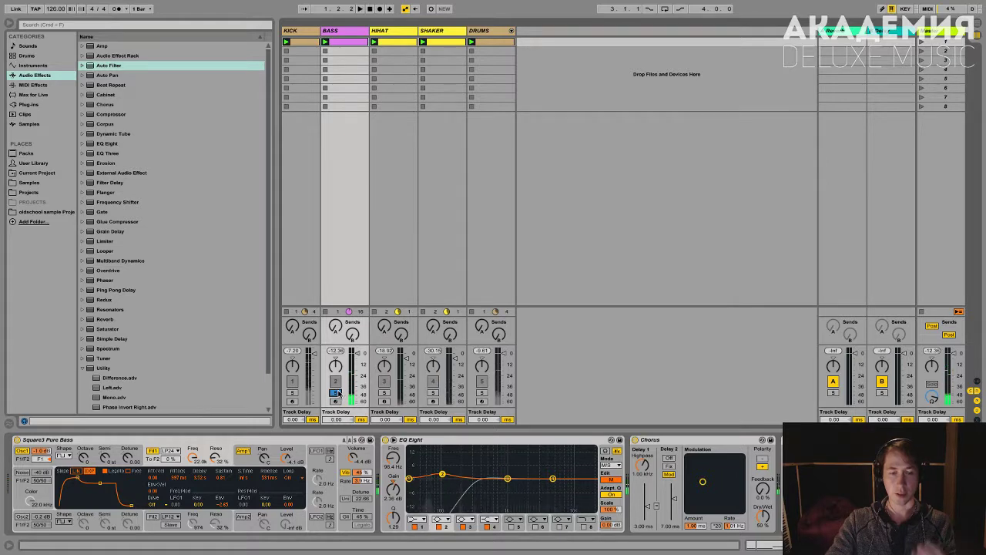
- Set the Auto Filter's low-pass frequency to about 392 Hz and its resonance to 40 %
scroll(520, 493, "right", 5)
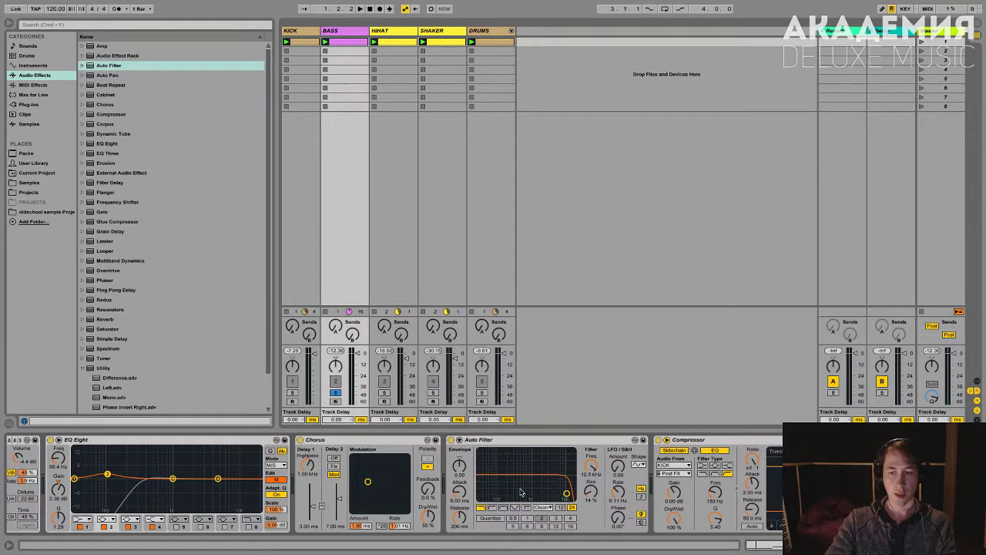
left_click_drag(567, 493, 573, 494)
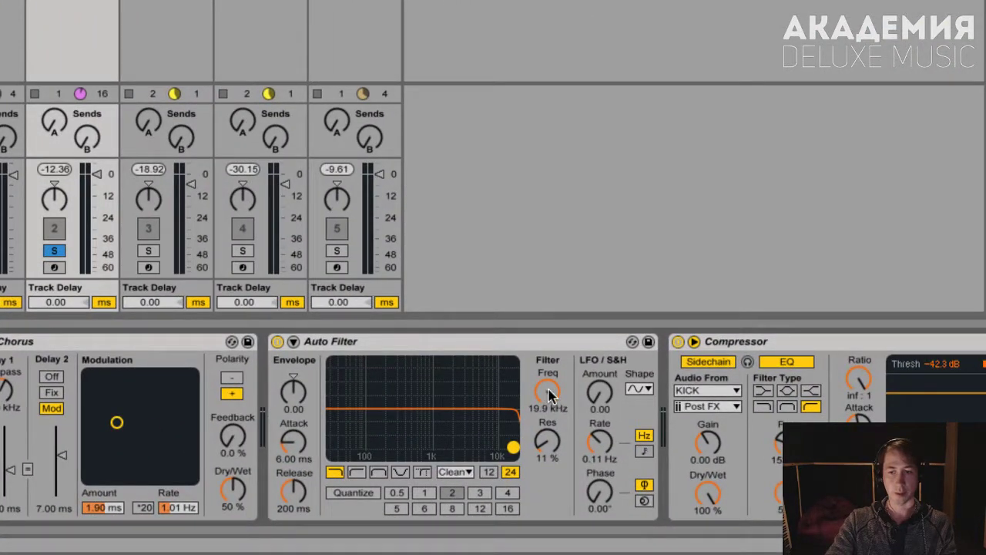
left_click_drag(547, 391, 546, 419)
left_click(546, 440)
left_click_drag(548, 444, 548, 449)
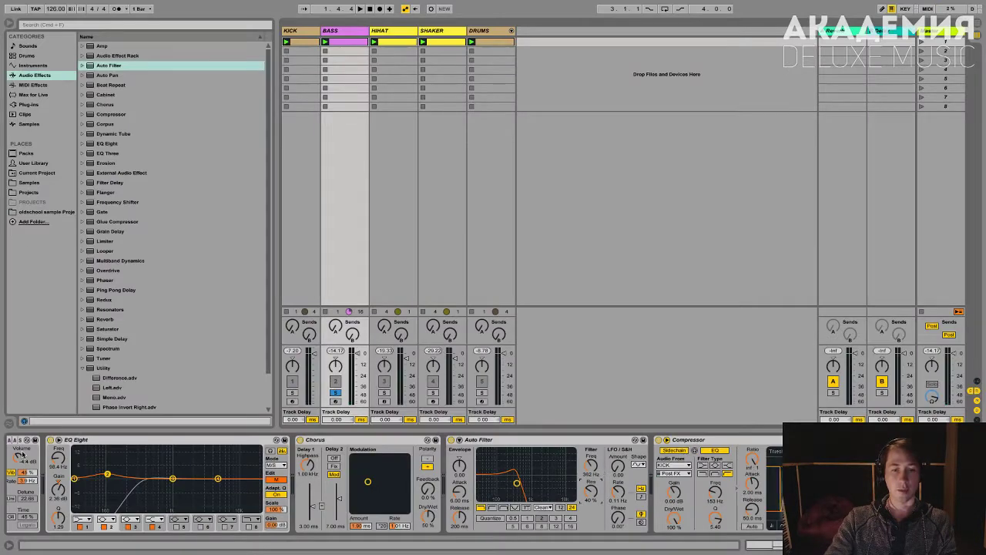
- Raise the Auto Filter's low-pass frequency on the BASS track to about 1.35 kHz
scroll(73, 484, "left", 5)
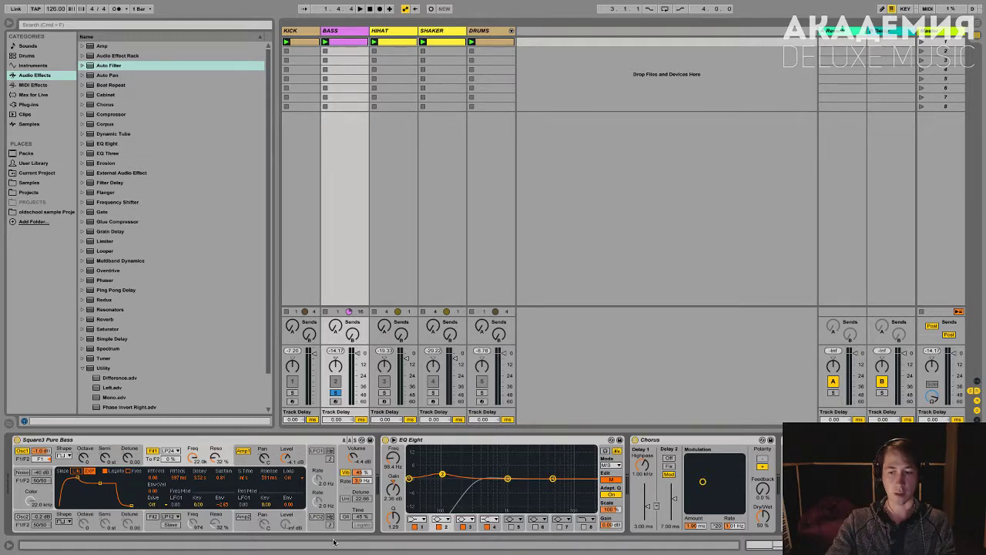
scroll(763, 497, "right", 5)
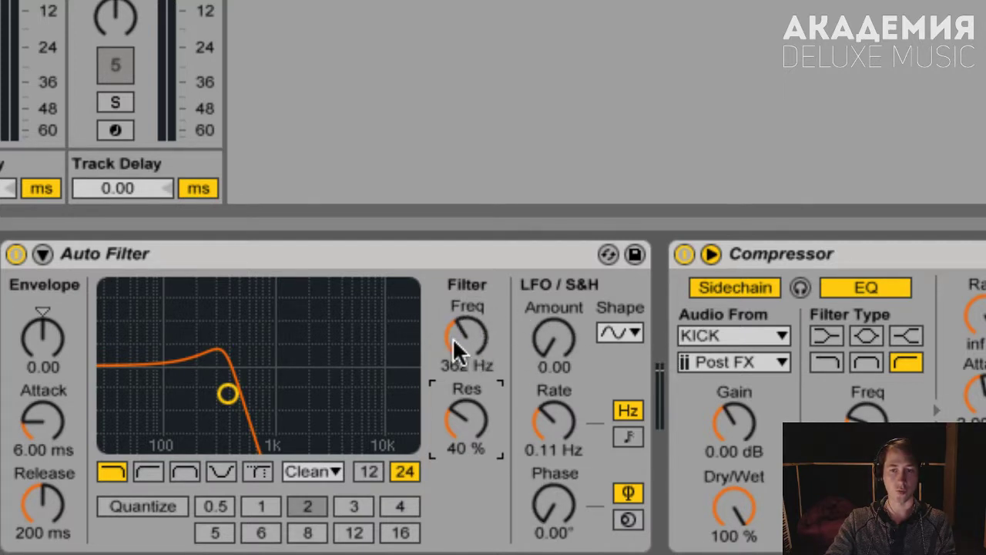
left_click_drag(468, 308, 469, 277)
left_click_drag(340, 394, 287, 394)
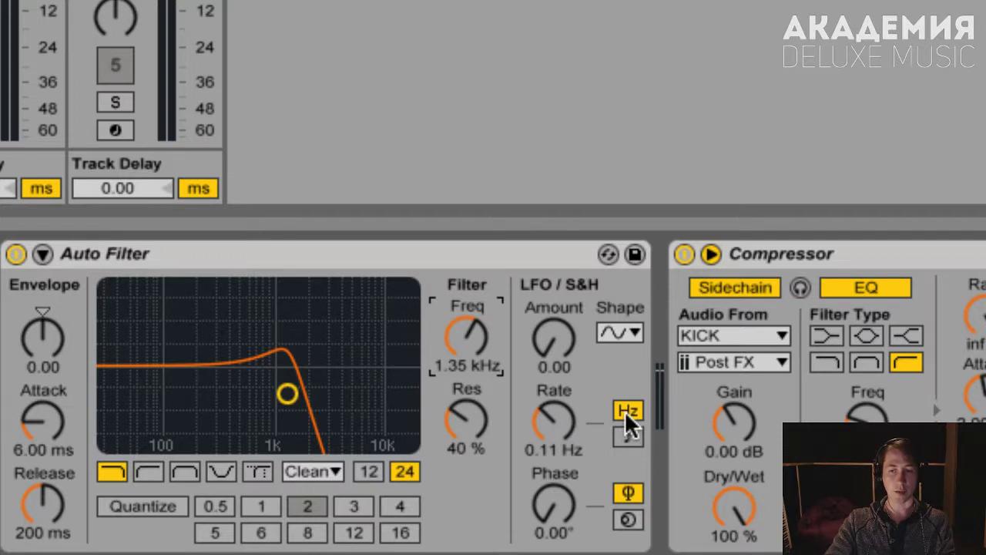
- Set the Auto Filter's LFO amount to 30.0 and its rate to about 2.99 Hz
left_click_drag(556, 344, 562, 347)
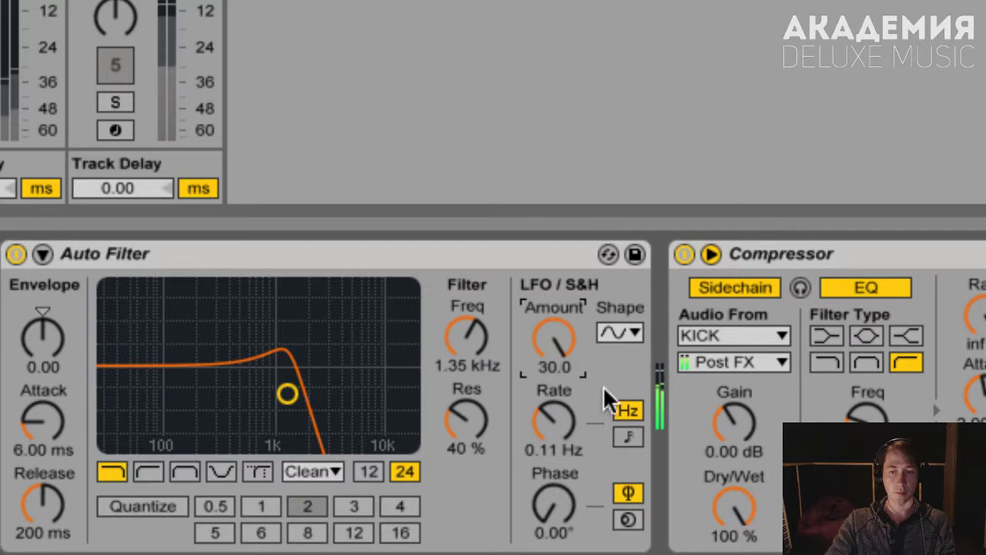
mouse_move(553, 420)
left_mouse_down()
mouse_move(553, 349)
mouse_move(551, 426)
left_mouse_up()
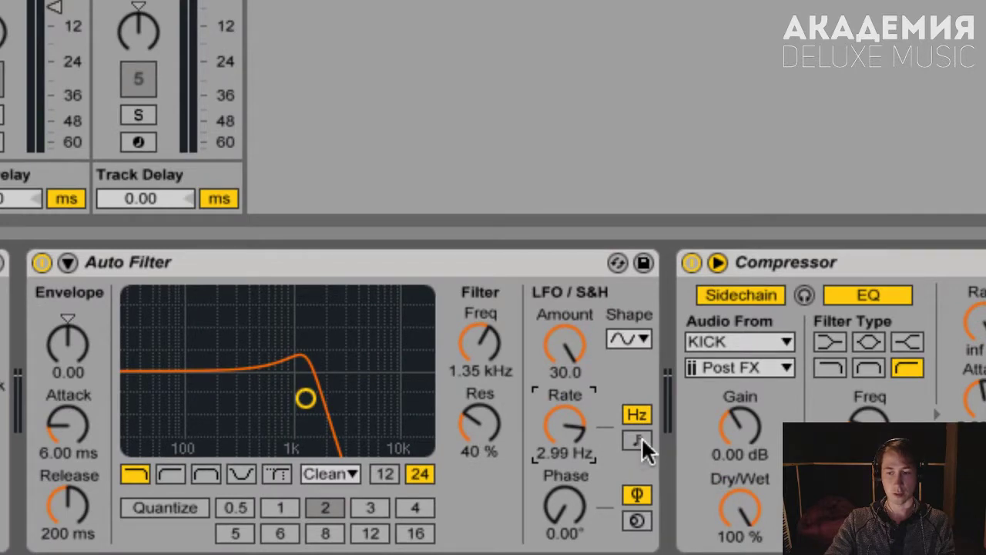
- Switch the Auto Filter's LFO rate to tempo sync, audition it with the loop playing and set it to 1/8
left_click(637, 439)
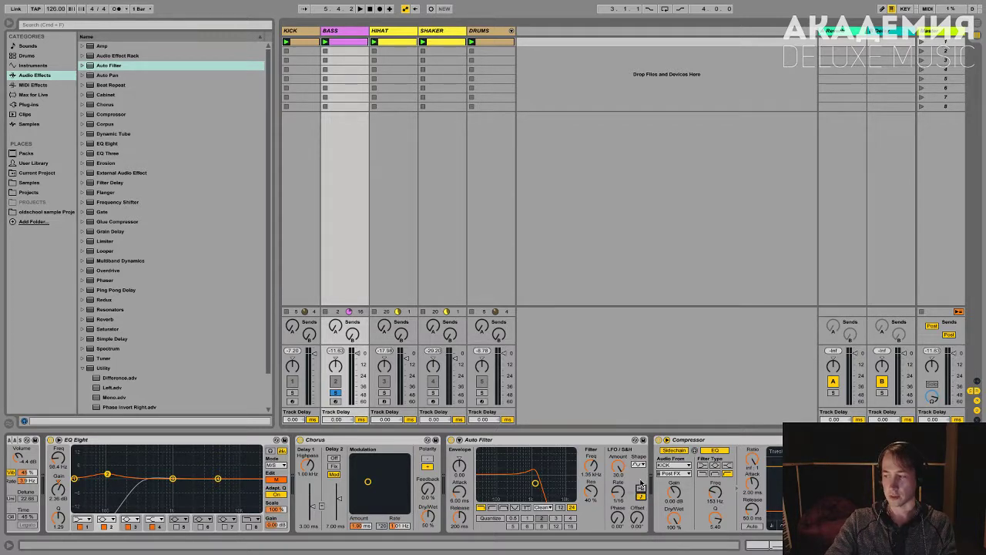
key("space")
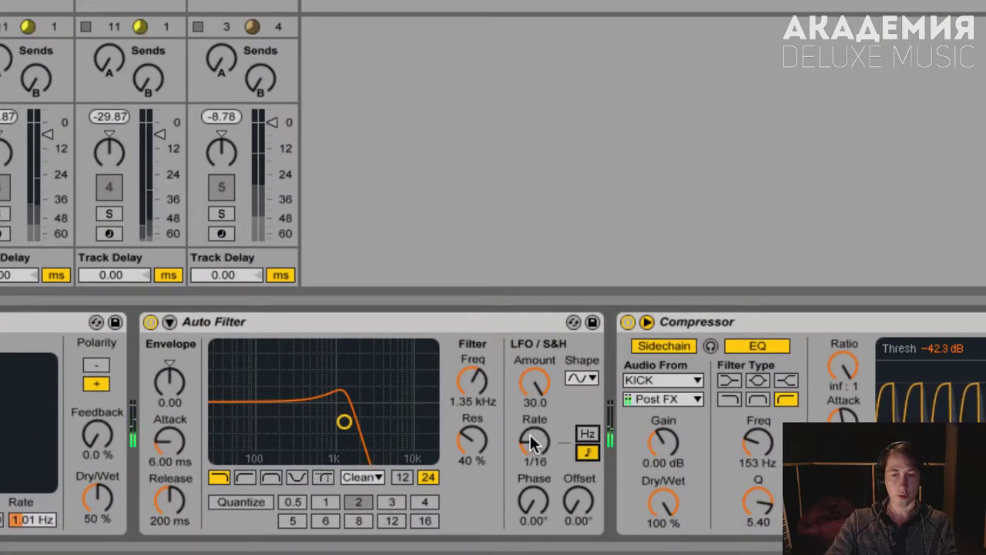
mouse_move(473, 380)
left_mouse_down()
mouse_move(473, 428)
mouse_move(473, 336)
mouse_move(472, 422)
mouse_move(473, 354)
mouse_move(477, 378)
left_mouse_up()
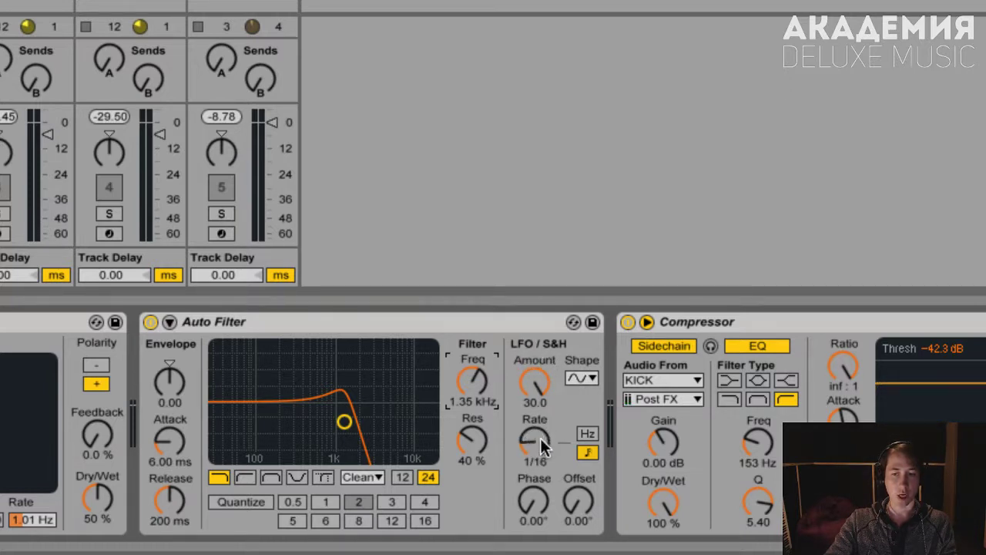
left_click_drag(540, 438, 533, 447)
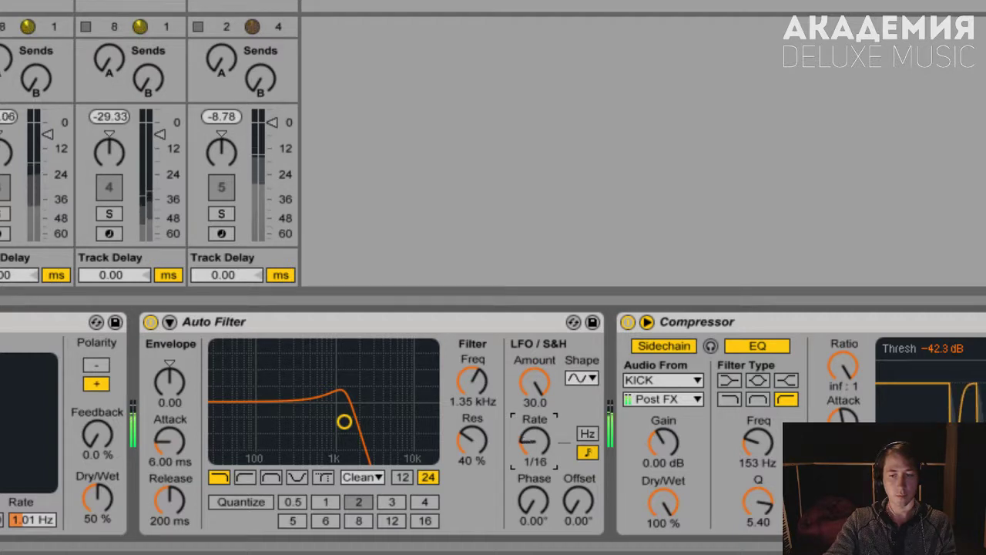
left_click_drag(534, 447, 534, 453)
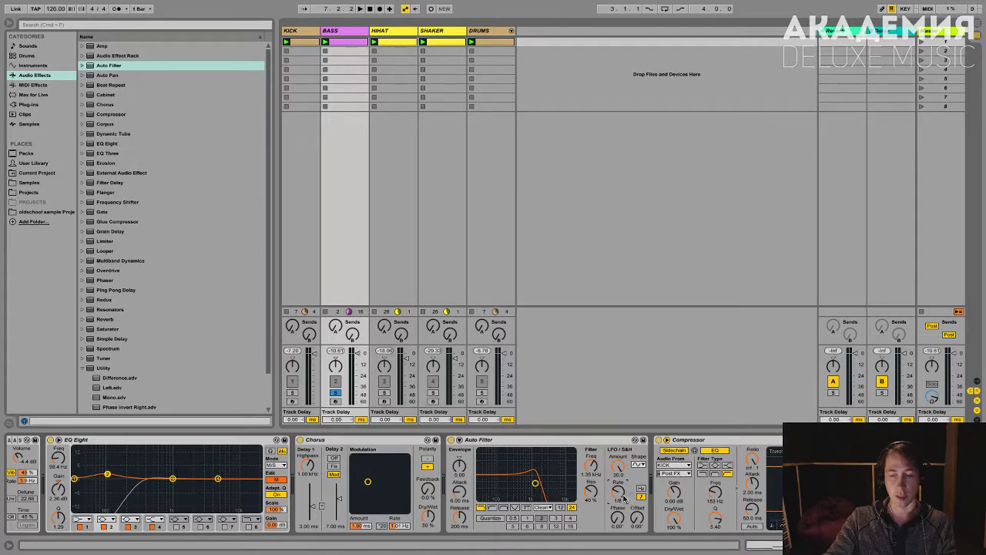
- Show the automation of the Auto Filter's LFO rate in the BASS clip, set the fixed grid to 1/4 and start playback
right_click(621, 492)
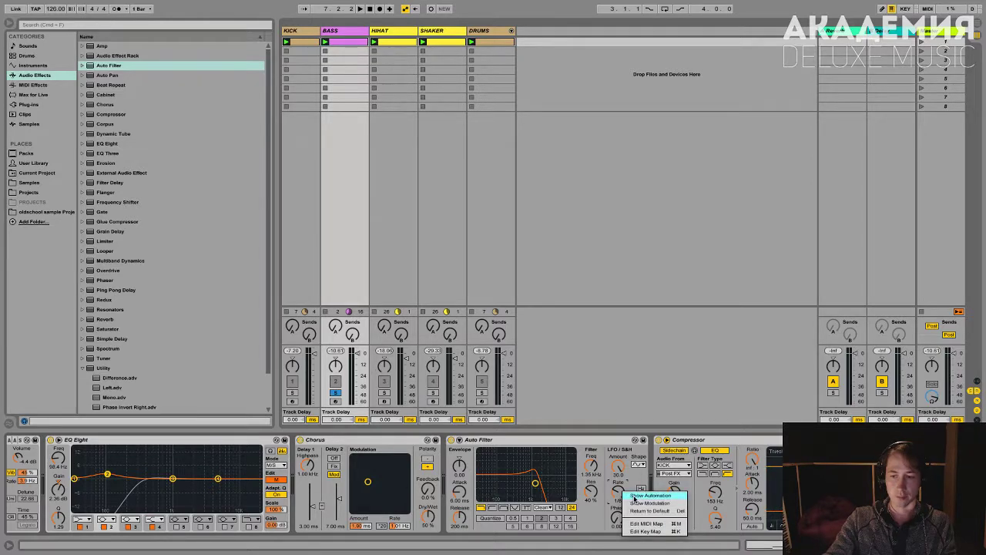
left_click(654, 495)
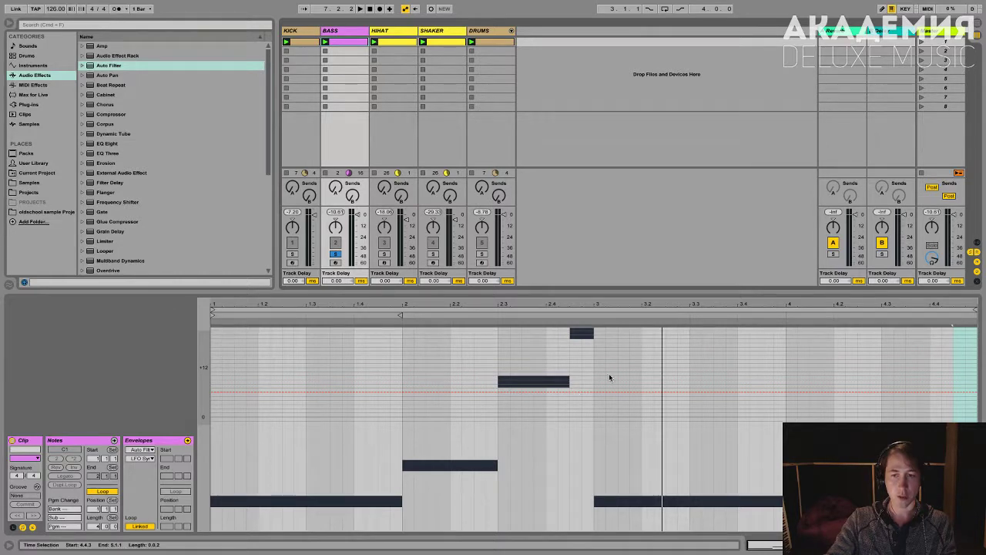
left_click(218, 383)
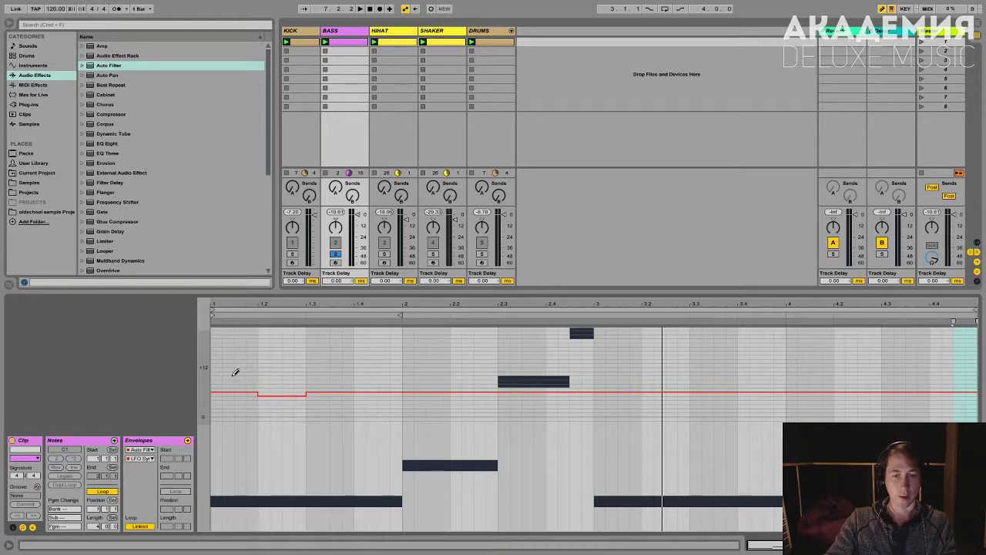
right_click(378, 349)
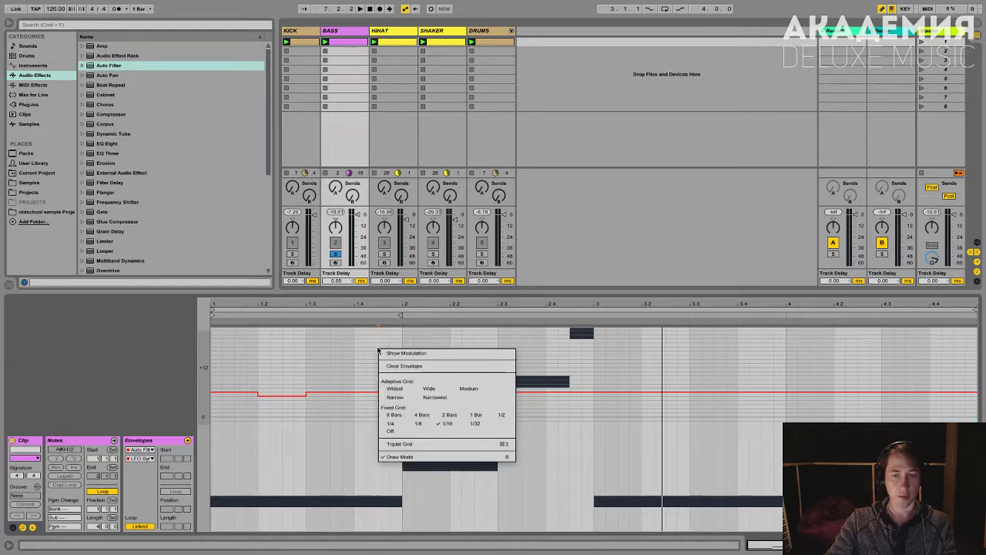
left_click(391, 423)
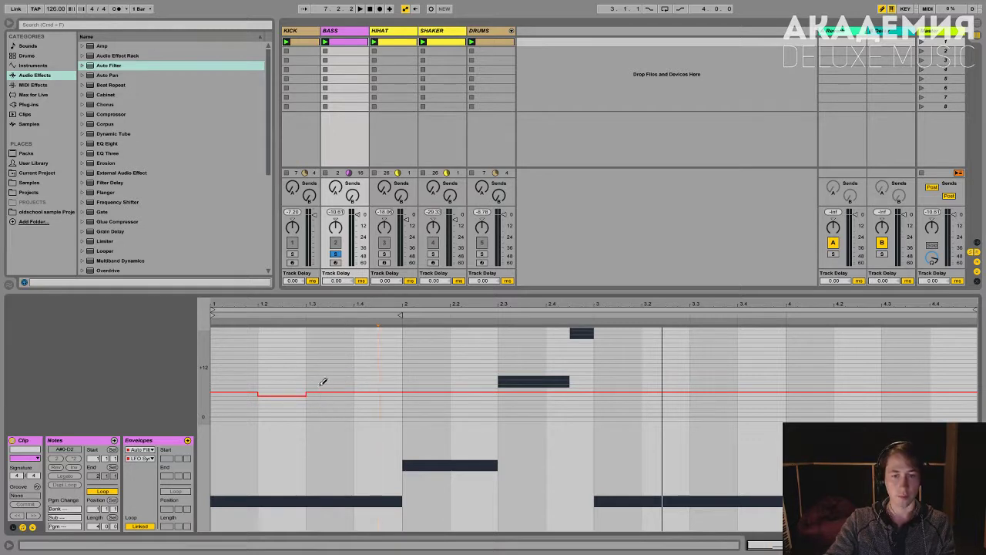
key("space")
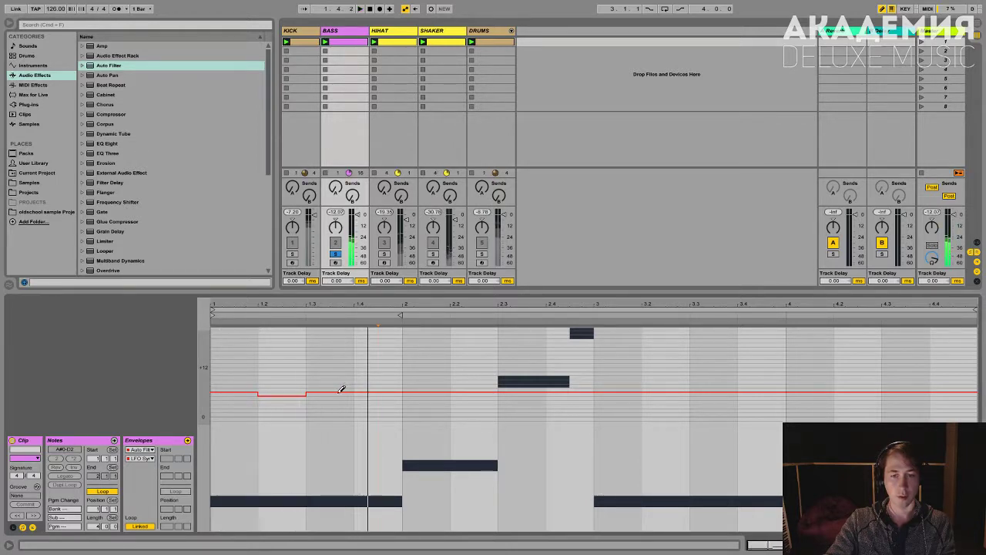
- Draw stepped LFO rate automation across the clip's four bars, varying the level in half-bar blocks with a lower ending
mouse_move(293, 389)
left_mouse_down()
mouse_move(370, 402)
mouse_move(416, 389)
mouse_move(416, 399)
mouse_move(659, 396)
left_mouse_up()
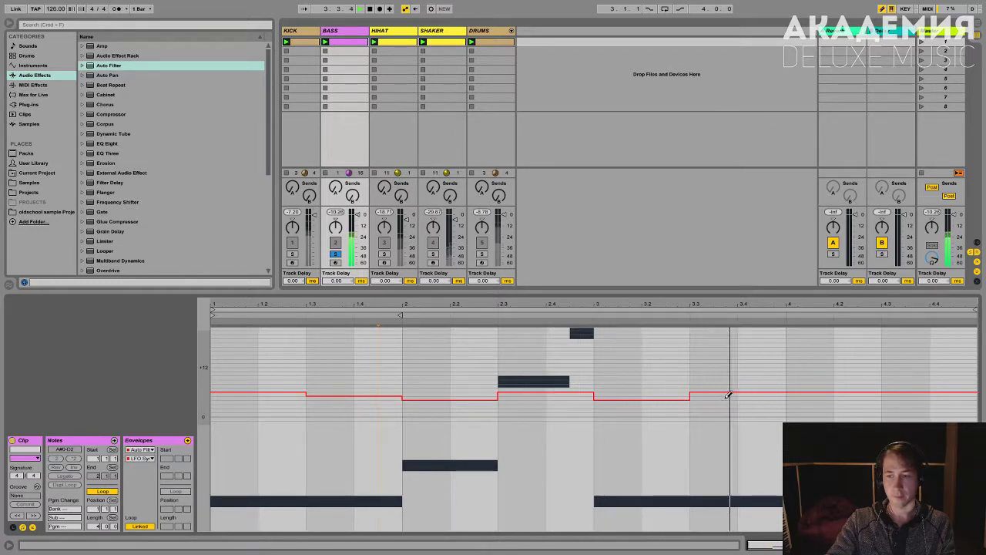
left_click_drag(819, 405, 861, 395)
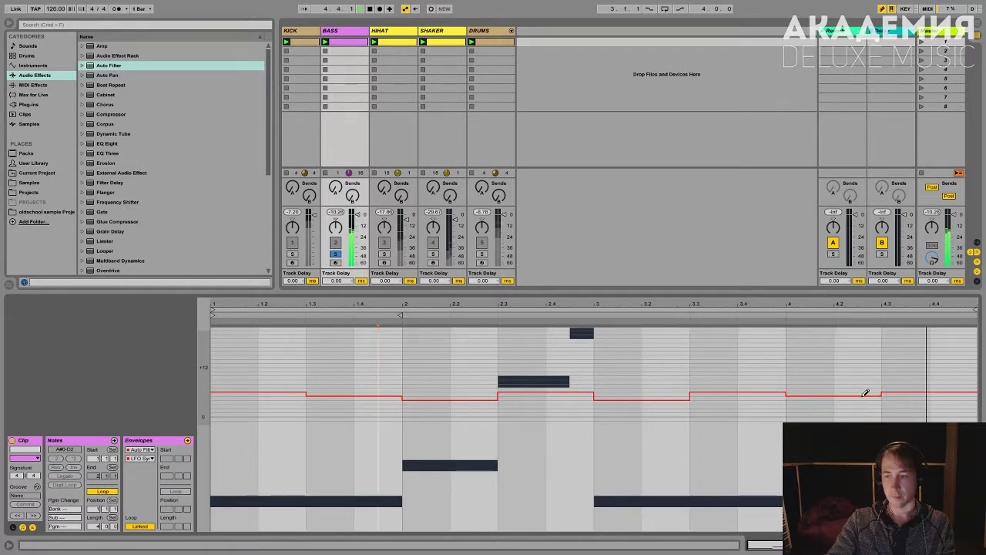
left_click(909, 405)
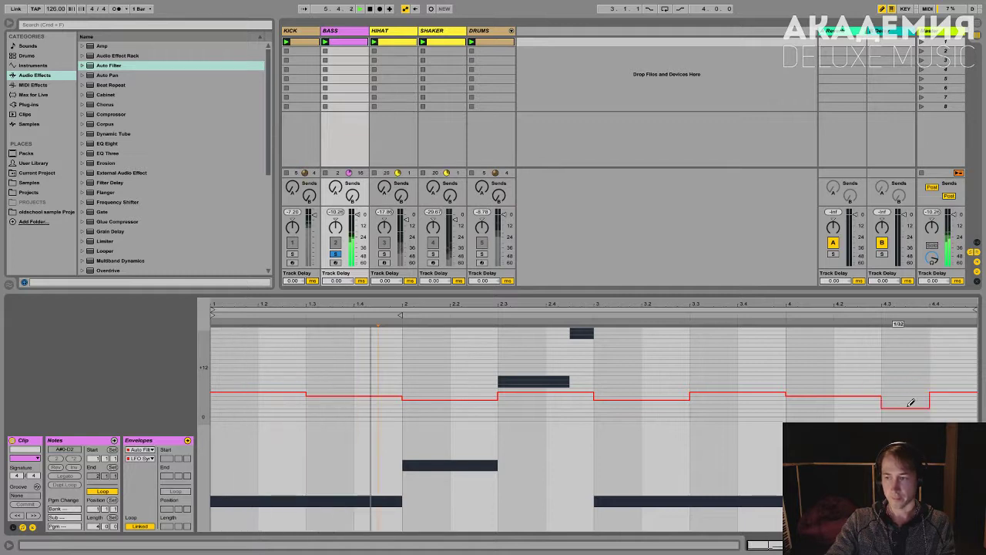
left_click_drag(911, 399, 941, 401)
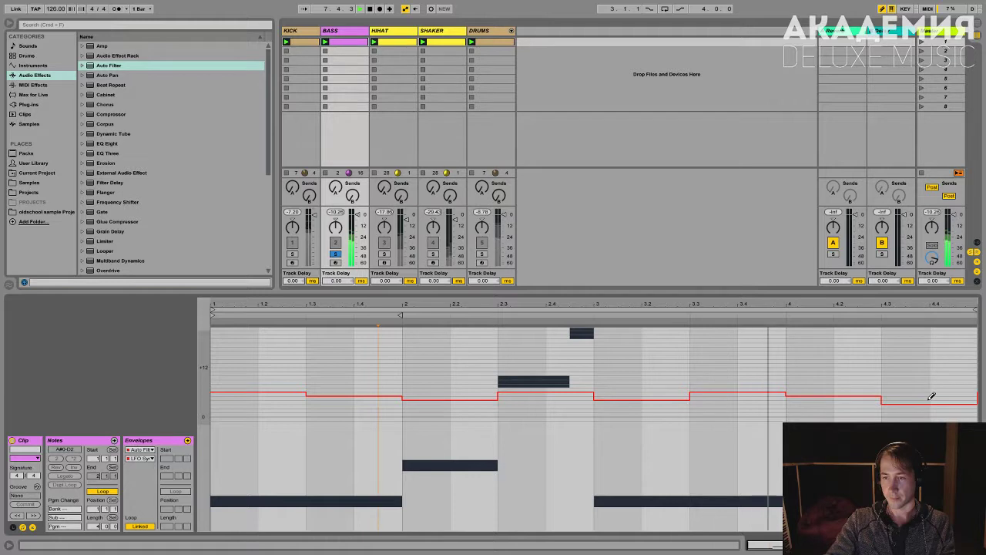
mouse_move(931, 396)
left_mouse_down()
mouse_move(883, 397)
mouse_move(924, 396)
left_mouse_up()
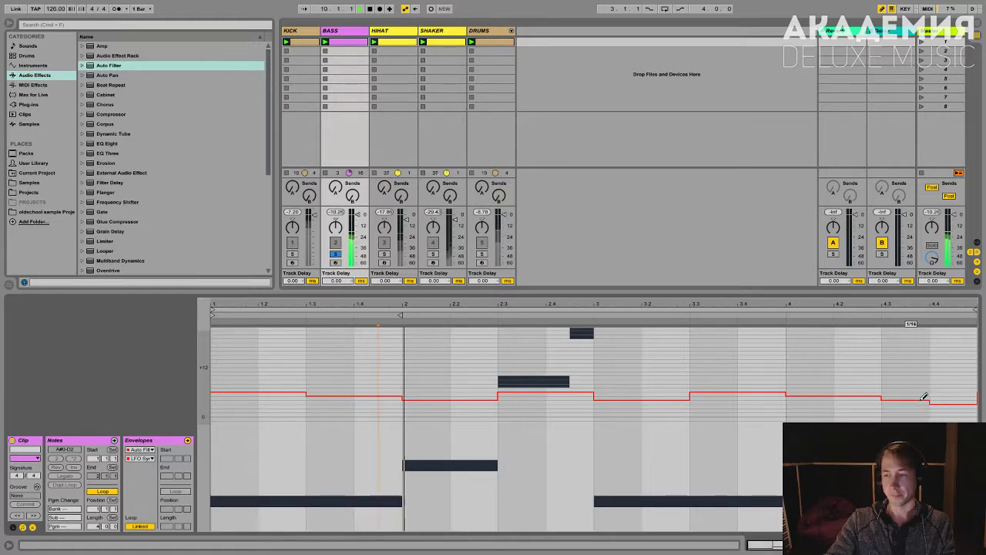
- Use a finer grid and shorten the lowest LFO rate step to the last eighth note of bar 4
right_click(935, 386)
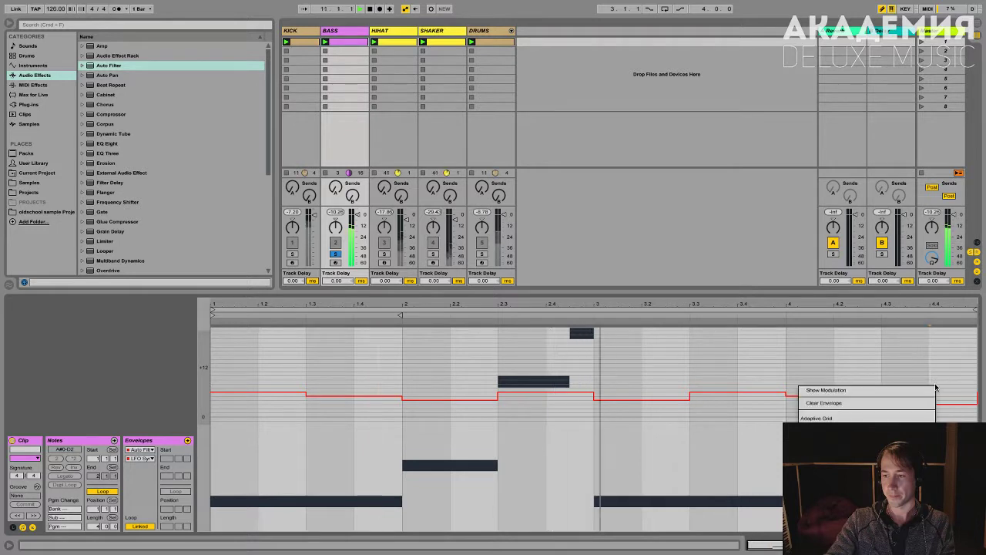
left_click(933, 402)
left_click_drag(935, 393, 950, 395)
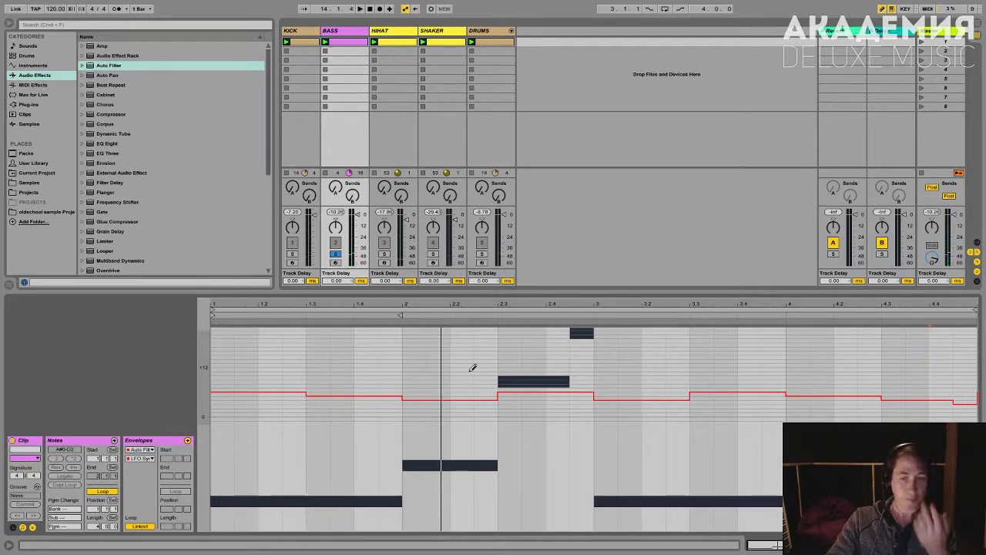
- Return to the BASS device chain and watch the Auto Filter's LFO rate follow its automation during playback
key("shift+Tab")
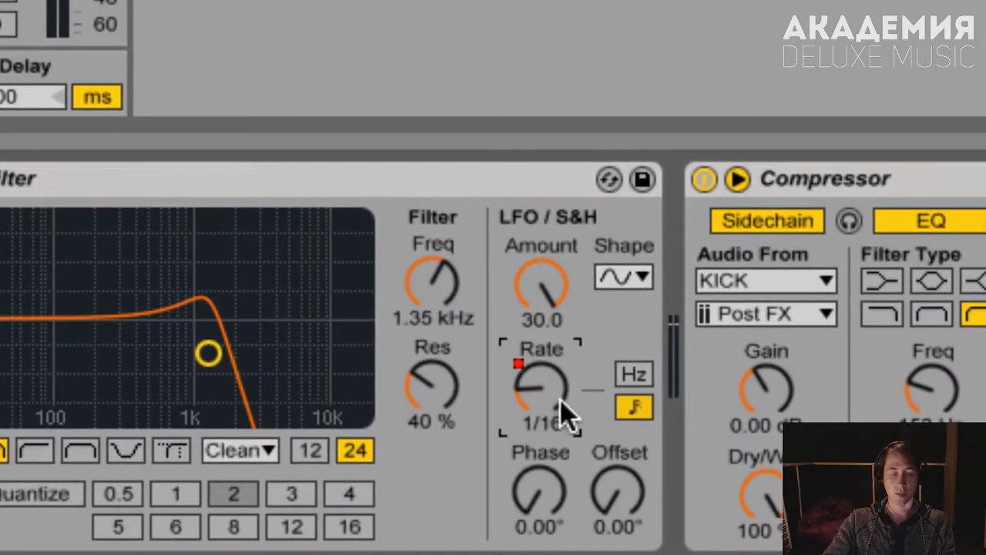
left_click_drag(560, 400, 579, 445)
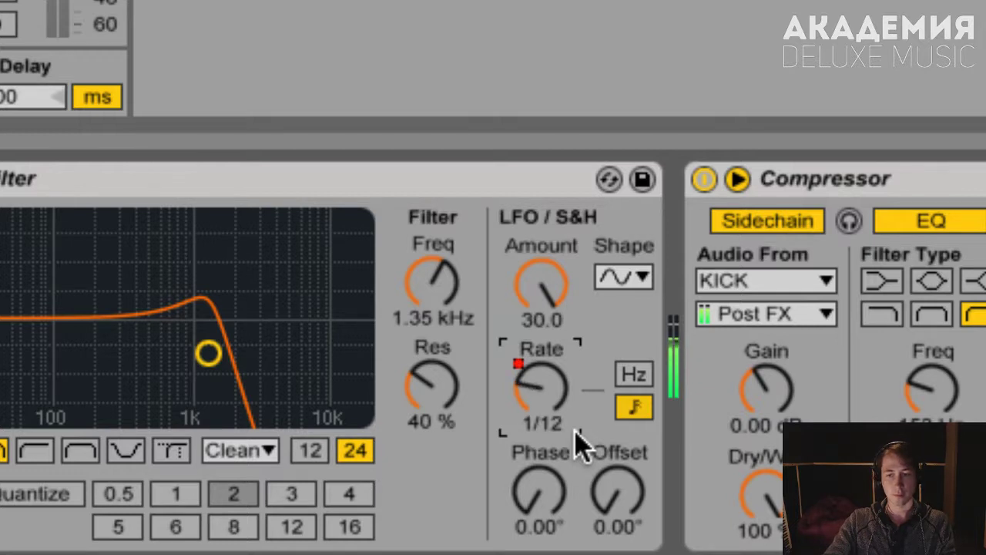
key("Down")
key("Up")
key("Up")
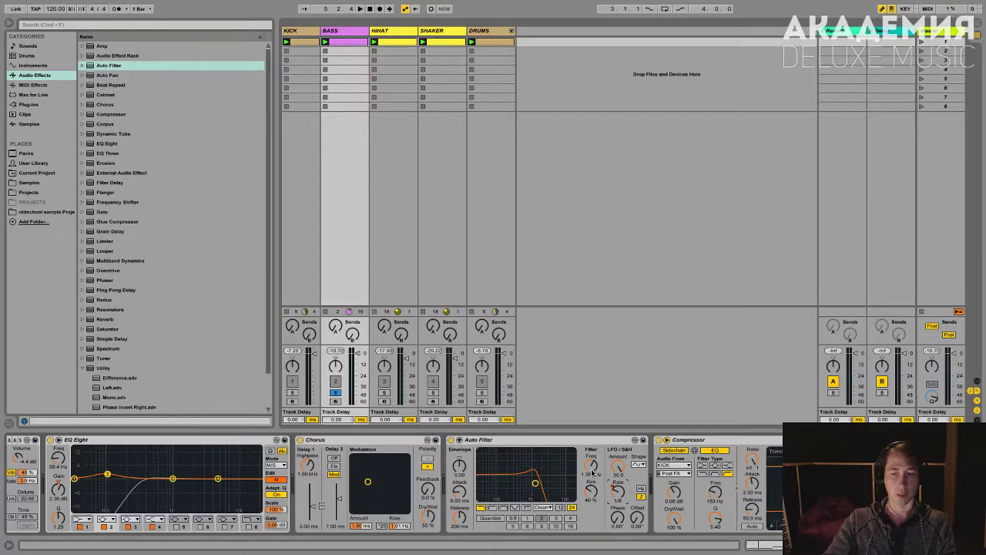
- Draw stepped Auto Filter frequency automation in the BASS clip, rising to 2.3, dropping by bar 3 and rising again to 4.3
right_click(592, 473)
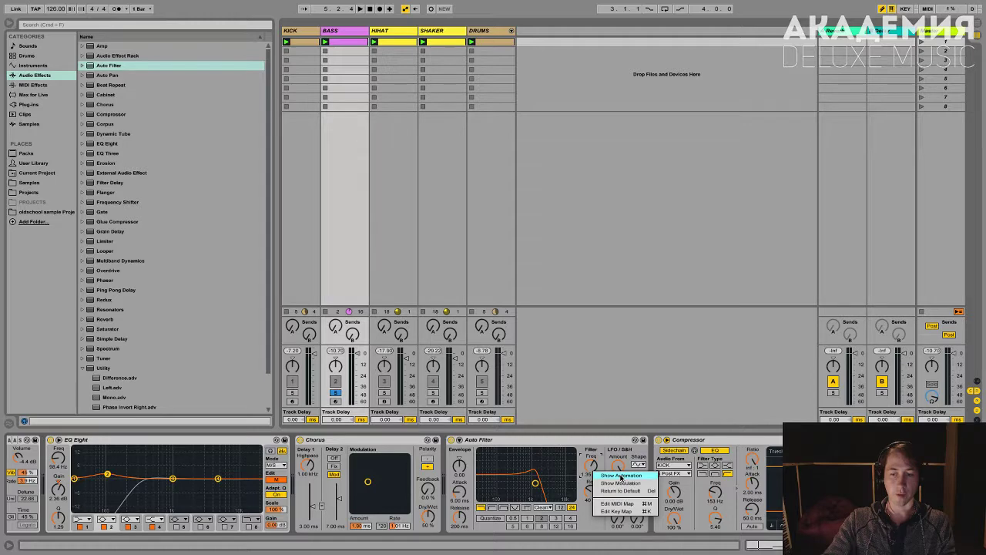
left_click(621, 476)
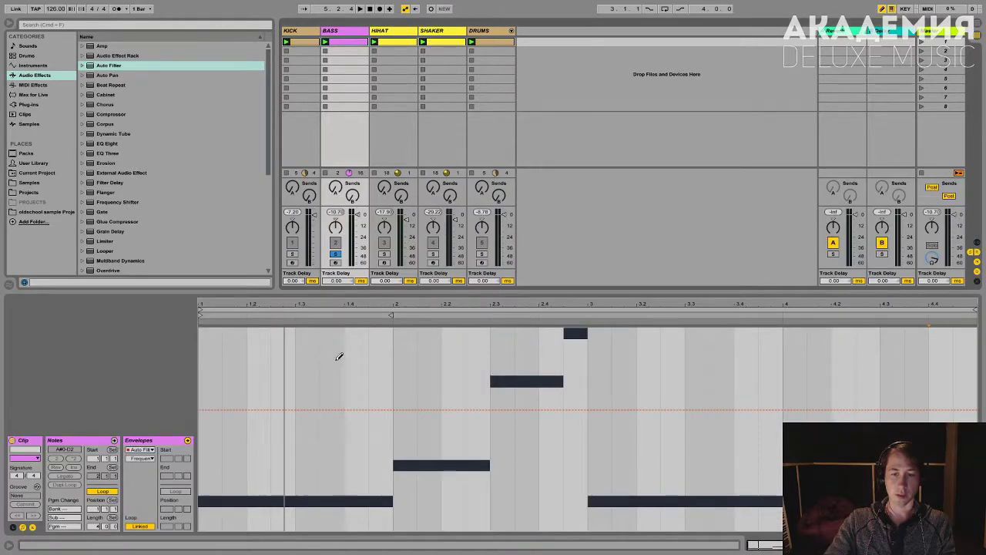
right_click(292, 384)
left_click(229, 429)
mouse_move(229, 429)
left_mouse_down()
mouse_move(208, 501)
mouse_move(499, 344)
mouse_move(593, 458)
mouse_move(966, 377)
left_mouse_up()
key("space")
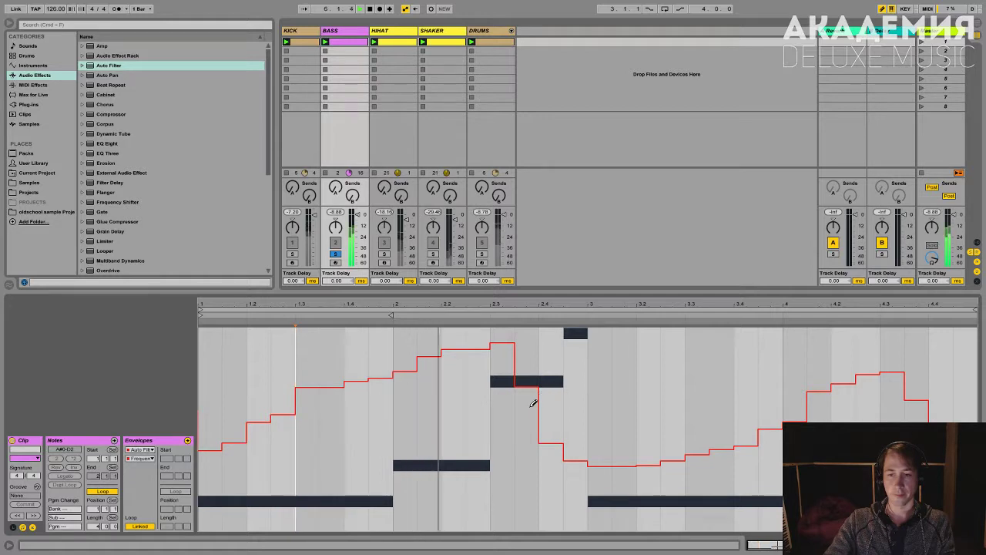
left_click_drag(566, 412, 529, 347)
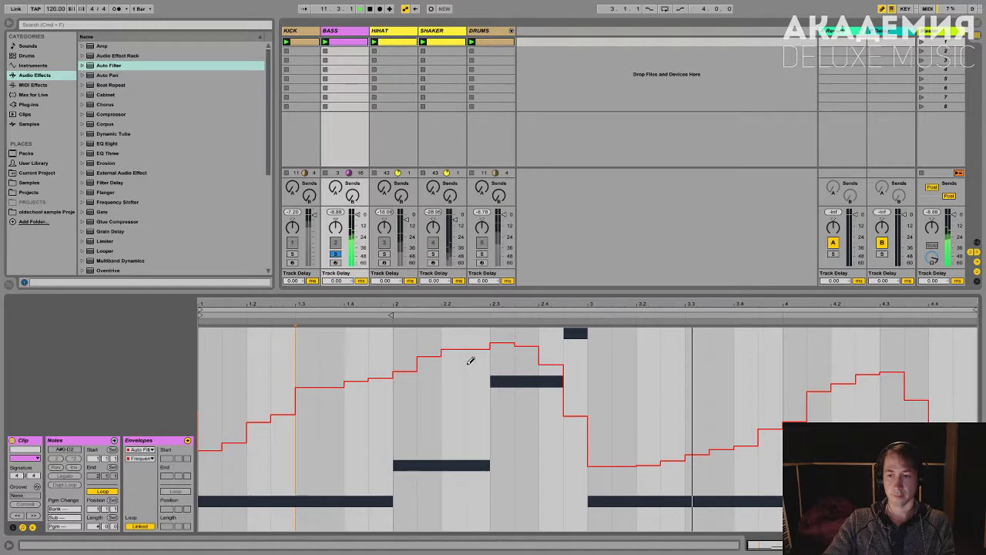
- Unsolo the BASS track, review its device chain from synth to compressor and play the full loop
left_click(335, 253)
double_click(340, 31)
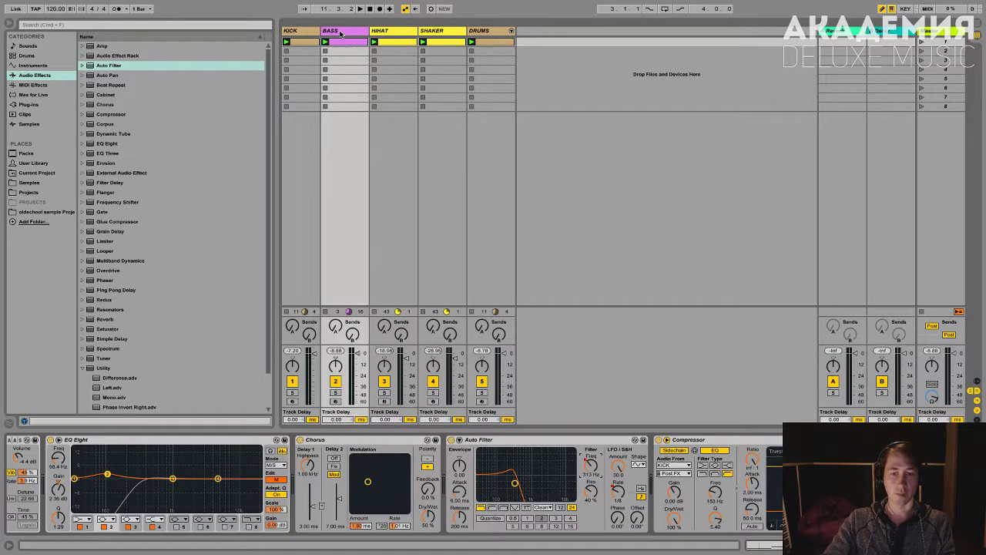
scroll(440, 504, "up", 5)
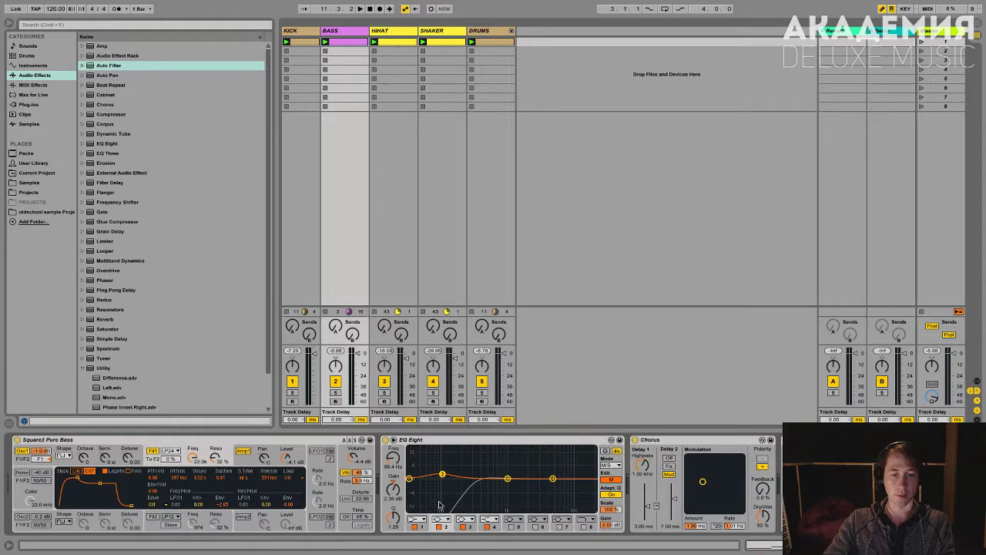
scroll(440, 504, "down", 6)
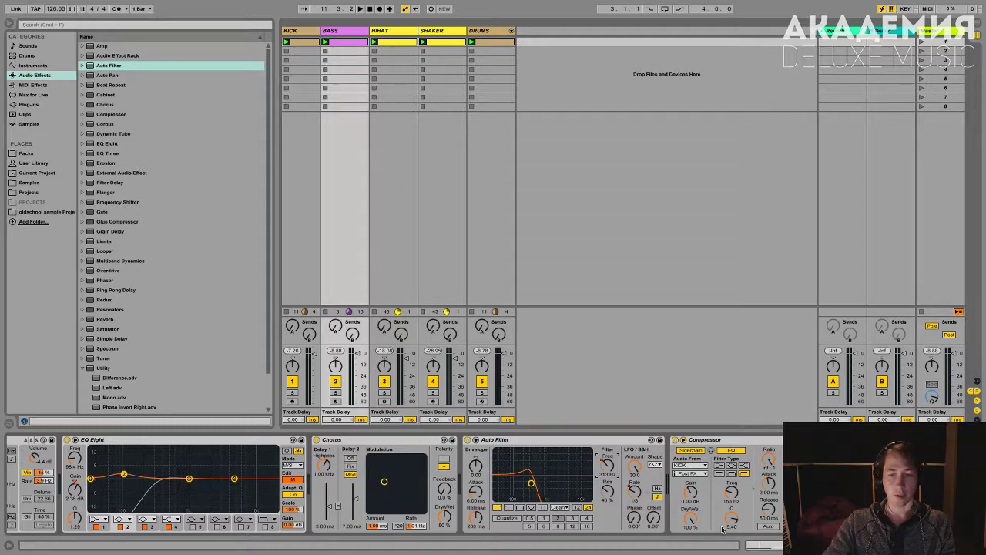
scroll(503, 443, "left", 5)
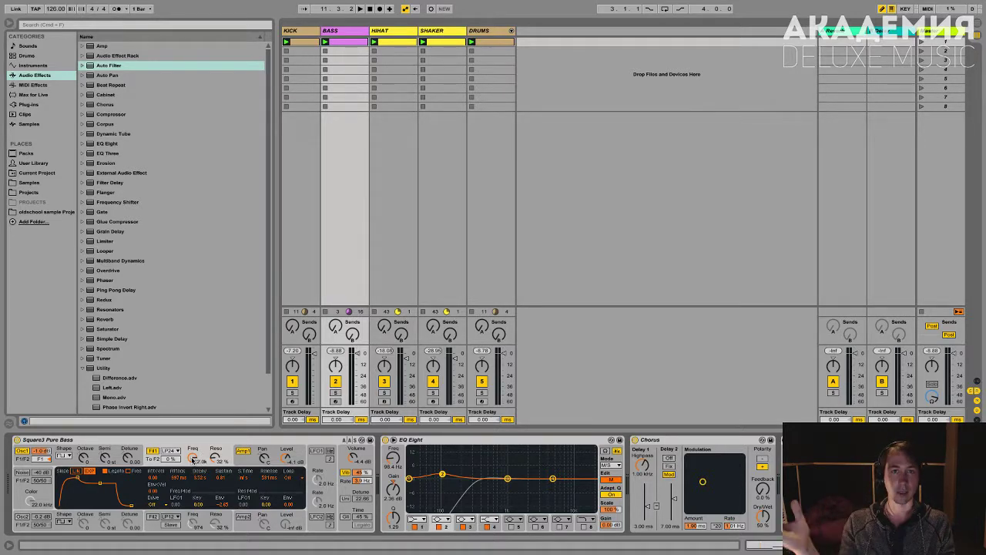
key("space")
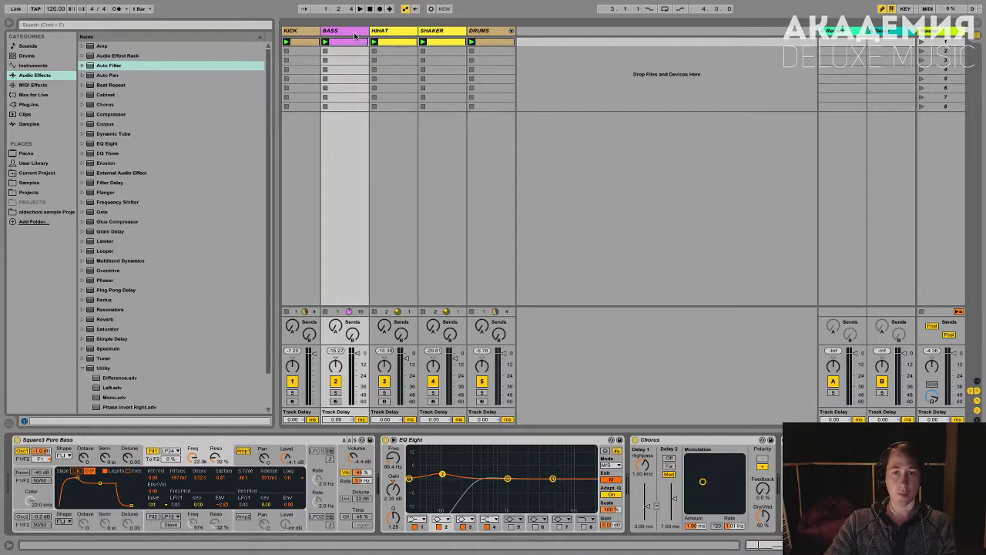
- Insert a MIDI track after BASS and search the sample library for PERC
right_click(355, 37)
left_click(389, 117)
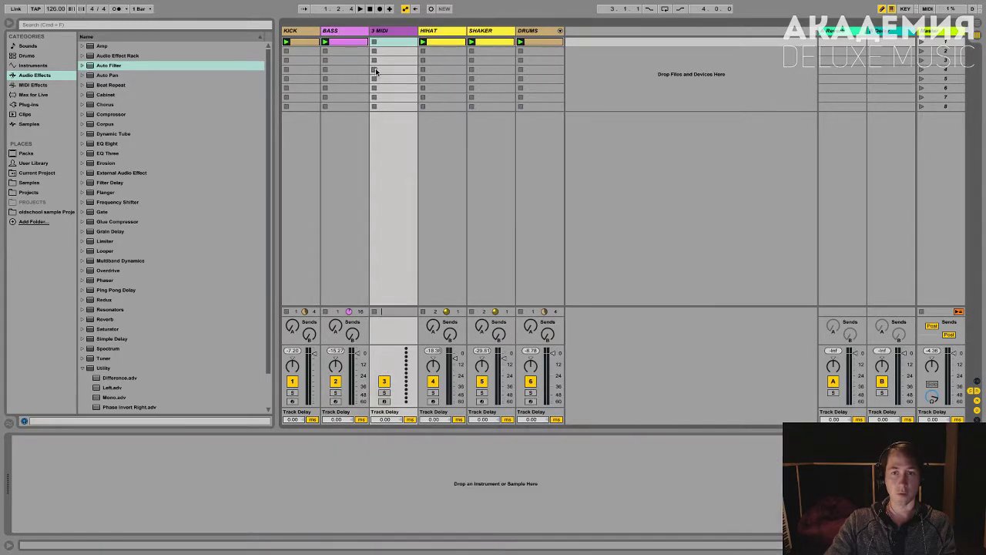
left_click(29, 124)
left_click(44, 27)
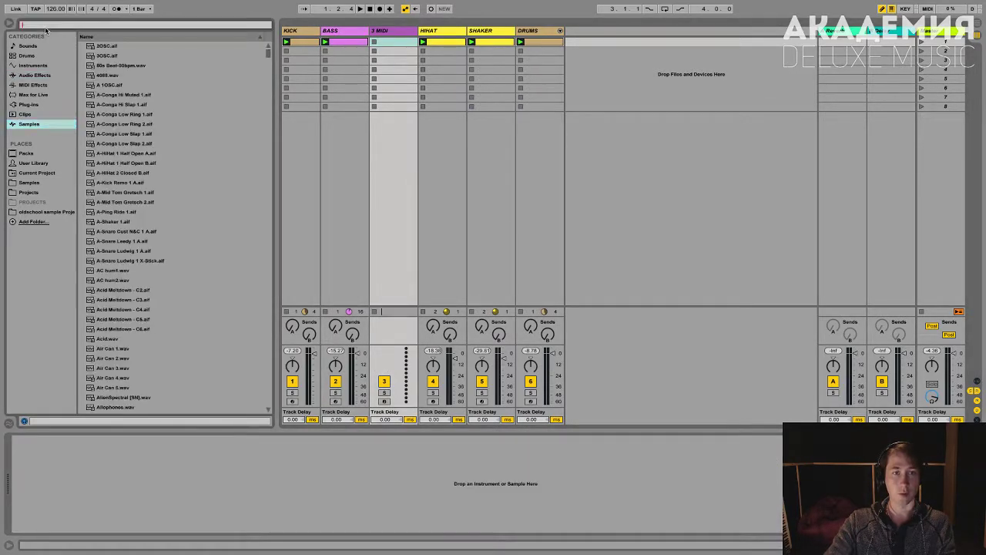
type("PERC")
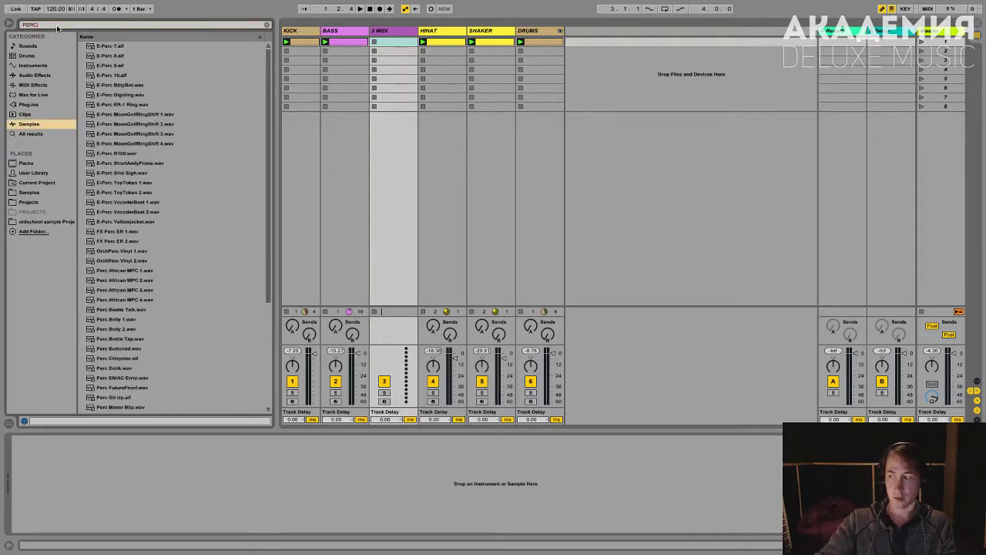
- Audition the E-Perc ToyToken, Sine Sigh and MoonGolfRingShift samples among the PERC results
left_click(131, 241)
left_click(123, 183)
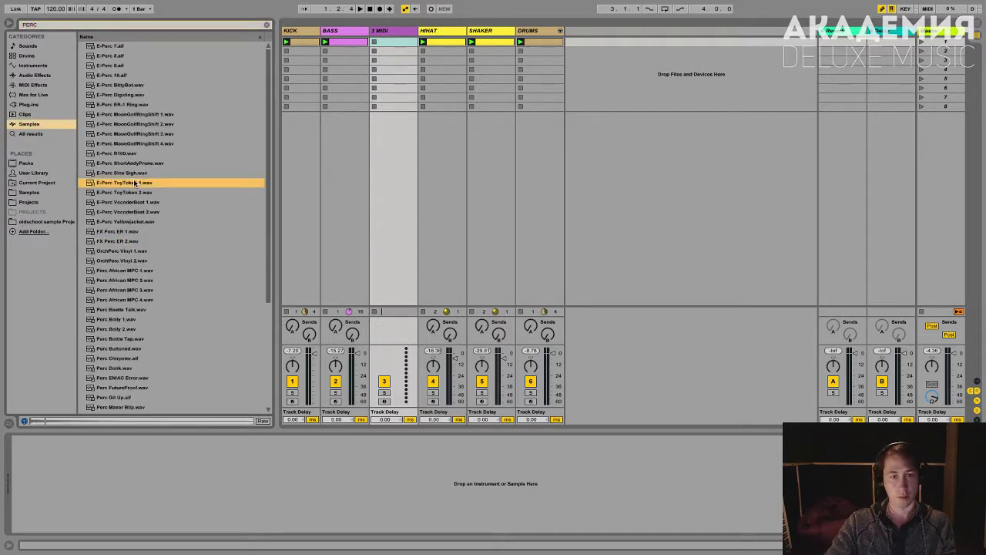
left_click(119, 192)
left_click(120, 173)
left_click(120, 193)
left_click(120, 173)
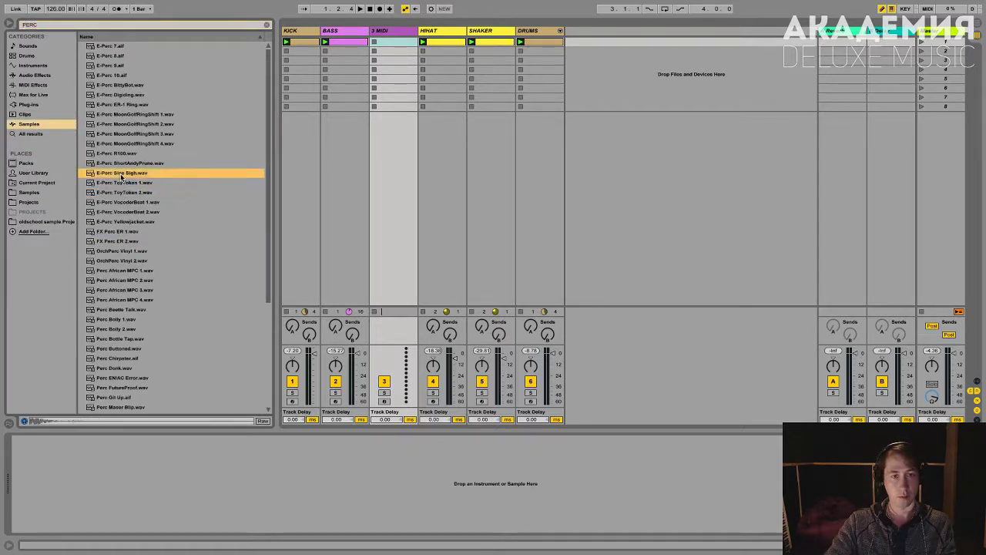
left_click(115, 124)
left_click(115, 104)
left_click(116, 114)
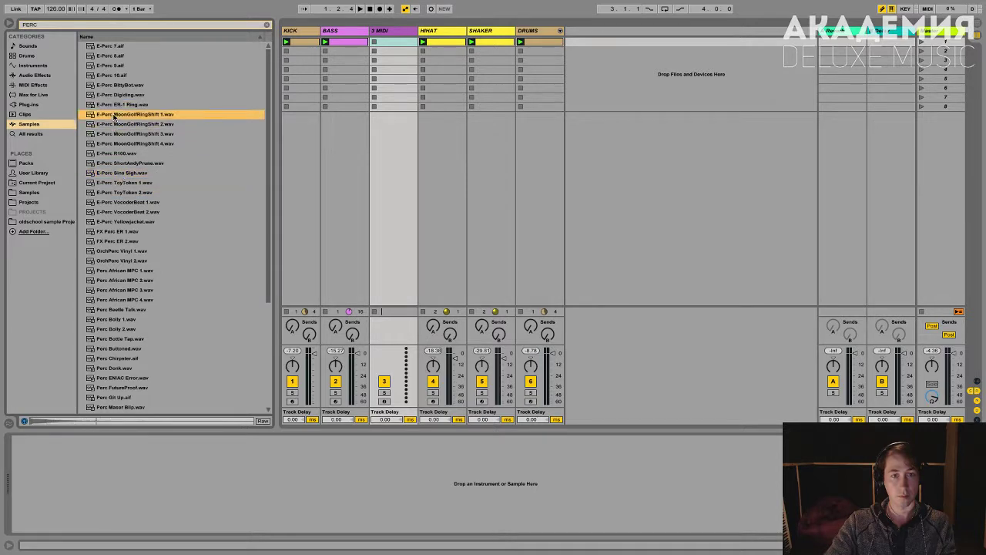
left_click(115, 124)
left_click(117, 134)
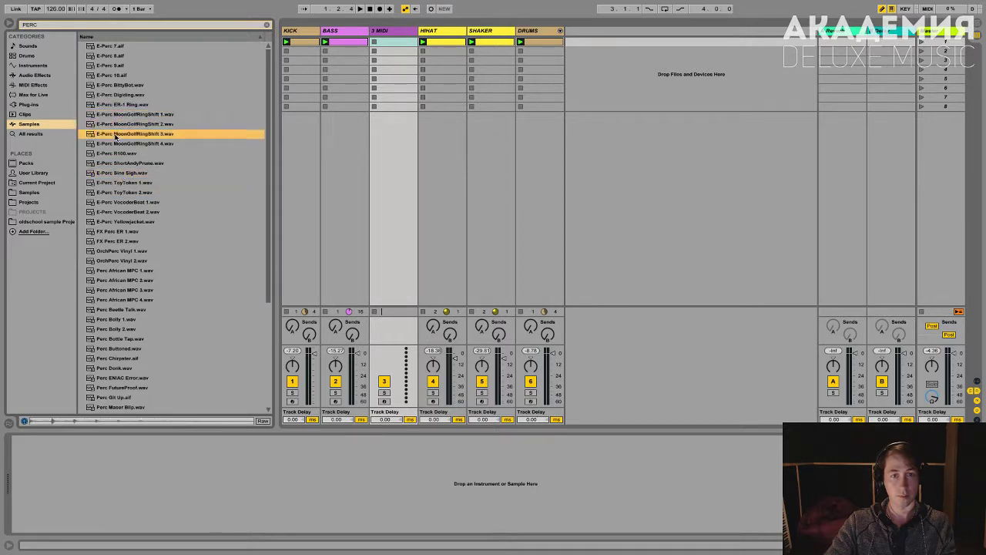
- Audition the E-Perc samples near the start of the results and load E-Perc BittyBot.wav onto the new MIDI track
left_click(115, 86)
left_click(116, 76)
left_click(115, 67)
left_click(114, 86)
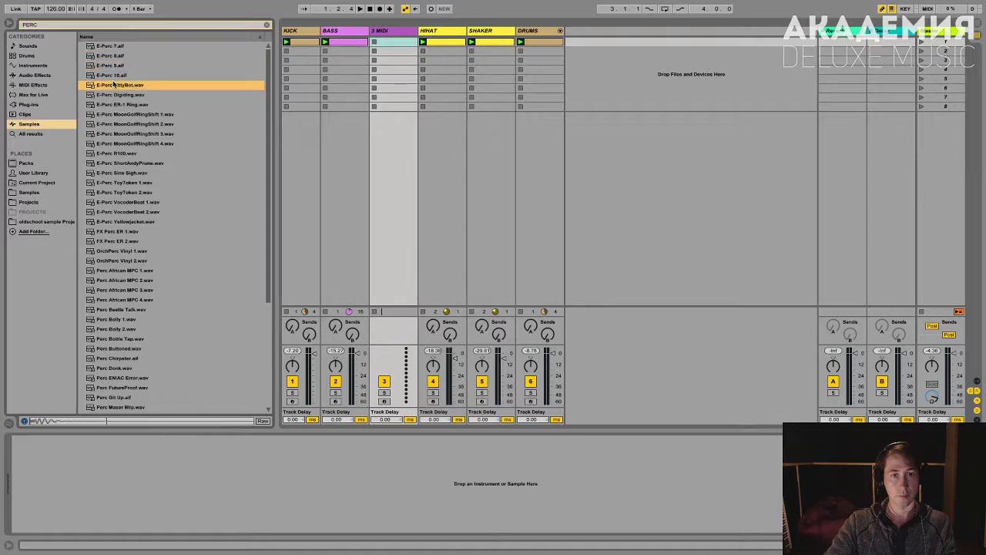
left_click_drag(154, 86, 146, 480)
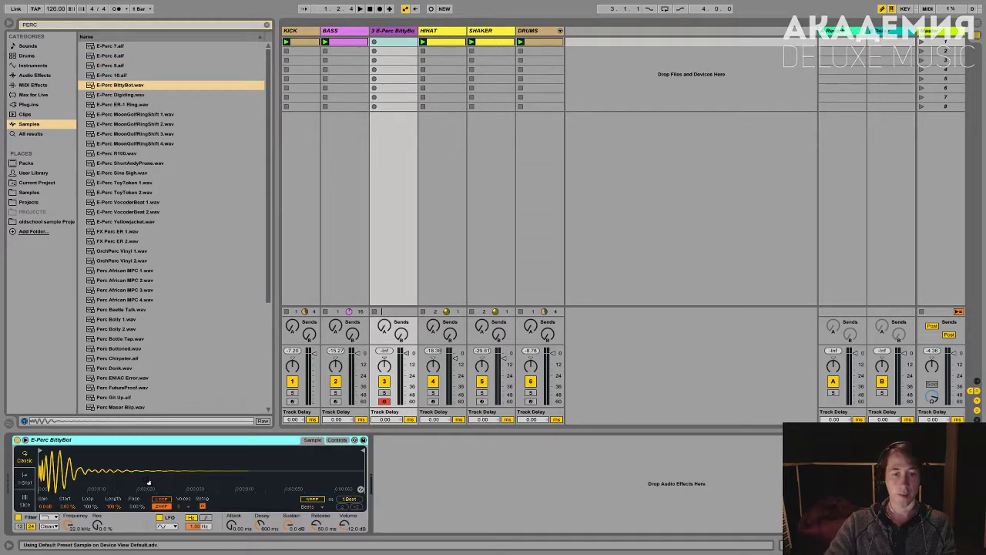
- Create a one-bar clip on the percussion track, fill it with continuous 1/16 notes on C3, and launch it soloed
double_click(394, 45)
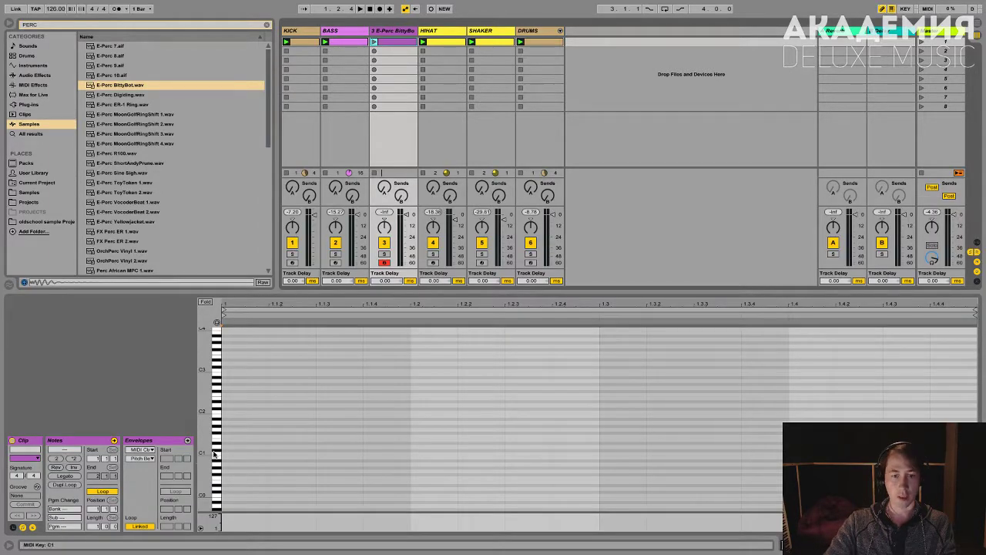
right_click(282, 402)
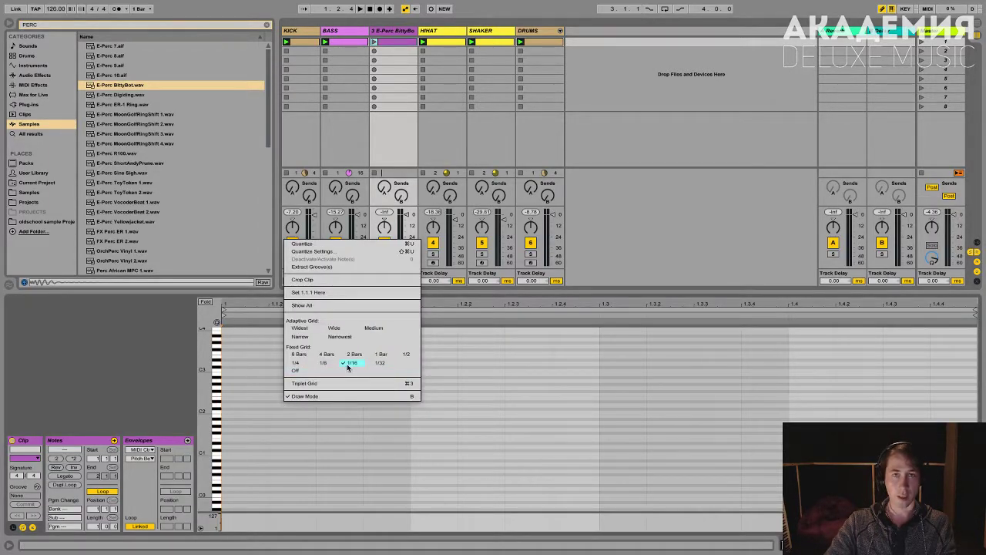
left_click(237, 421)
left_click_drag(234, 364, 955, 367)
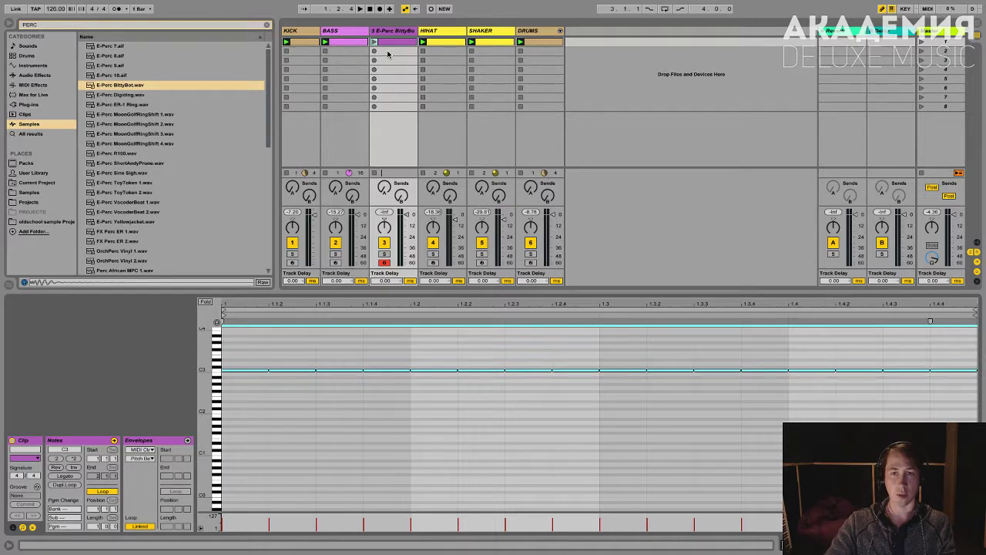
left_click(375, 43)
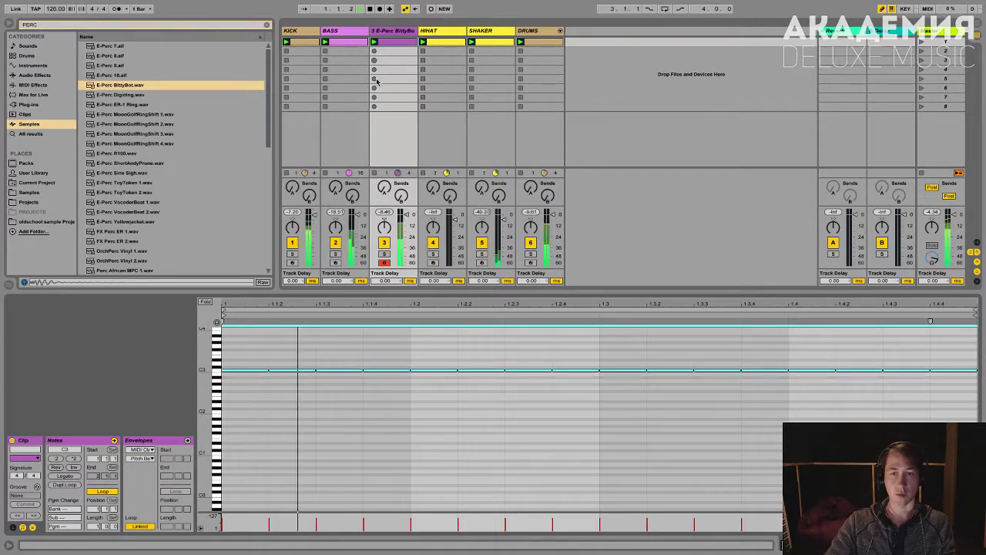
left_click(383, 255)
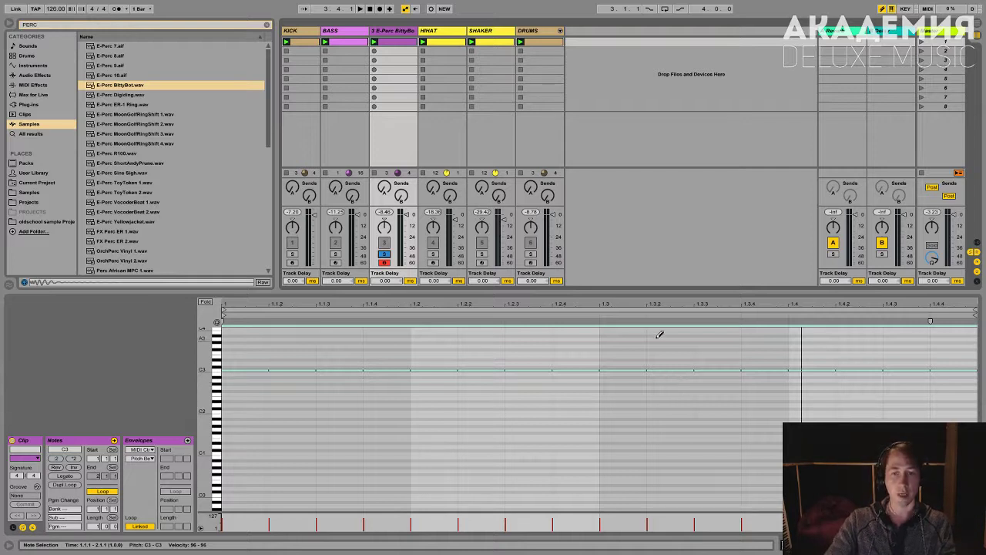
- Turn off Draw Mode and try shifting several C3 notes off the grid by hand while the percussion plays
left_click(883, 9)
left_click(308, 374)
left_click_drag(306, 374, 311, 374)
key("space")
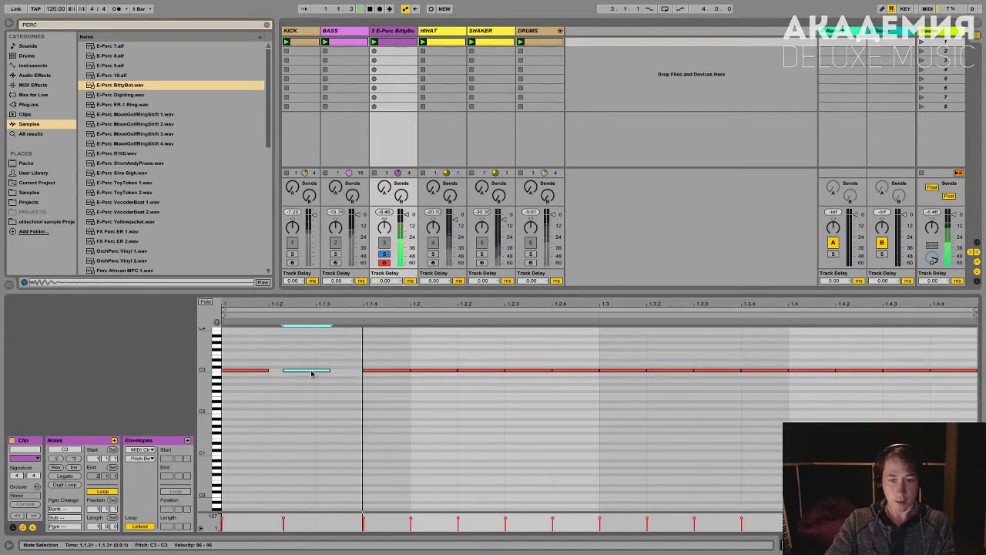
left_click_drag(444, 372, 453, 373)
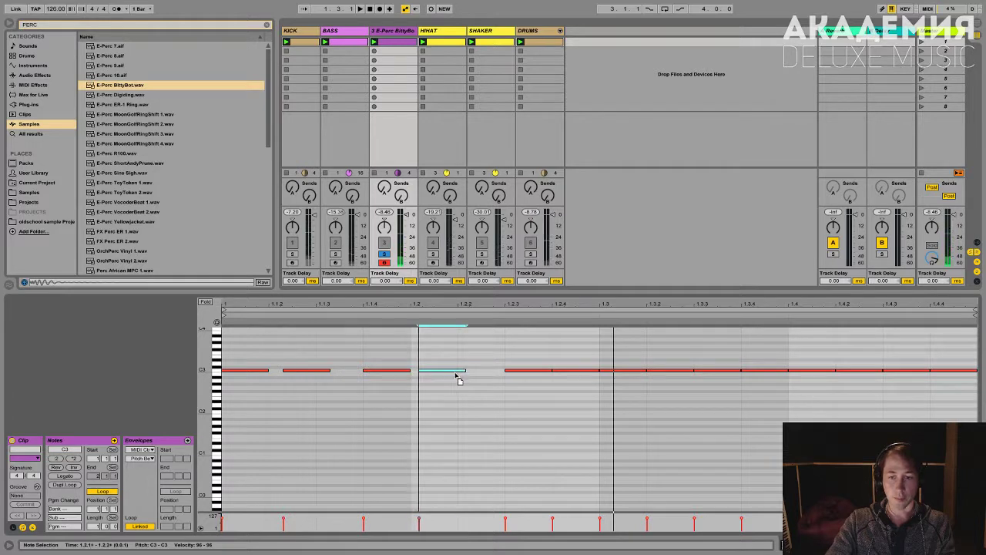
left_click_drag(566, 372, 591, 377)
left_click_drag(673, 371, 695, 374)
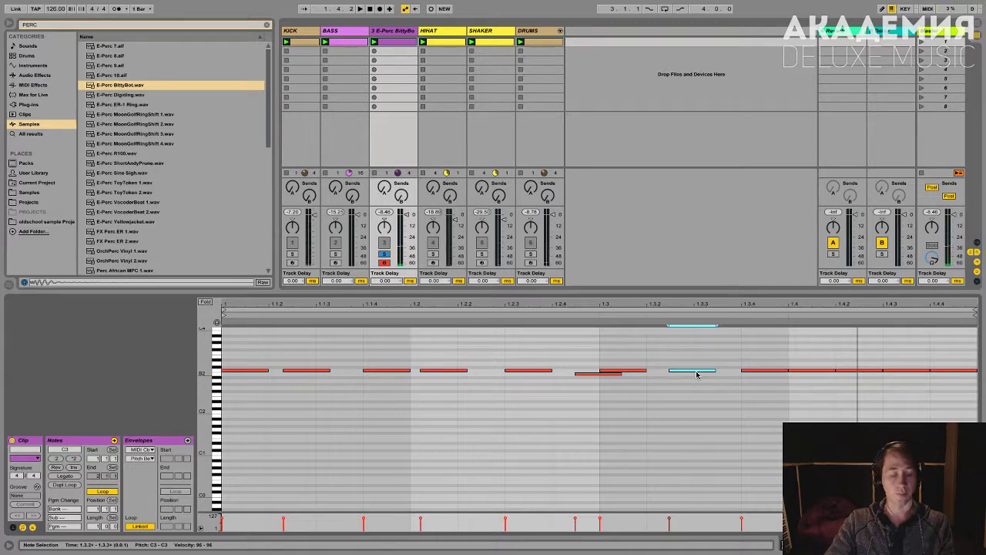
- Undo all the manual note shifts in the percussion clip
key("ctrl+z")
key("ctrl+z")
key("ctrl+z")
key("ctrl+z")
key("ctrl+z")
key("ctrl+z")
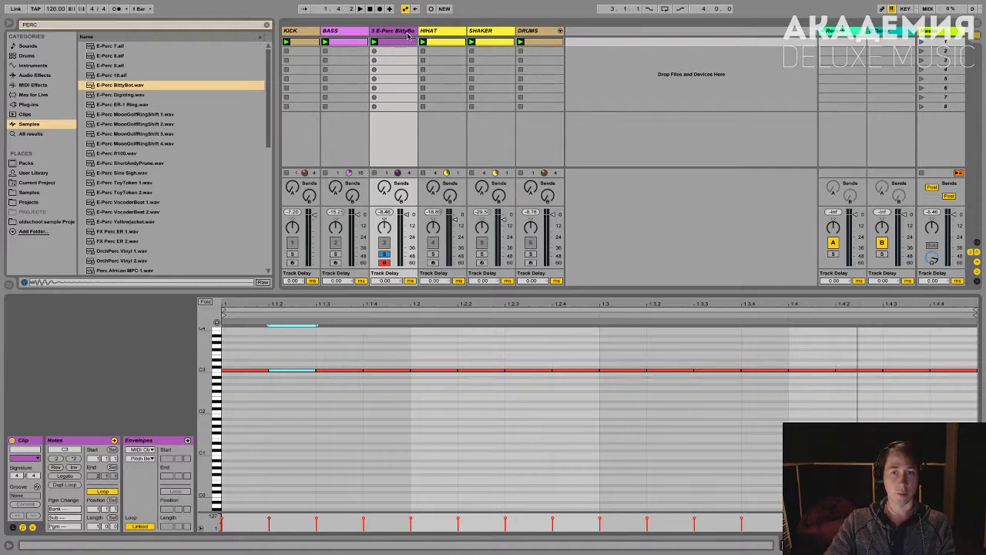
- Solo KICK alongside the percussion, listen to both together and return to the percussion clip's notes
key("space")
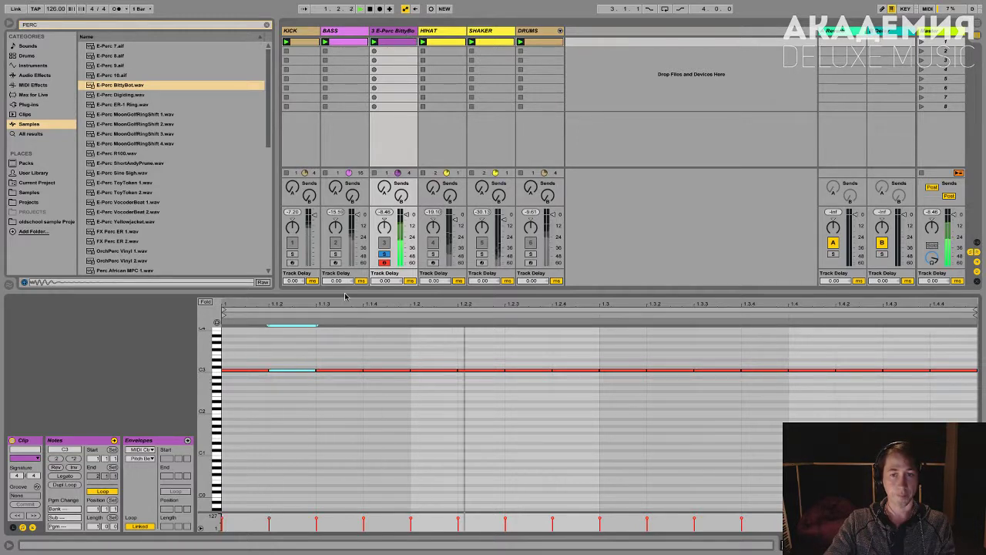
left_click(292, 253)
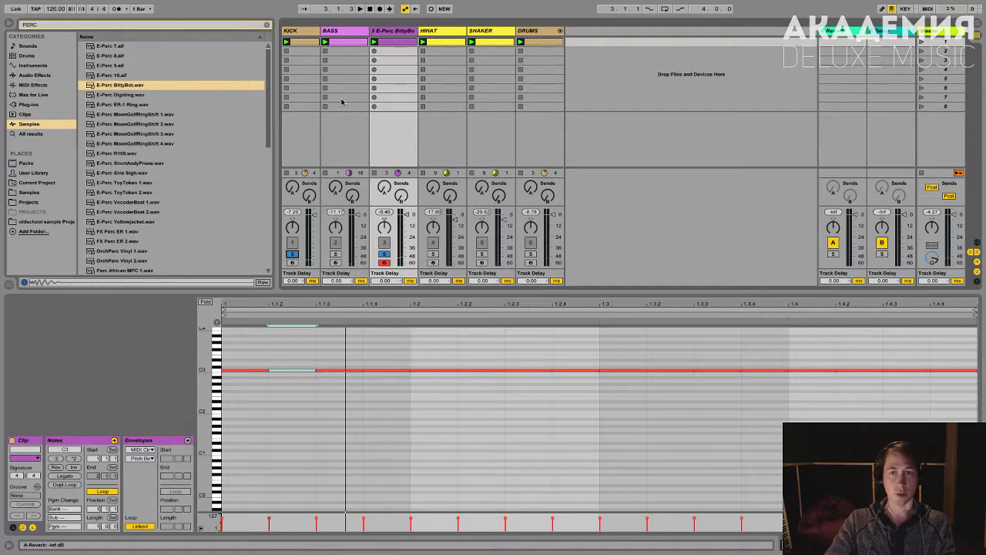
left_click(377, 31)
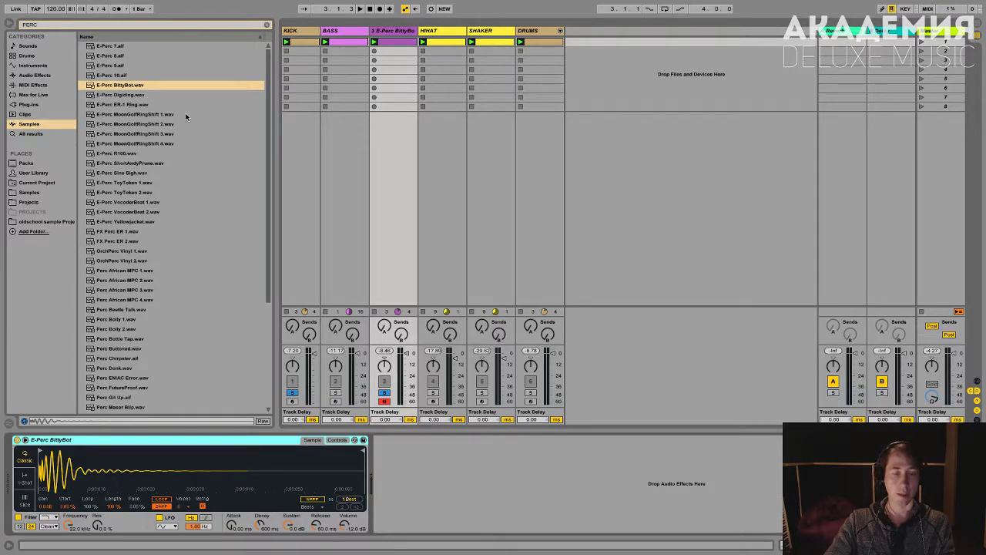
left_click(394, 44)
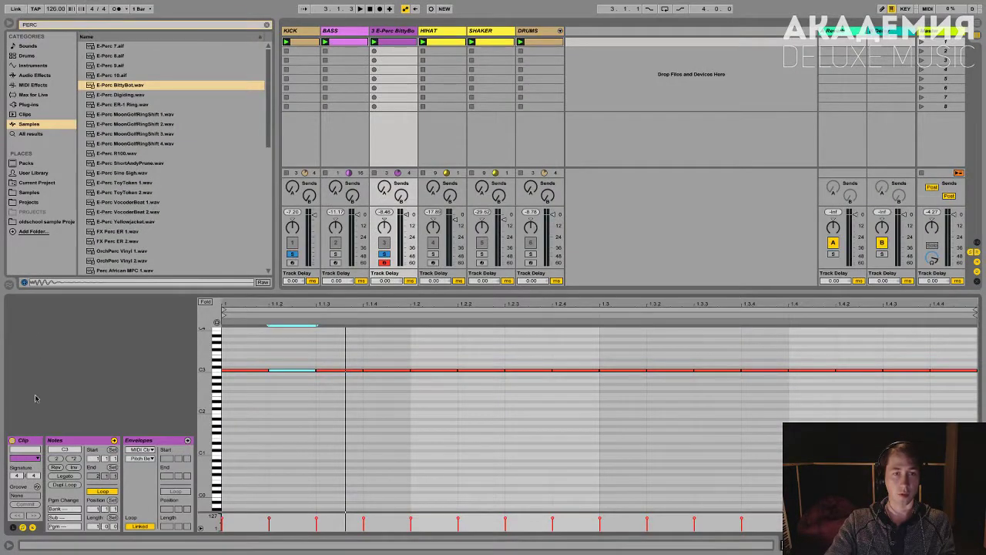
- Show the Groove Pool and browse the groove library's Swing and Groove folder
left_click(9, 283)
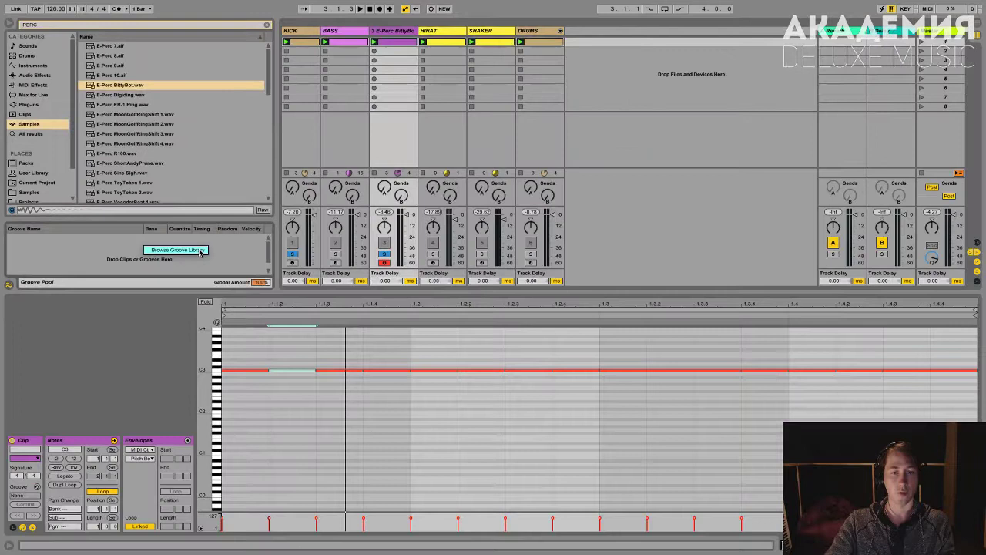
left_click(351, 273)
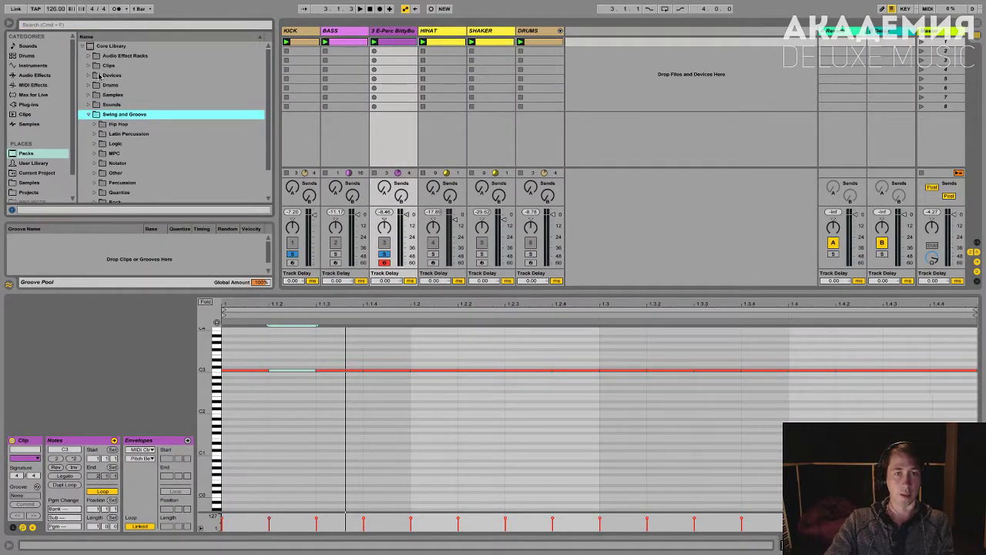
left_click(88, 114)
left_click(87, 114)
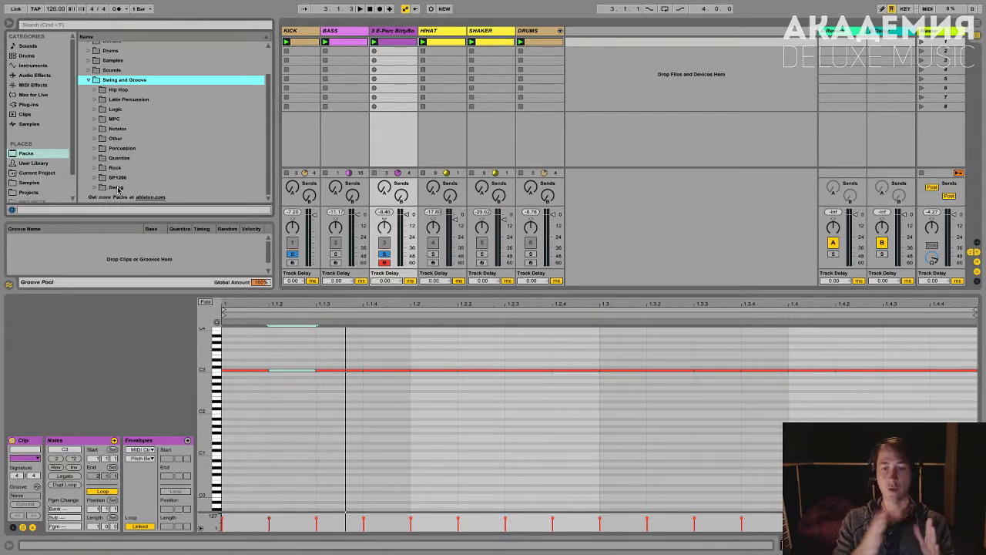
- Replay the straight percussion with the kick, and add Swing 16-65 from the Swing folder to the Groove Pool
key("space")
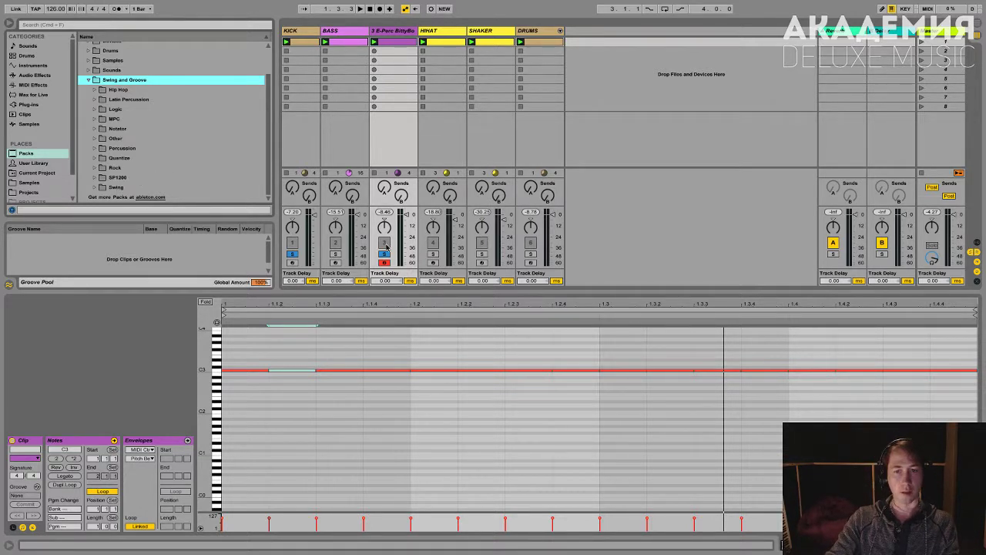
left_click(388, 34)
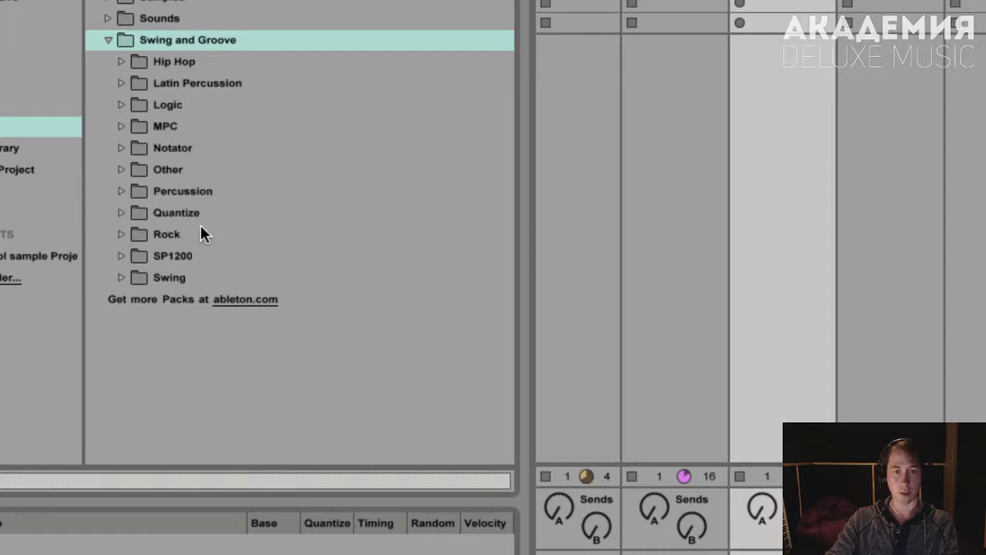
left_click(120, 278)
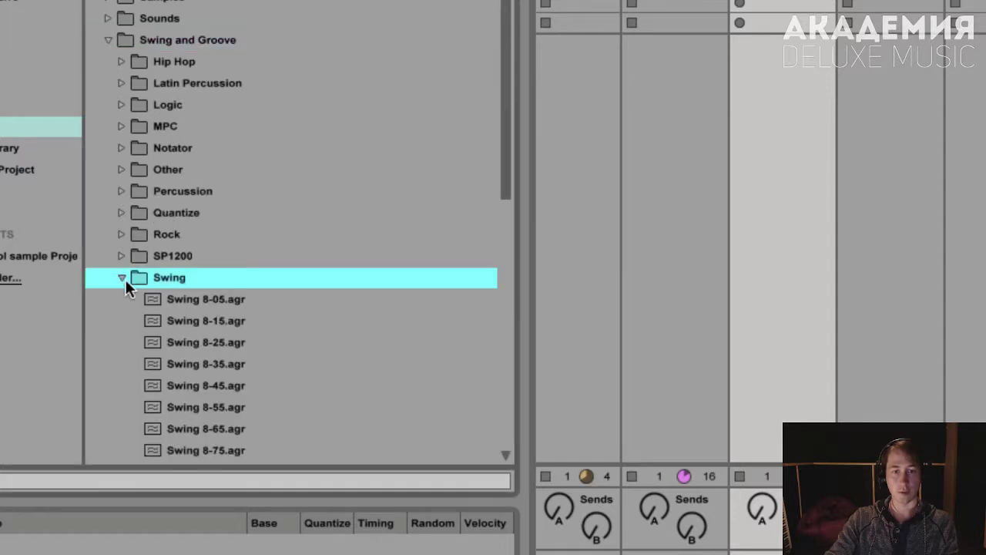
scroll(137, 292, "down", 5)
scroll(136, 292, "down", 3)
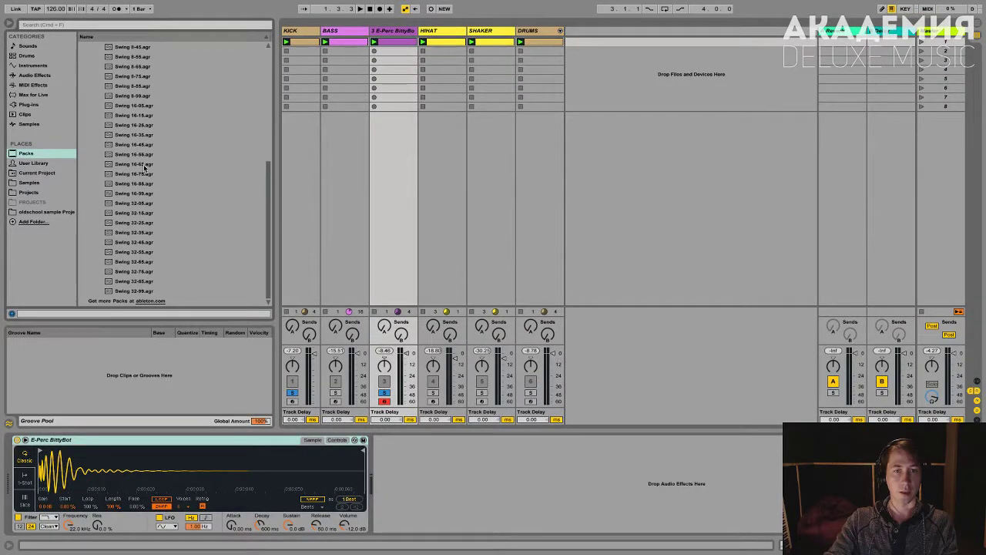
left_click_drag(144, 167, 144, 355)
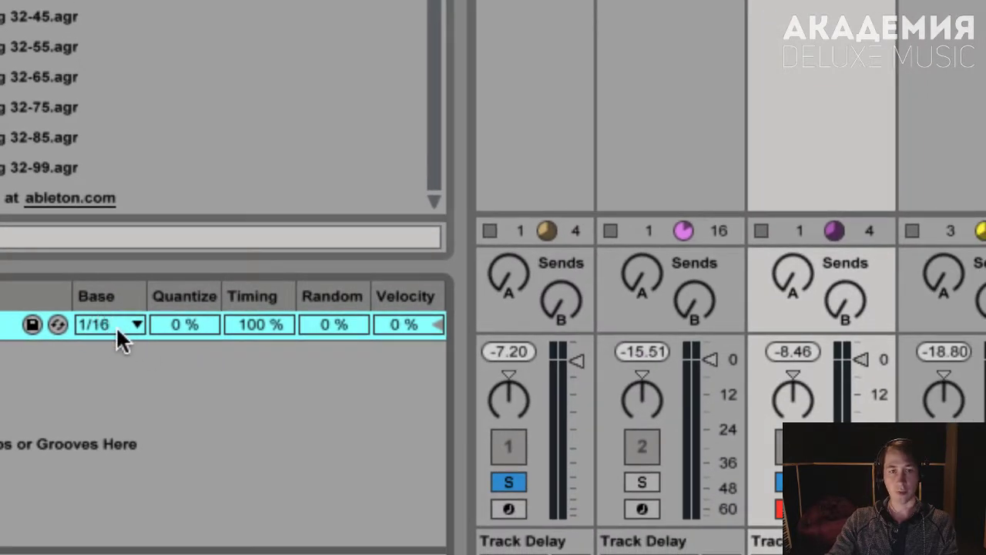
- Go through the Swing 16-65 groove's Quantize, Timing and Velocity parameters, trying Velocity at -100 % and resetting it to 0 %
left_click(192, 325)
mouse_move(192, 322)
left_mouse_down()
mouse_move(192, 244)
mouse_move(192, 321)
left_mouse_up()
left_click(189, 374)
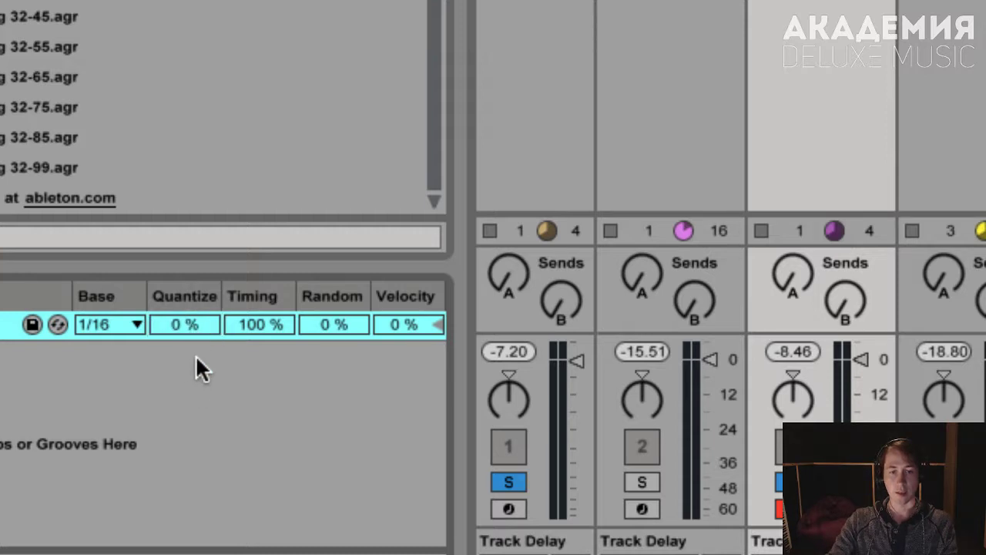
mouse_move(272, 322)
left_mouse_down()
mouse_move(271, 373)
mouse_move(271, 323)
left_mouse_up()
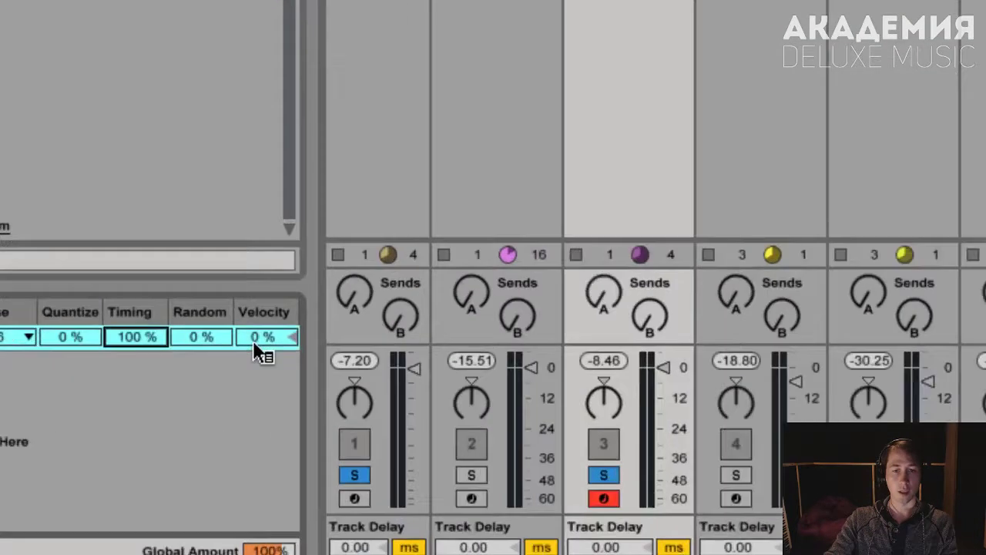
left_click_drag(258, 350, 258, 431)
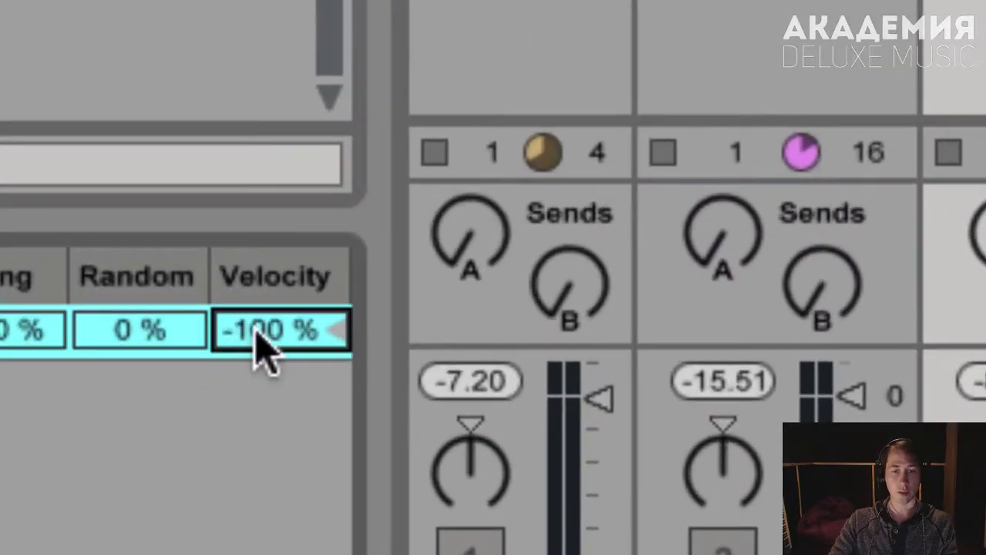
key("Delete")
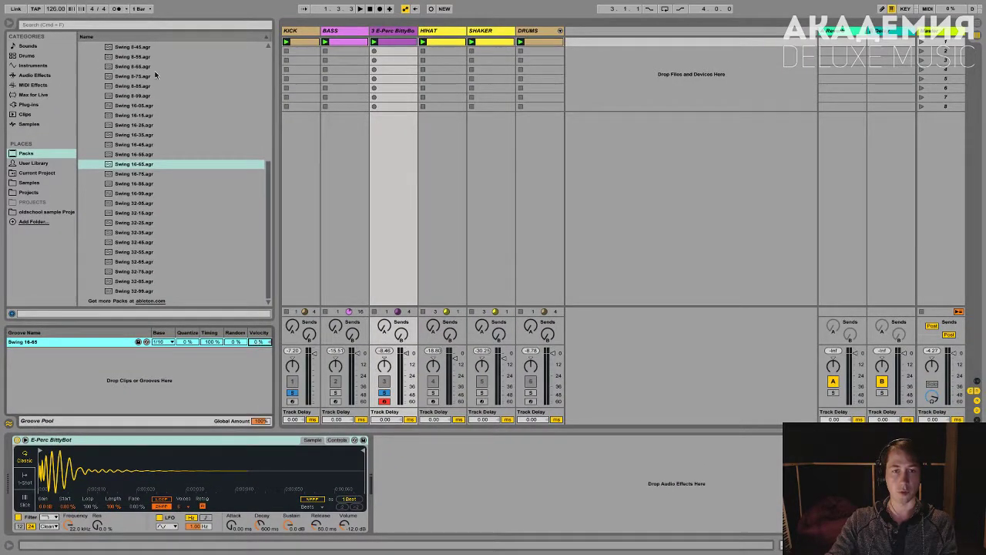
- Assign the Swing 16-65 groove to the percussion clip
left_click(402, 43)
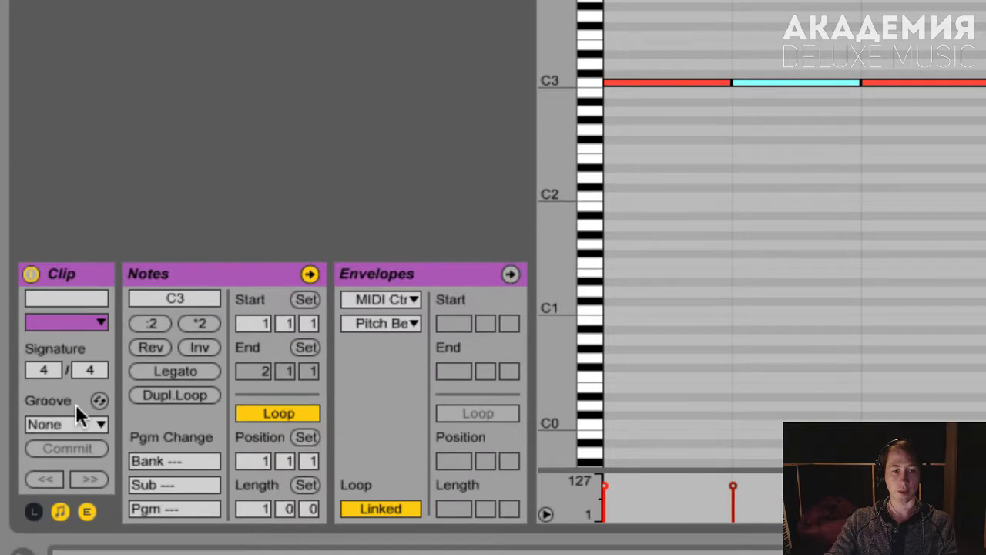
left_click(80, 422)
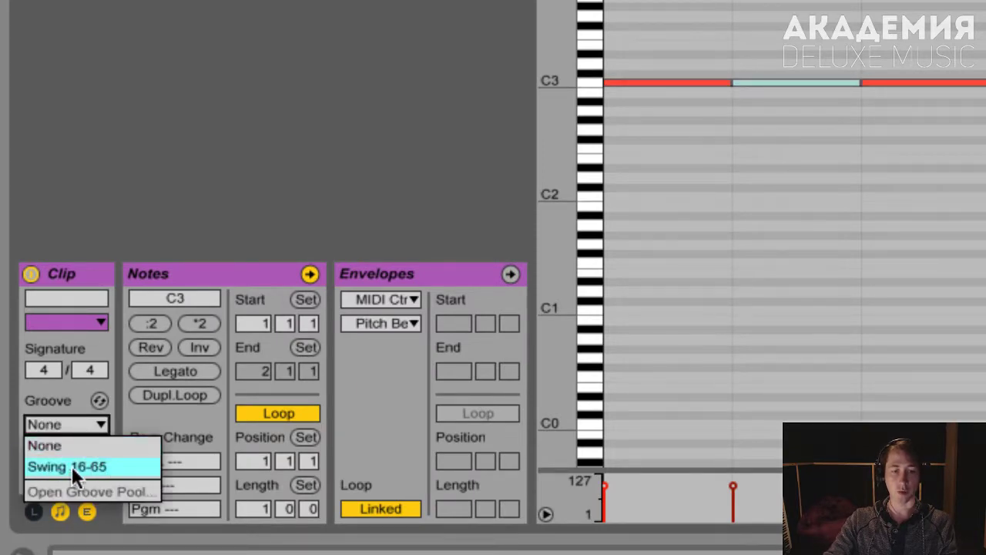
left_click(115, 466)
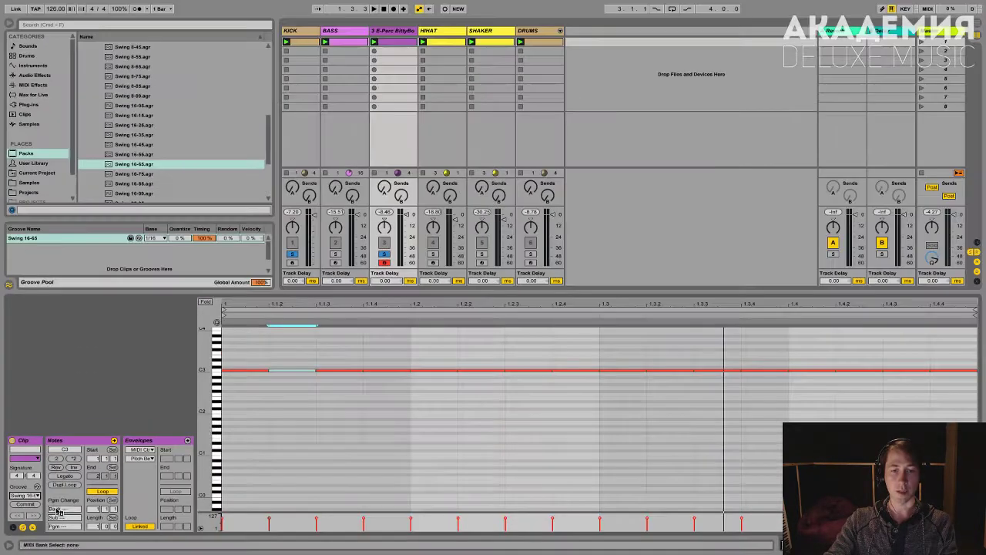
left_click(267, 412)
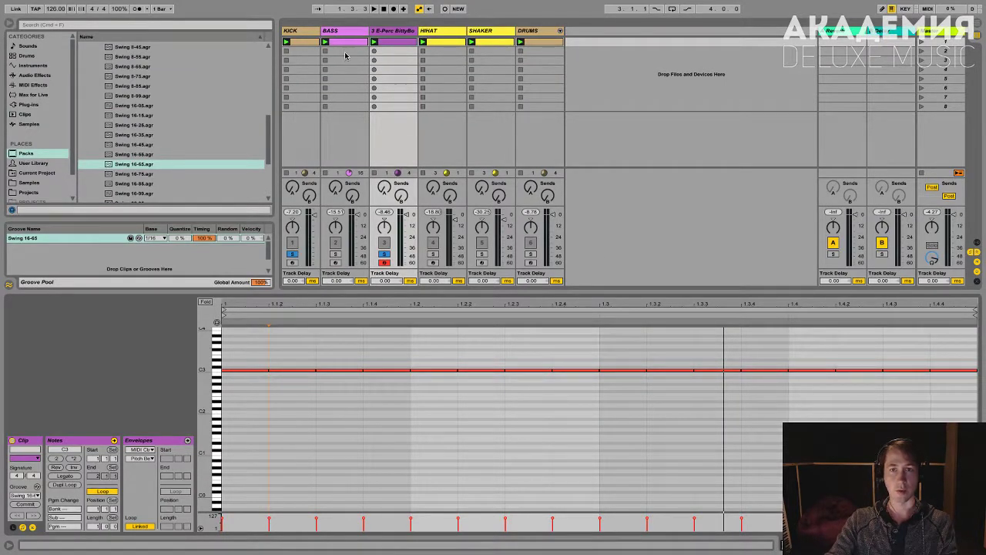
- Play the swung percussion together with the kick and return to the percussion clip's notes
key("space")
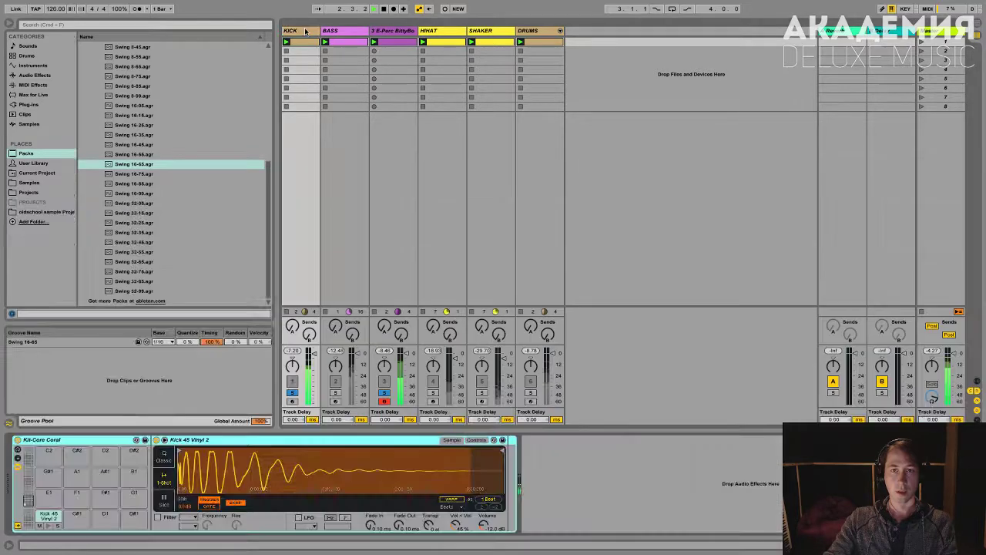
left_click(289, 30)
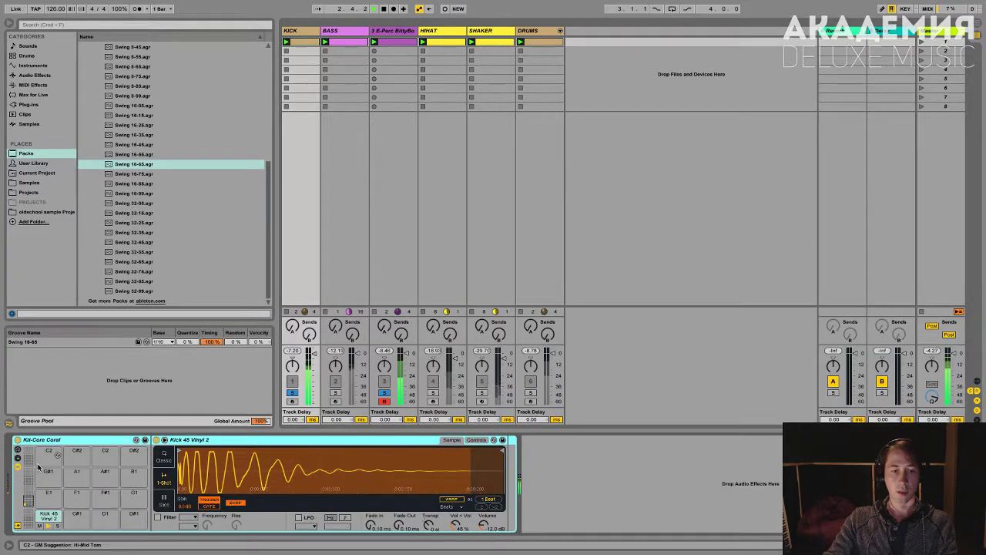
left_click(379, 33)
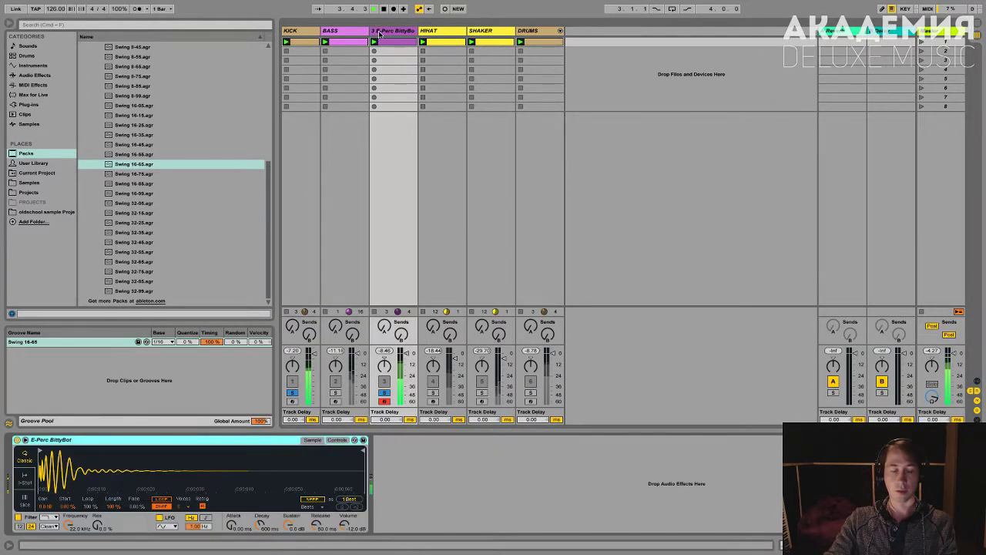
left_click(385, 44)
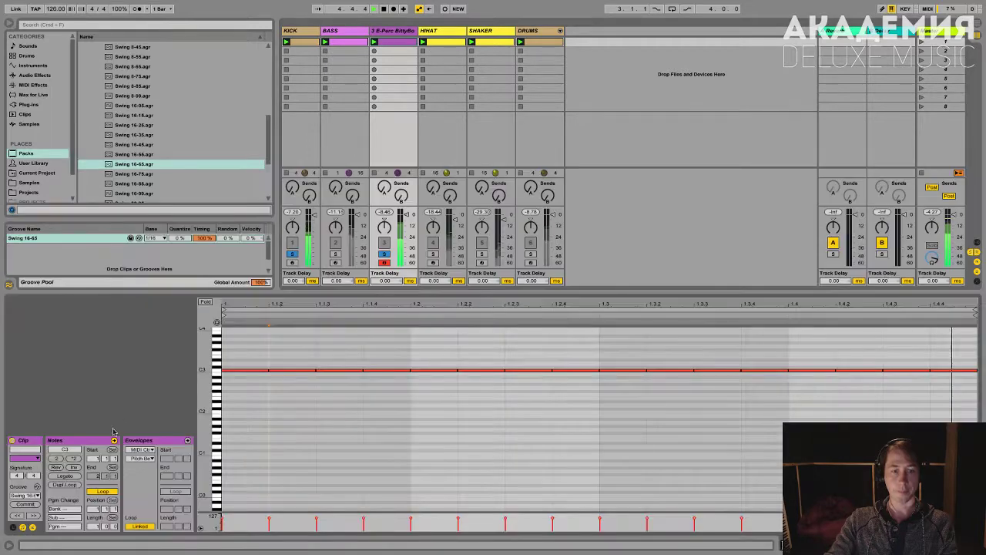
- Compare the percussion without swing by setting the clip's groove to None and back to Swing 16-65
left_click(26, 495)
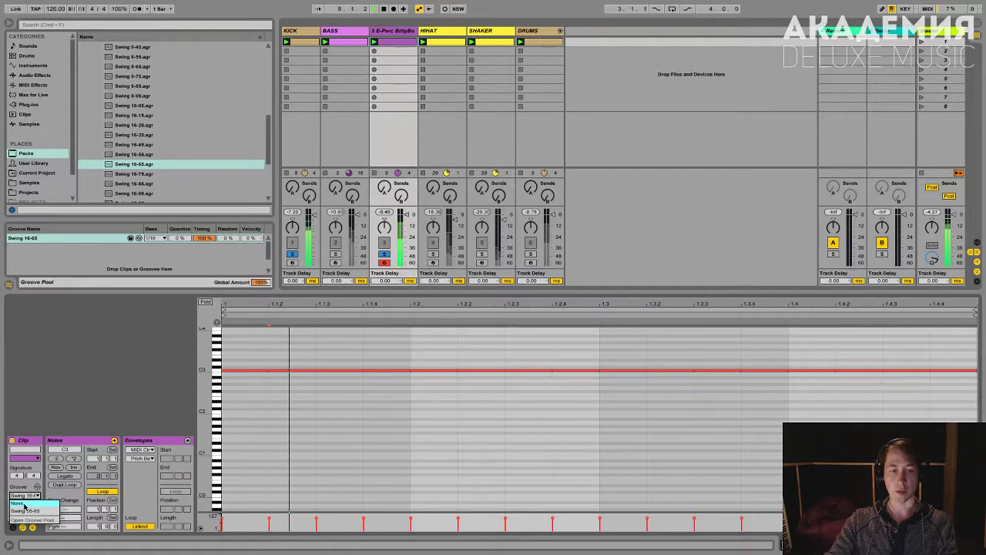
left_click(23, 505)
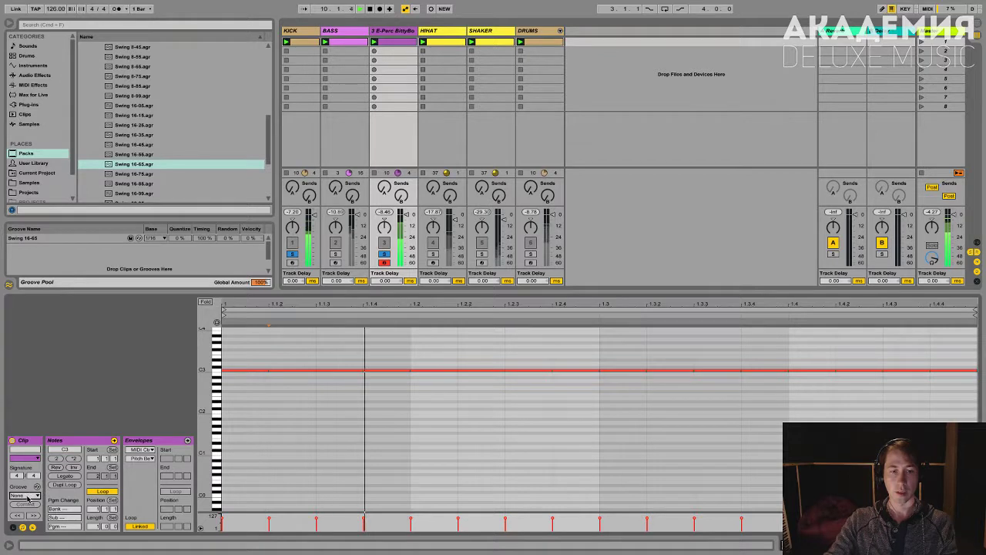
left_click(24, 495)
left_click(25, 511)
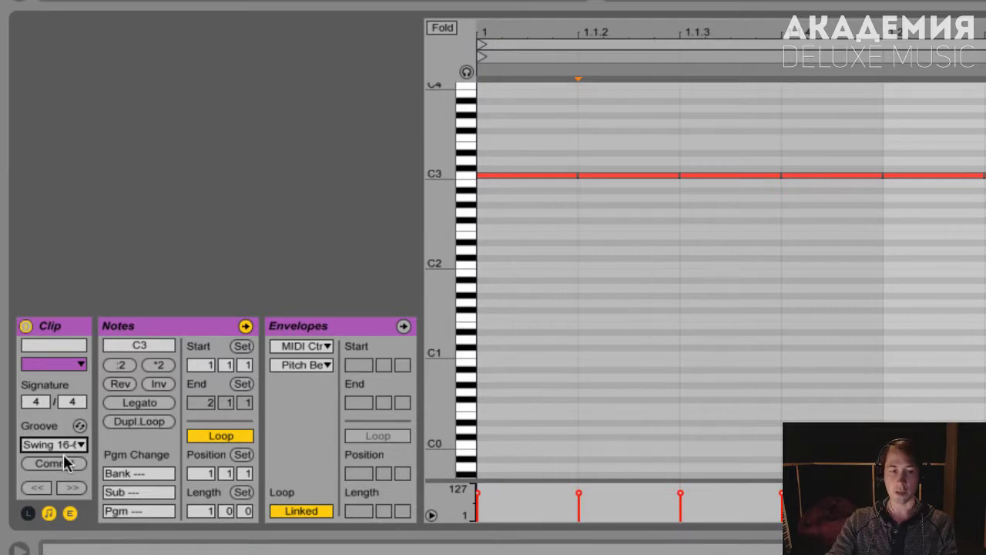
- Commit the Swing 16-65 groove to the percussion clip's notes and play the result
left_click(62, 468)
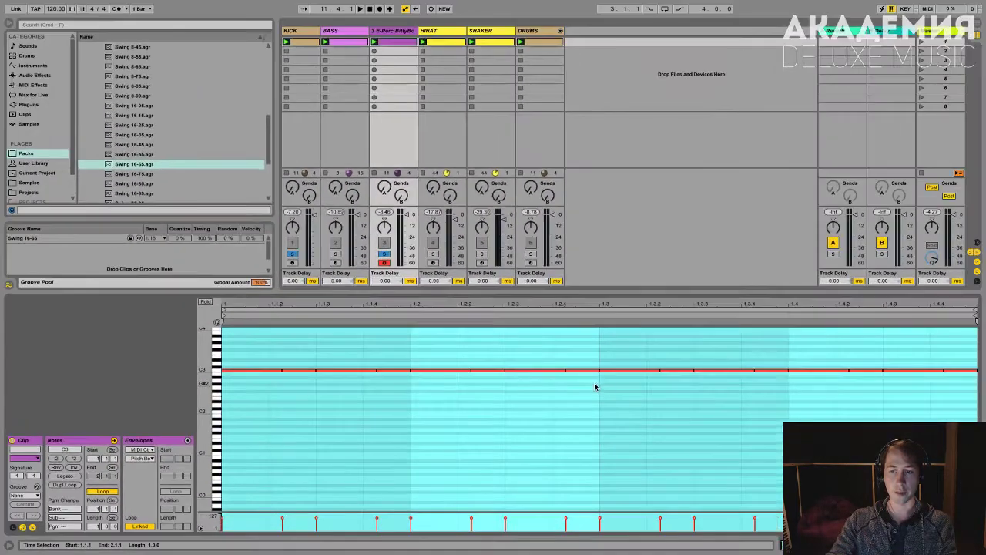
left_click(608, 368)
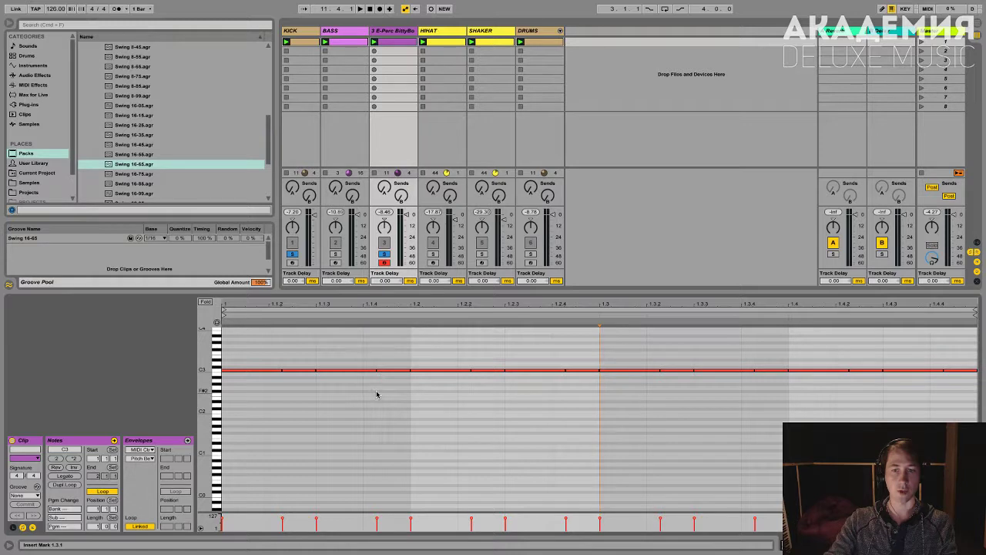
key("space")
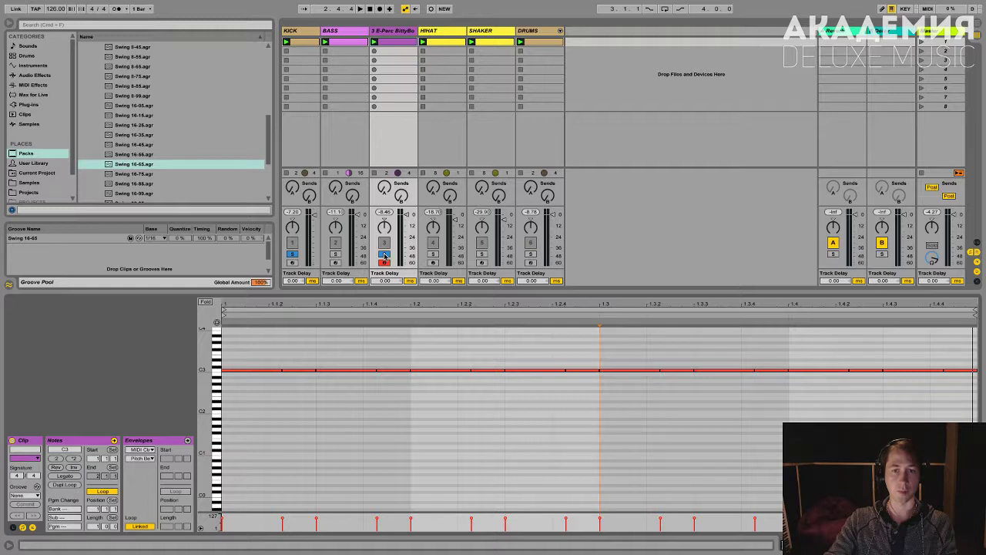
- Turn off solo on the percussion and KICK tracks and play the full loop, leaving the clip's groove at None
left_click(386, 256)
key("space")
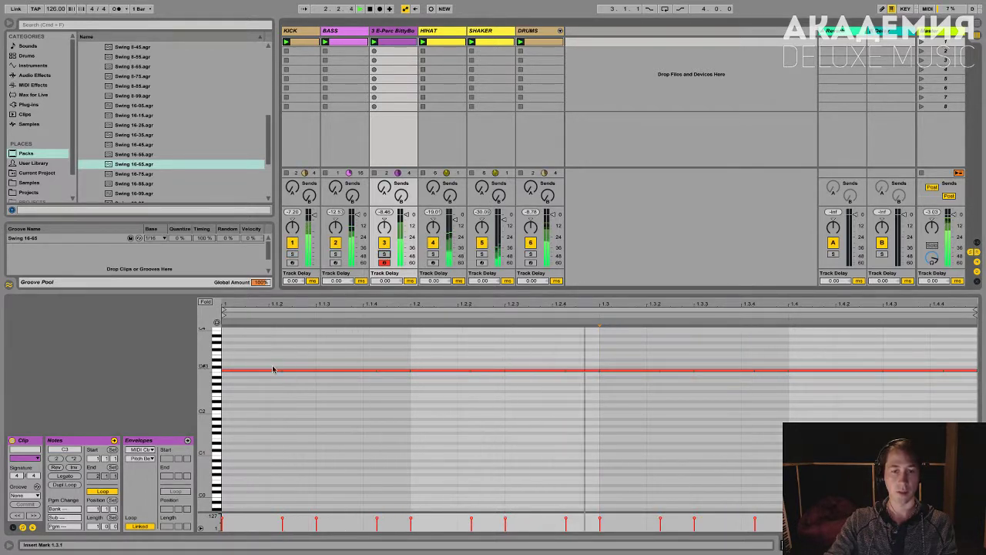
left_click(26, 496)
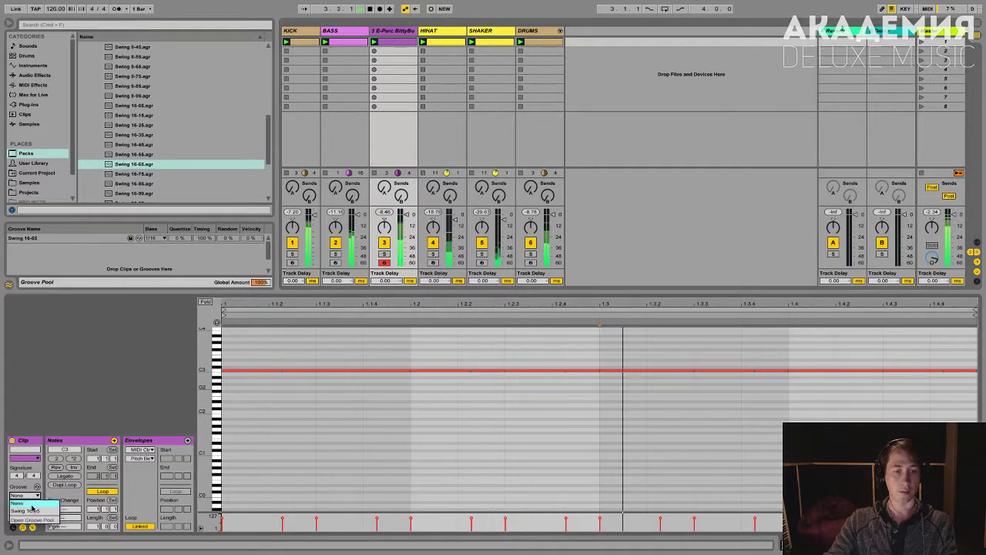
left_click(31, 506)
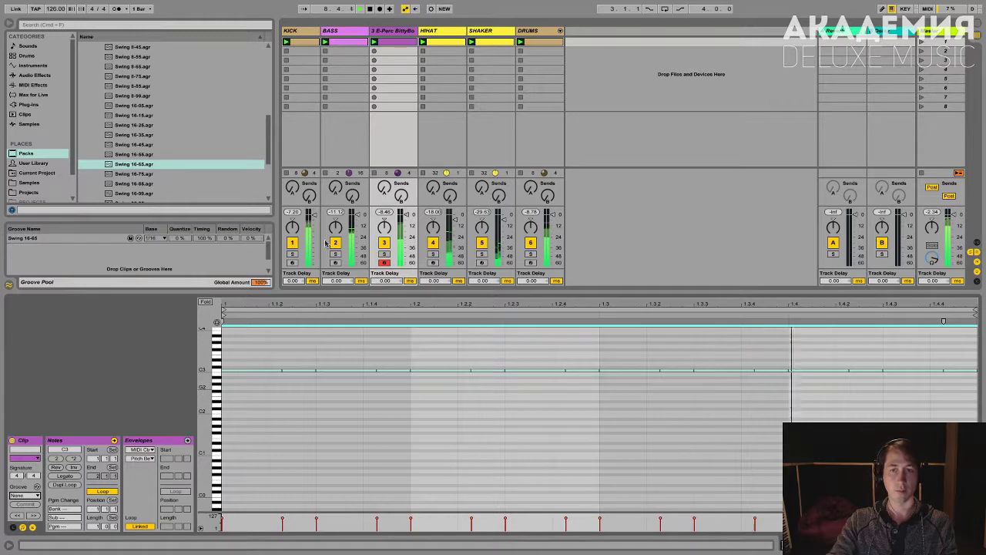
- Open the percussion track's Simpler and show its E-Perc BittyBot sample in the browser
left_click(411, 30)
double_click(411, 30)
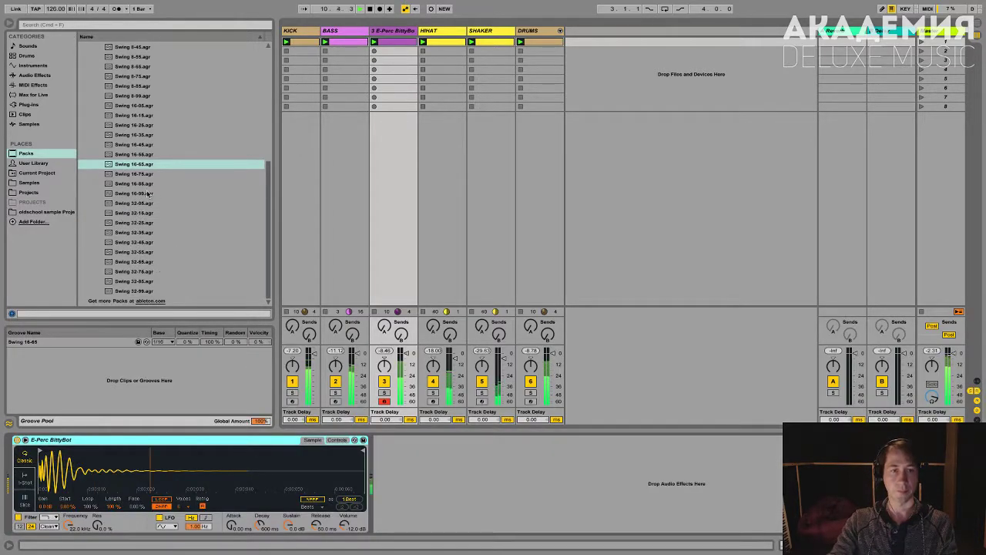
right_click(137, 443)
right_click(131, 460)
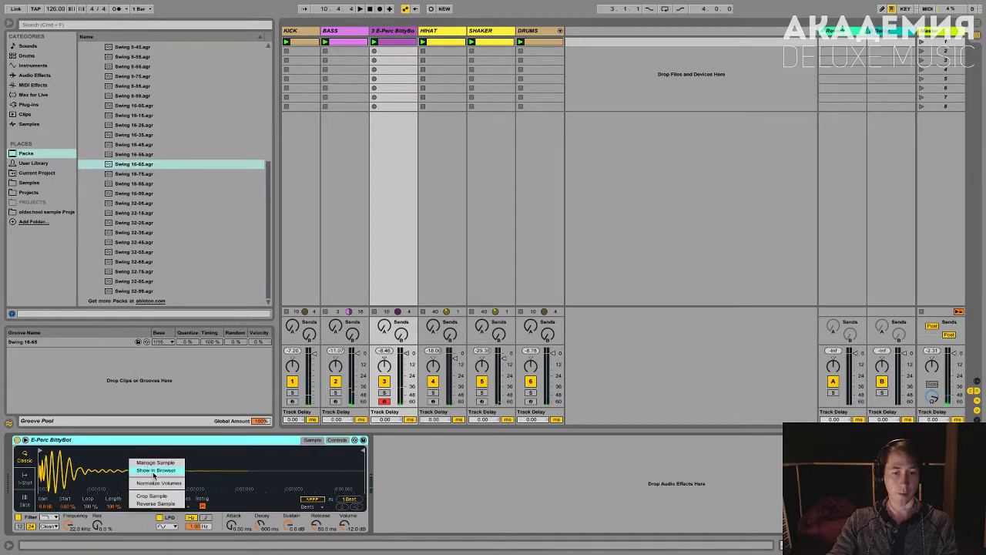
left_click(154, 470)
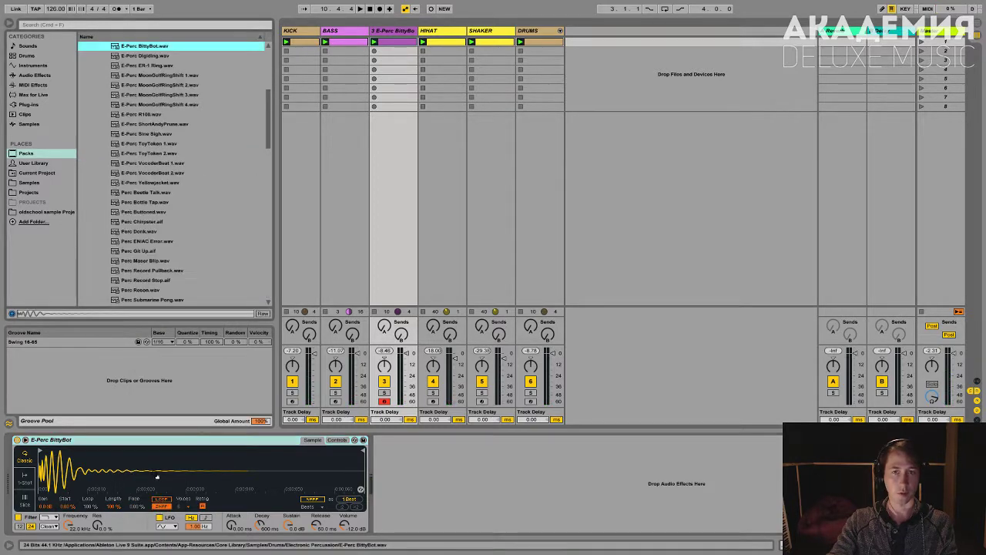
- Lower the BASS track's volume slightly and reselect the percussion track
left_click(341, 30)
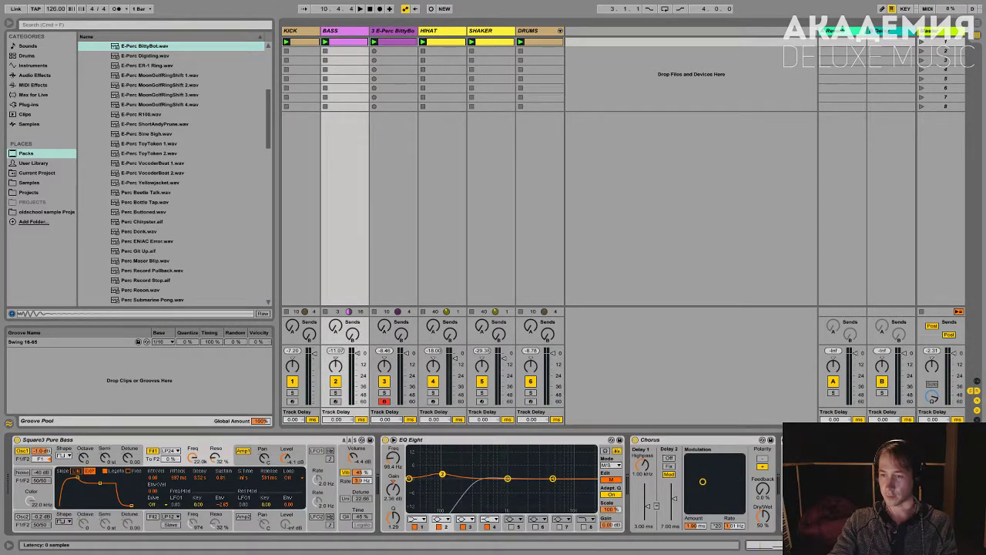
left_click_drag(358, 351, 356, 353)
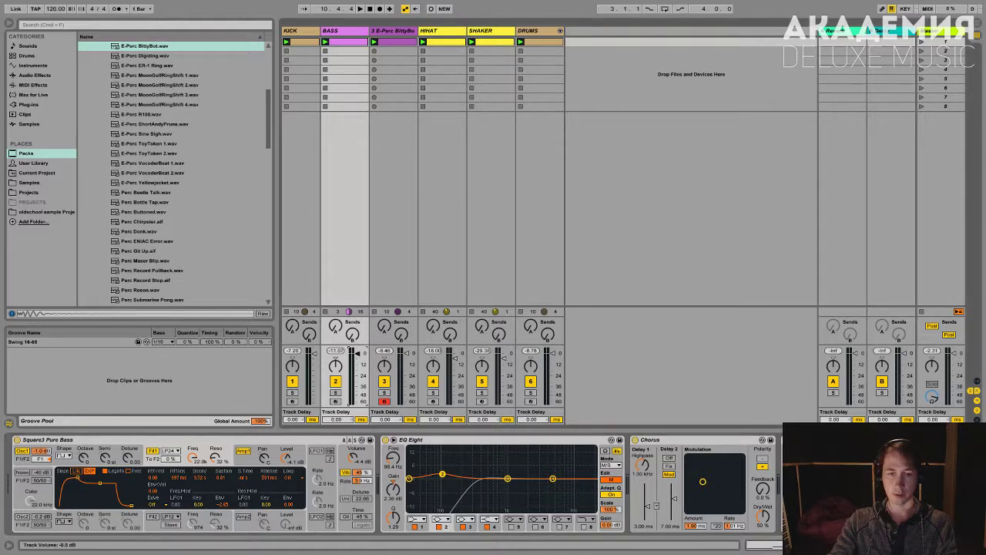
left_click(394, 62)
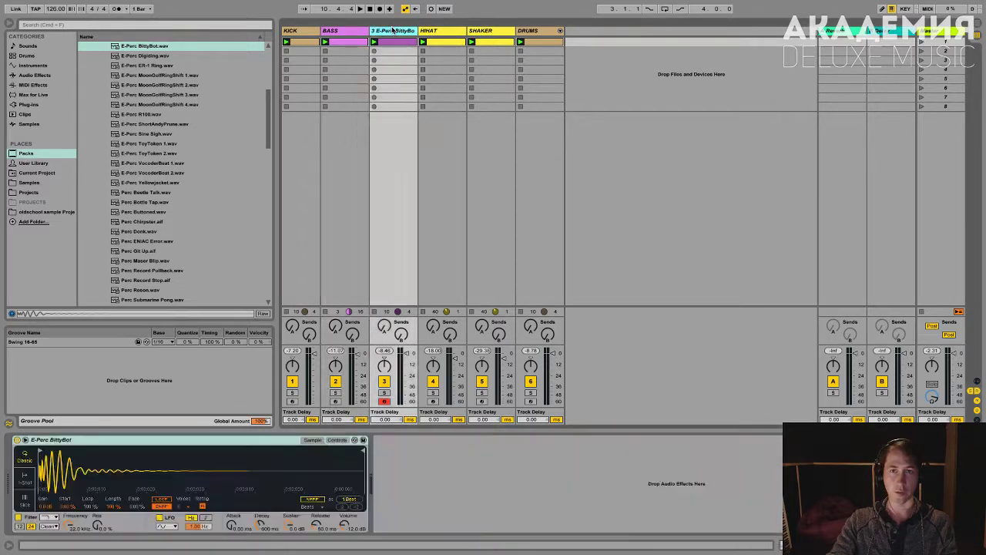
- Audition the electronic percussion samples in the browser from E-Perc BittyBot down to E-Perc Yellowjacket
left_click(139, 49)
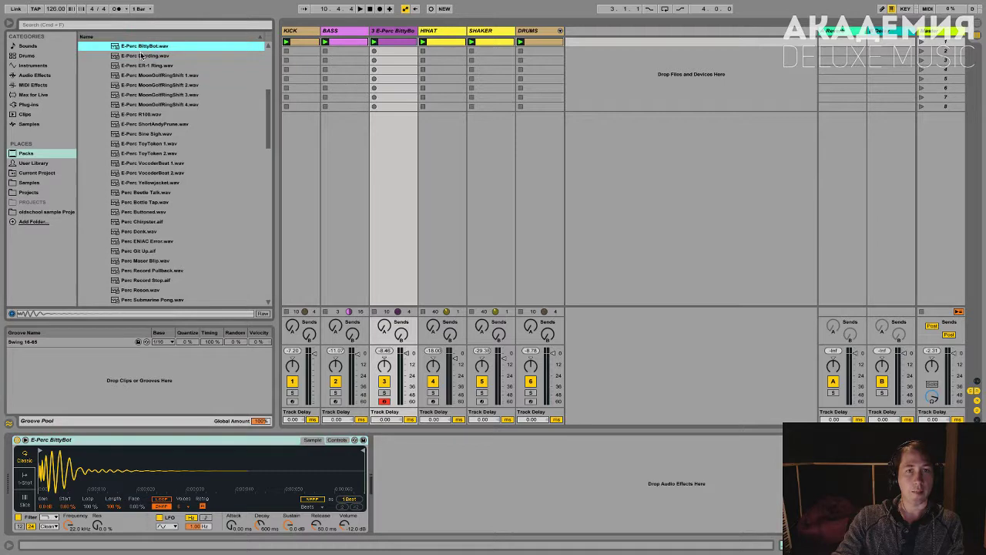
key("Down")
key("Down")
key("Down")
key("Down")
key("Down")
key("Down")
key("Down")
key("Down")
key("Down")
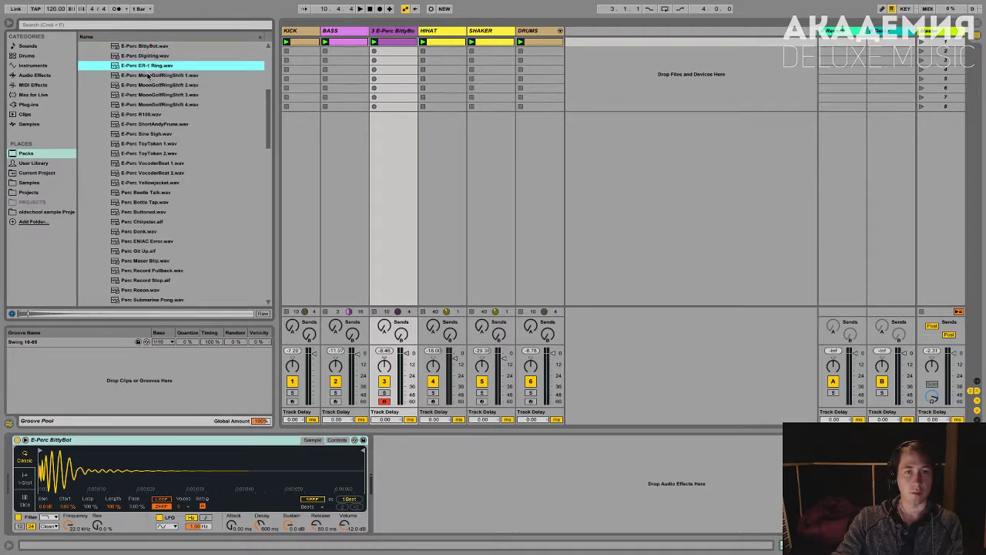
key("Down")
key("Down")
key("Down")
key("Down")
key("Down")
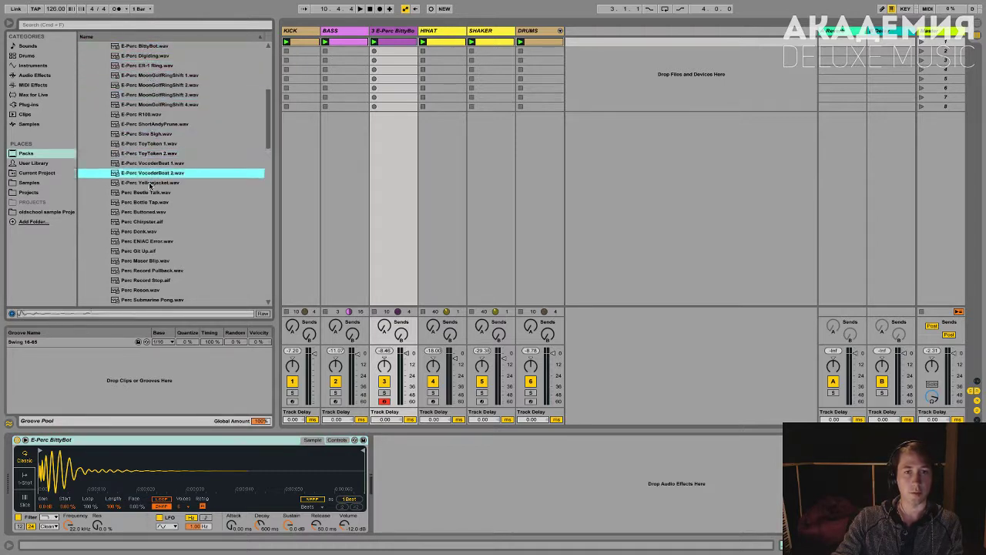
key("Up")
key("Down")
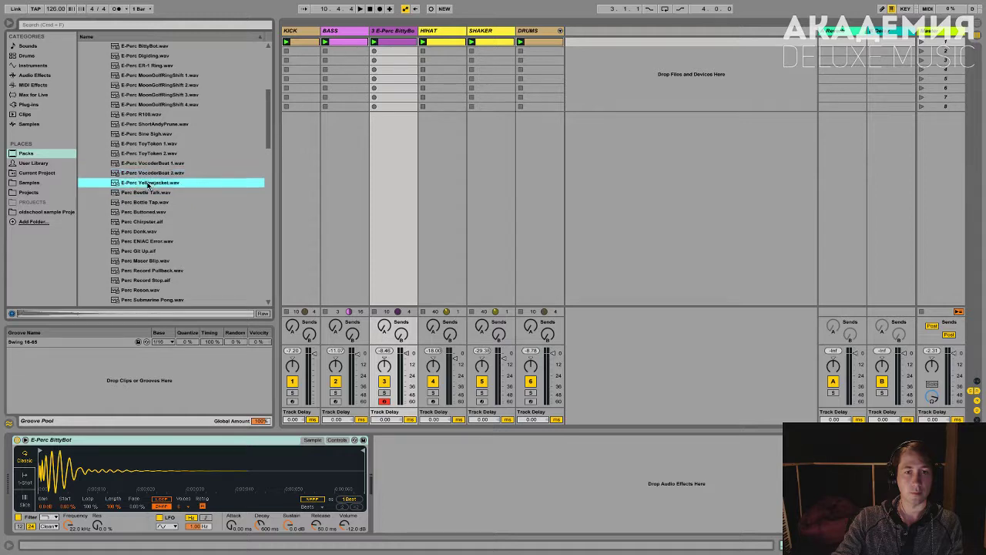
- Try E-Perc Yellowjacket, Perc Beetle Talk, Perc Bottle Tap and Perc Buttoned as the percussion track's sample while the loop plays
key("Return")
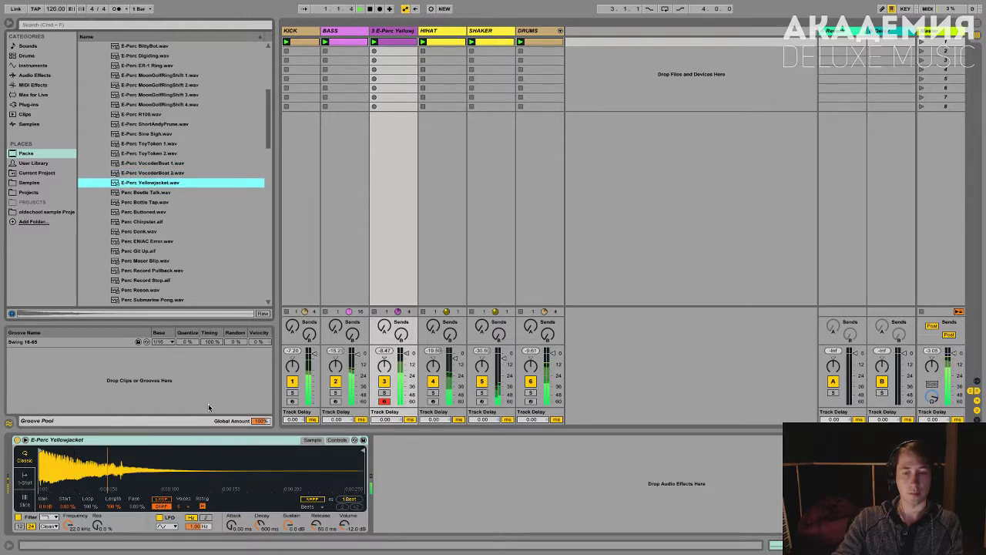
key("Down")
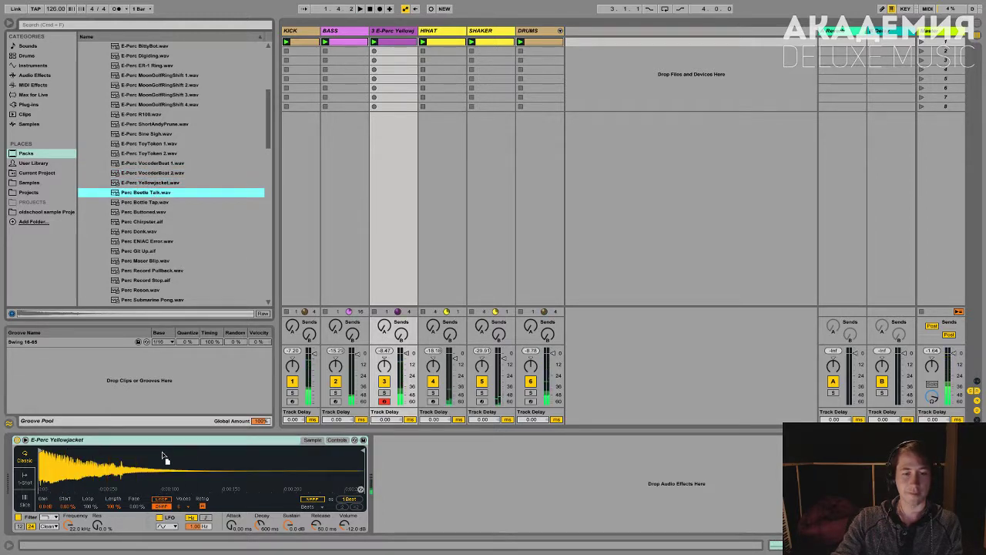
key("Return")
key("Down")
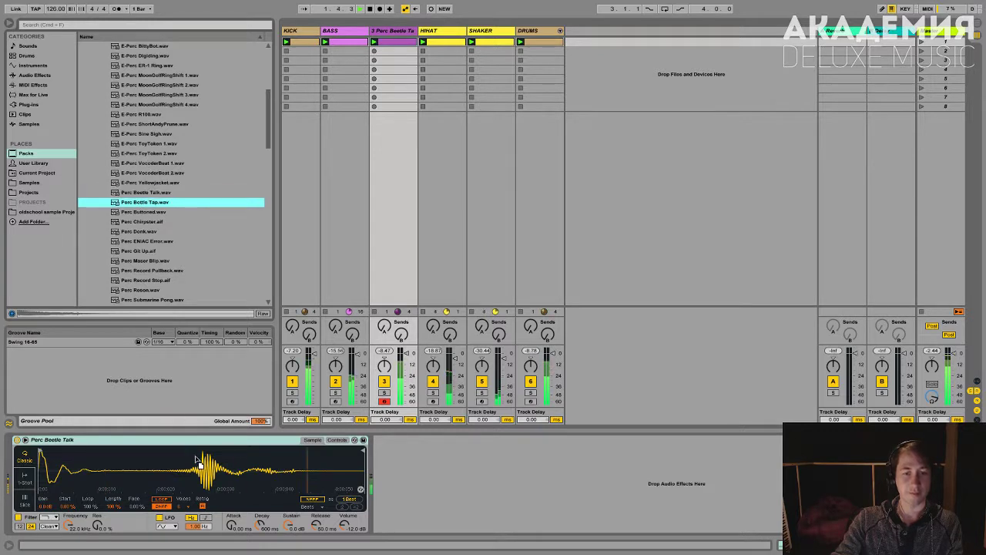
key("Return")
key("Down")
key("Return")
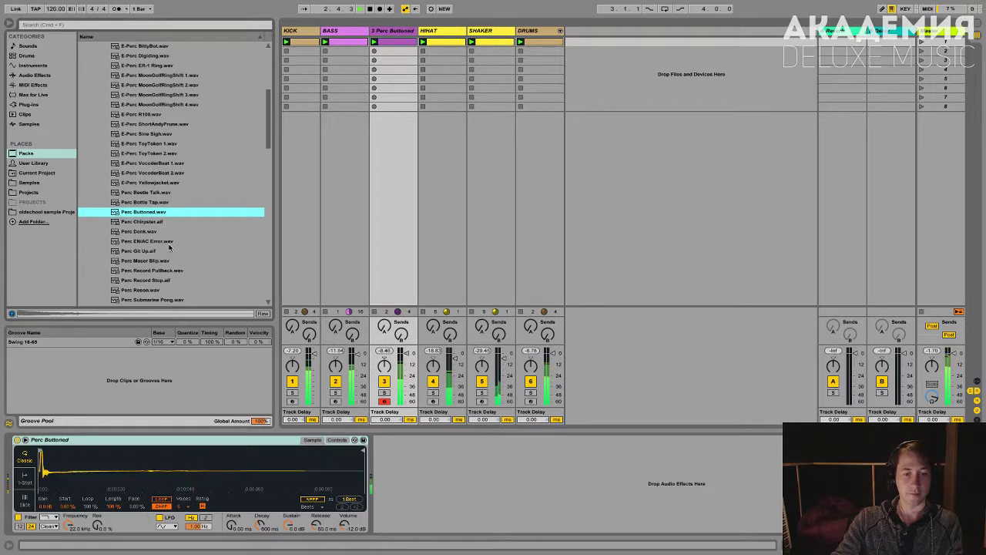
- Try Perc Chirpster, Perc Donk, Perc ENIAC Error and Perc Git Up in the percussion track's Simpler
left_click_drag(146, 222, 152, 405)
left_click_drag(158, 469, 158, 470)
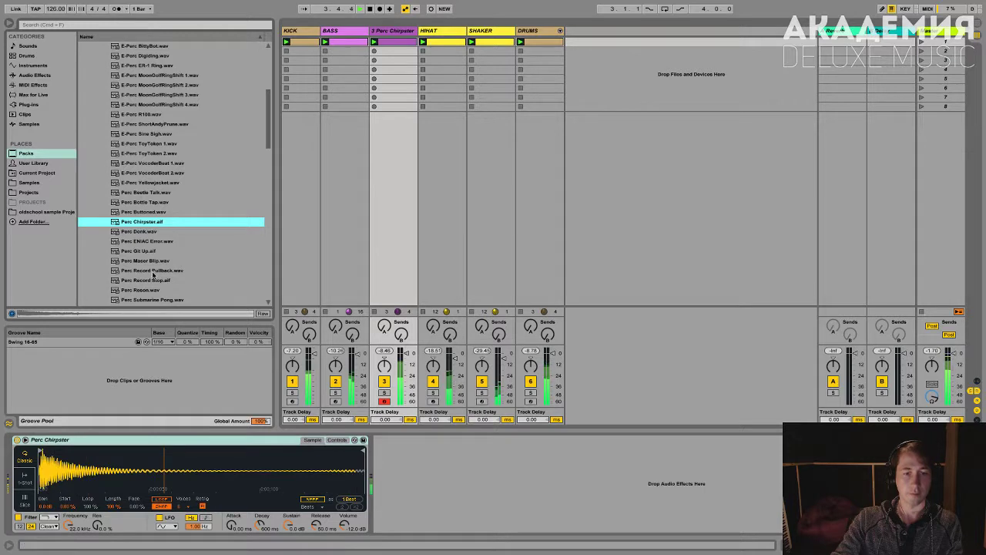
left_click_drag(136, 232, 151, 478)
left_click_drag(148, 243, 191, 466)
left_click_drag(146, 253, 154, 471)
- Replace the percussion track's sample with Perc Maser Blip and, after hearing it, with Perc Record Pullback
scroll(154, 206, "down", 3)
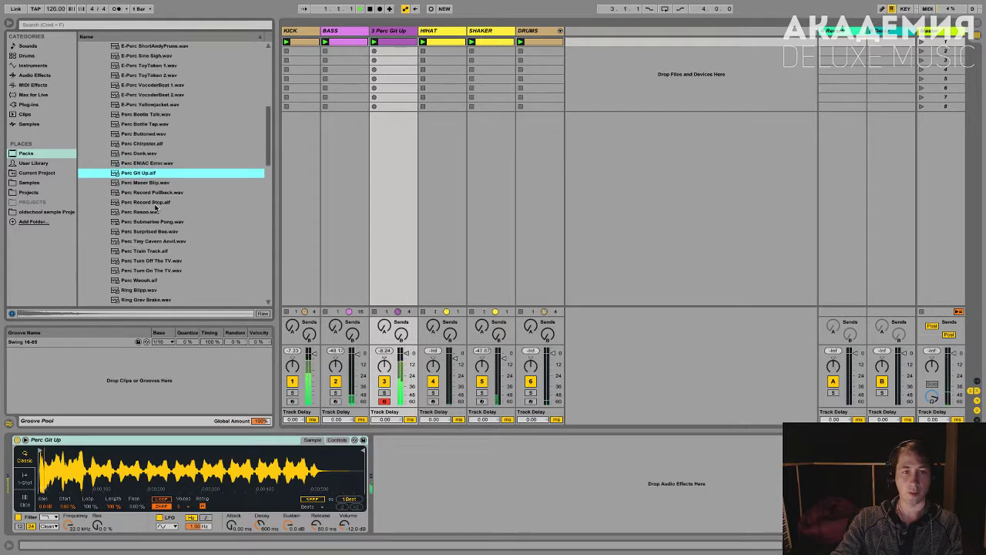
key("Down")
key("Return")
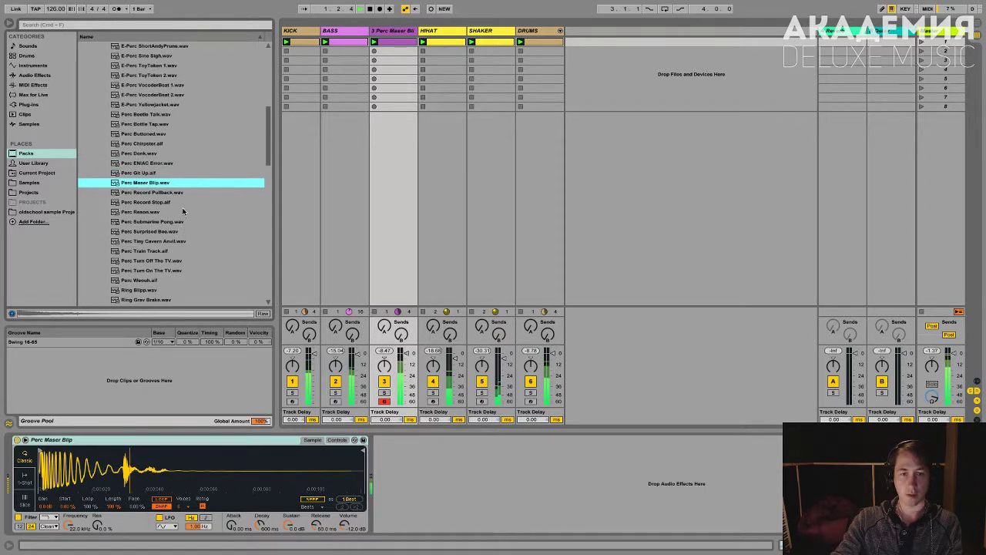
key("Down")
key("Return")
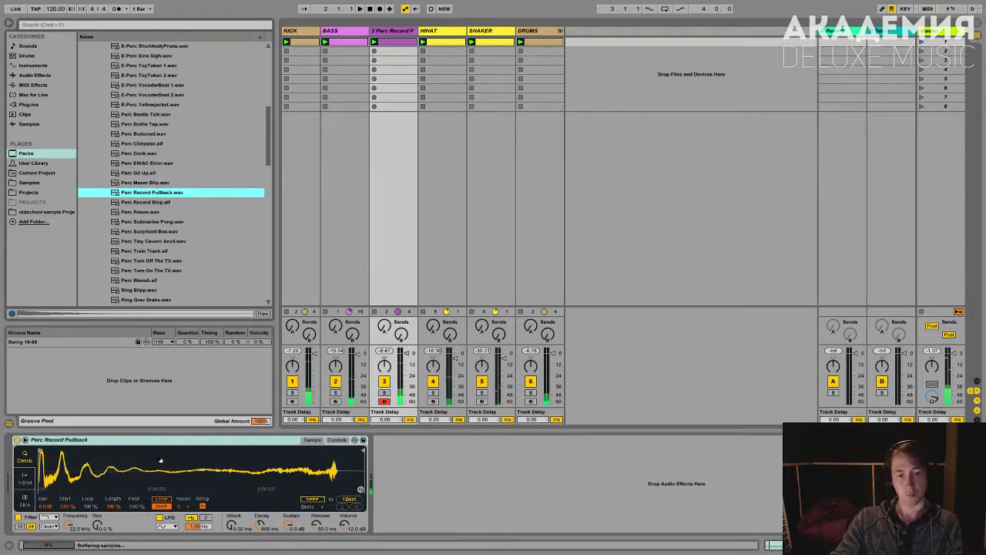
- Try Perc Record Stop, Perc Reson, Perc Submarine Pong and Perc Surprised Bee as the percussion track's sample while the loop plays
key("Down")
key("Return")
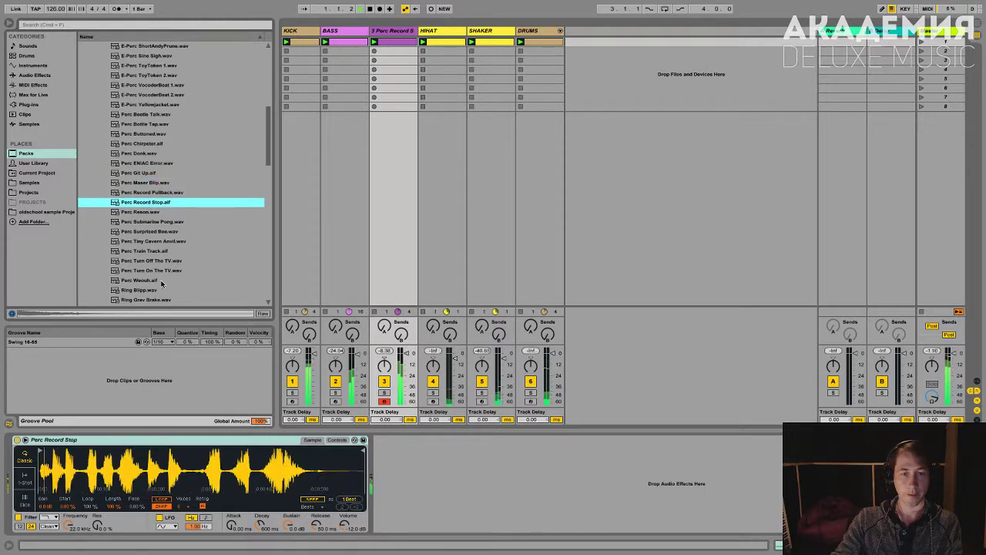
key("Down")
key("Return")
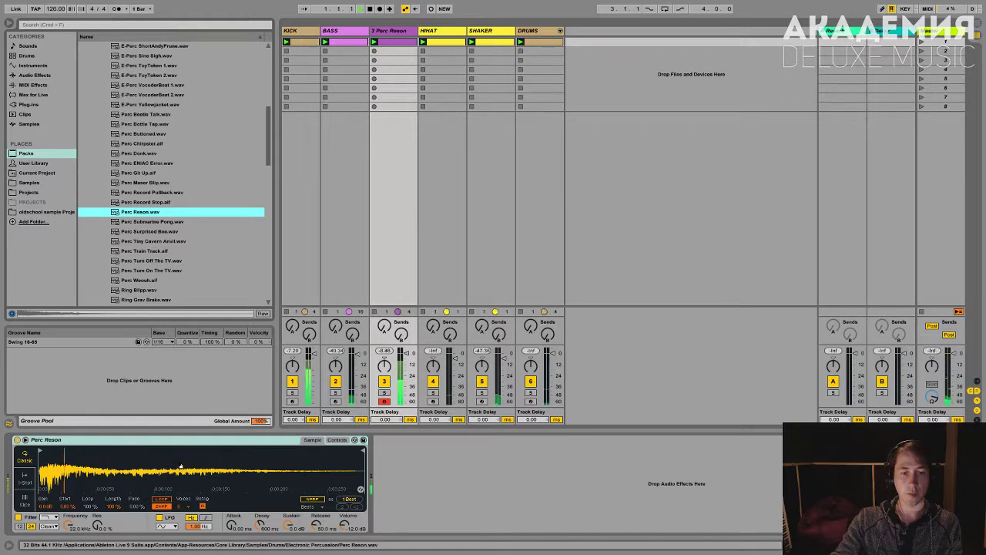
key("Down")
key("Return")
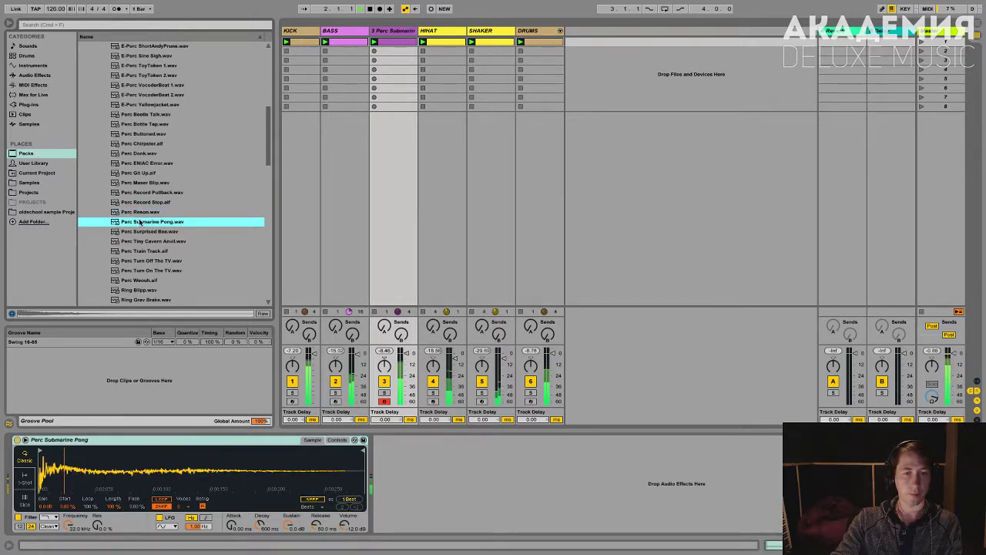
key("Down")
key("Return")
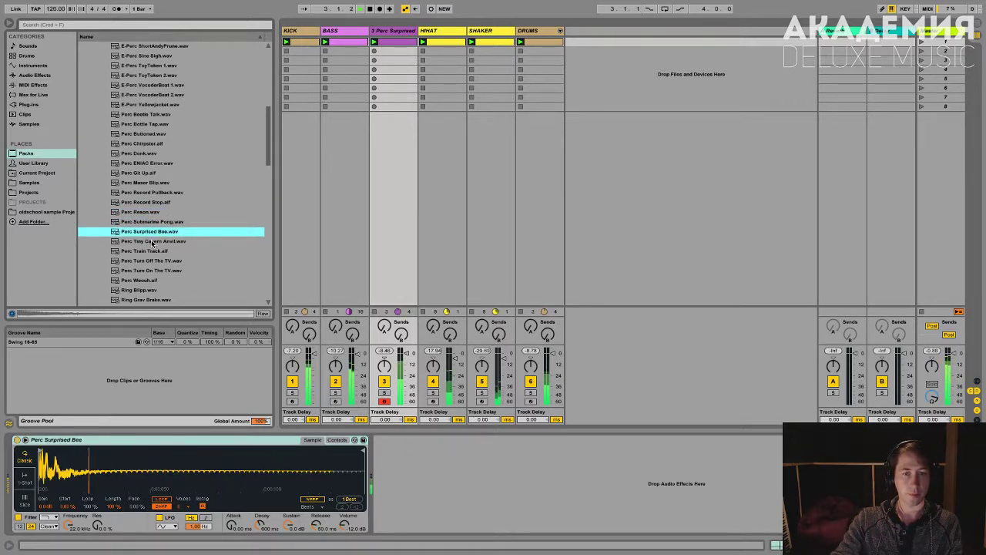
- Try Perc Tiny Cavern Anvil, Perc Train Track and Perc Turn Off The TV in the percussion track's Simpler
key("Down")
key("Return")
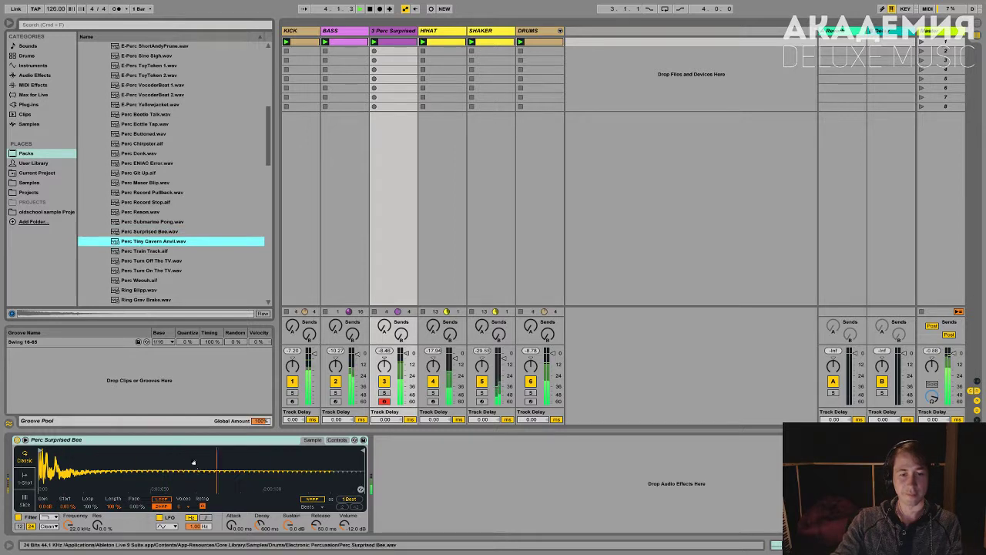
key("Down")
key("Return")
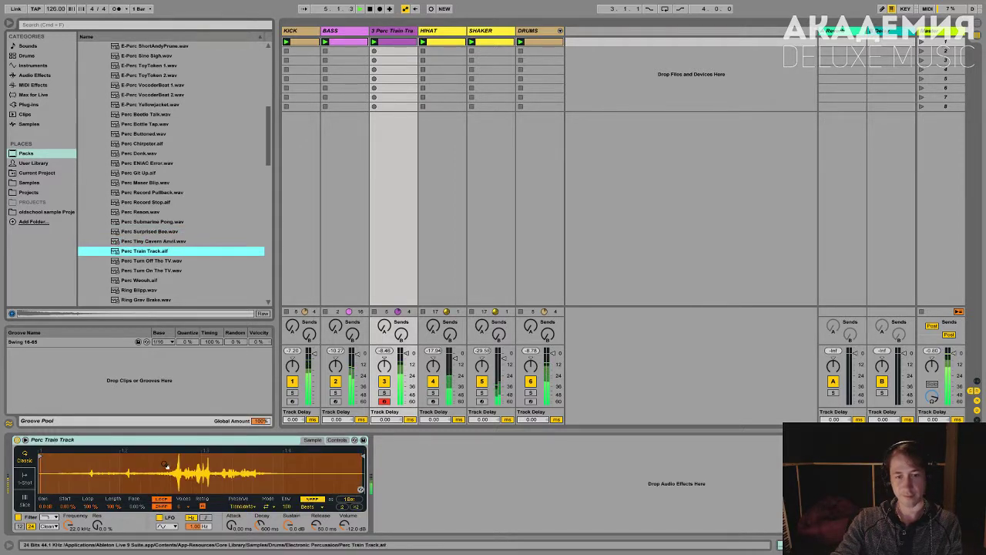
mouse_move(41, 456)
left_mouse_down()
mouse_move(215, 456)
mouse_move(39, 456)
left_mouse_up()
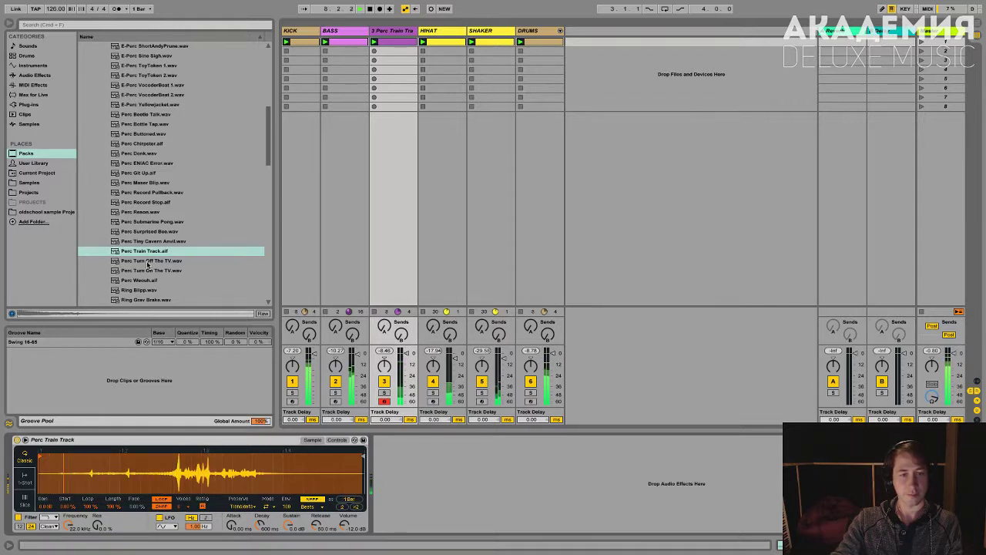
left_click(148, 262)
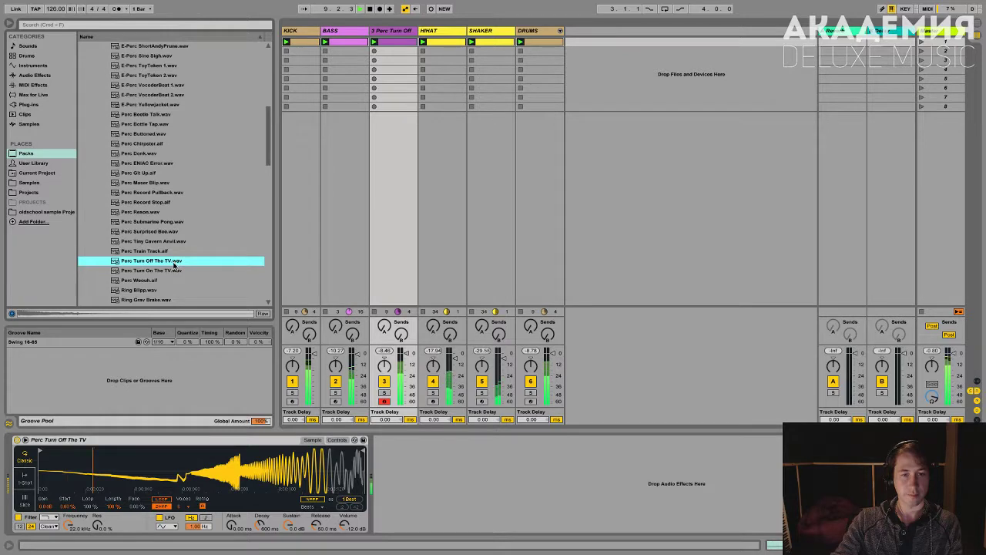
- Swap the percussion sample for Perc Turn On The TV and Perc Weouh, and look through the remaining electronic percussion samples
key("Down")
key("Return")
key("Down")
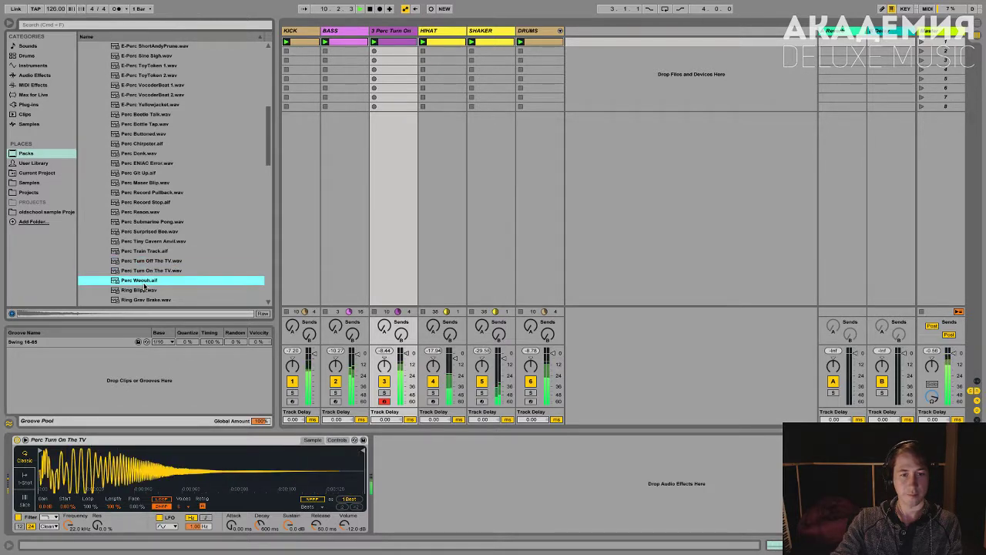
key("Return")
scroll(137, 282, "down", 3)
scroll(137, 283, "down", 3)
left_click_drag(139, 192, 146, 211)
scroll(156, 247, "up", 15)
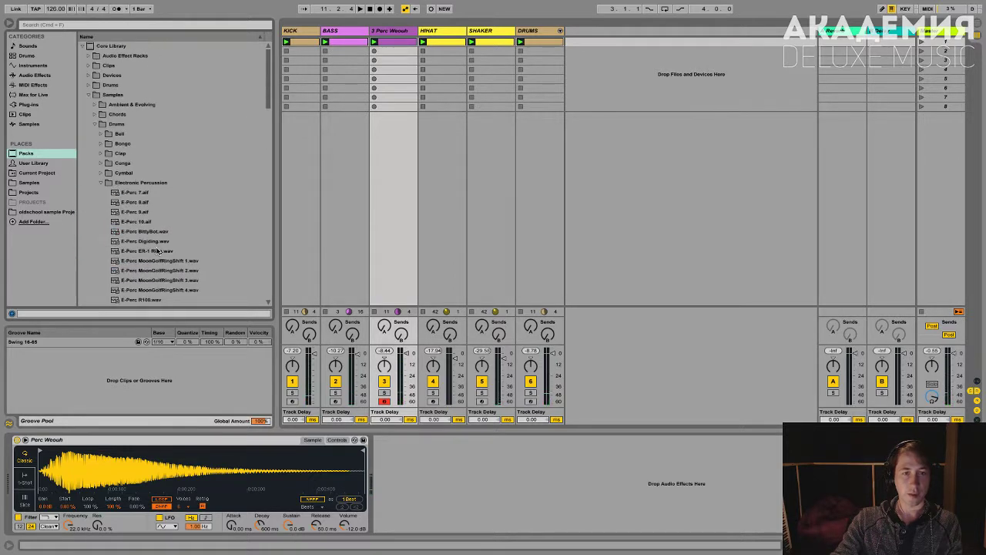
- Search the samples for "CON" and load A-Conga Low Slap 2 into the percussion track's Simpler
left_click(43, 124)
left_click(47, 26)
type("CON")
key("BackSpace")
key("BackSpace")
type("ON")
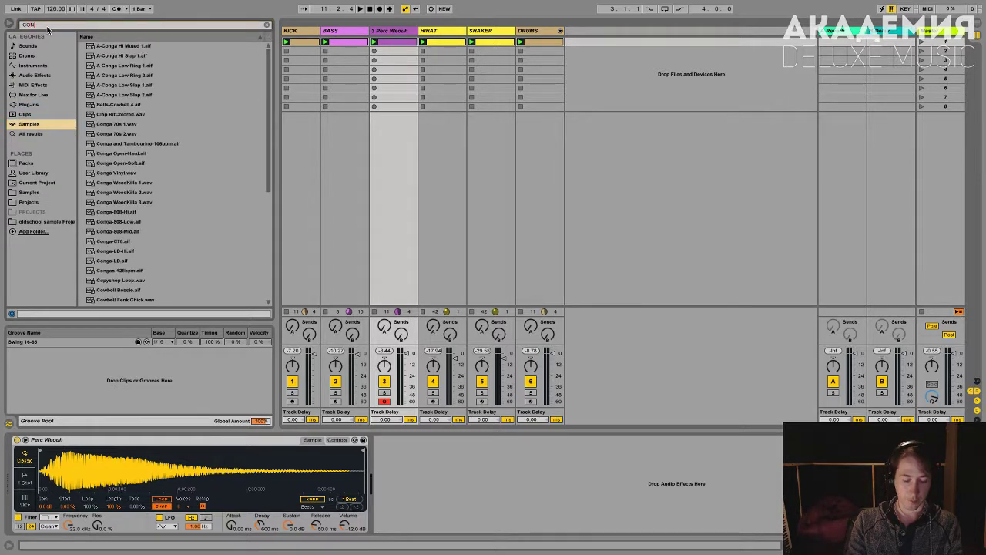
left_click(120, 95)
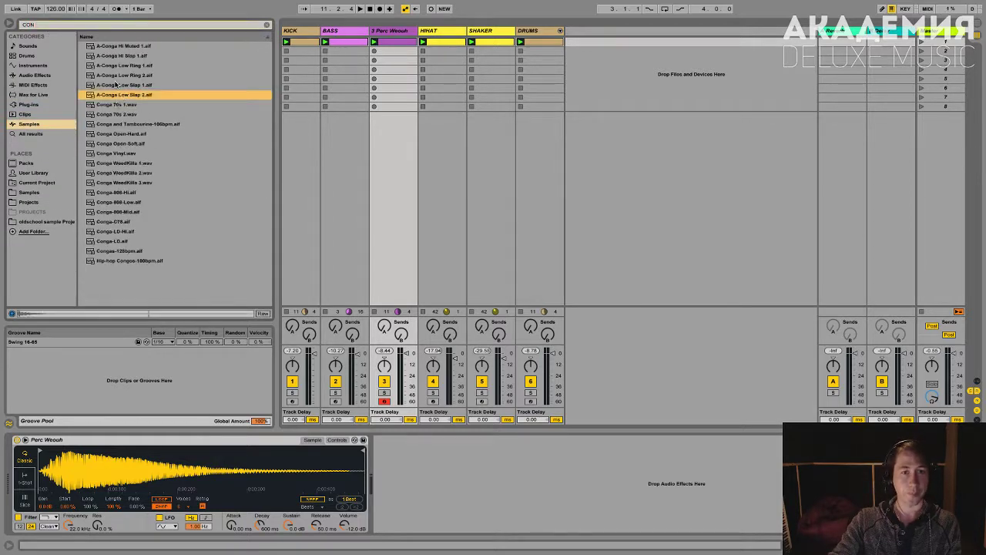
left_click_drag(119, 96, 198, 479)
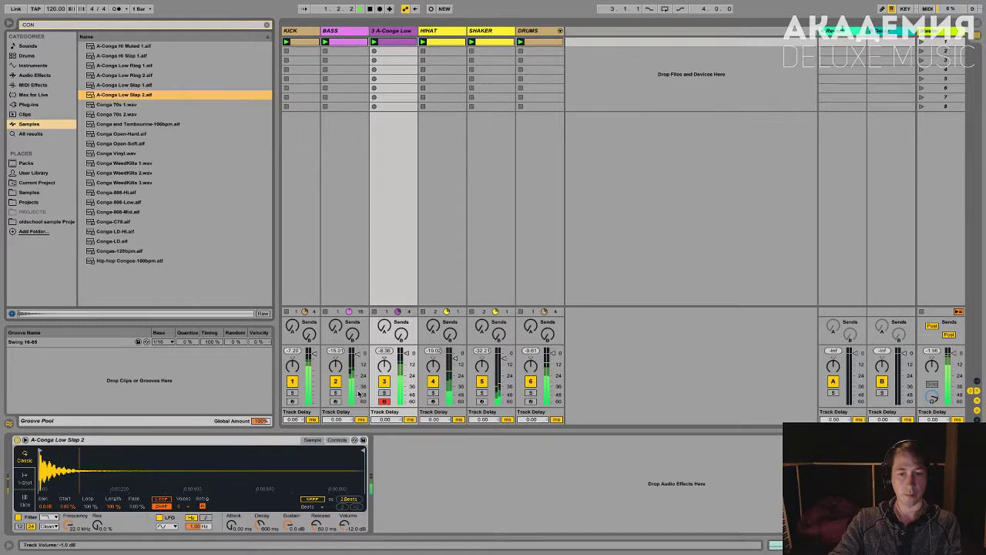
- Shorten the conga's amplitude envelope to a 149 ms decay with sustain at -inf dB, and disarm the track
left_click(337, 439)
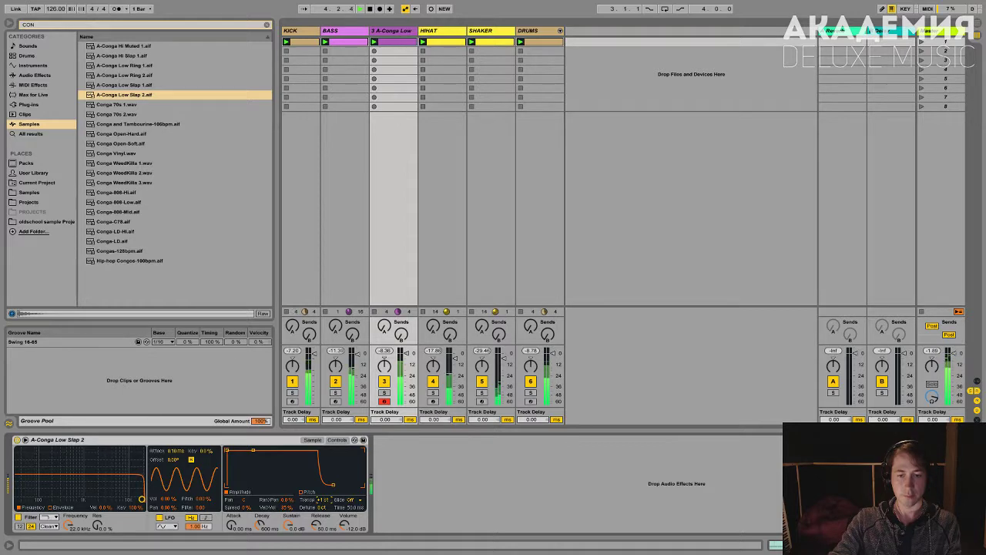
left_click_drag(252, 452, 251, 484)
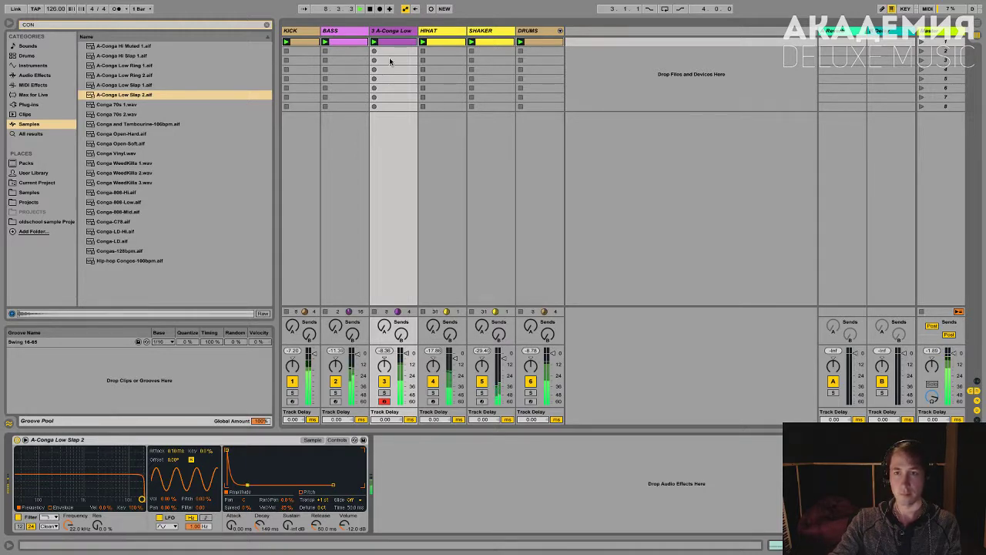
left_click(385, 404)
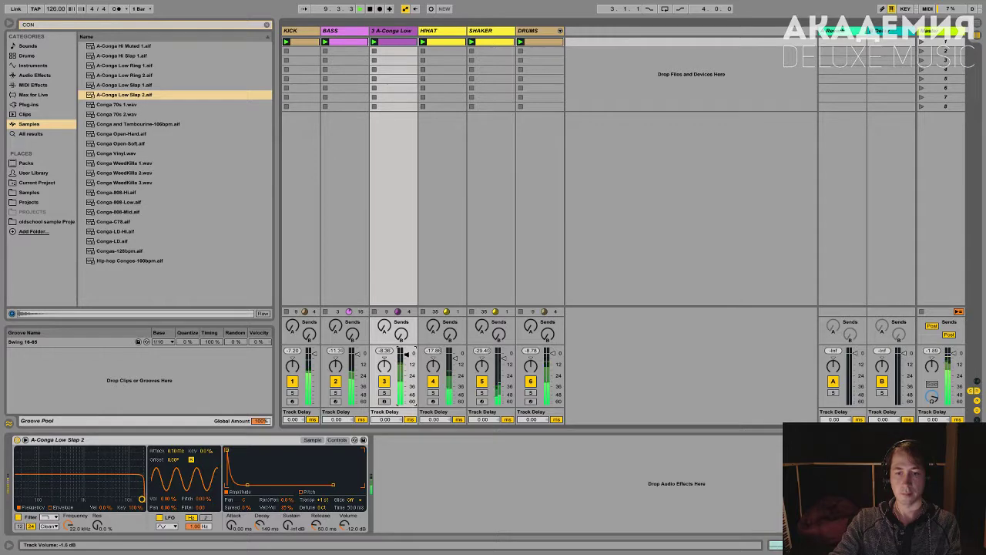
- Thin out the conga clip by deleting the C3 note at 1.1.3 and the notes from 1.2.3 through 1.3.3
double_click(386, 43)
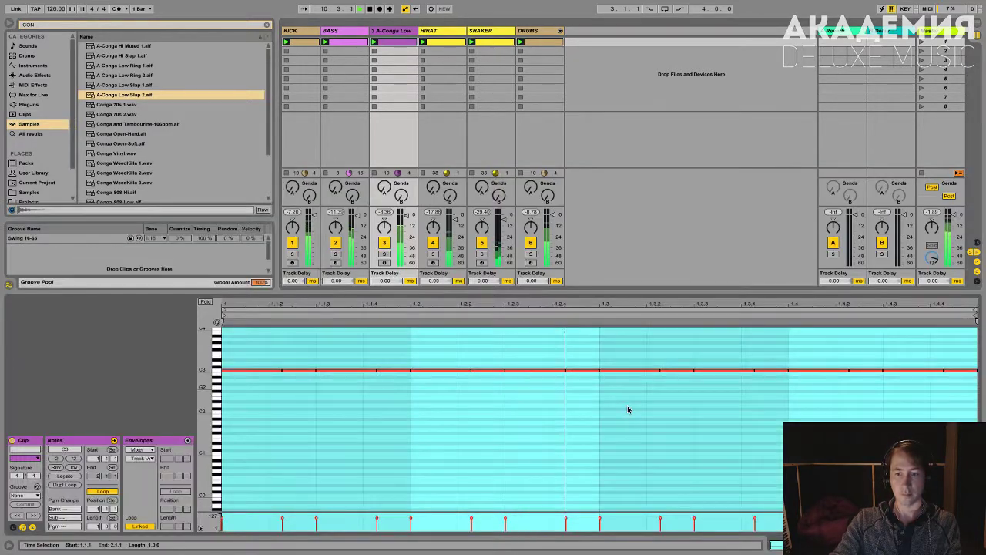
left_click(343, 370)
key("Delete")
left_click_drag(558, 339, 584, 434)
key("Delete")
left_click_drag(683, 352, 733, 385)
key("Delete")
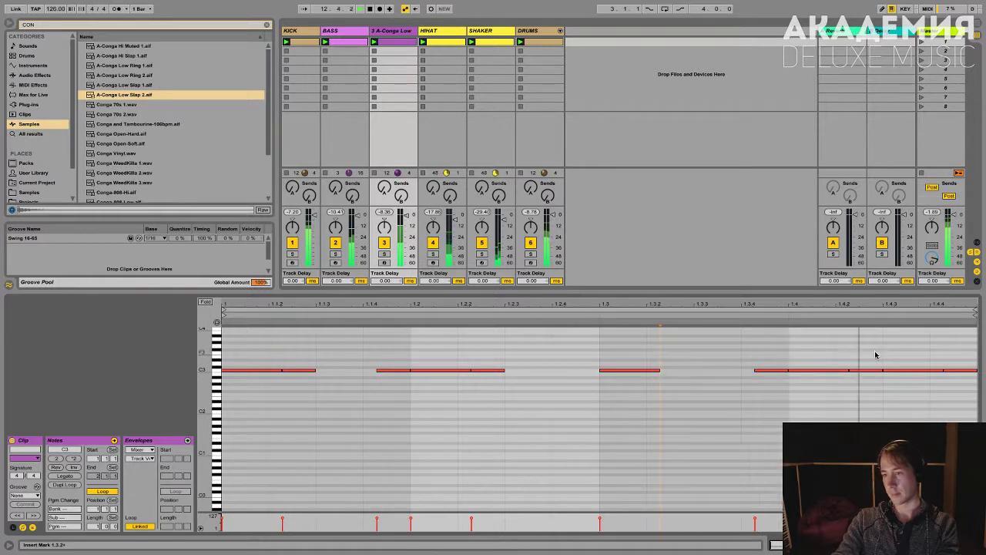
mouse_move(657, 354)
left_mouse_down()
mouse_move(592, 421)
mouse_move(596, 413)
left_mouse_up()
key("Delete")
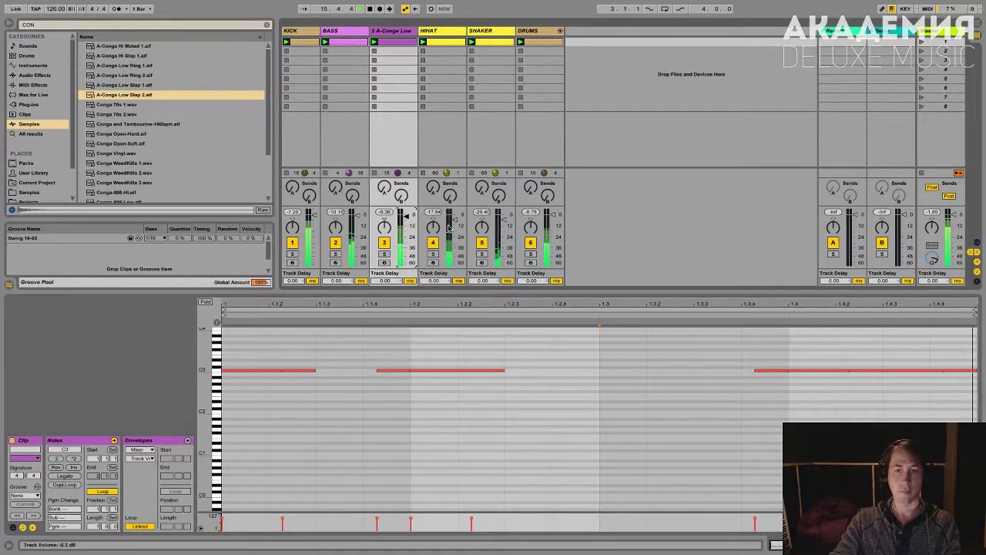
- Group the conga, HIHAT, SHAKER and DRUMS tracks
left_click(375, 30)
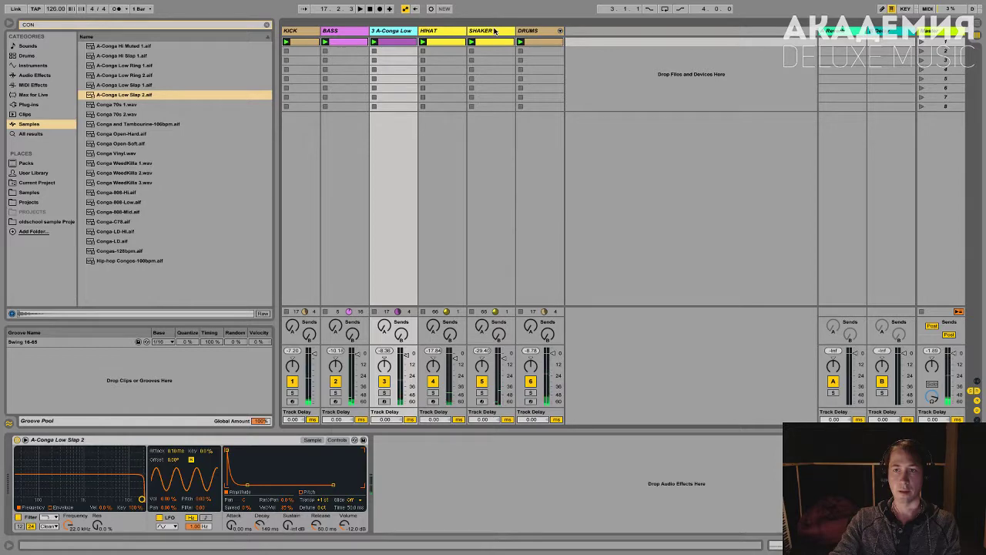
left_click(534, 31)
right_click(377, 32)
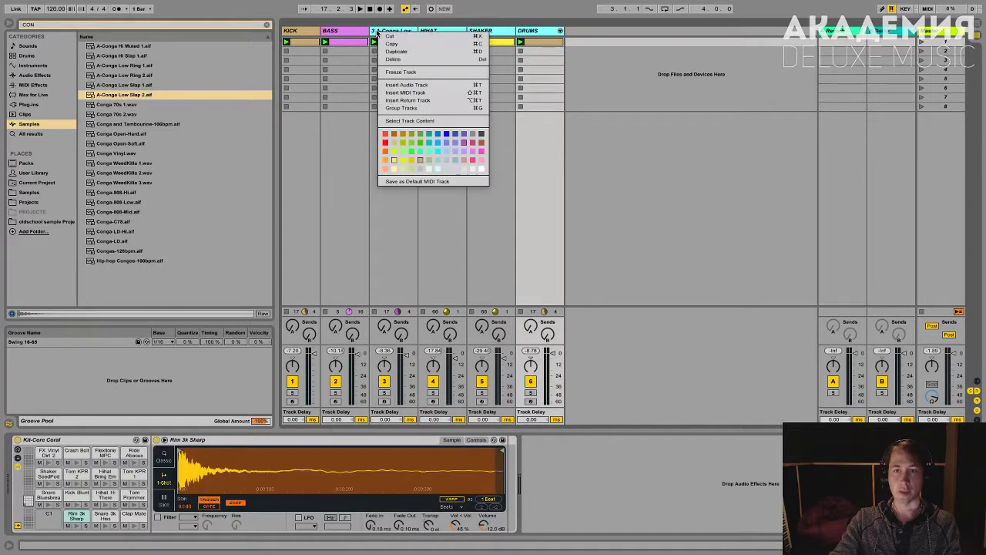
left_click(408, 108)
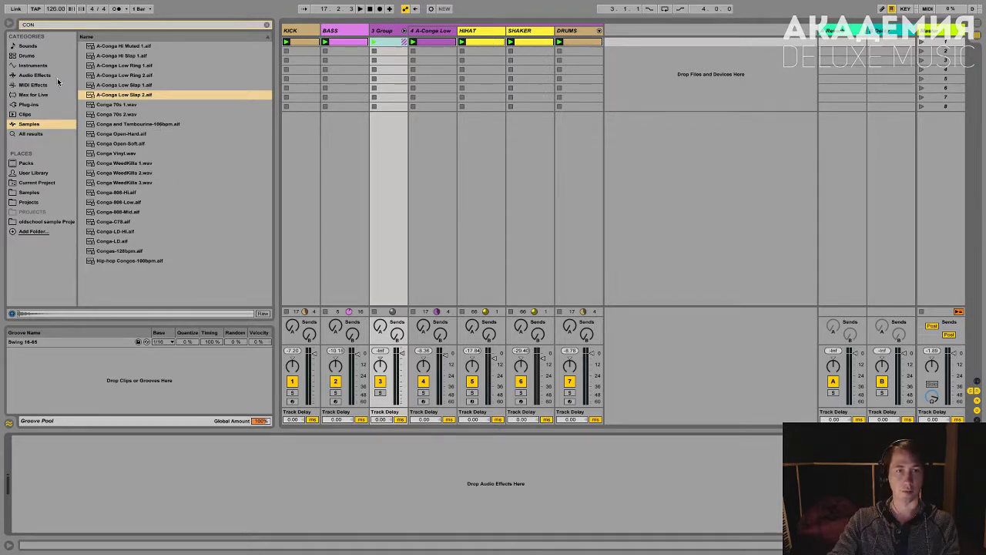
- Clear the sample search and add a Reverb audio effect to the new group track
left_click(267, 26)
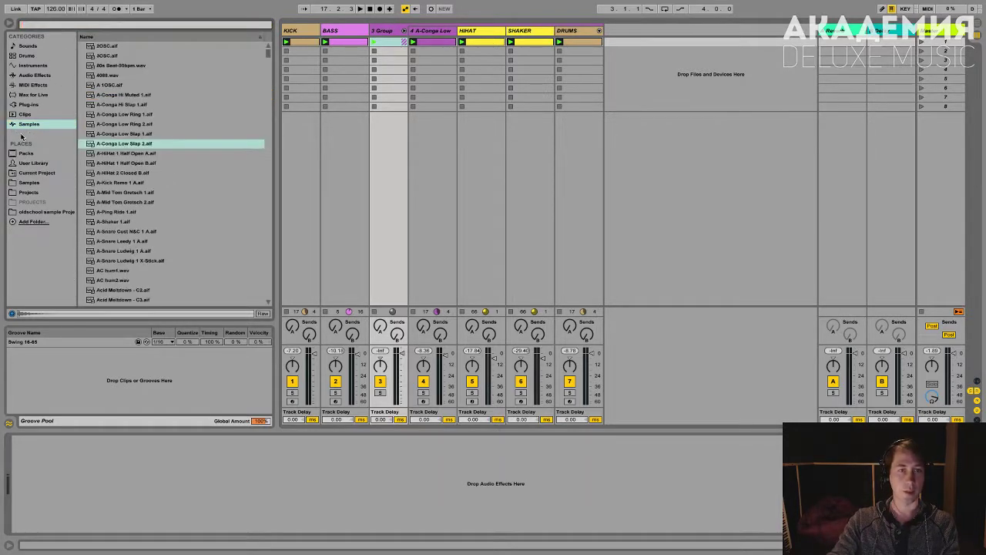
left_click(35, 74)
scroll(107, 265, "down", 6)
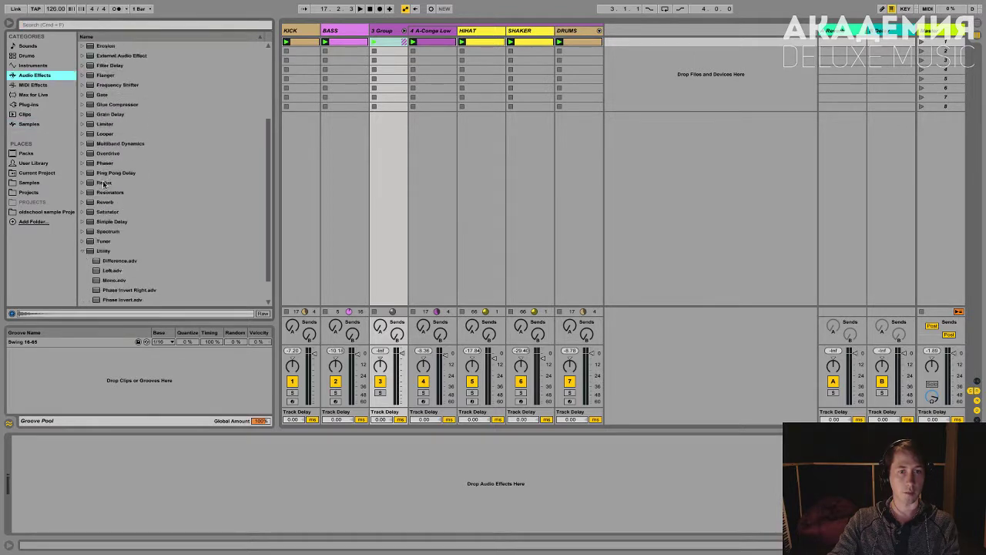
left_click(82, 223)
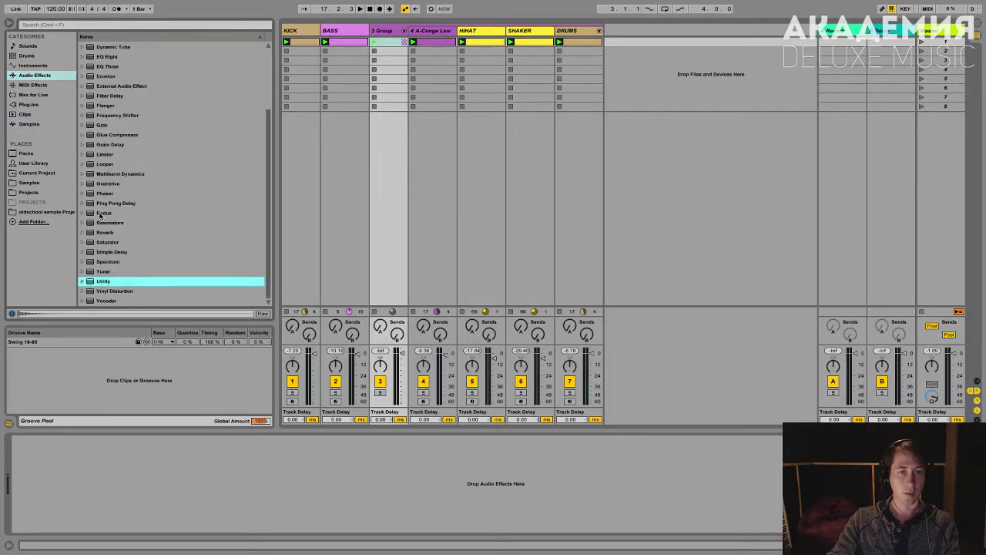
left_click_drag(105, 234, 394, 36)
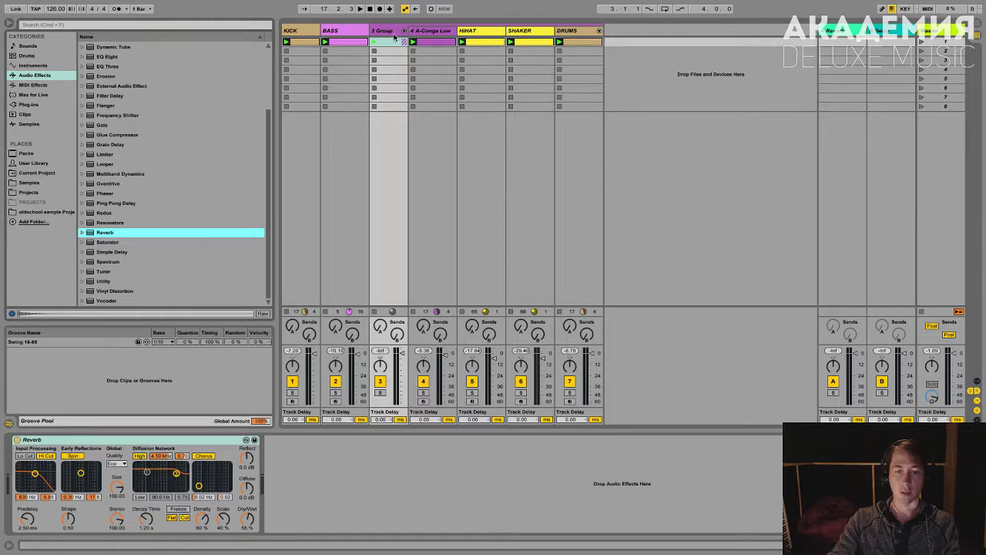
- Set the group Reverb's dry/wet to 17 %, decay time to 2.20 s and quality to High
left_click_drag(245, 516, 245, 531)
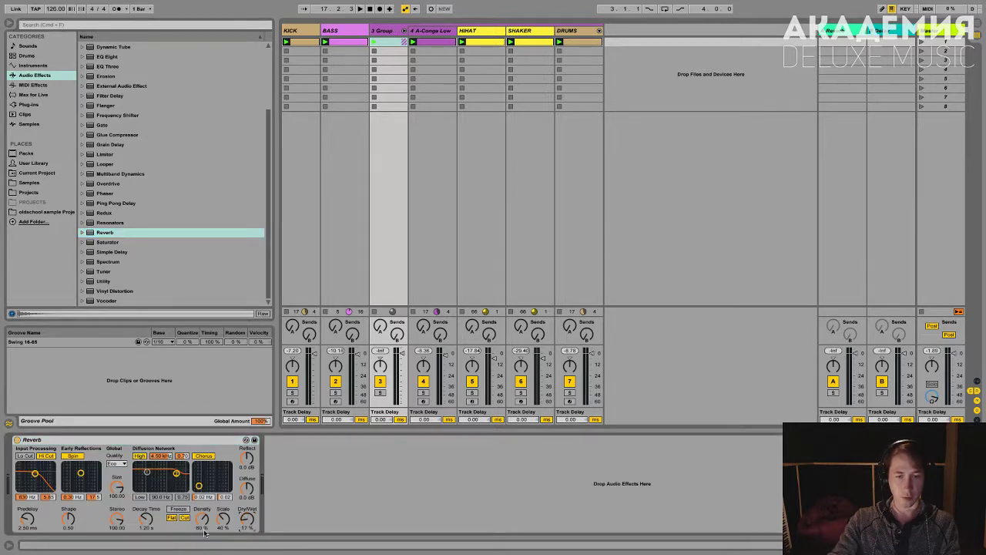
left_click_drag(148, 521, 134, 484)
left_click(117, 465)
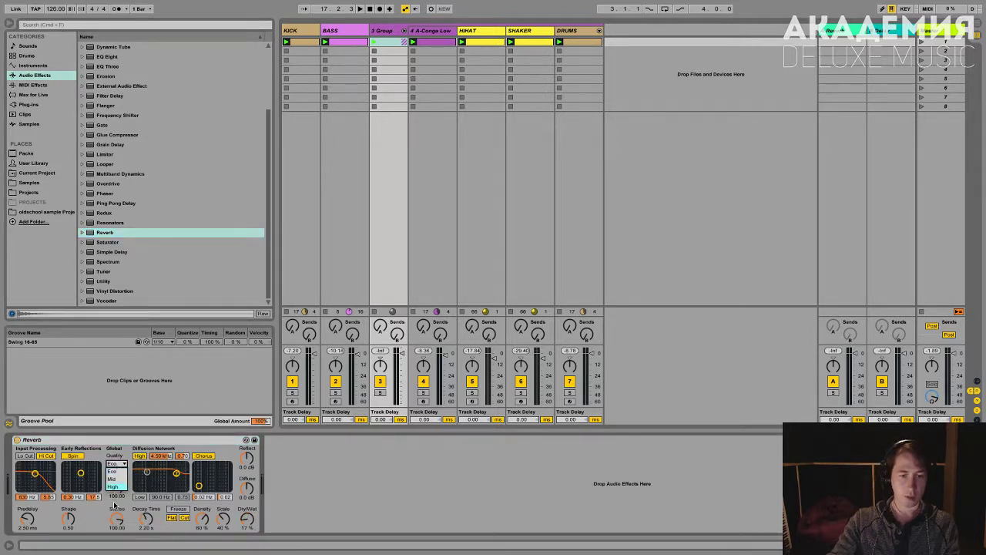
left_click(118, 488)
- Enable the Reverb's low cut, set its input filter to about 1.77 kHz and its predelay to 15.0 ms, and play the loop
mouse_move(35, 473)
left_mouse_down()
mouse_move(24, 464)
mouse_move(38, 473)
left_mouse_up()
left_click(26, 455)
left_click_drag(29, 526, 28, 514)
key("space")
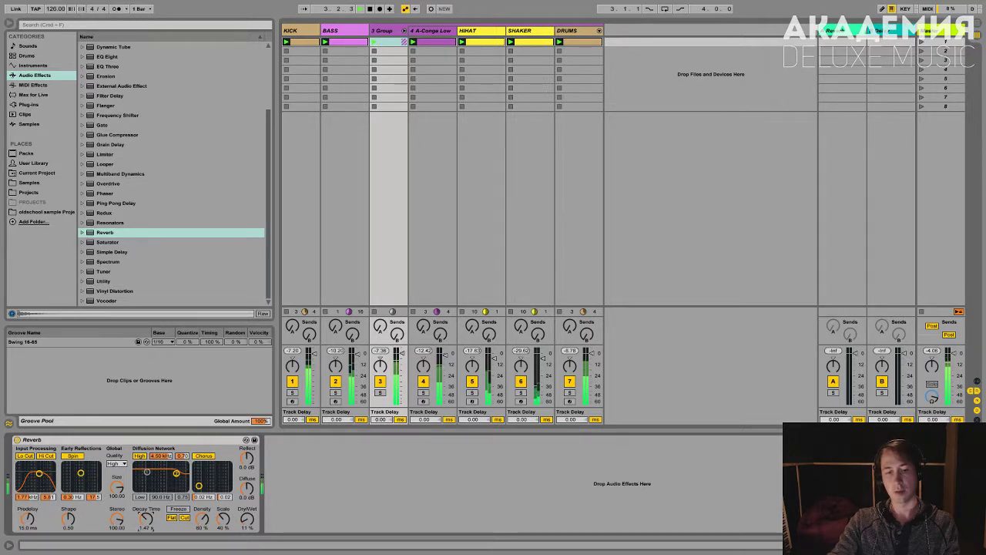
- Shorten the Reverb's decay time to 932 ms and set its dry/wet to 15 % while listening to the loop
left_click_drag(146, 528, 143, 523)
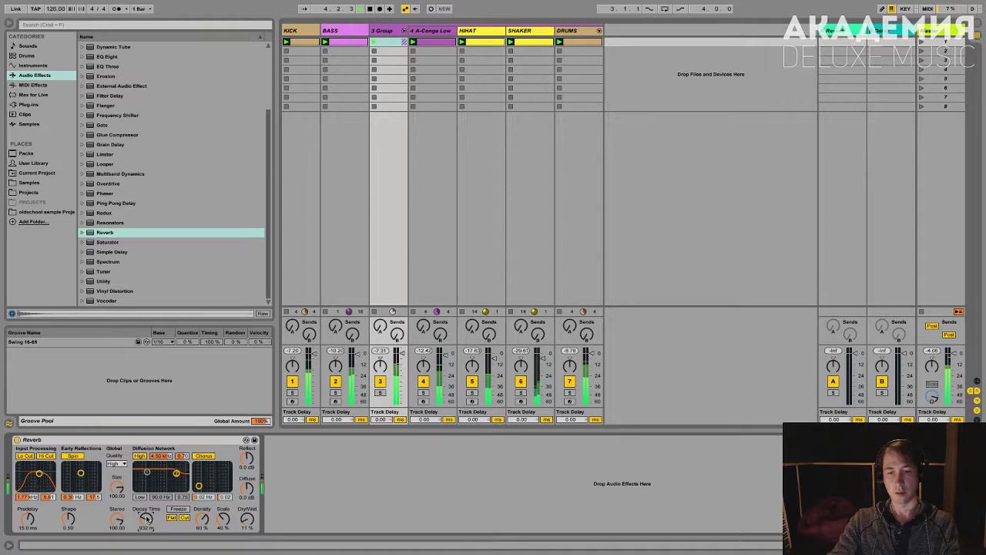
left_click_drag(246, 527, 246, 524)
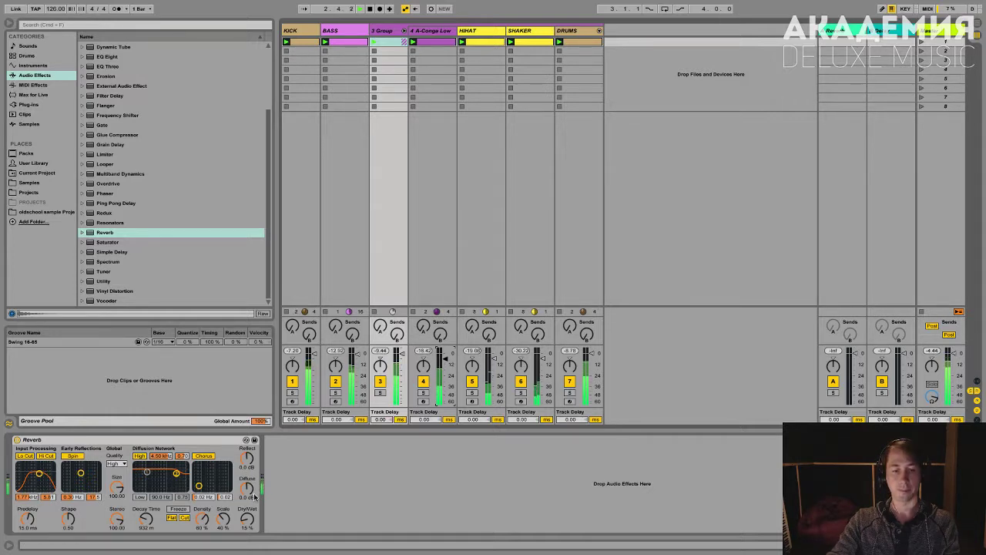
left_click_drag(247, 518, 246, 528)
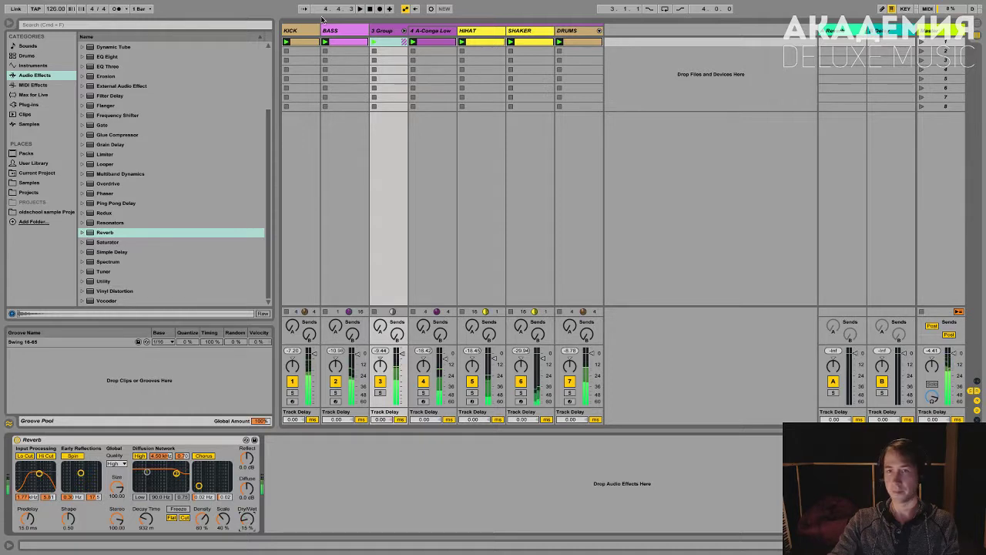
- Rename the group track as DRUMS
left_click(380, 30)
key("ctrl+r")
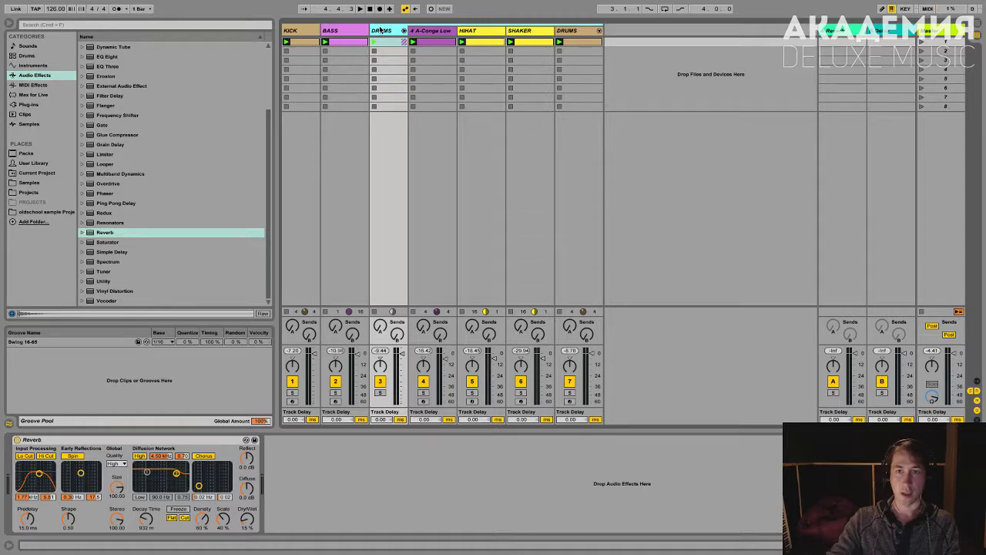
left_click(621, 61)
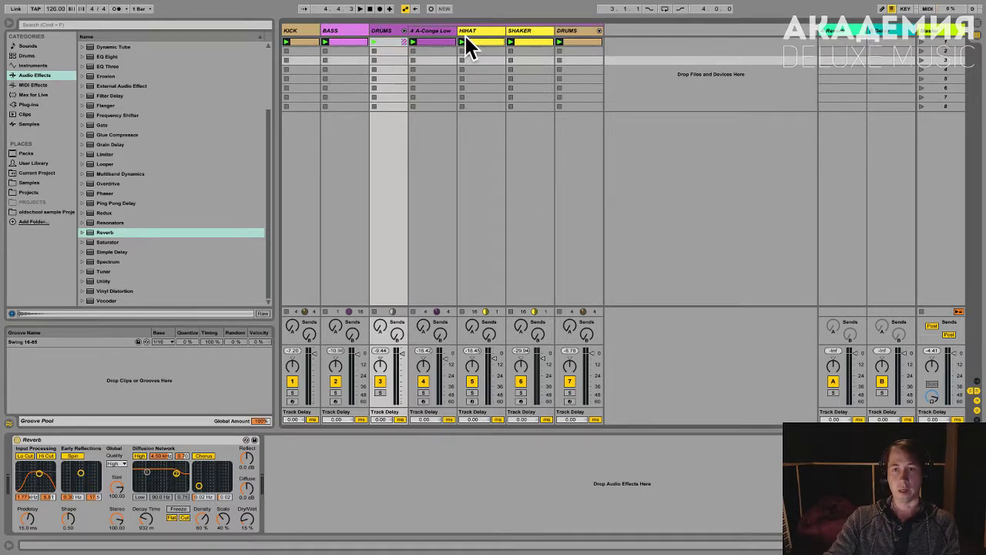
left_click(387, 31)
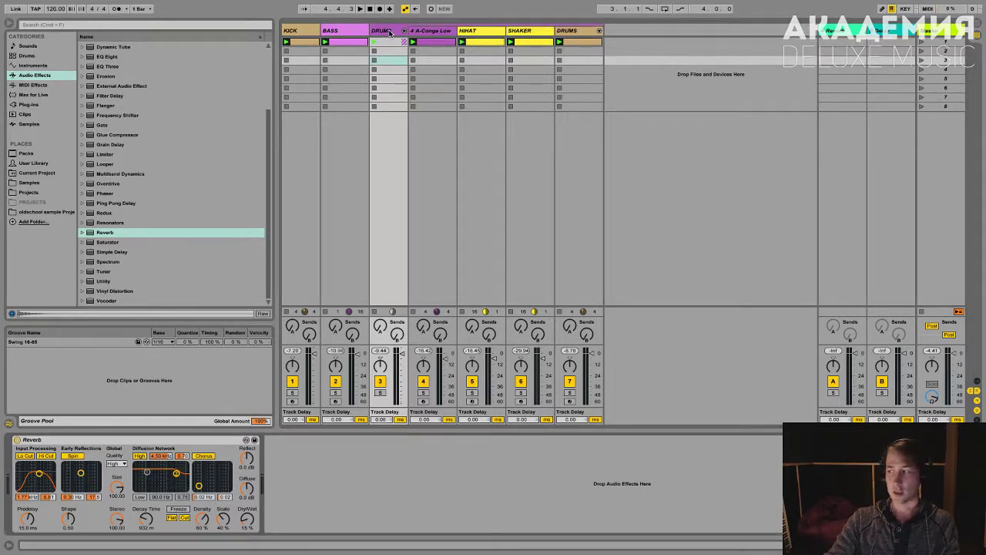
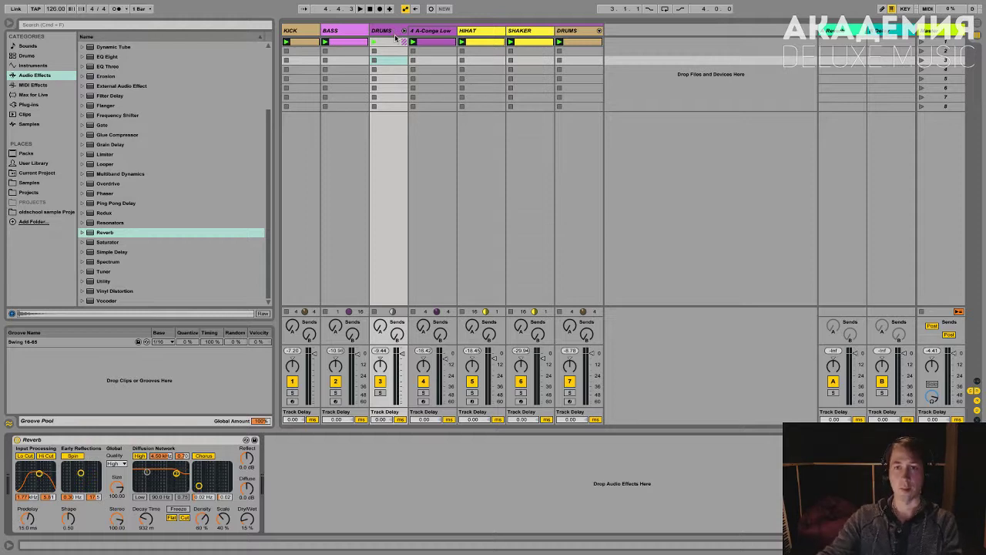
- Insert a new audio track and set its audio input to the DRUMS group
left_click(446, 32)
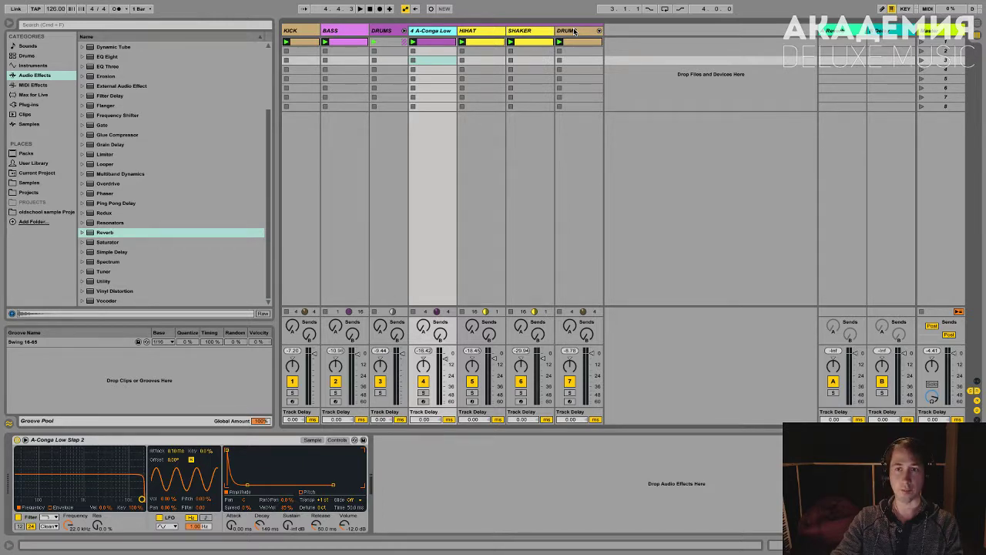
right_click(664, 50)
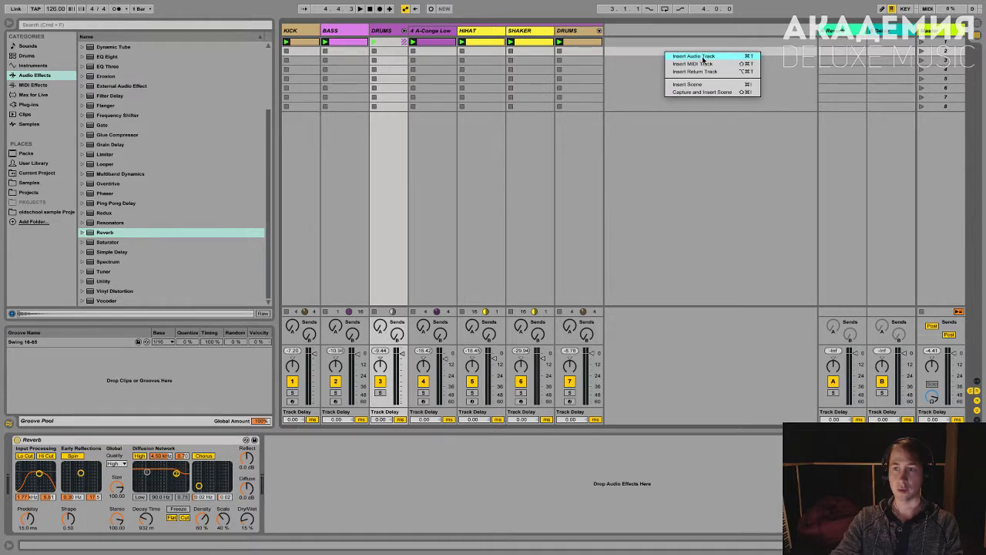
left_click(702, 58)
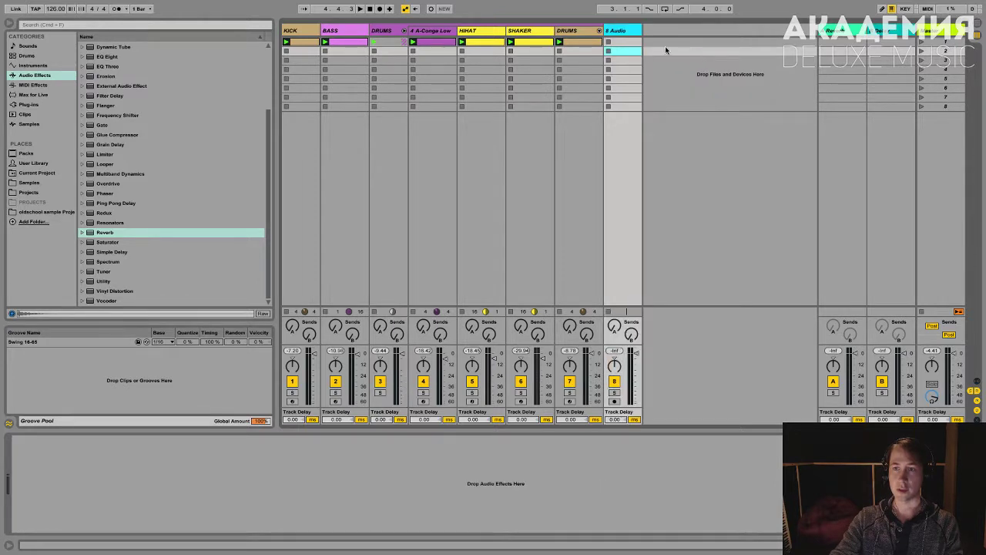
left_click(977, 383)
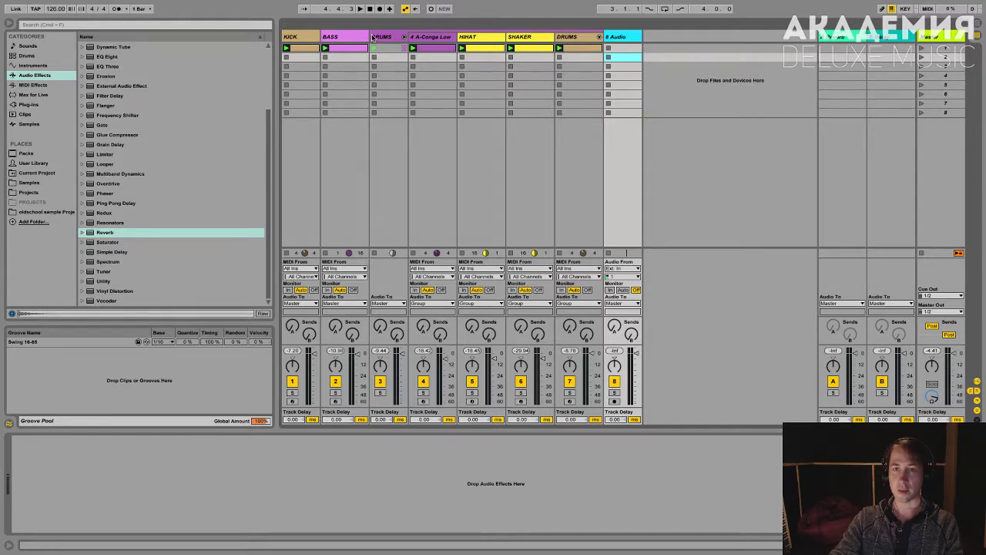
left_click(623, 268)
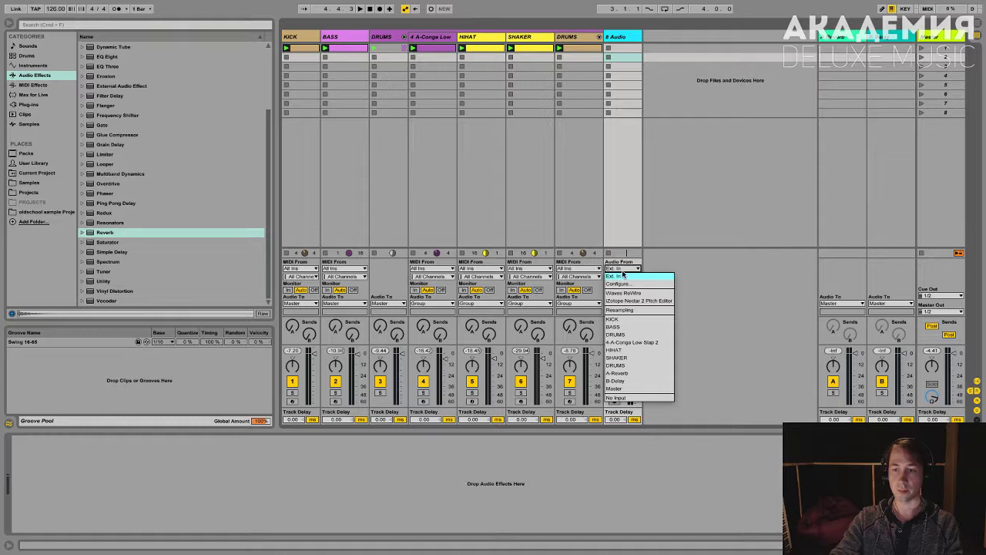
left_click(620, 336)
- Arm the new audio track, record the DRUMS group's output into its first clip slot, and open the recorded clip
left_click(614, 401)
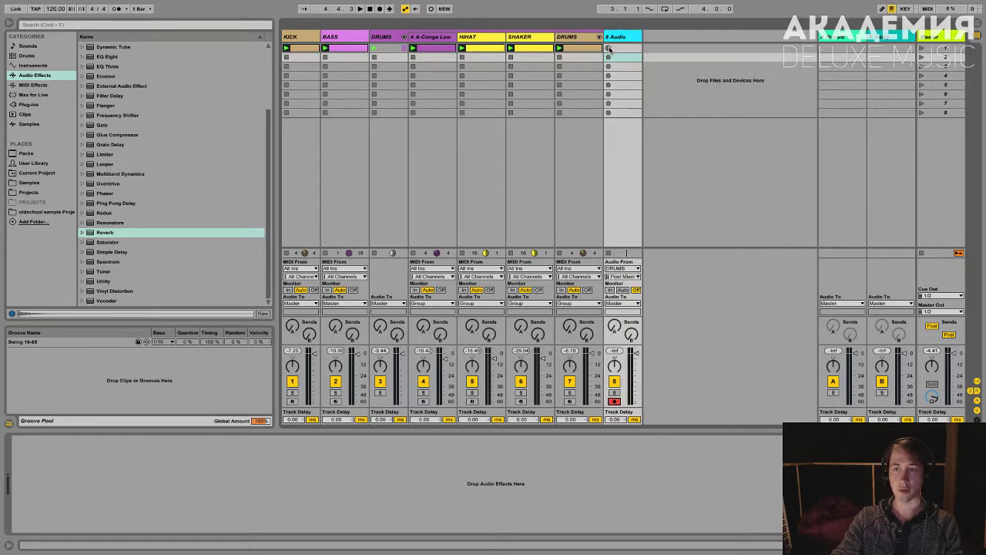
left_click(608, 49)
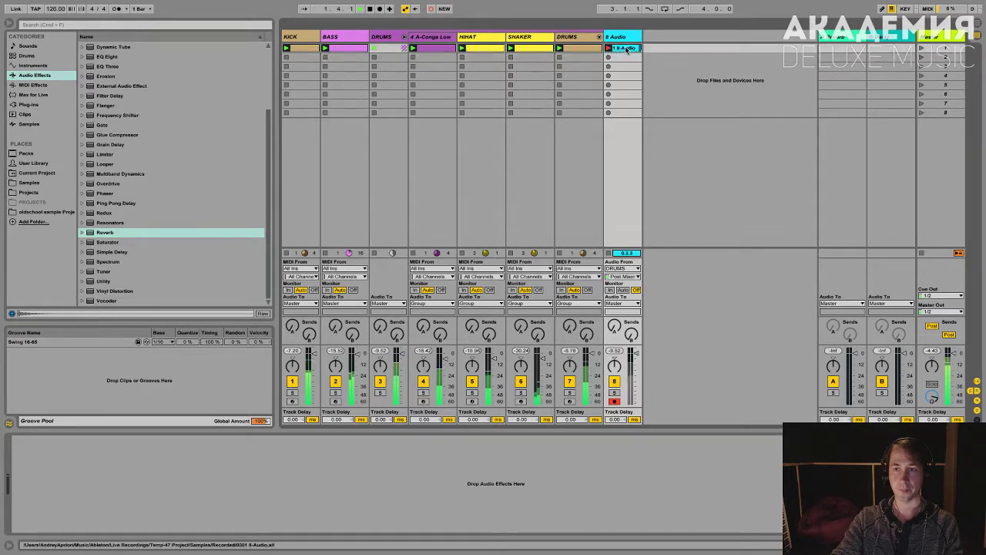
left_click(625, 49)
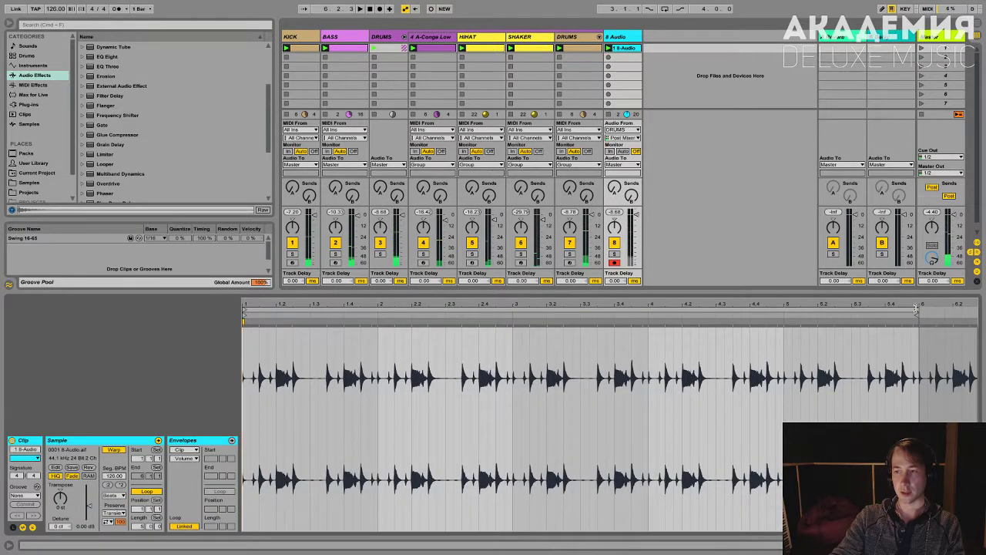
- Shorten the recorded clip's loop to 4 bars and crop the sample to that length
left_click_drag(915, 308, 784, 309)
scroll(628, 64, "down", 1)
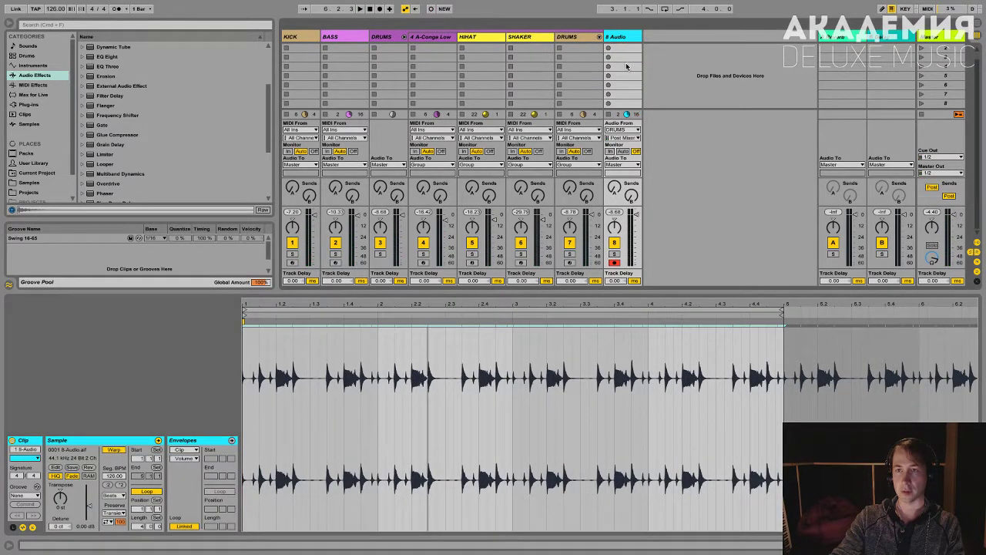
scroll(628, 64, "up", 1)
right_click(563, 344)
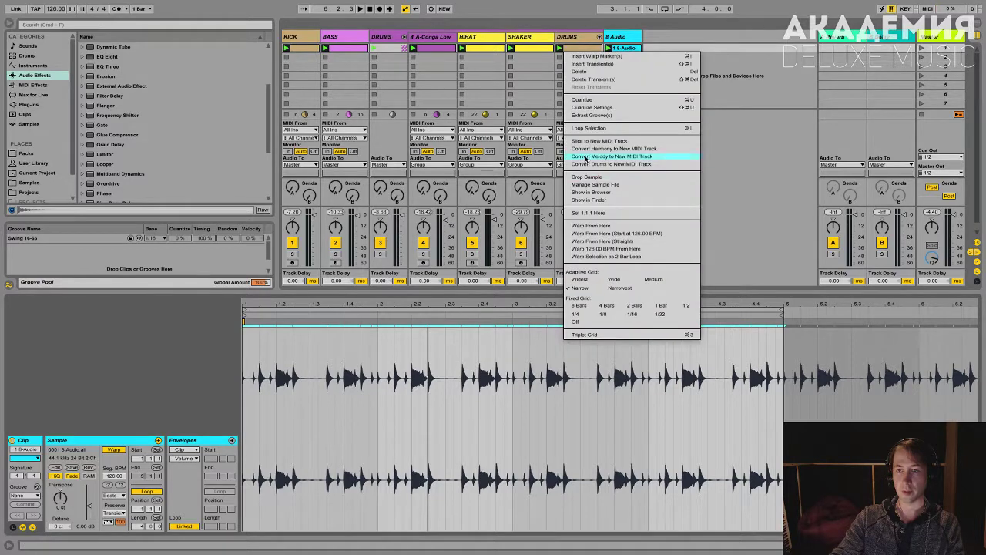
left_click(587, 178)
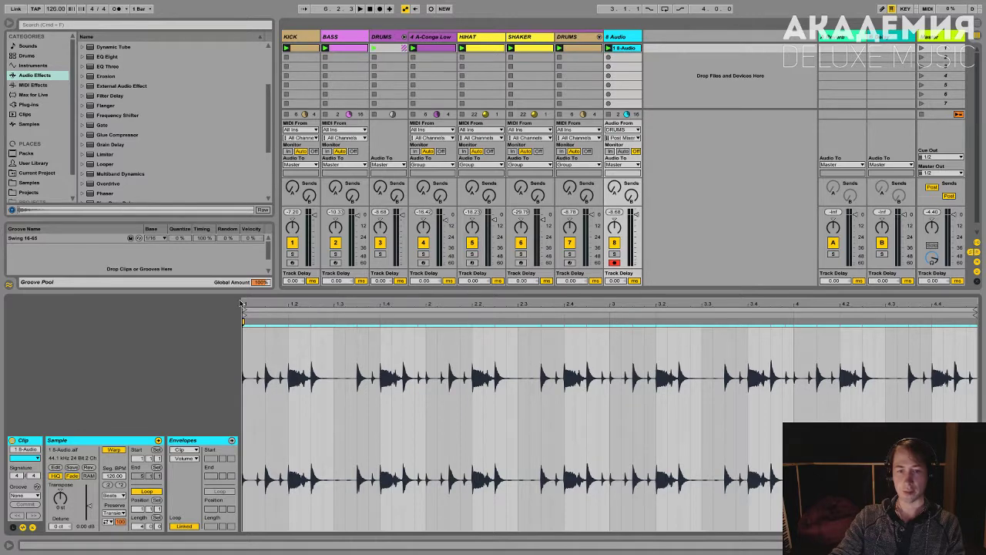
left_click_drag(256, 304, 318, 233)
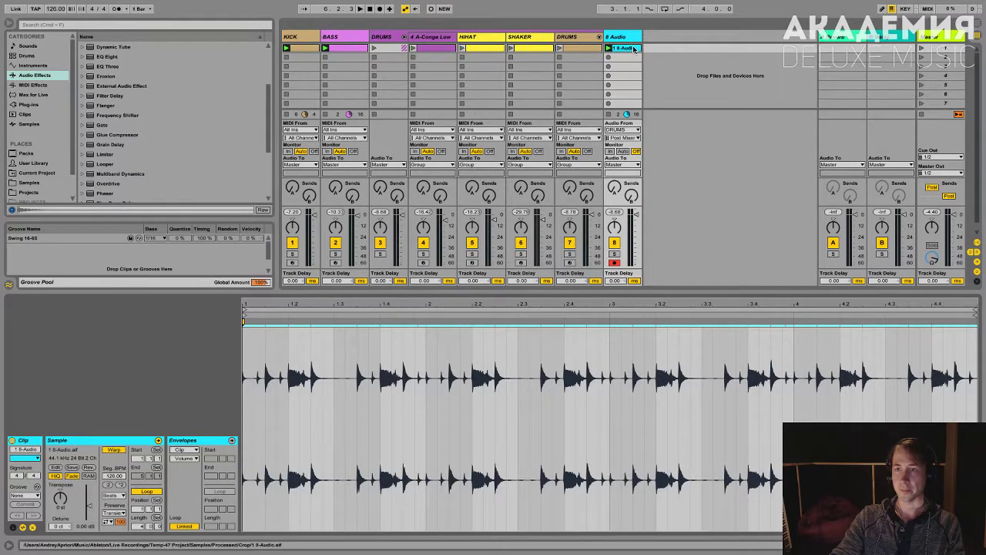
right_click(635, 49)
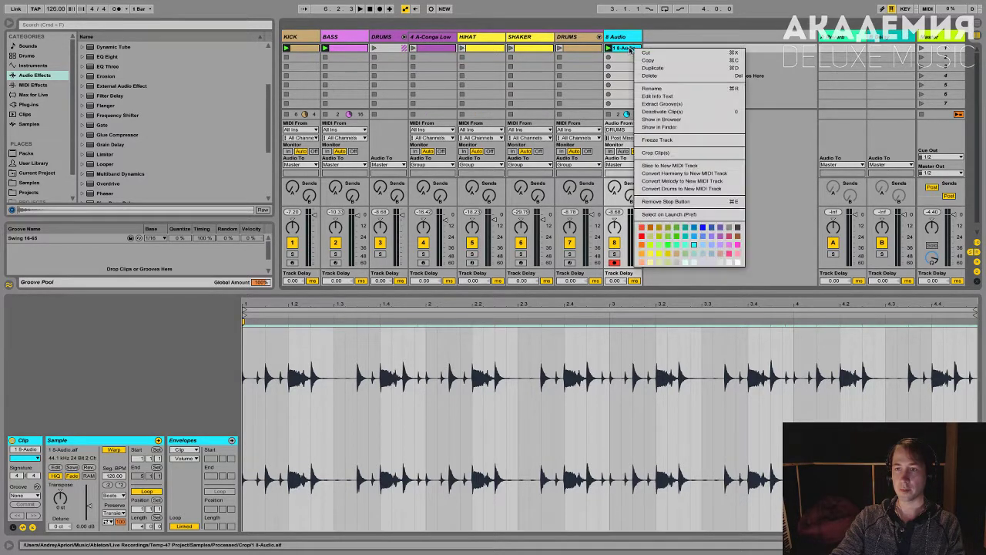
left_click(678, 166)
left_click_drag(510, 230, 485, 136)
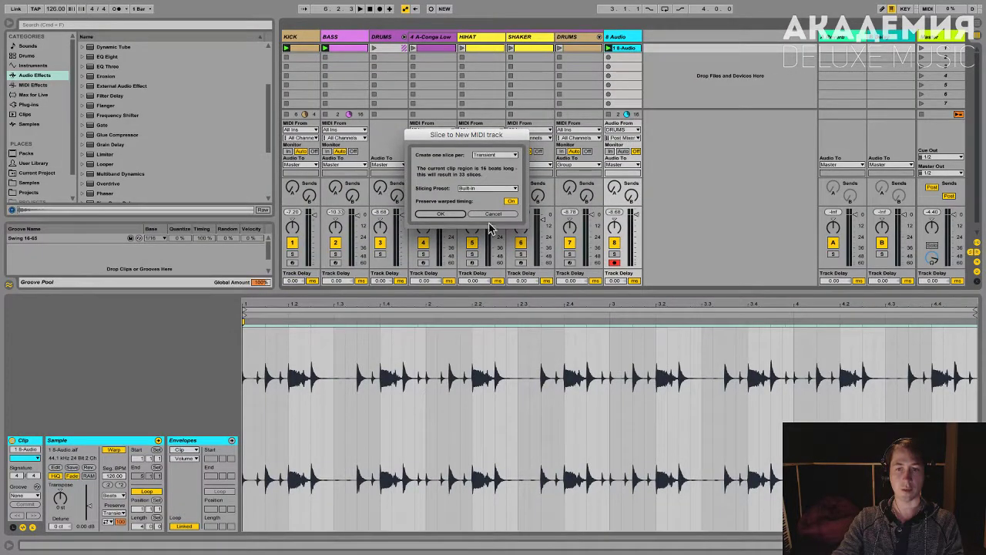
left_click(491, 214)
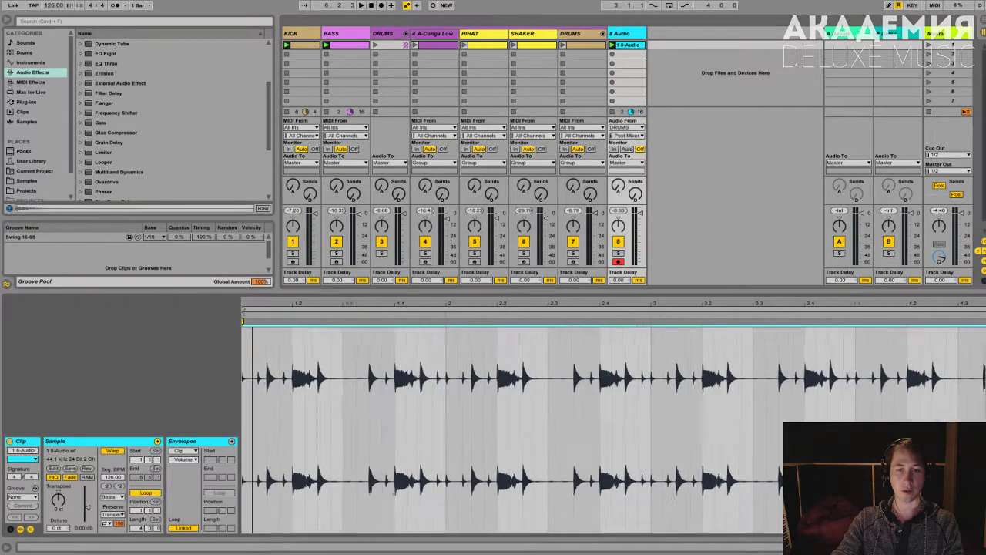
- Slice the cropped drum clip to a new MIDI track, one slice per transient, using the Built-in slicing preset
left_click_drag(625, 308, 646, 316)
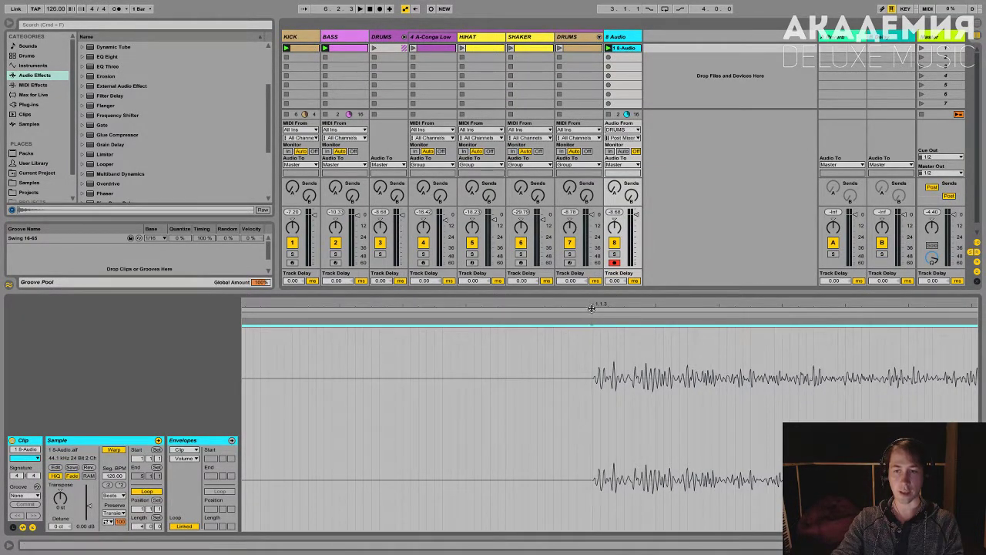
left_click_drag(264, 316, 264, 305)
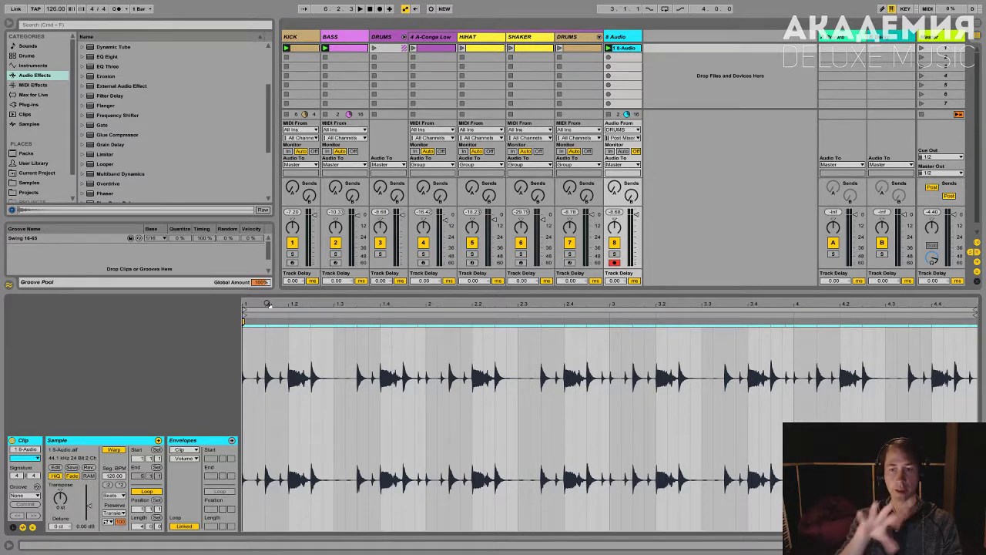
scroll(330, 88, "down", 1)
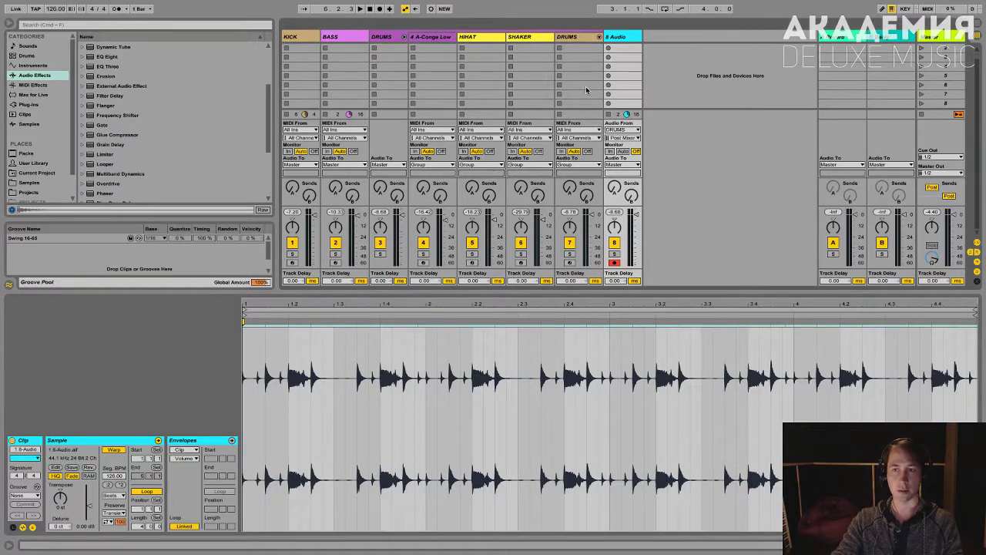
scroll(586, 90, "up", 1)
right_click(624, 50)
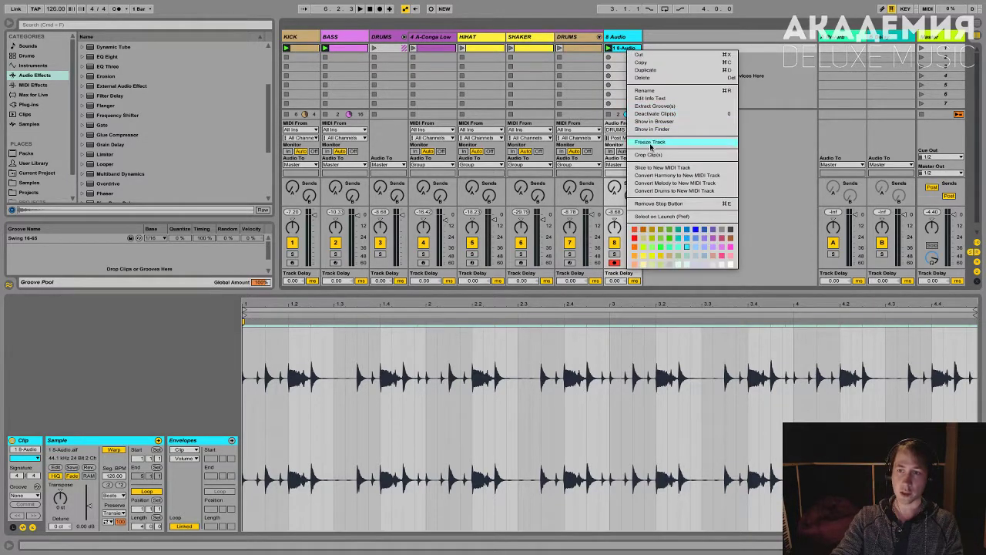
left_click(653, 167)
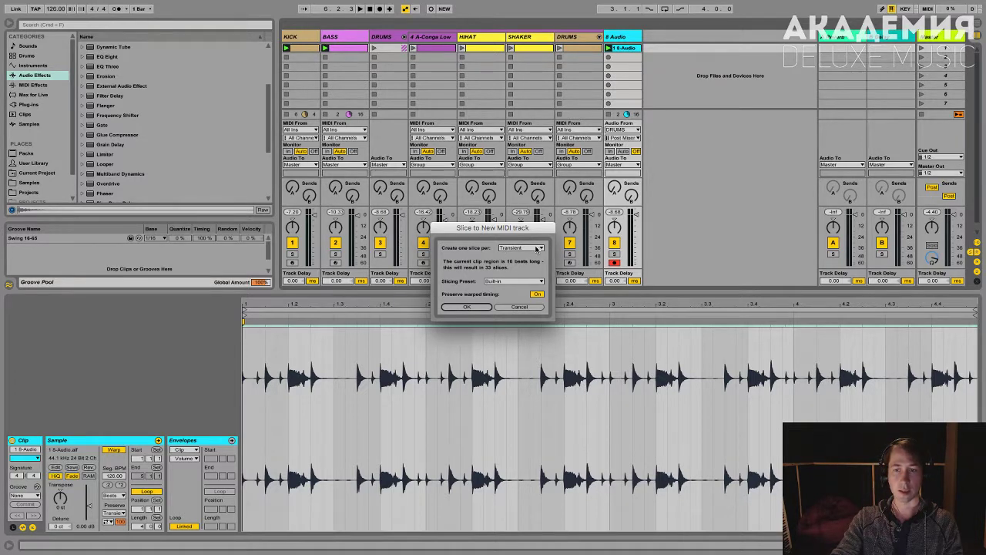
left_click(473, 307)
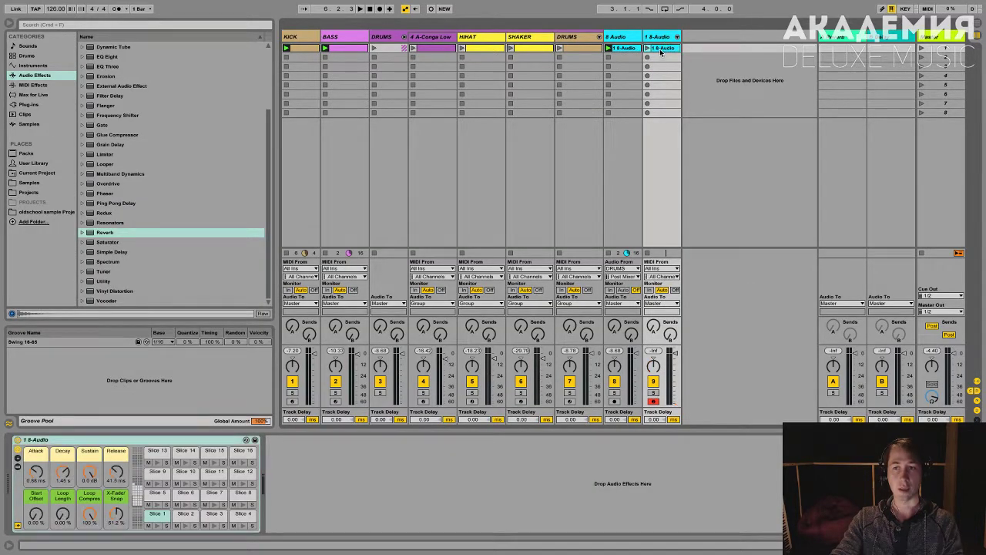
- Open the sliced MIDI clip and examine how its notes are assigned to the slices
double_click(660, 48)
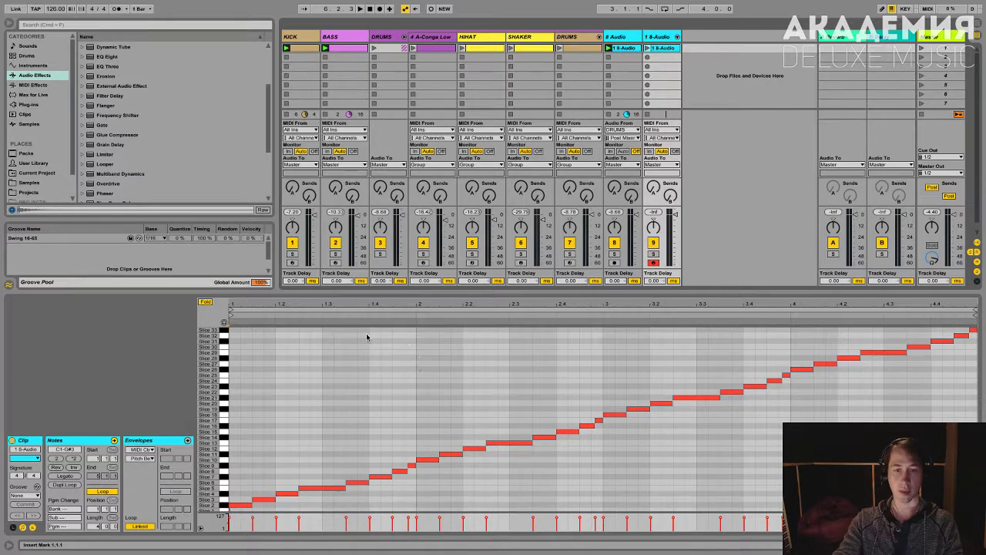
mouse_move(231, 306)
left_mouse_down()
mouse_move(231, 346)
mouse_move(224, 322)
left_mouse_up()
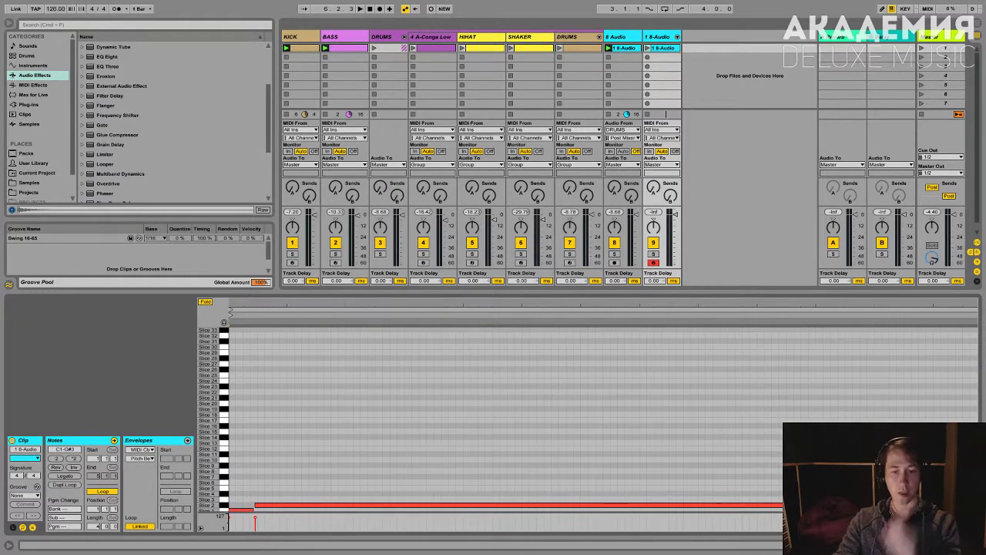
left_click_drag(224, 322, 226, 297)
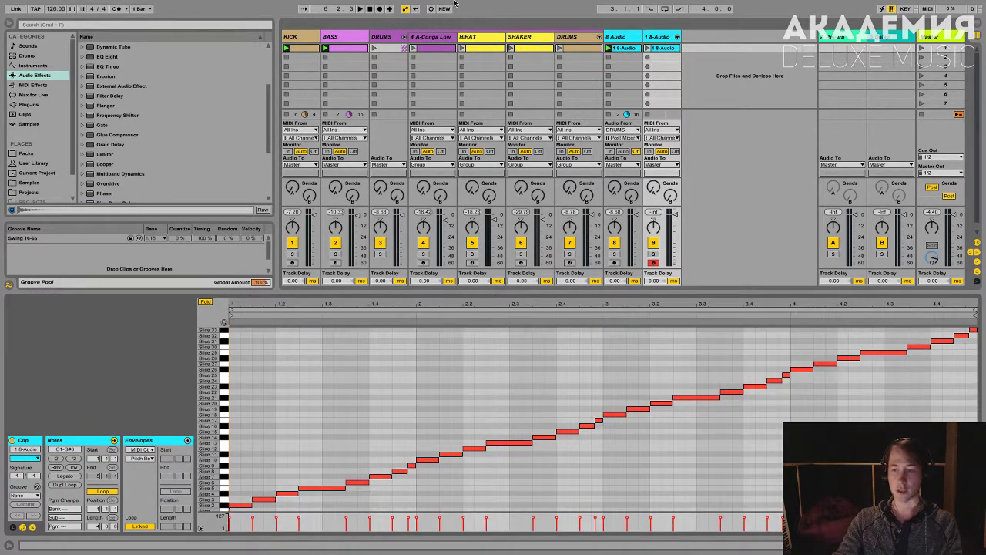
- Audition individual slices such as Slice 1 and Slice 5 in the new Drum Rack, and reopen the recorded audio clip
left_click(653, 37)
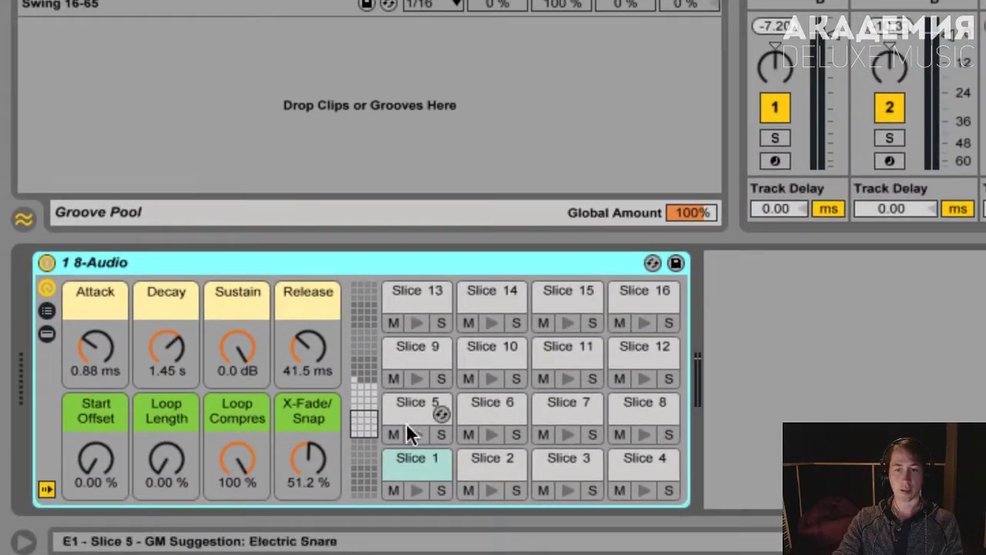
left_click(416, 489)
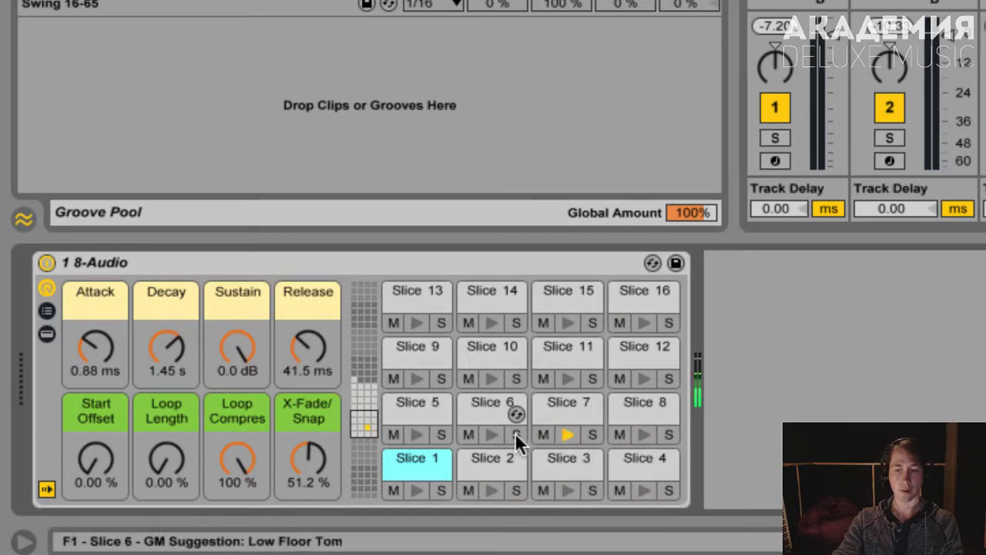
left_click(441, 434)
left_click(417, 434)
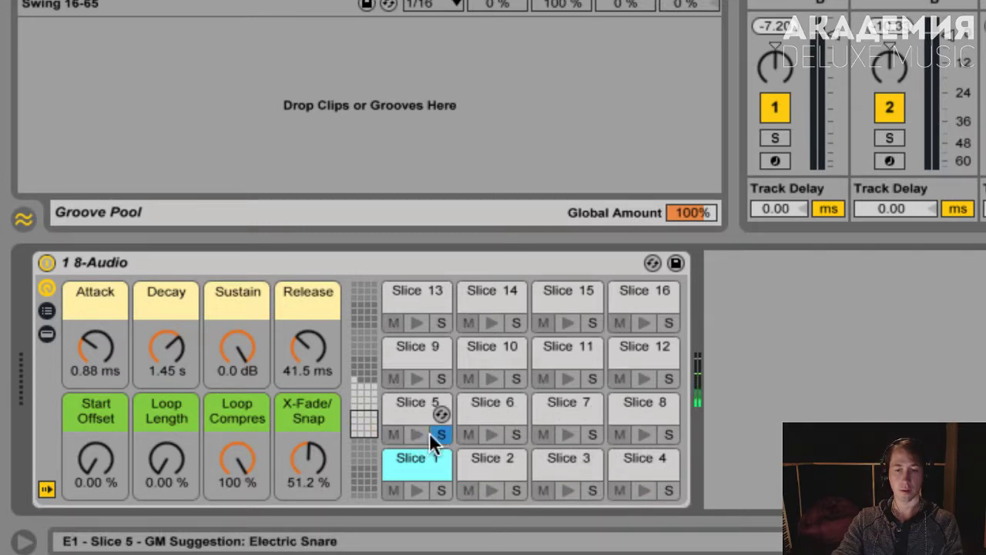
scroll(436, 432, "up", 10)
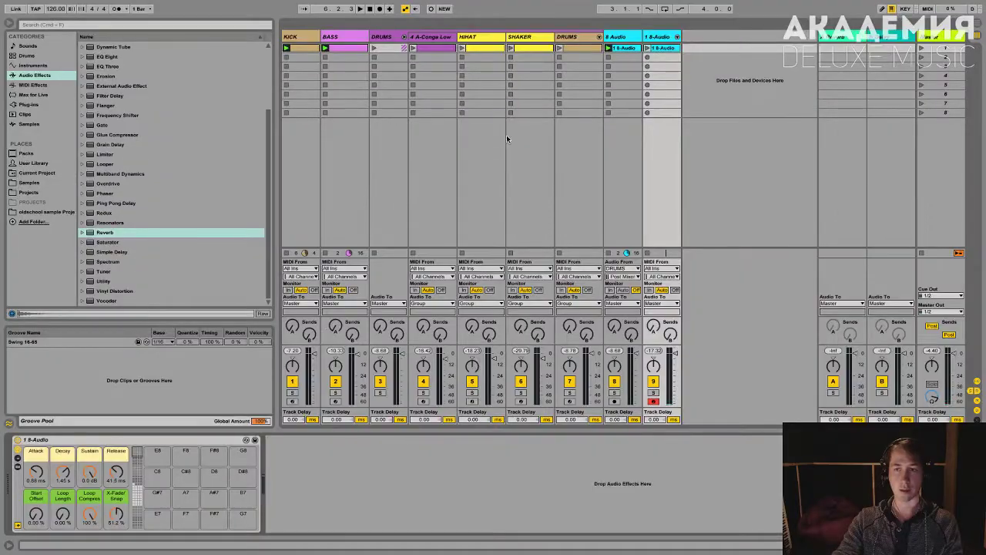
scroll(176, 488, "down", 10)
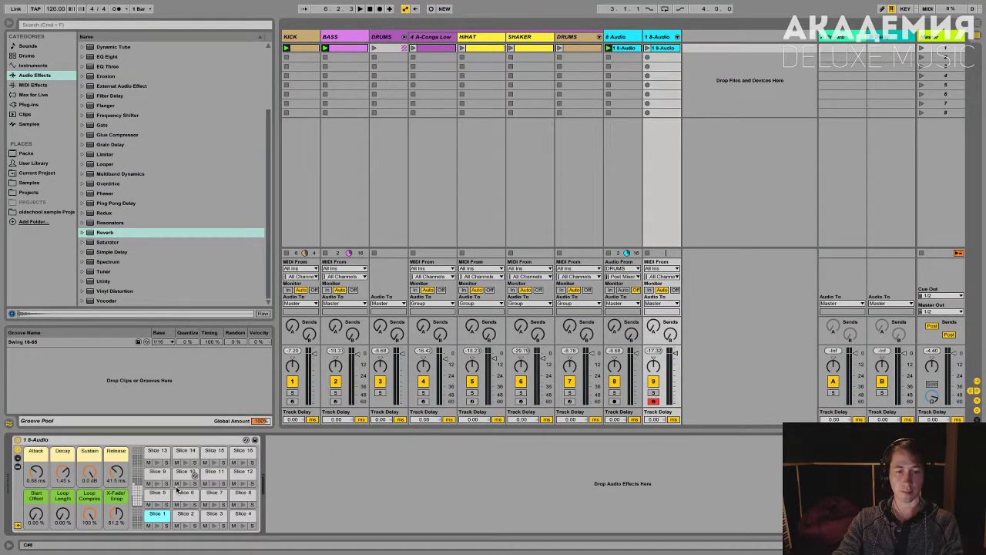
scroll(176, 488, "up", 4)
double_click(625, 48)
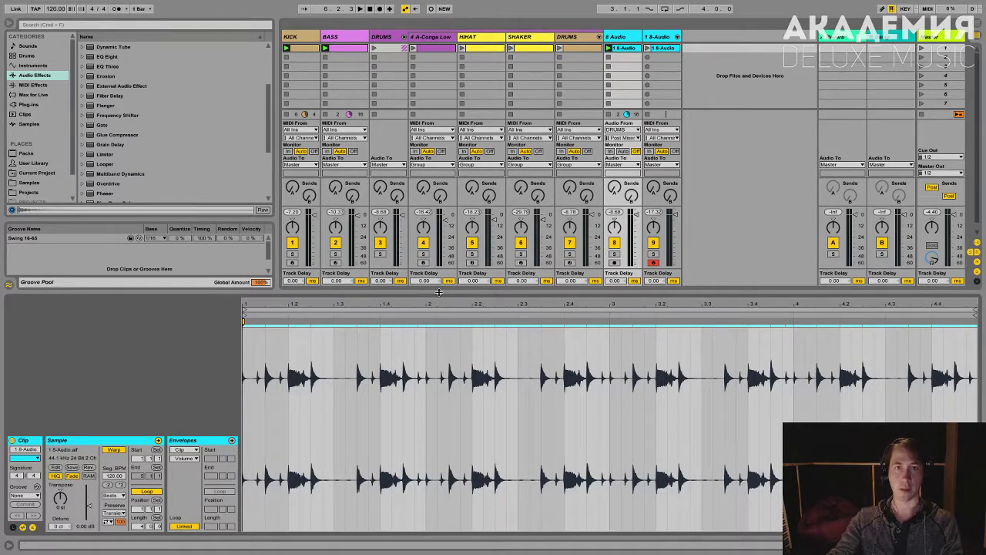
- Show Slice 21's device in the sliced Drum Rack and launch the sliced MIDI clip
mouse_move(613, 8)
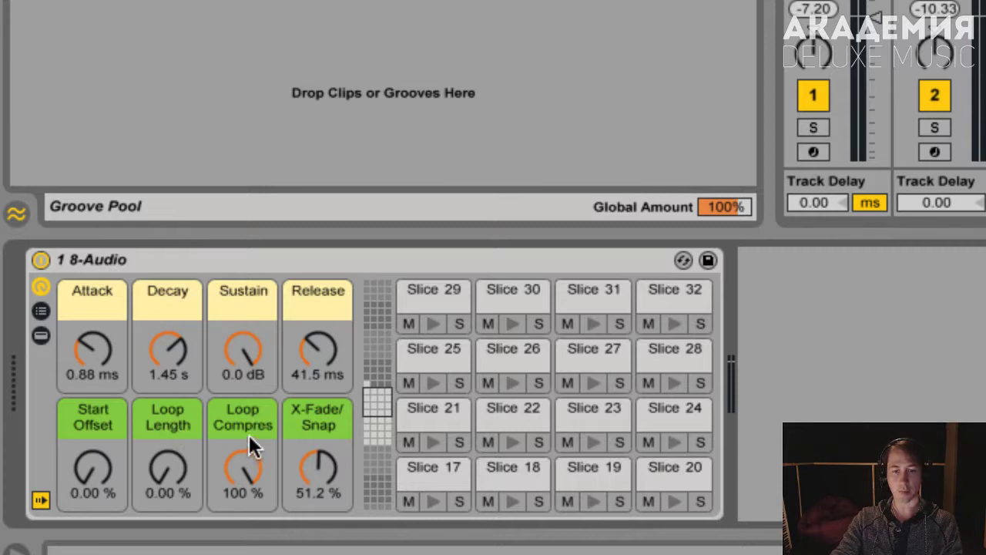
left_click(413, 416)
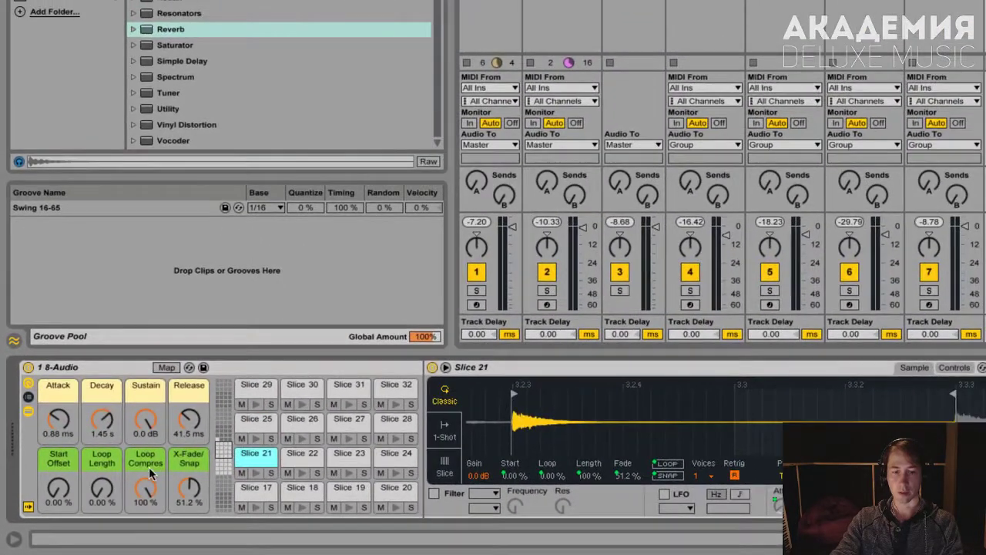
left_click_drag(150, 483, 145, 539)
mouse_move(102, 487)
left_mouse_down()
mouse_move(102, 439)
mouse_move(102, 488)
left_mouse_up()
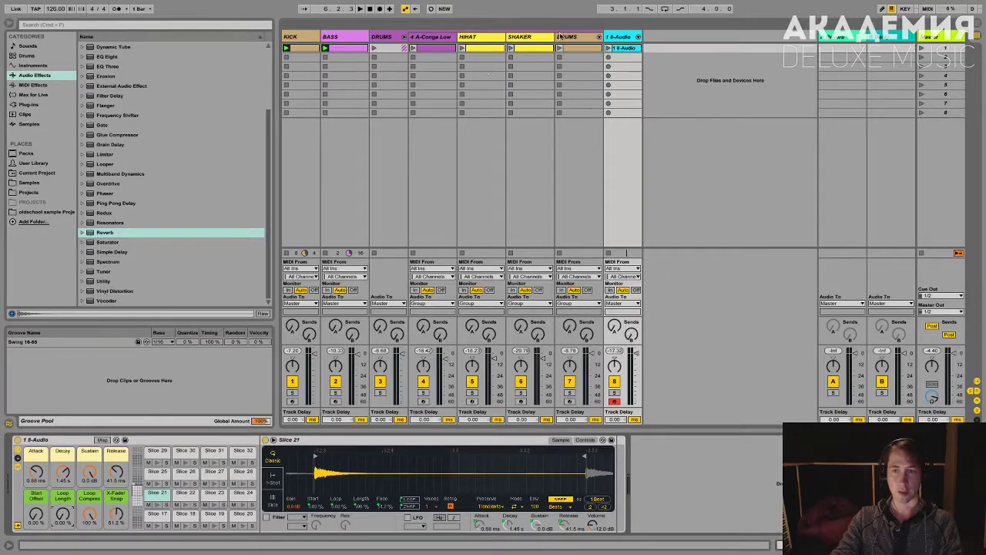
left_click(609, 49)
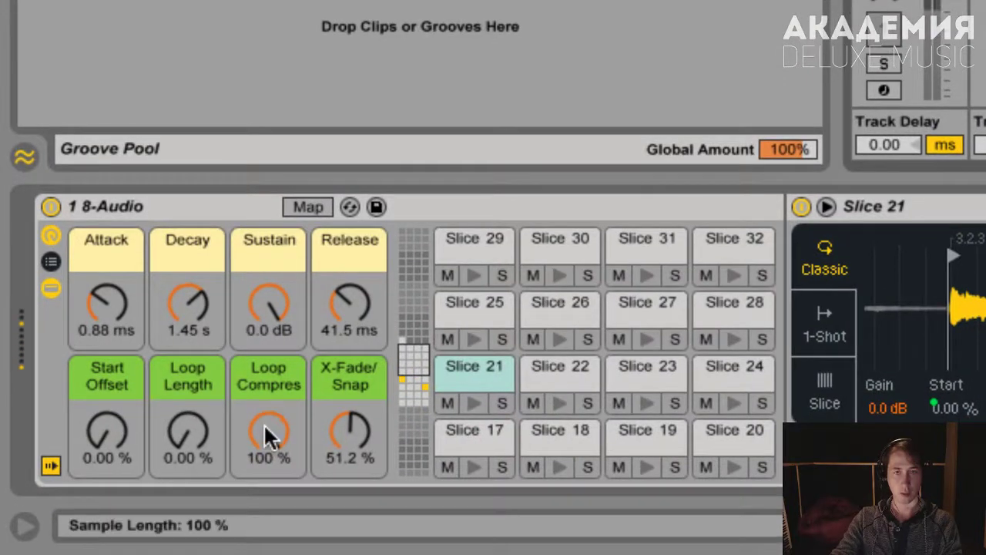
- Set the sliced rack's Loop Compress macro to 45.7% and its Loop Length macro to 39.0%
left_click_drag(264, 425, 264, 508)
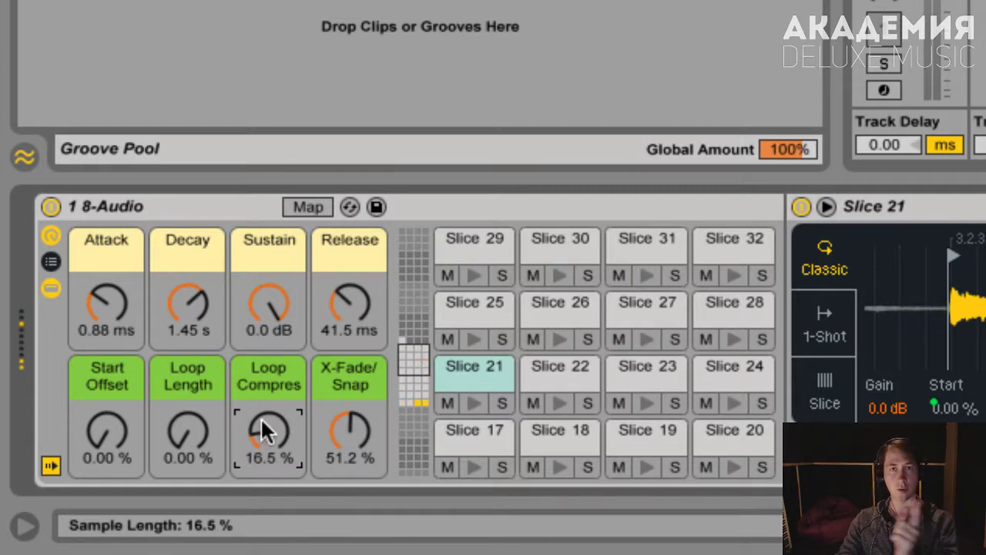
left_click_drag(181, 425, 181, 414)
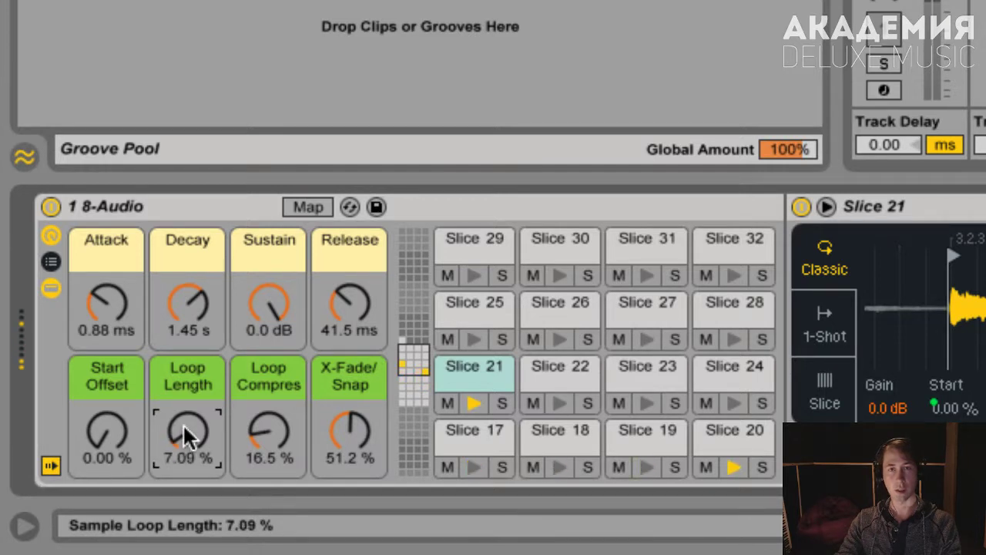
left_click_drag(262, 427, 263, 383)
left_click_drag(187, 431, 205, 375)
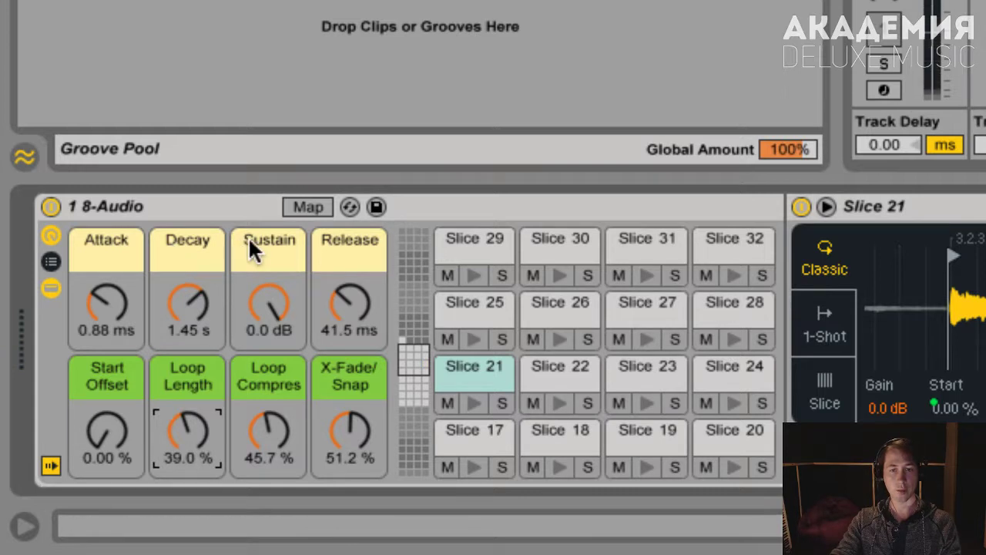
- Lower the sliced rack's Sustain macro to -inf dB and set Decay to 215 ms
left_click_drag(271, 254, 260, 301)
left_click(188, 304)
mouse_move(188, 304)
left_mouse_down()
mouse_move(188, 293)
mouse_move(188, 329)
mouse_move(188, 269)
mouse_move(188, 355)
mouse_move(188, 289)
mouse_move(188, 320)
mouse_move(196, 292)
left_mouse_up()
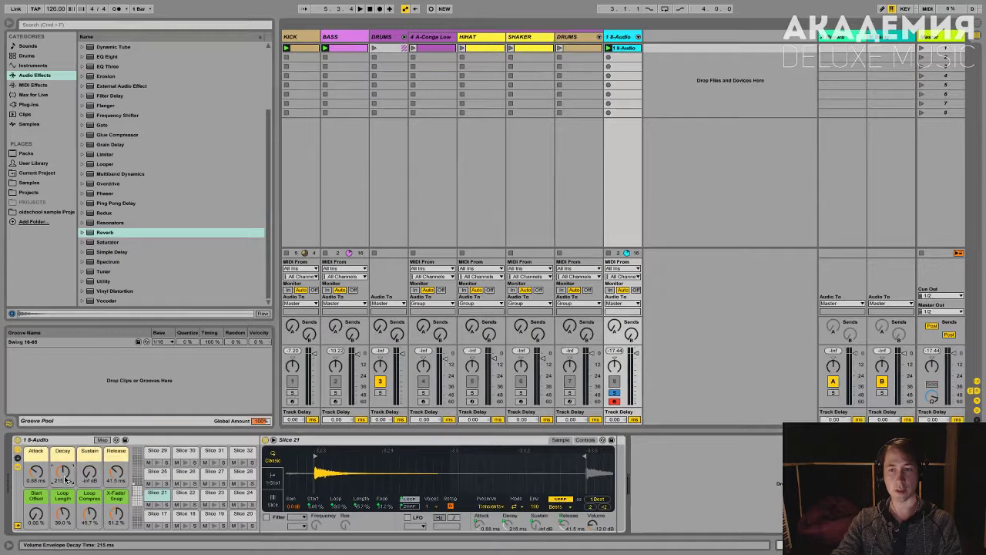
- Draw Decay envelope peaks of 60.0 s in the sliced clip, in the last beats of bars 1 and 2
double_click(617, 50)
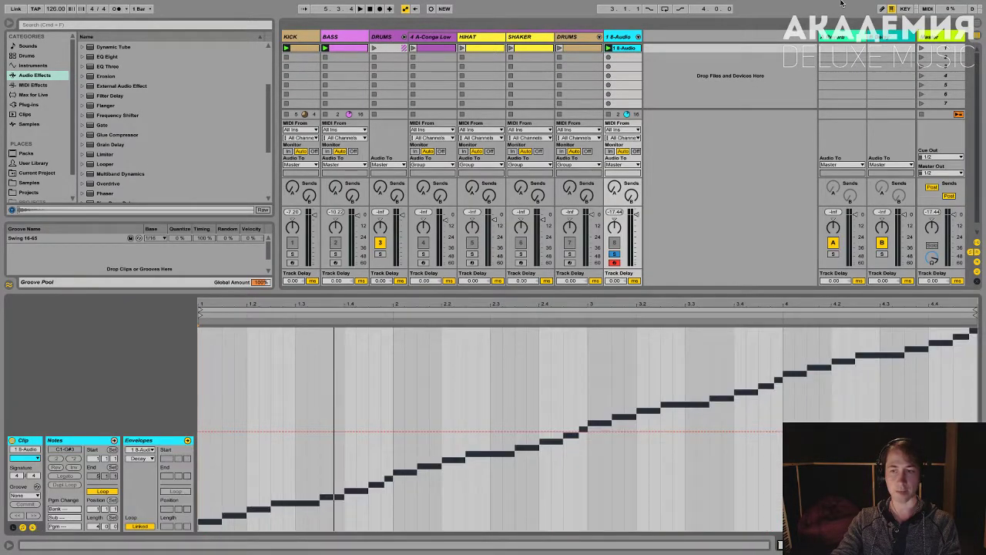
left_click(882, 8)
key("space")
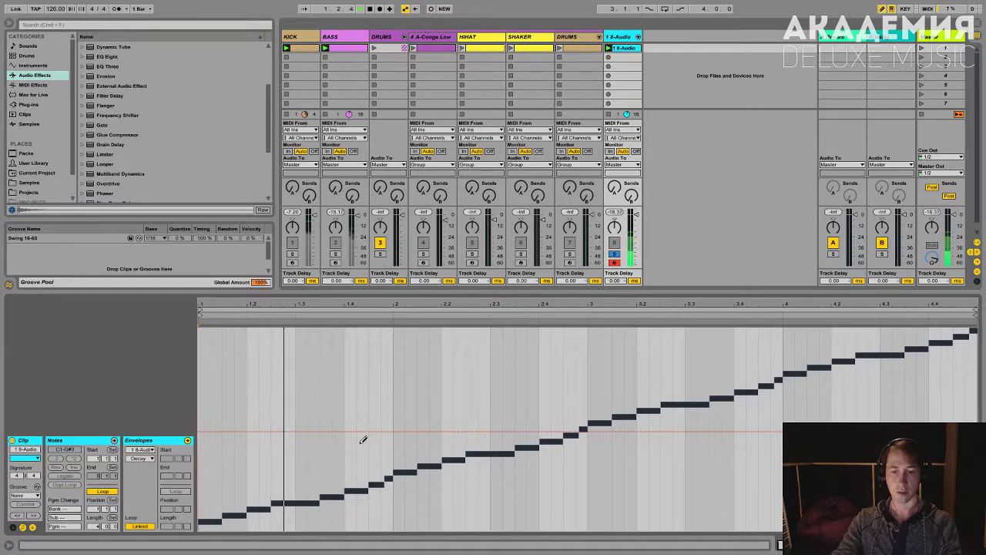
left_click_drag(355, 327, 390, 326)
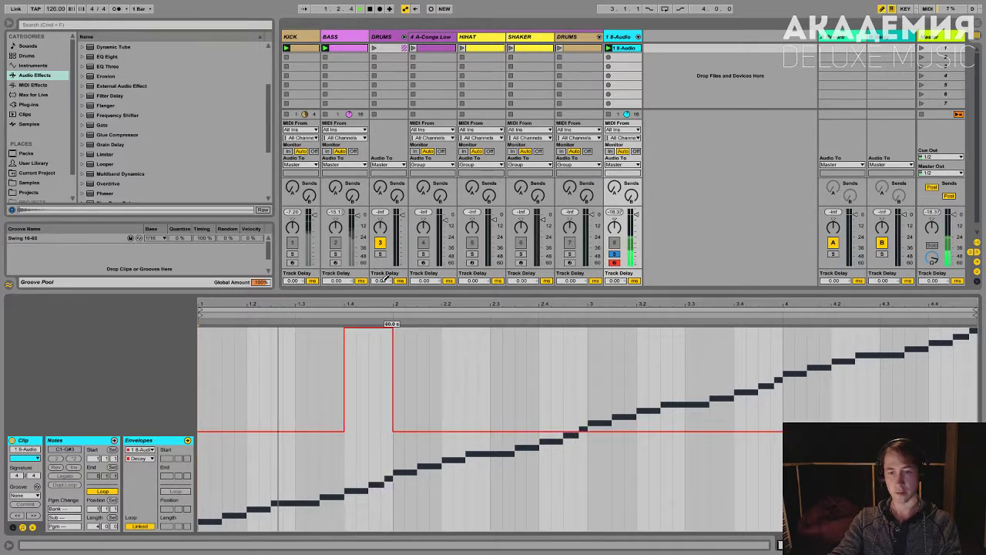
left_click_drag(561, 329, 583, 324)
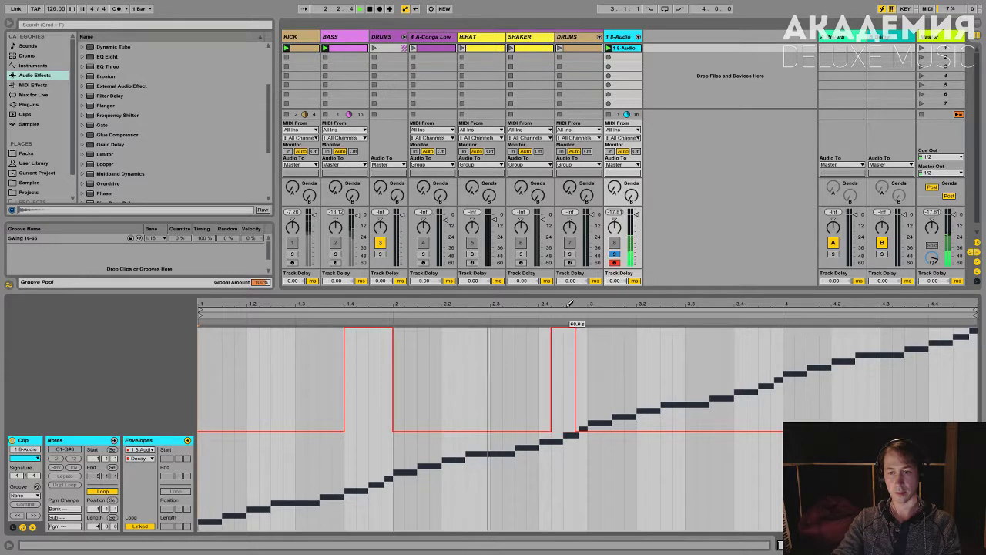
- Add more short maximum-value Decay envelope peaks across the sliced clip's four bars and widen some of them
left_click(716, 328)
left_click(752, 340)
left_click(753, 328)
left_click(861, 328)
left_click(928, 329)
left_click(283, 328)
left_click(502, 328)
left_click(290, 382)
left_click_drag(293, 388, 286, 420)
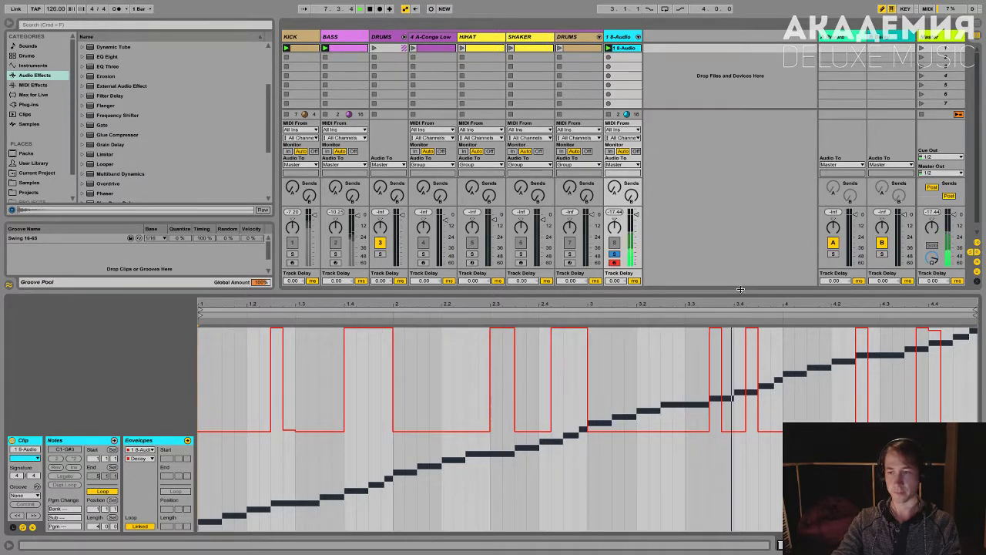
left_click(764, 330)
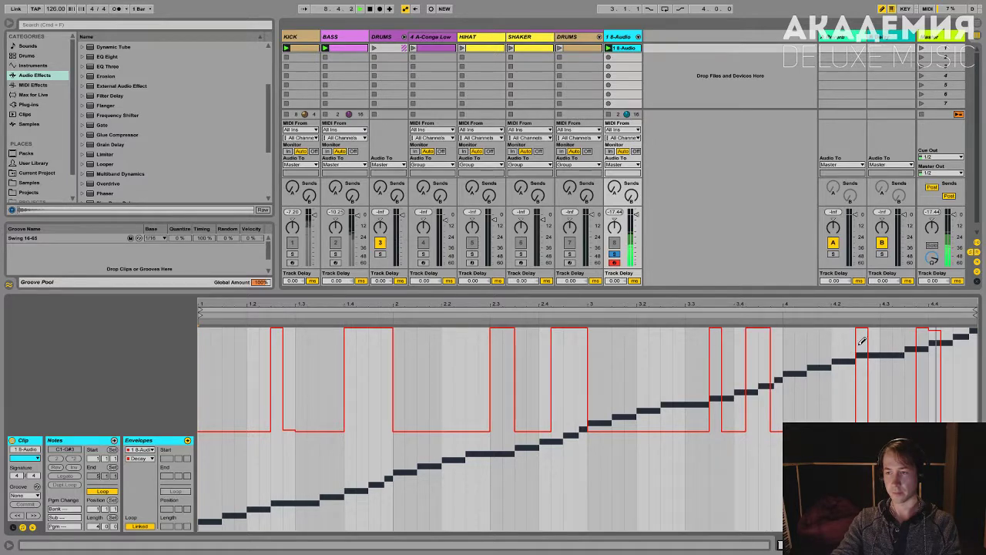
left_click(848, 329)
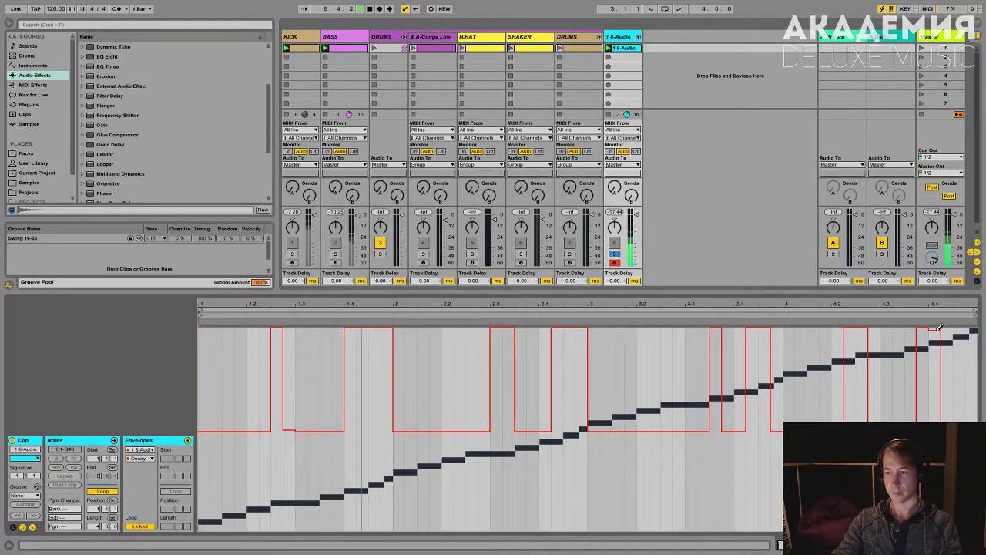
- Launch the DRUMS group's clips alongside the sliced clip and try a different volume for Slice 21
key("shift+Tab")
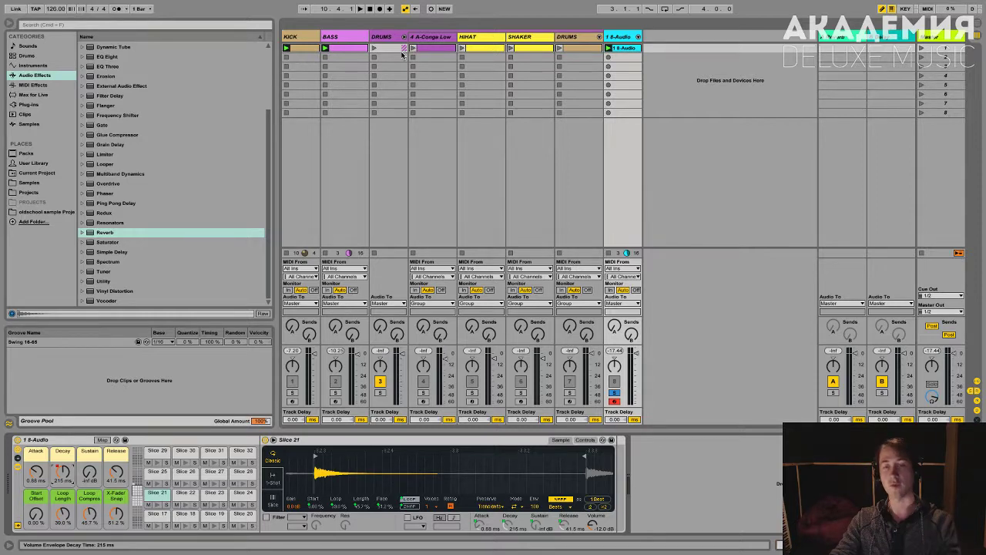
left_click(376, 49)
key("space")
key("space")
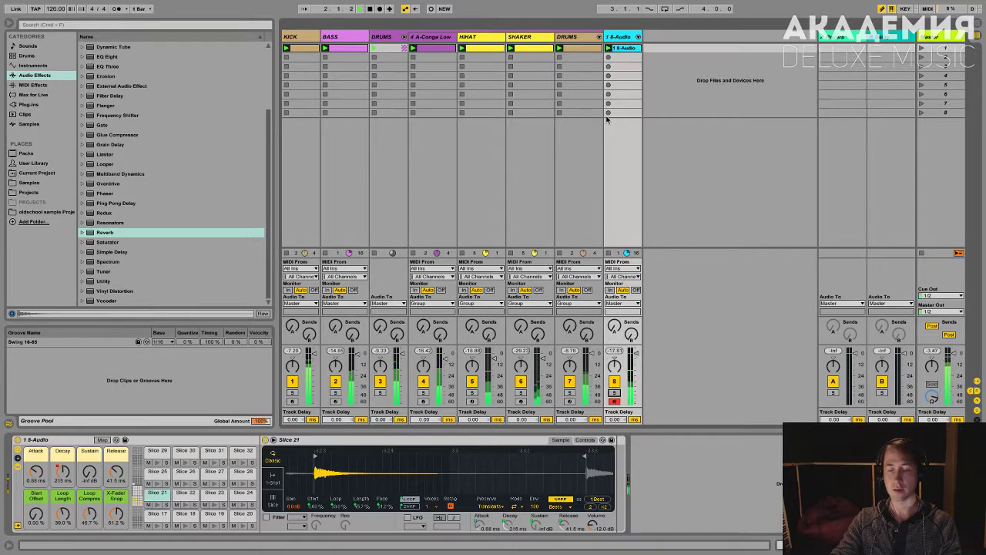
left_click_drag(605, 519, 605, 474)
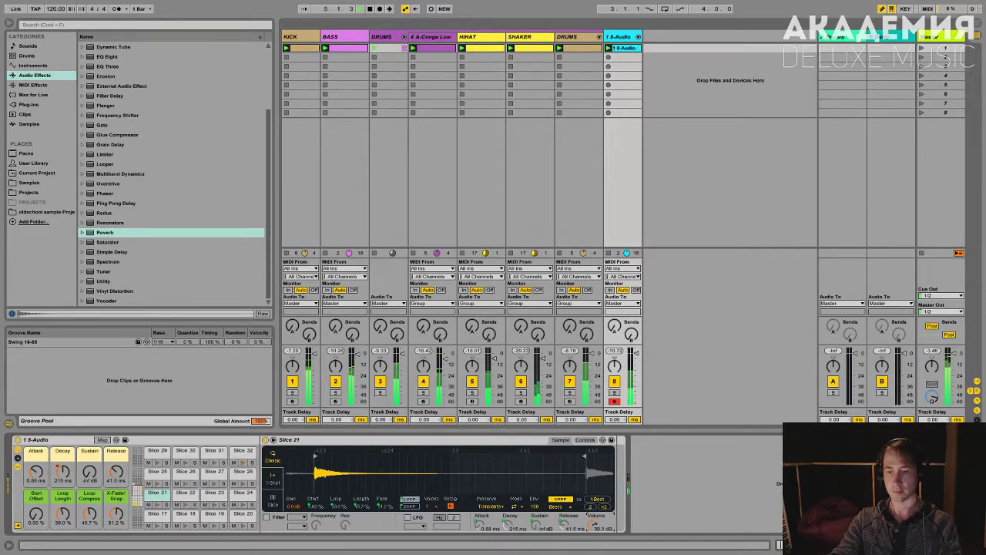
key("Delete")
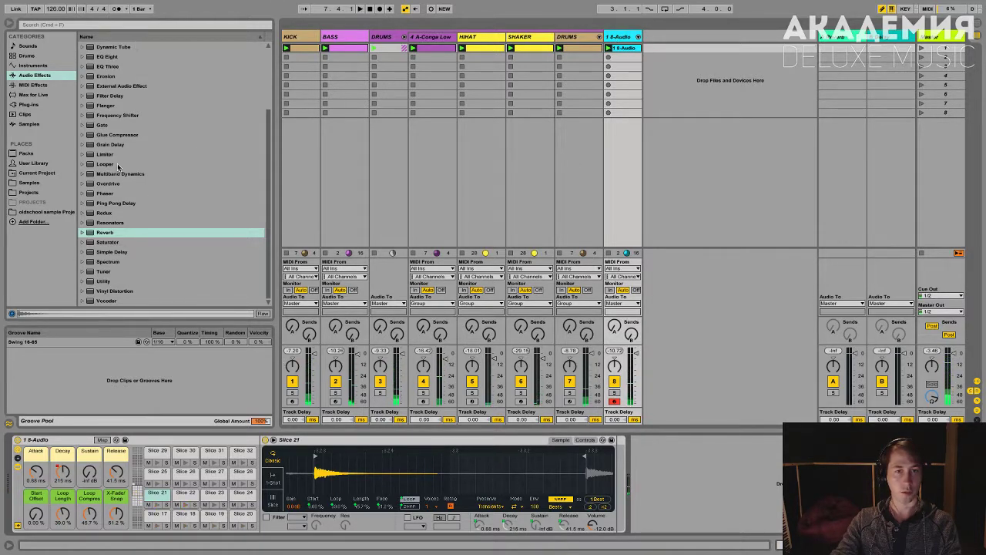
- Move the sliced drum track into the DRUMS group and add a Compressor to it
left_click_drag(629, 40, 413, 36)
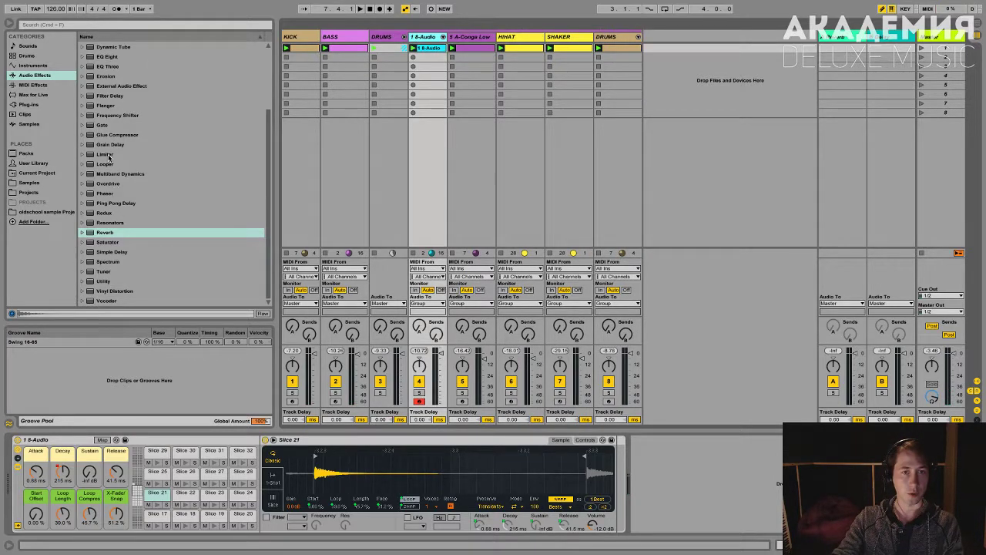
scroll(128, 83, "up", 3)
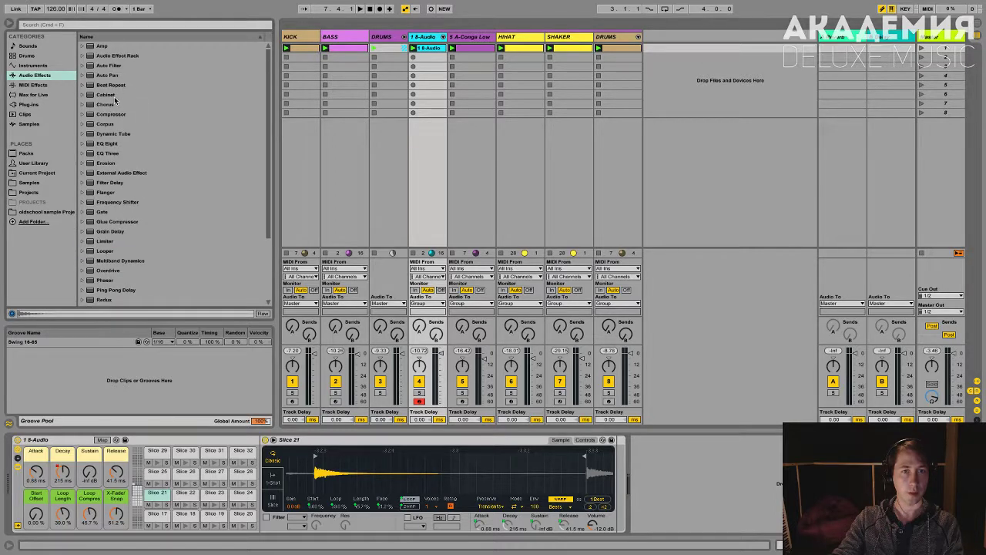
left_click(112, 115)
double_click(112, 115)
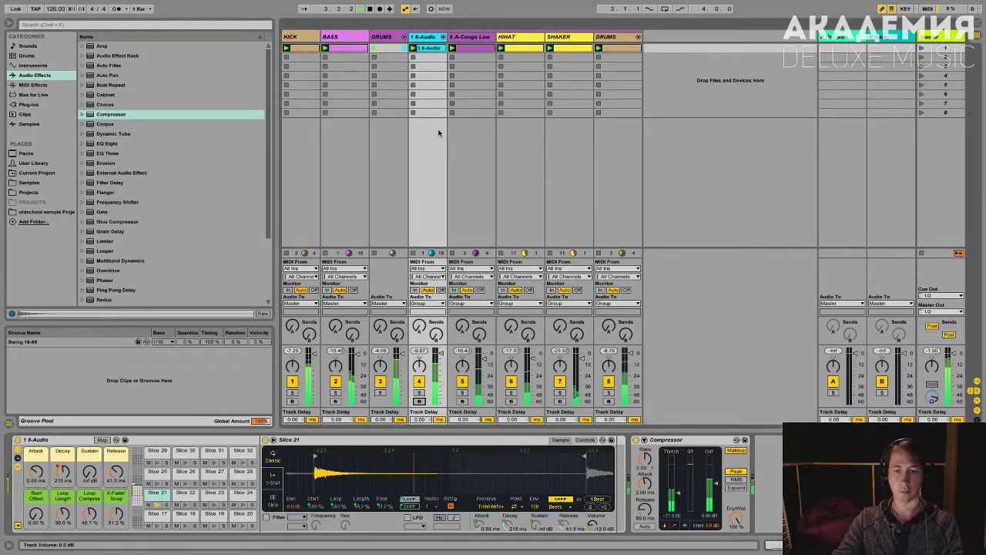
- Look through the sliced clip's list of devices available for envelopes and return to the track's device chain
mouse_move(435, 3)
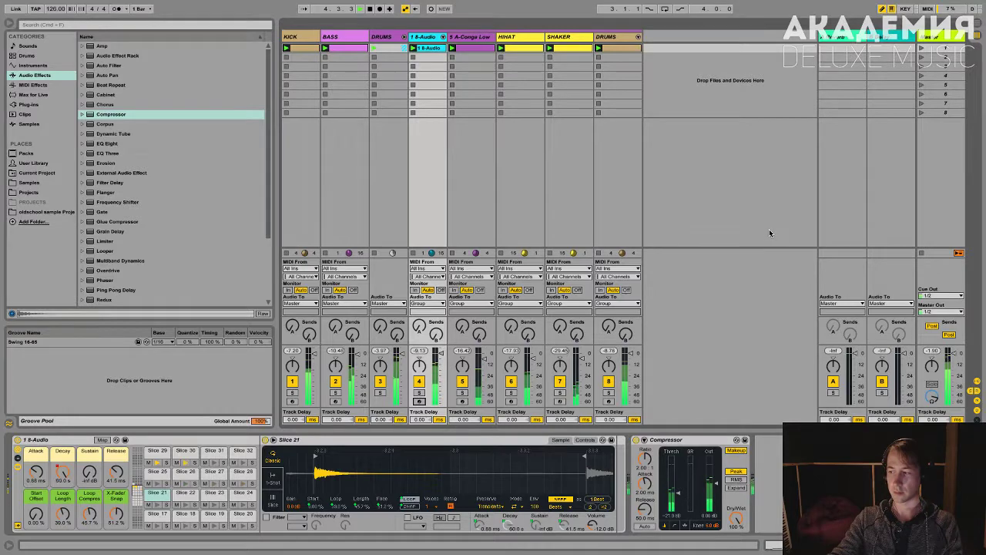
left_click(391, 38)
left_click(428, 48)
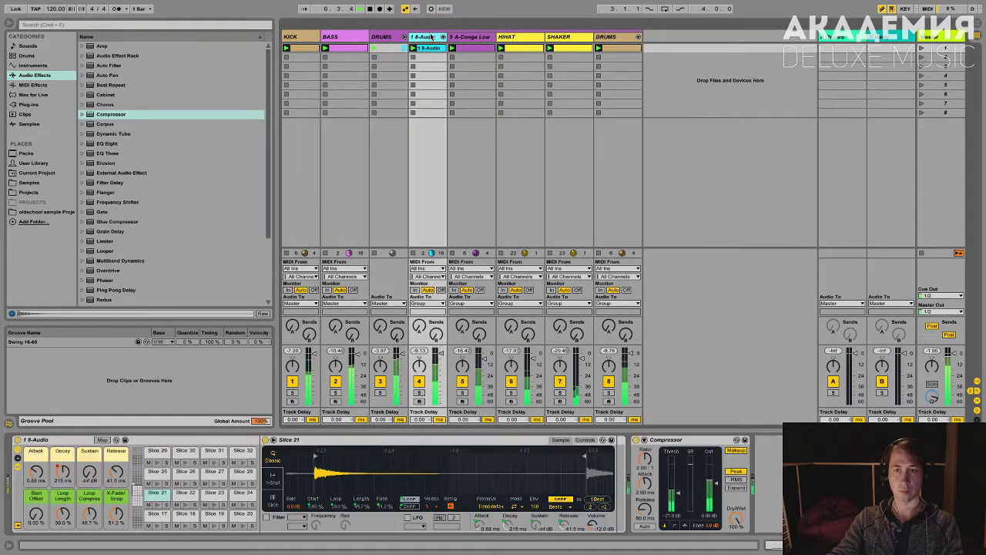
double_click(427, 49)
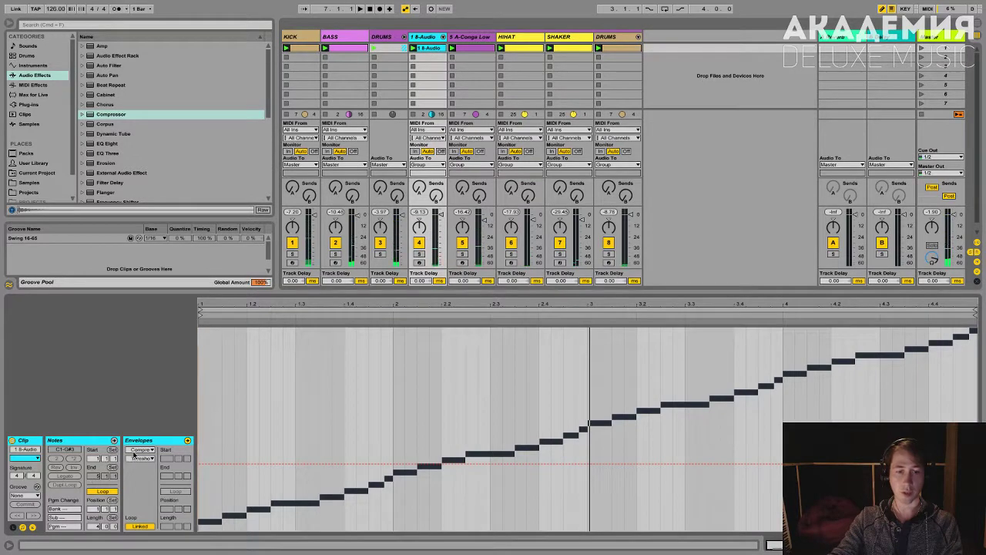
left_click(142, 452)
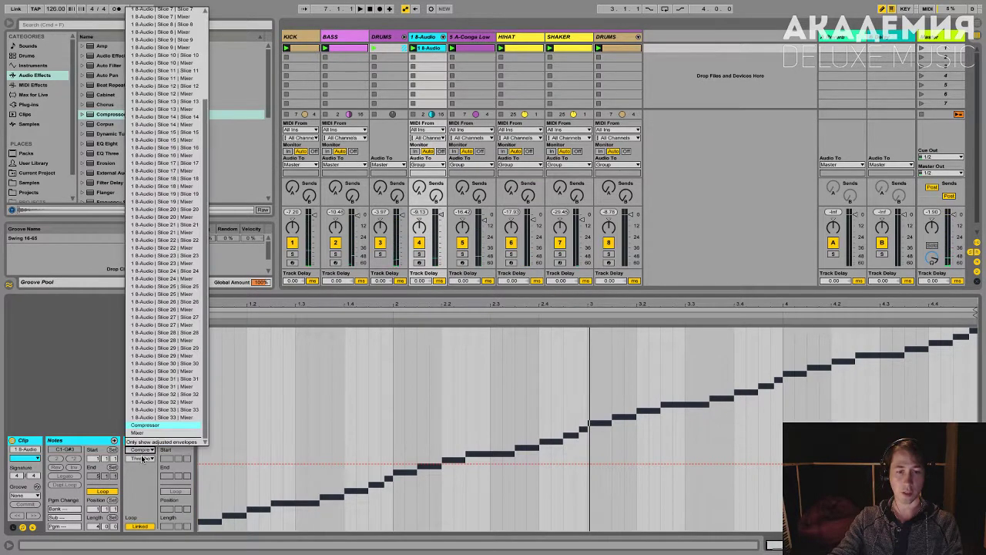
left_click(431, 40)
left_click(430, 40)
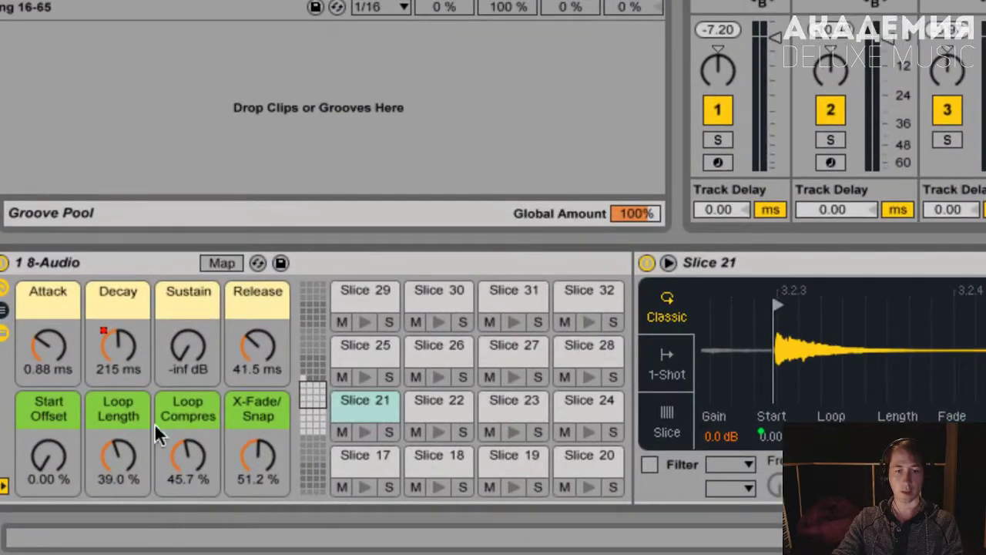
- Readjust the sliced rack's macros to a Loop Length of 34.7% and a Loop Compress of 44.1%
left_click(125, 455)
left_click_drag(126, 455, 126, 512)
left_click_drag(188, 456, 188, 484)
left_click_drag(138, 460, 137, 414)
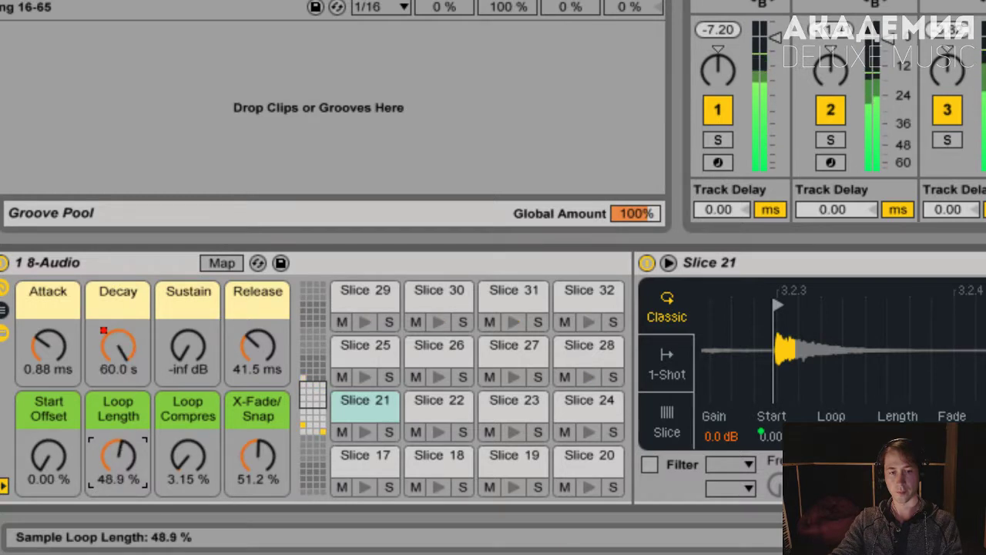
left_click_drag(118, 454, 118, 476)
left_click_drag(187, 462, 188, 433)
left_click_drag(114, 464, 178, 462)
key("Up")
key("Up")
key("Up")
key("Up")
key("Up")
key("Up")
key("Up")
key("Up")
key("Up")
key("Up")
key("Up")
key("Up")
key("Up")
key("Up")
key("Up")
key("Up")
key("Up")
key("Up")
key("Up")
key("Up")
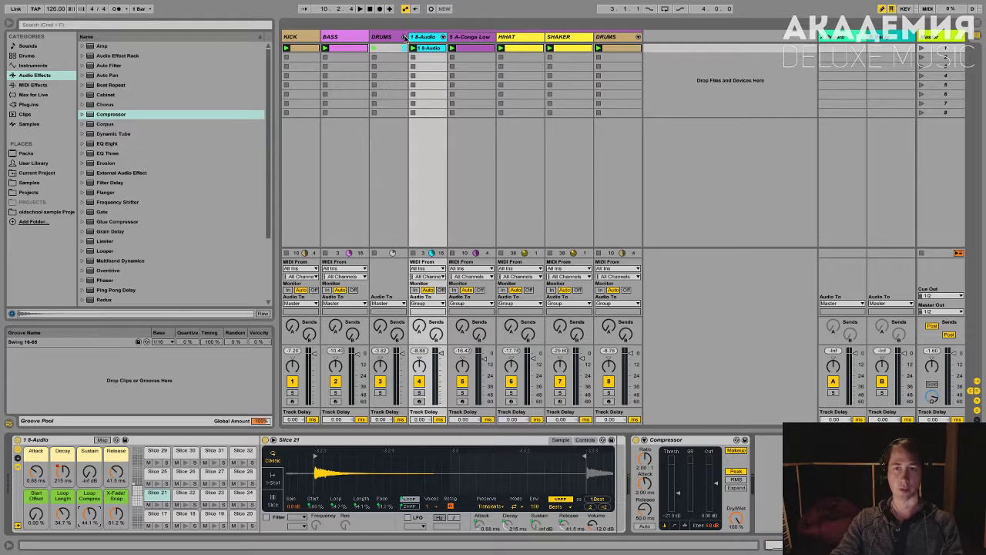
- Review the BASS and KICK tracks' device chains with the DRUMS group temporarily folded
left_click(403, 37)
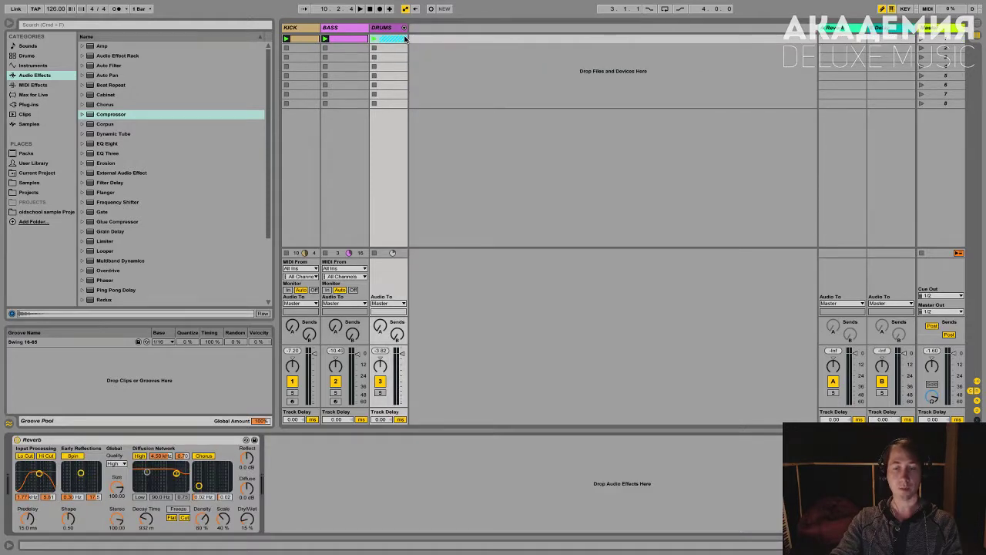
left_click_drag(368, 28, 359, 28)
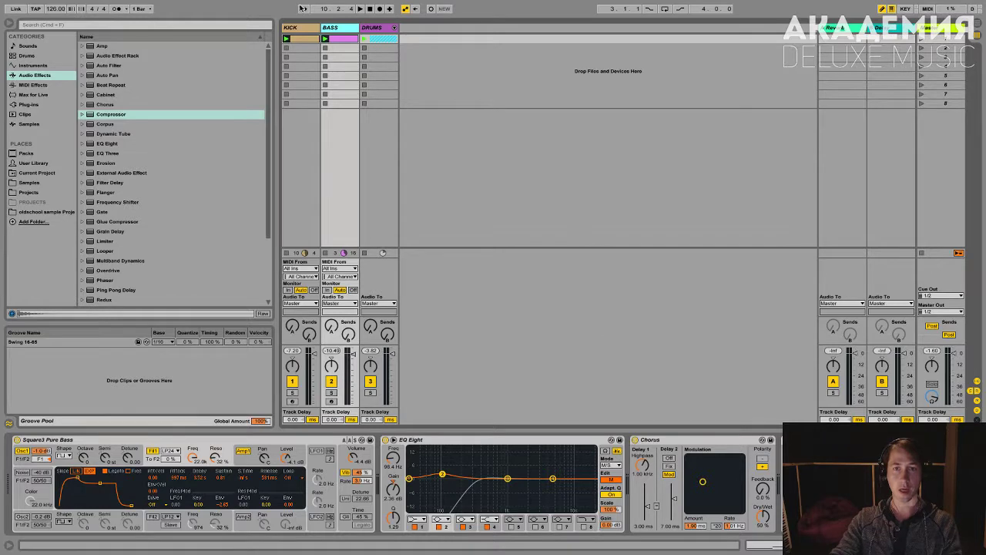
left_click(304, 28)
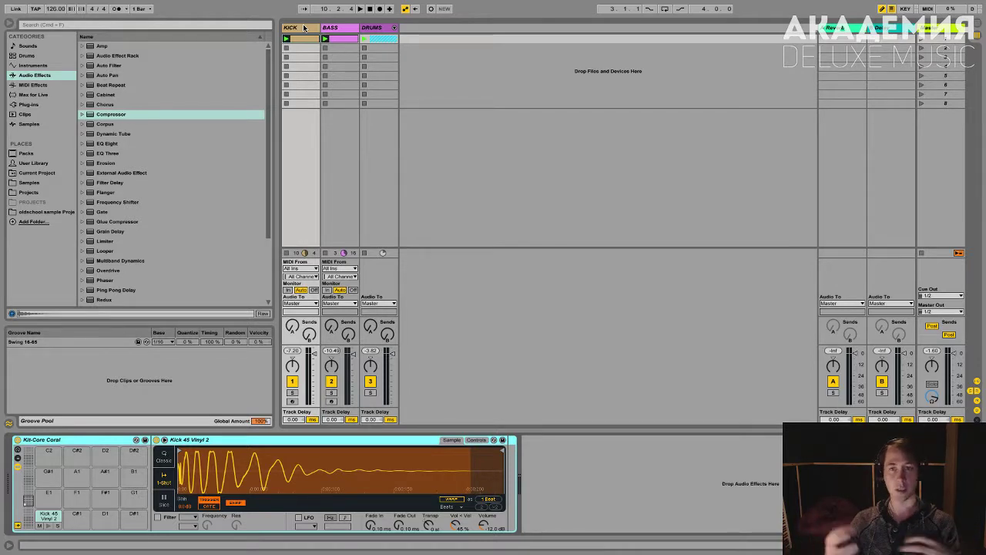
left_click(394, 27)
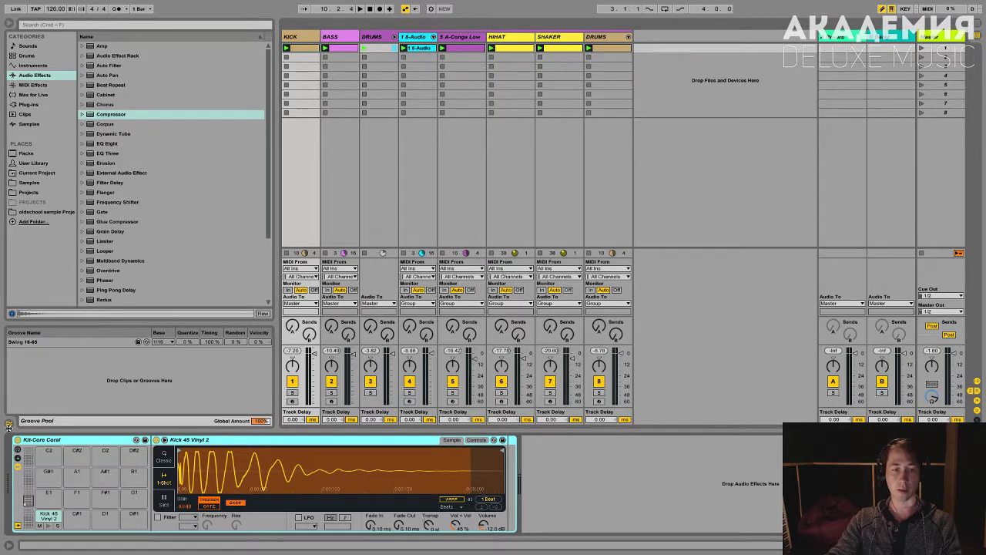